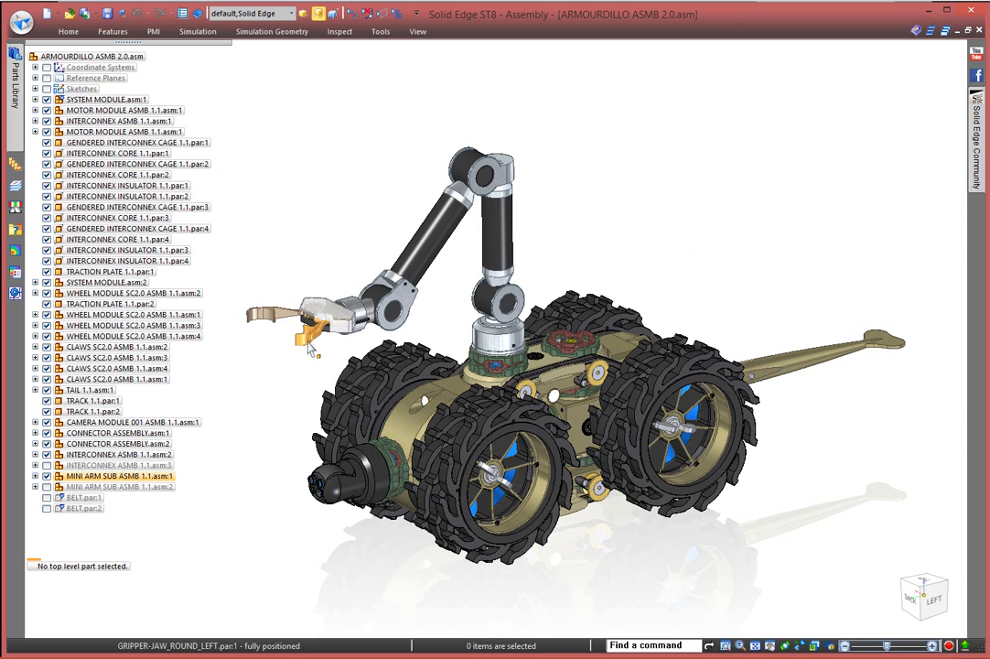
- Open the MINI ARM SUB ASMB 1.1 subassembly and, from within it, the MINI ARM ASMB 1.2-EFFECTOR assembly
{"action": "right_click", "coordinate": [137, 476]}
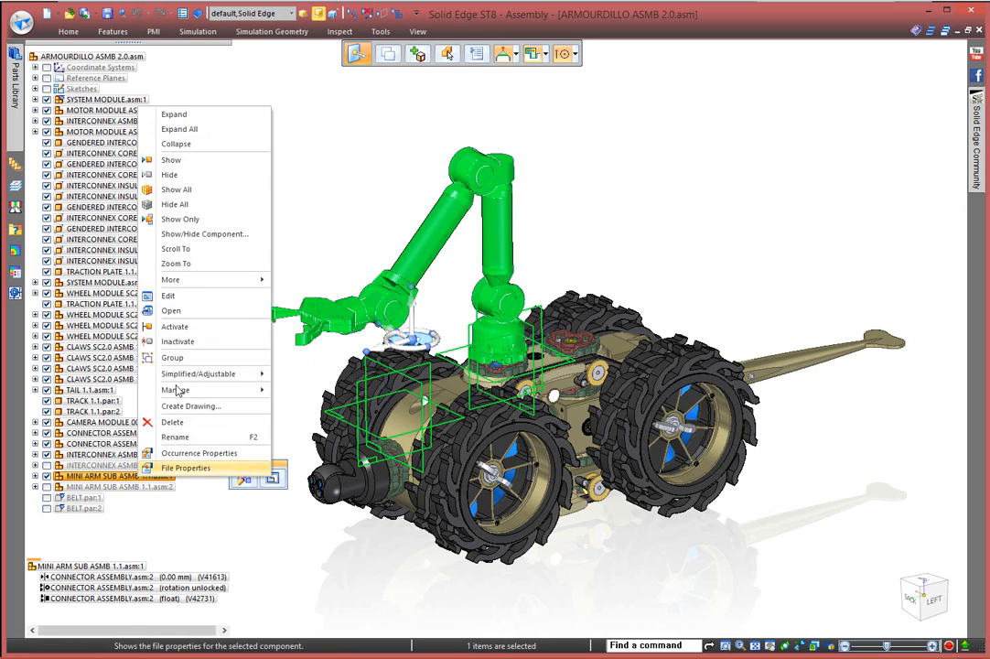
{"action": "left_click", "coordinate": [176, 311]}
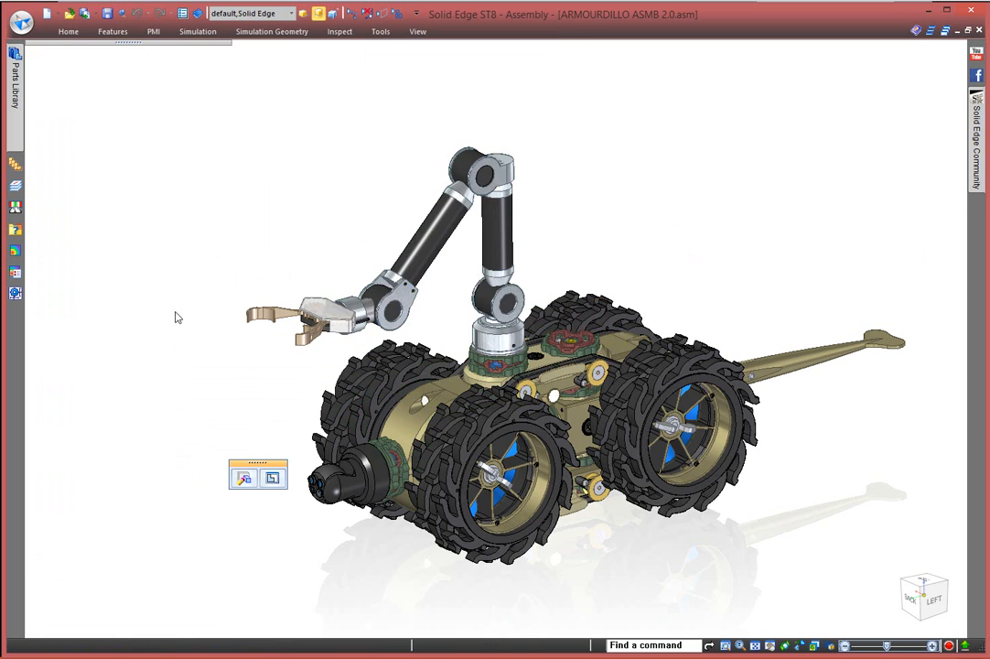
{"action": "middle_click_drag", "start_coordinate": [463, 198], "coordinate": [749, 230]}
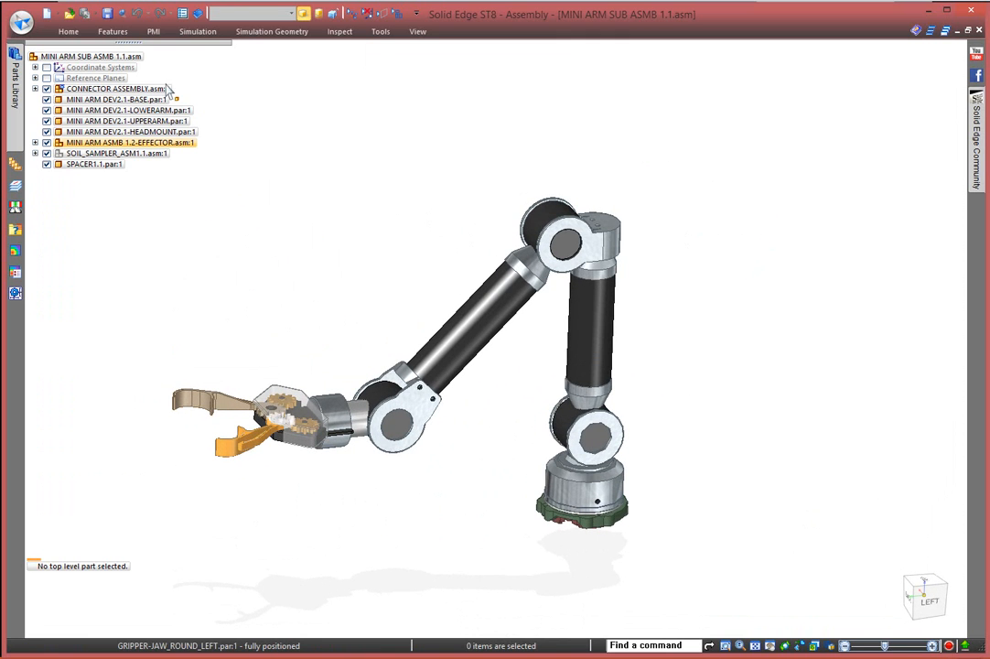
{"action": "right_click", "coordinate": [183, 142]}
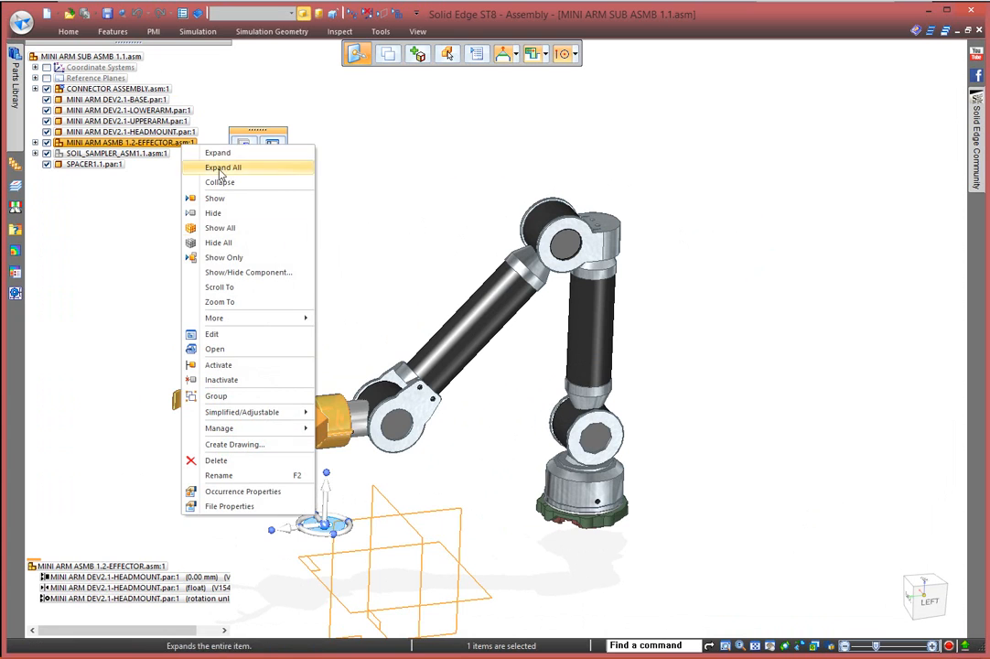
{"action": "left_click", "coordinate": [220, 349]}
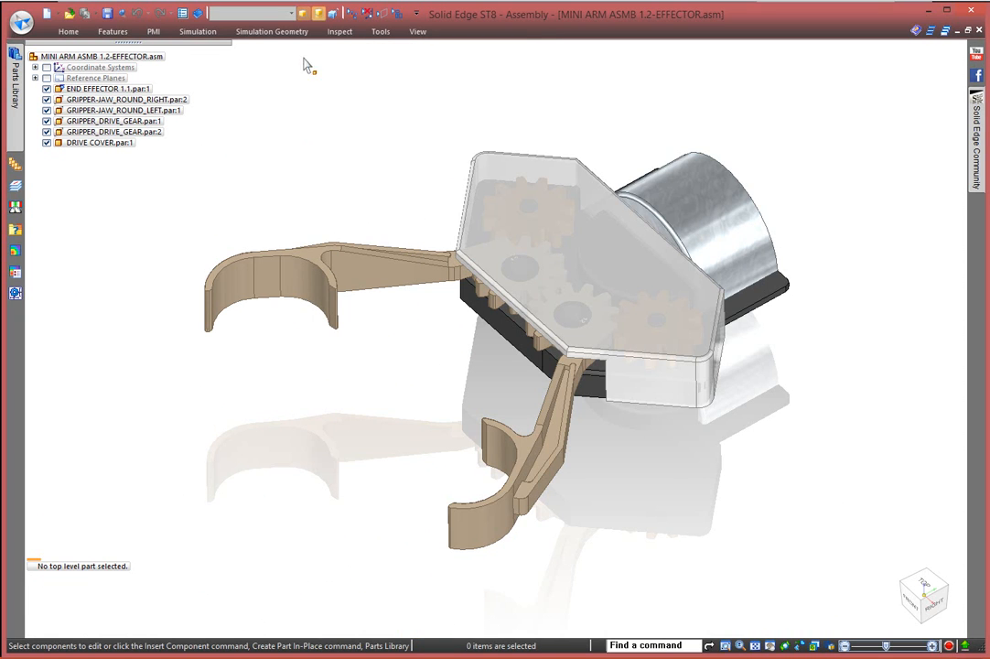
- Apply the No Cover configuration to the effector assembly and inspect its drive gears and gripper jaws
{"action": "left_click", "coordinate": [253, 12]}
{"action": "left_click", "coordinate": [248, 44]}
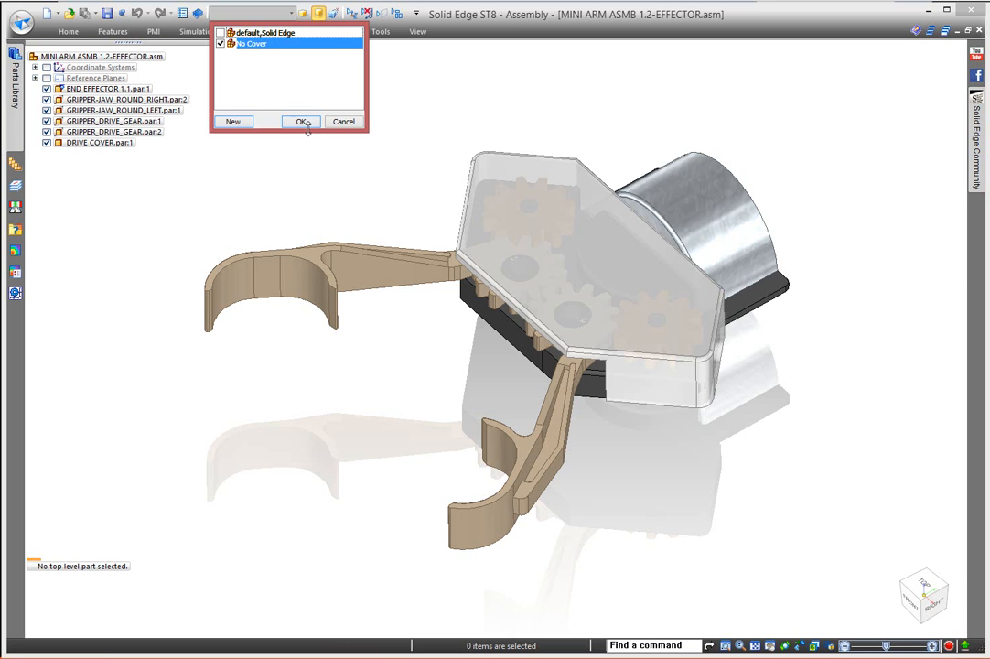
{"action": "left_click", "coordinate": [303, 122]}
{"action": "middle_click_drag", "start_coordinate": [396, 355], "coordinate": [399, 424]}
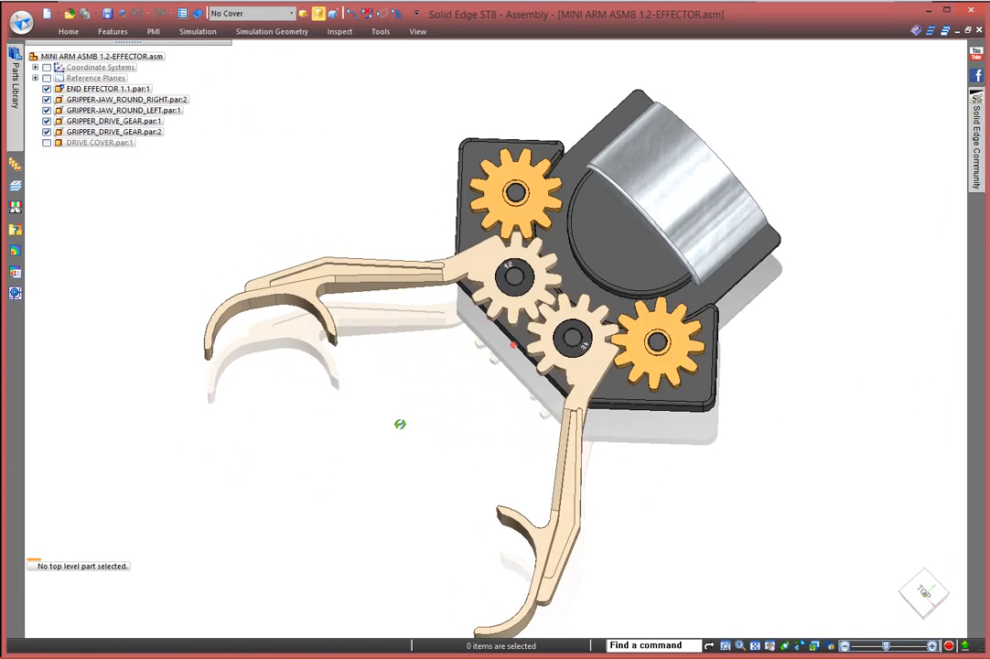
{"action": "scroll", "coordinate": [537, 254], "scroll_direction": "up", "scroll_amount": 2}
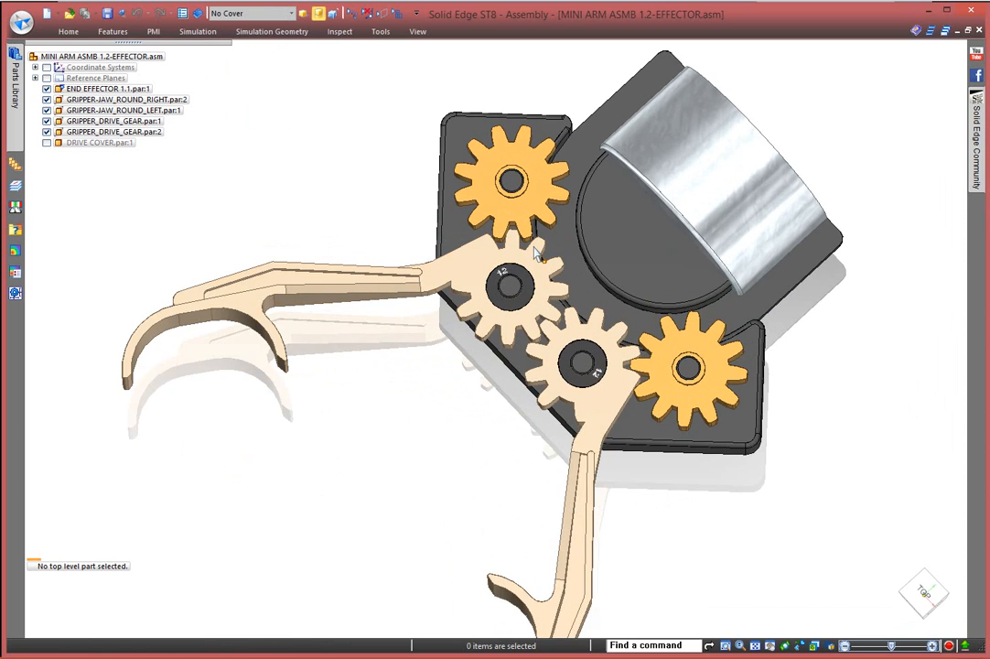
{"action": "scroll", "coordinate": [538, 254], "scroll_direction": "up", "scroll_amount": 1}
{"action": "scroll", "coordinate": [445, 364], "scroll_direction": "down", "scroll_amount": 3}
{"action": "middle_click_drag", "start_coordinate": [413, 393], "coordinate": [369, 252]}
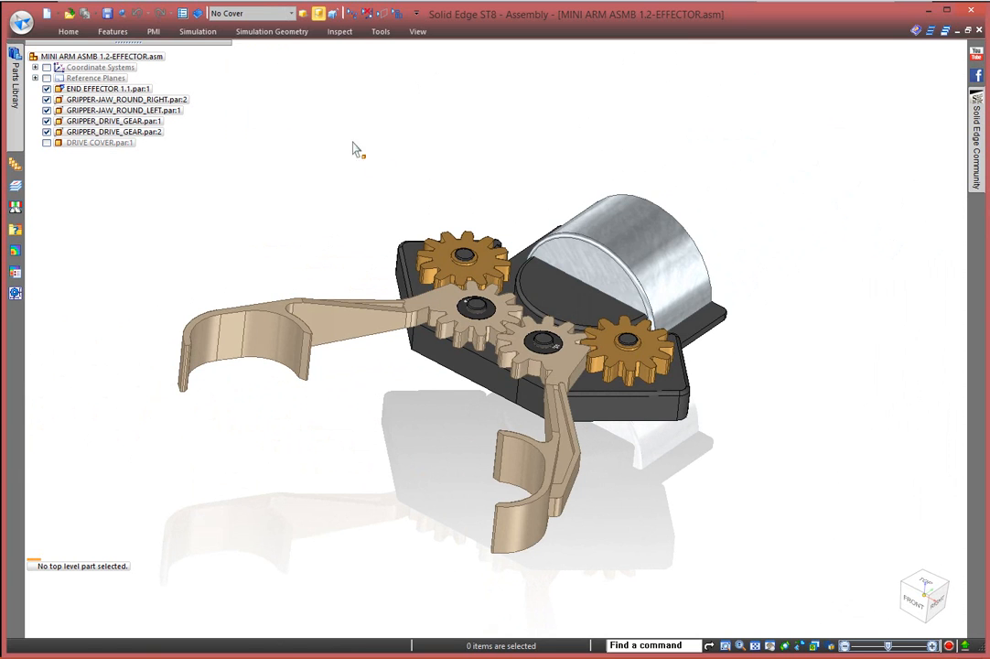
- Swing a round gripper jaw with Drag Component in Physical motion mode, and reset the jaws to their original position
{"action": "left_click", "coordinate": [67, 31]}
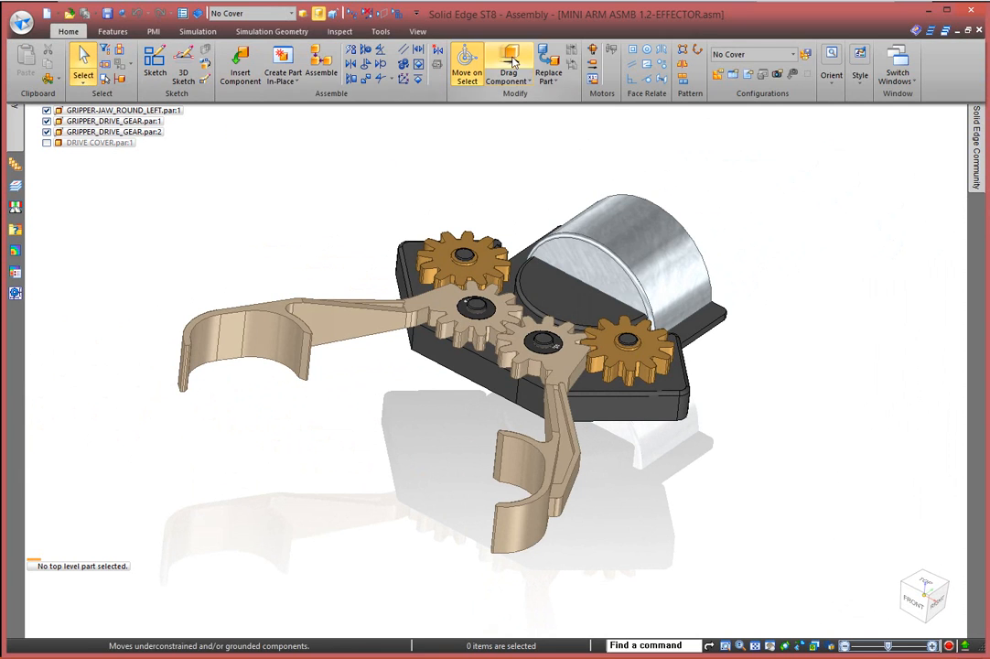
{"action": "left_click", "coordinate": [512, 57]}
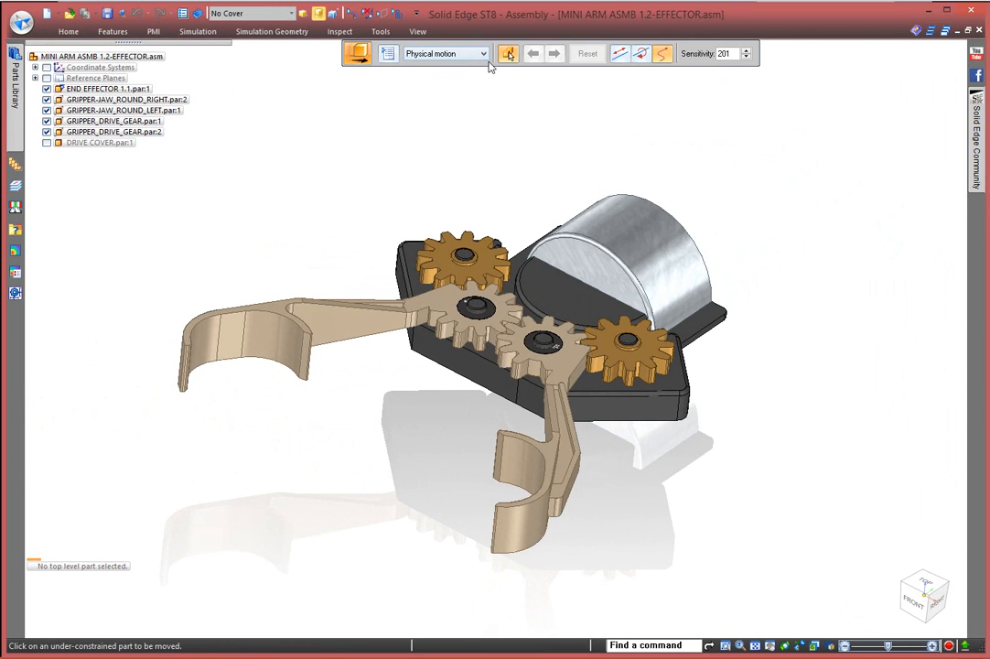
{"action": "left_click", "coordinate": [249, 352]}
{"action": "left_click_drag", "start_coordinate": [249, 352], "coordinate": [238, 330]}
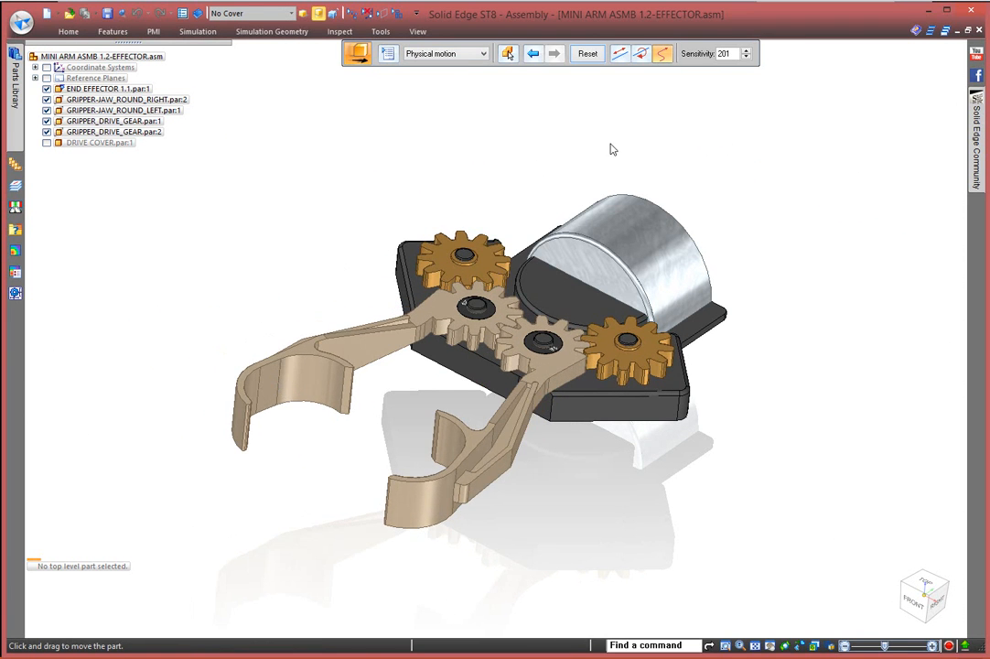
{"action": "left_click", "coordinate": [587, 54]}
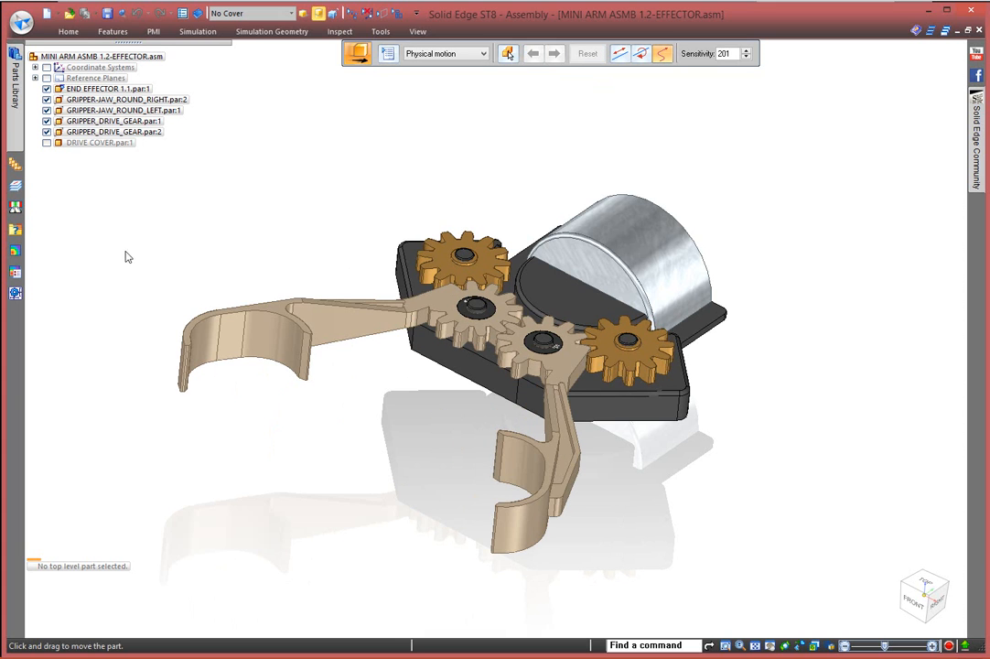
- Open GRIPPER-JAW_STRAIGHT_LEFT.stp from the Working folder with the All documents filter, using the Import.par template
{"action": "left_click", "coordinate": [20, 22]}
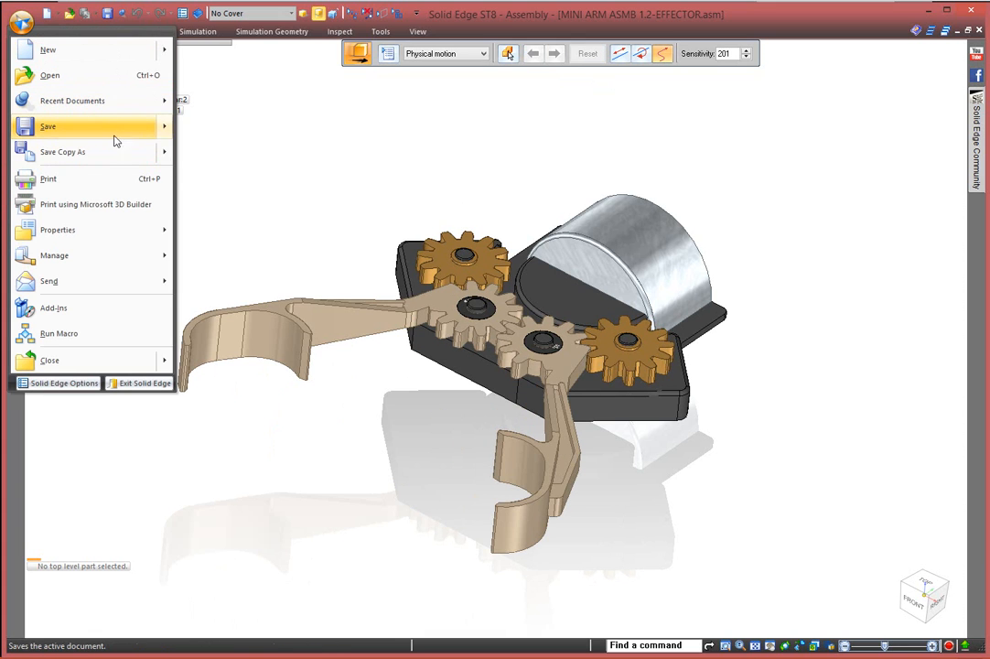
{"action": "mouse_move", "coordinate": [101, 132]}
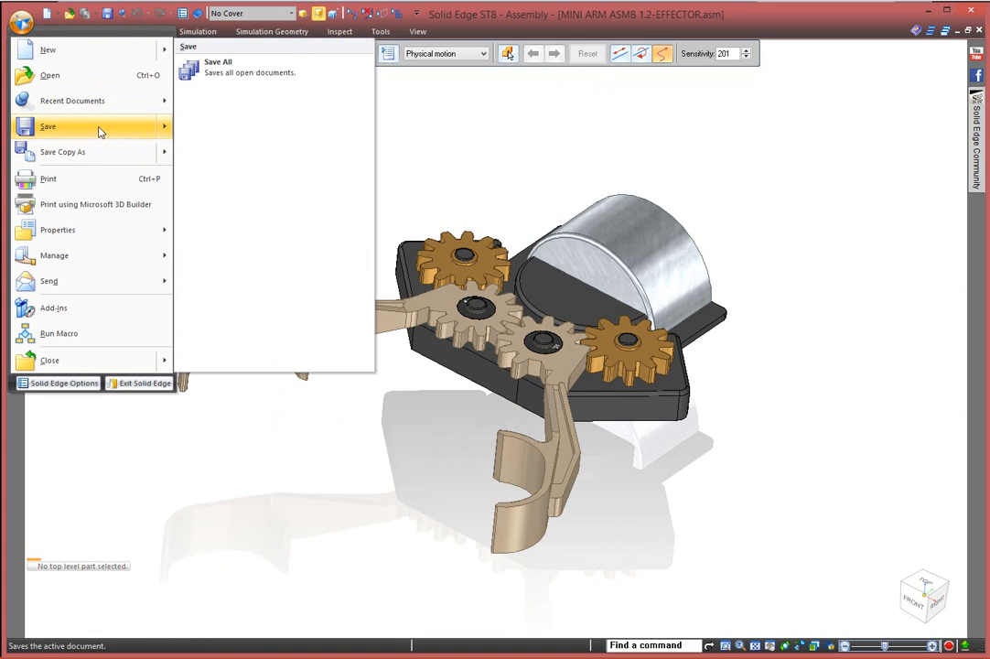
{"action": "left_click", "coordinate": [79, 80]}
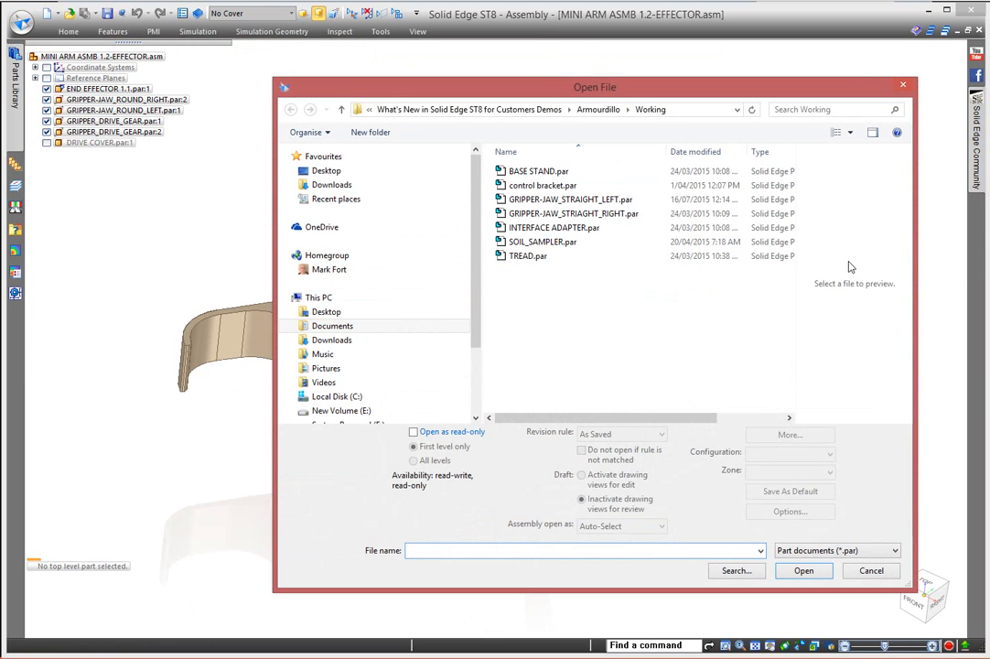
{"action": "left_click", "coordinate": [874, 550]}
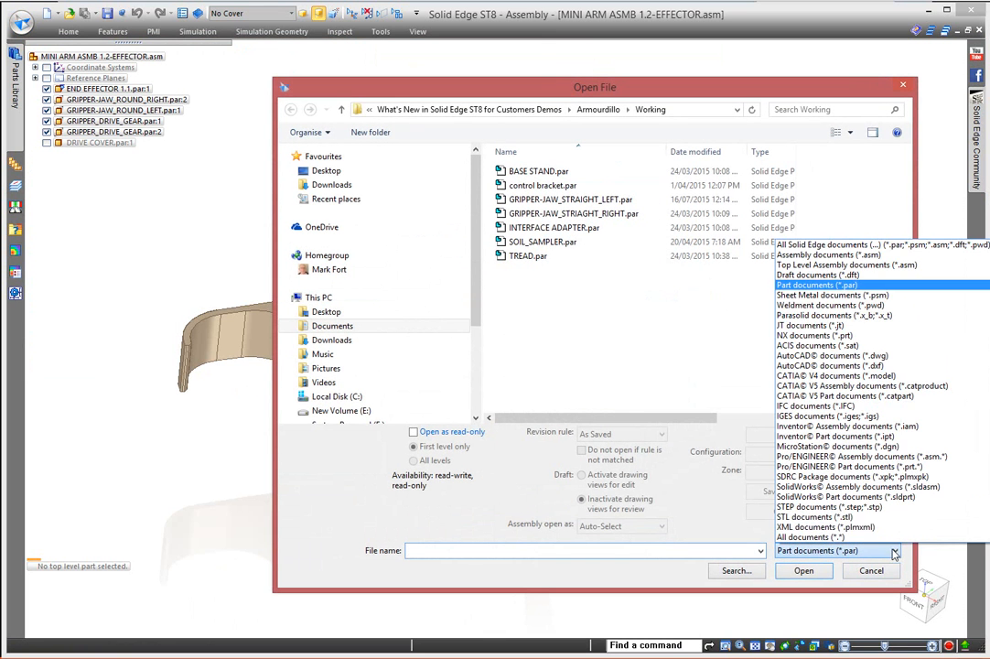
{"action": "left_click", "coordinate": [827, 538]}
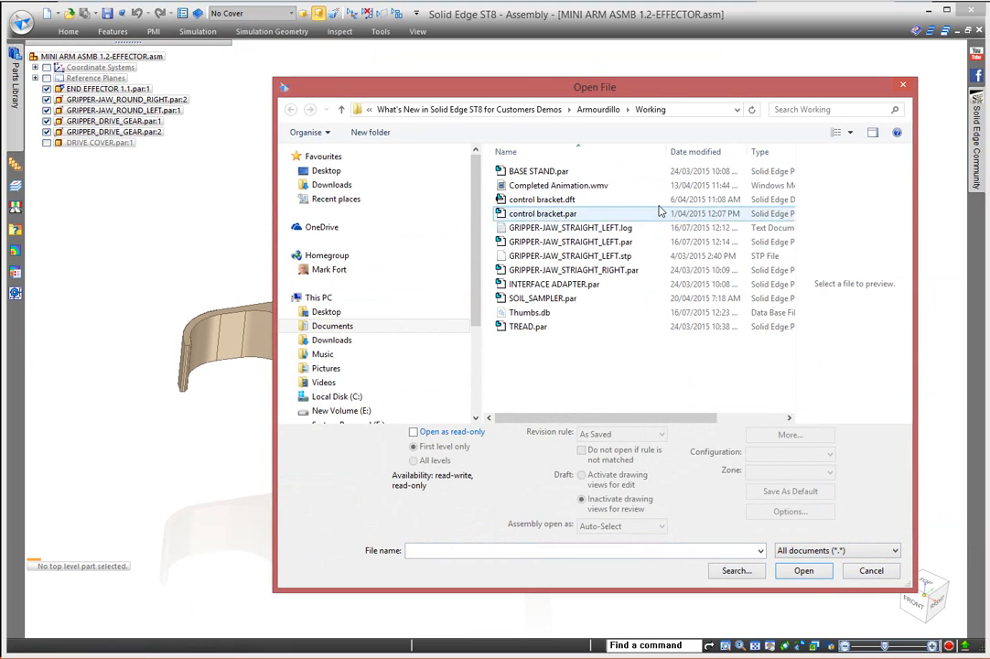
{"action": "left_click", "coordinate": [572, 256]}
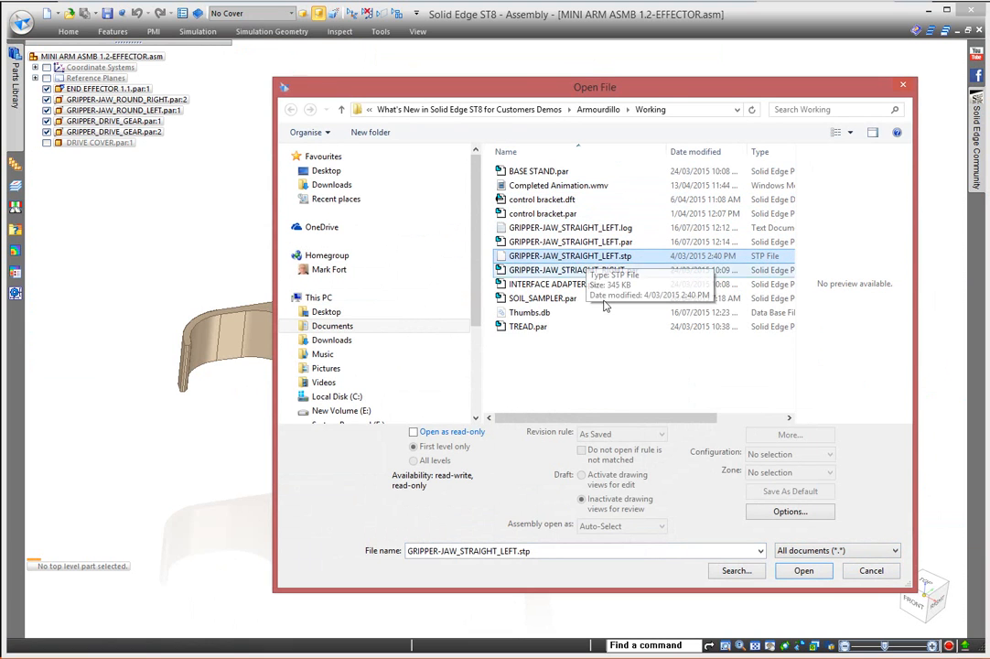
{"action": "left_click", "coordinate": [805, 571]}
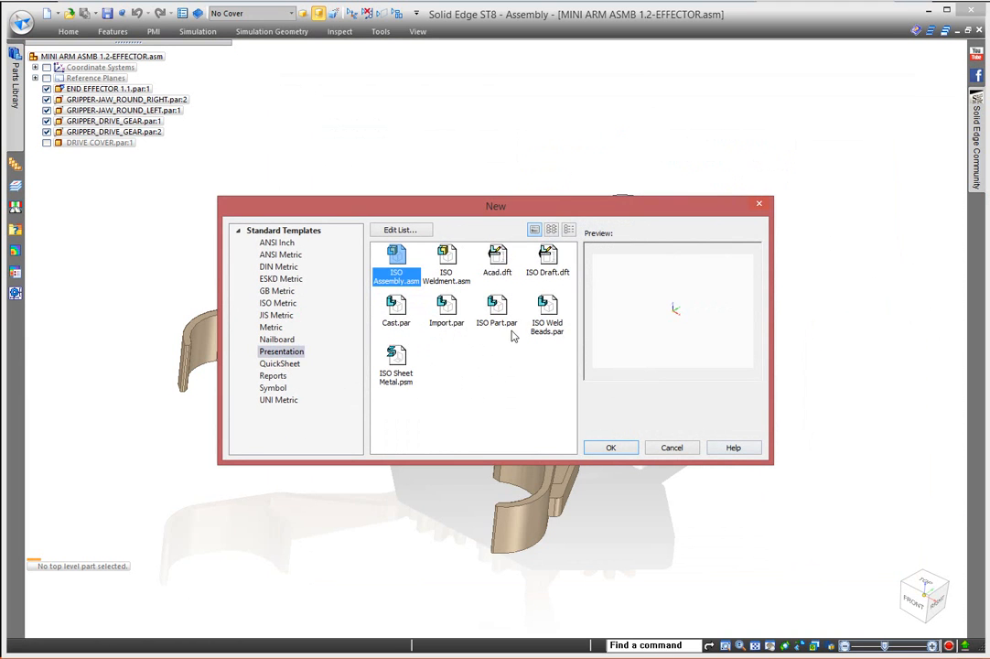
{"action": "left_click", "coordinate": [449, 311]}
{"action": "left_click", "coordinate": [610, 450]}
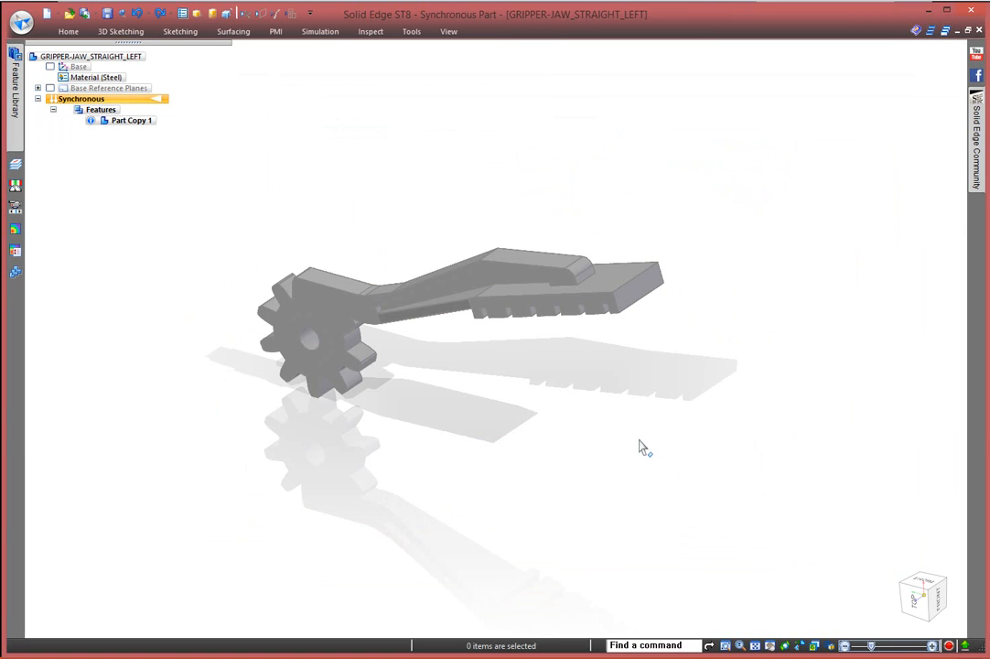
- Run Recognize Patterns on the faces of one gear tooth and accept the circular pattern of the jaw's teeth
{"action": "middle_click_drag", "start_coordinate": [618, 398], "coordinate": [475, 287]}
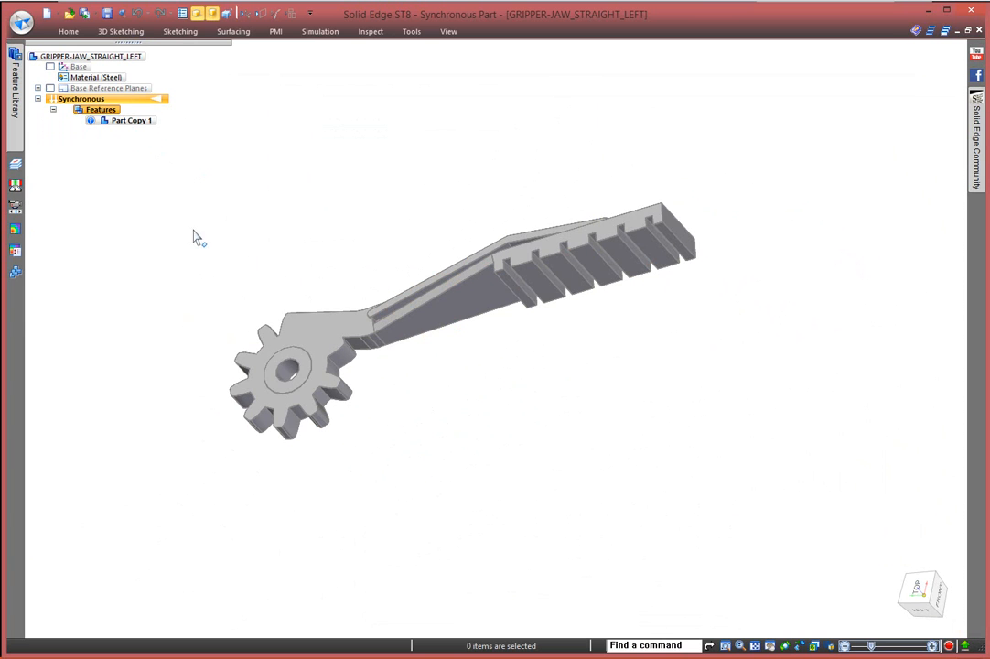
{"action": "middle_click_drag", "start_coordinate": [422, 478], "coordinate": [495, 477]}
{"action": "middle_click_drag", "start_coordinate": [384, 459], "coordinate": [347, 468]}
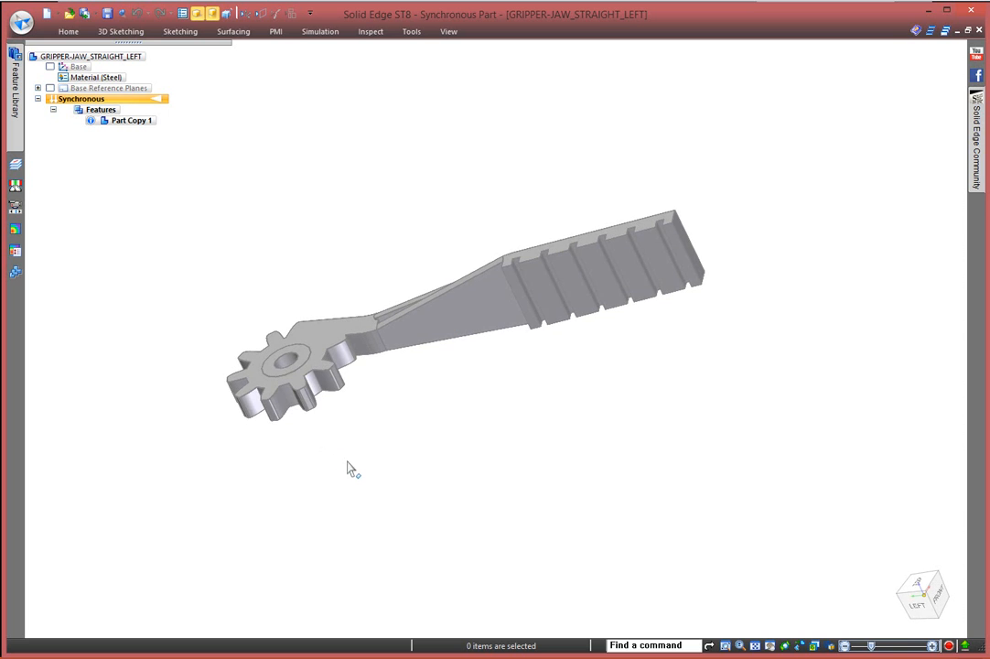
{"action": "middle_click_drag", "start_coordinate": [448, 481], "coordinate": [457, 511]}
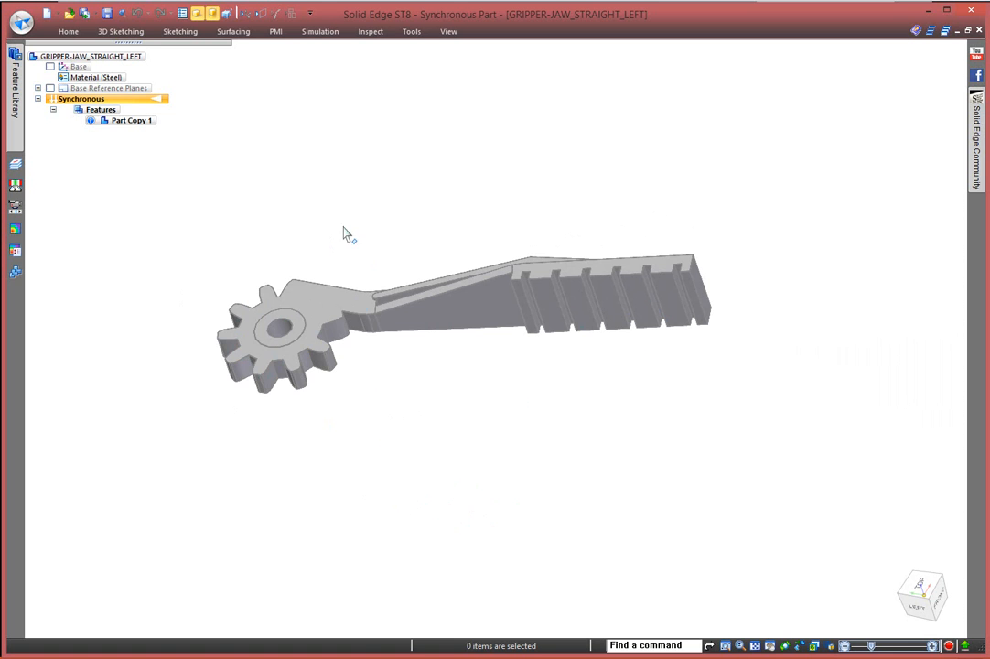
{"action": "left_click", "coordinate": [69, 31]}
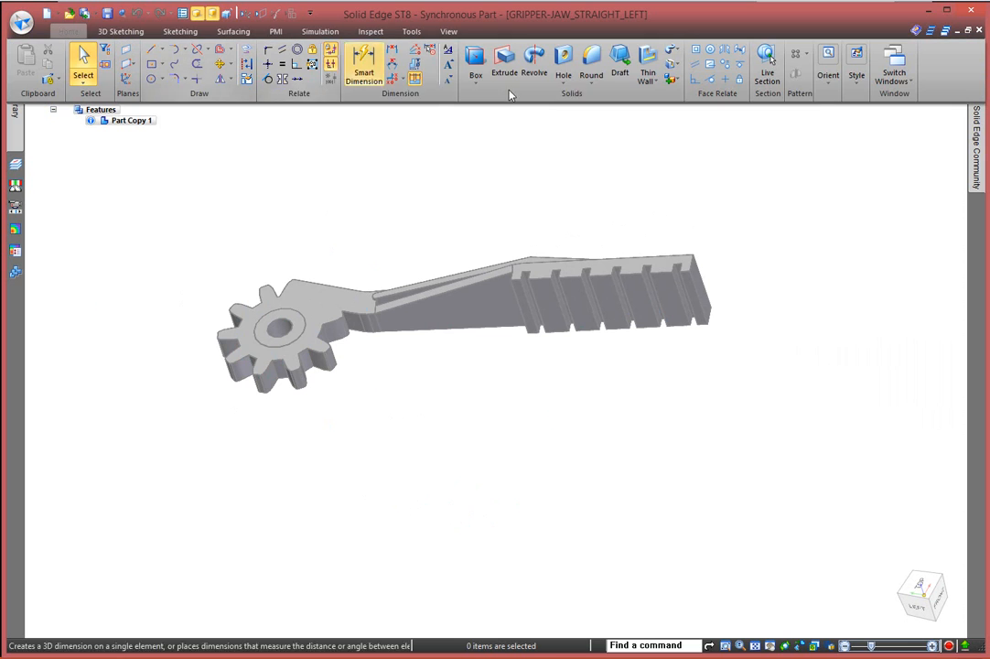
{"action": "left_click", "coordinate": [804, 54]}
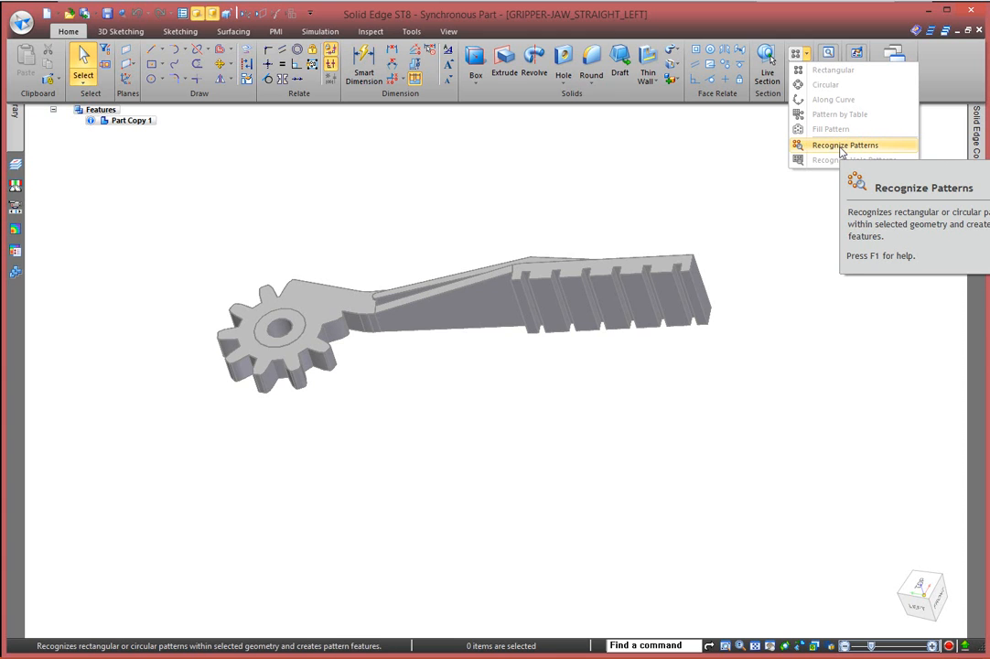
{"action": "left_click", "coordinate": [841, 145]}
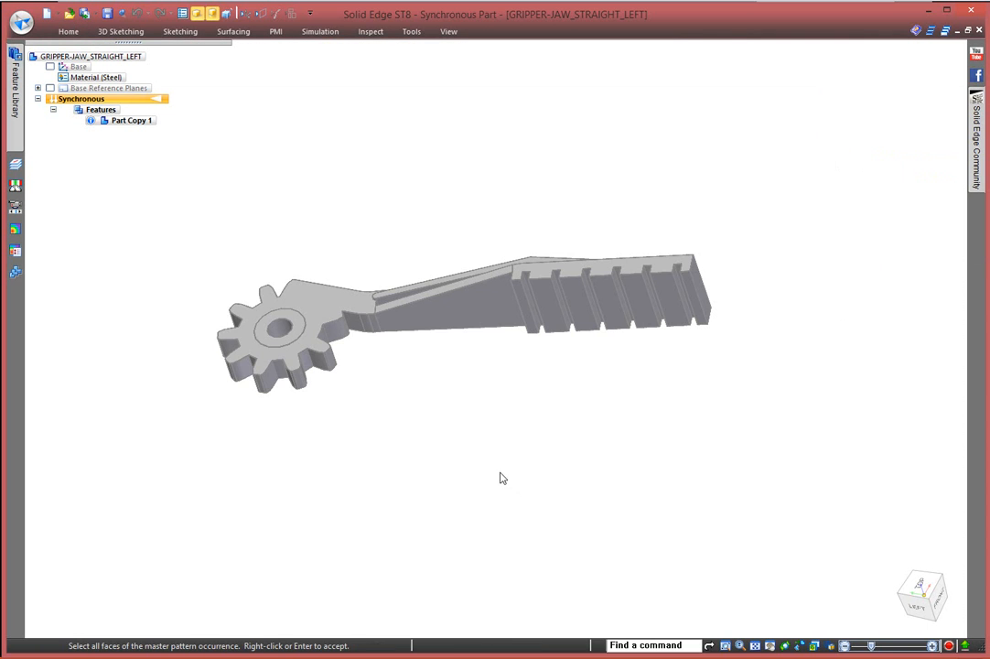
{"action": "scroll", "coordinate": [283, 400], "scroll_direction": "up", "scroll_amount": 3}
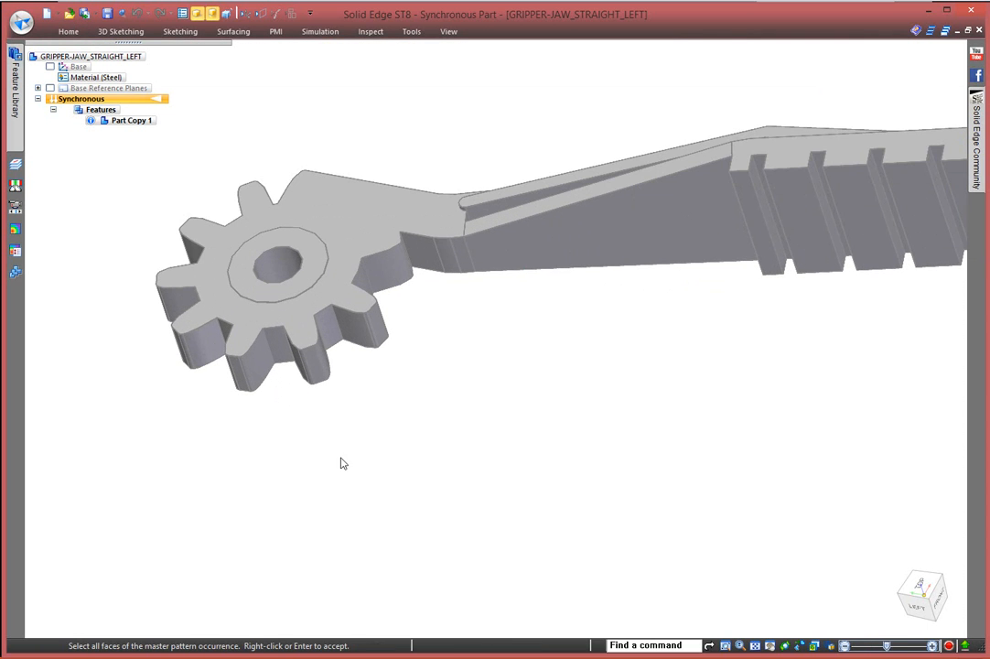
{"action": "middle_click_drag", "start_coordinate": [358, 457], "coordinate": [370, 454]}
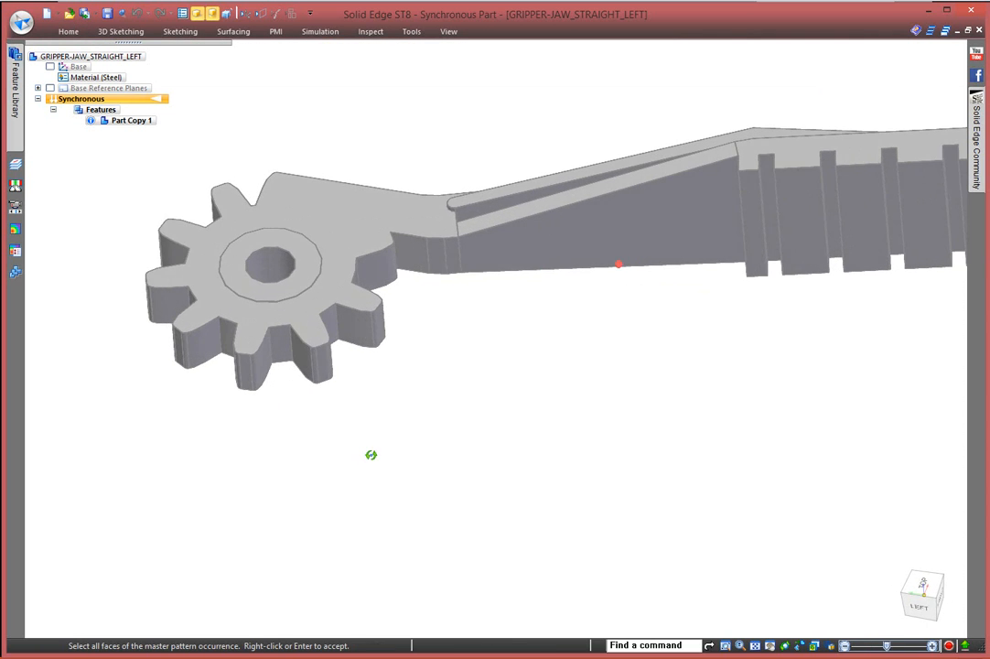
{"action": "left_click", "coordinate": [308, 368]}
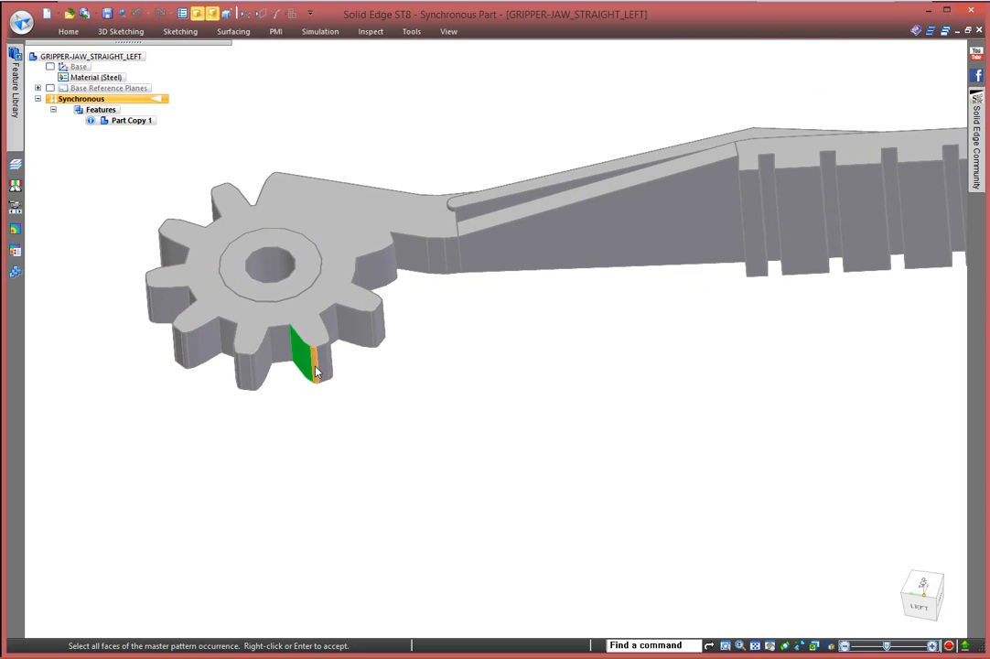
{"action": "left_click", "coordinate": [323, 370]}
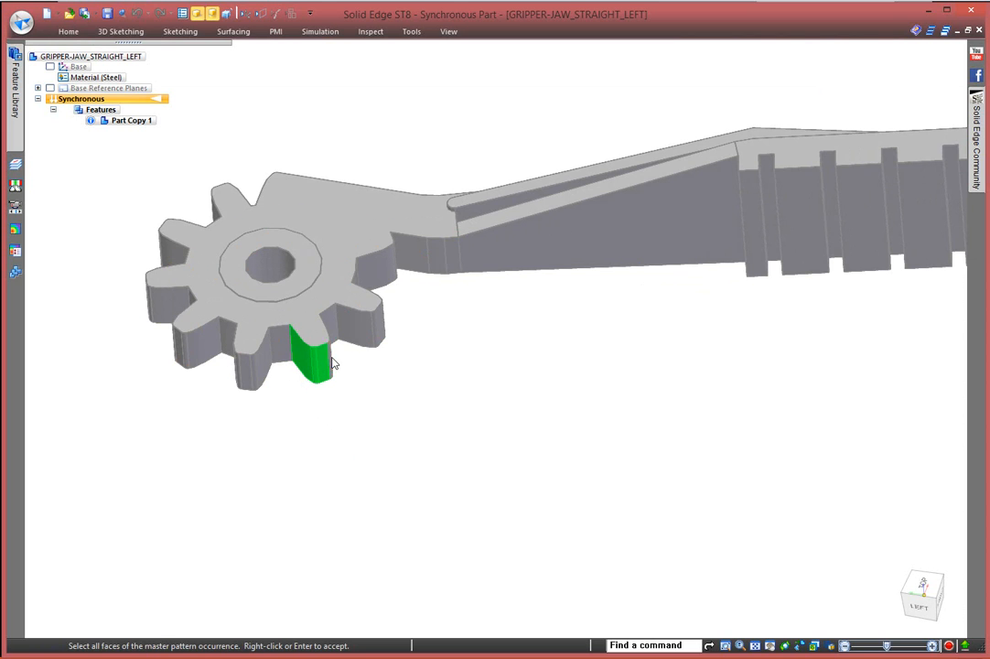
{"action": "left_click", "coordinate": [331, 354]}
{"action": "right_click", "coordinate": [447, 492]}
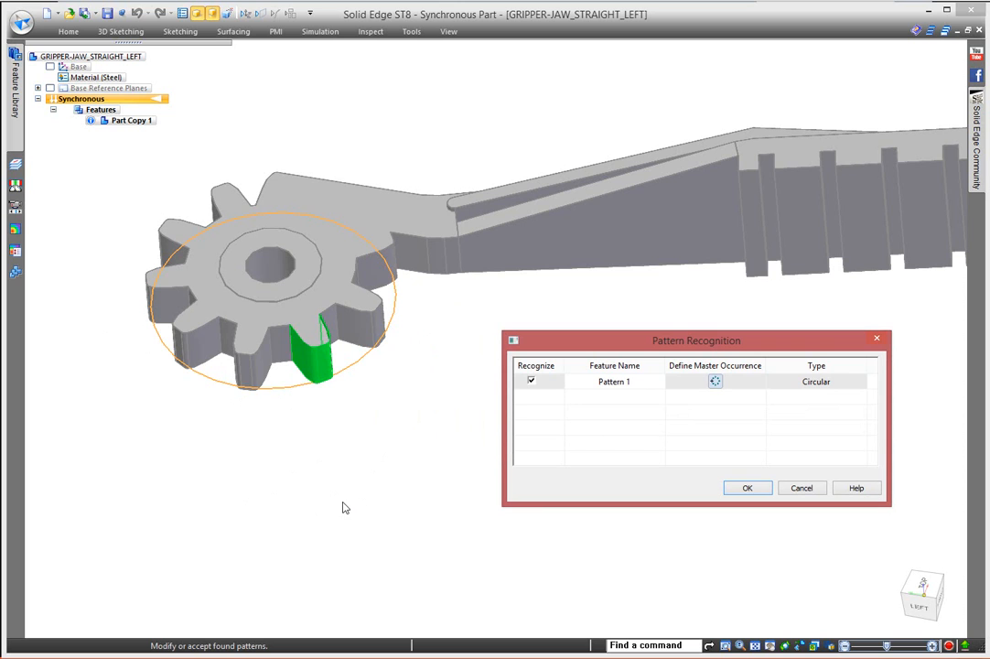
{"action": "left_click", "coordinate": [714, 382]}
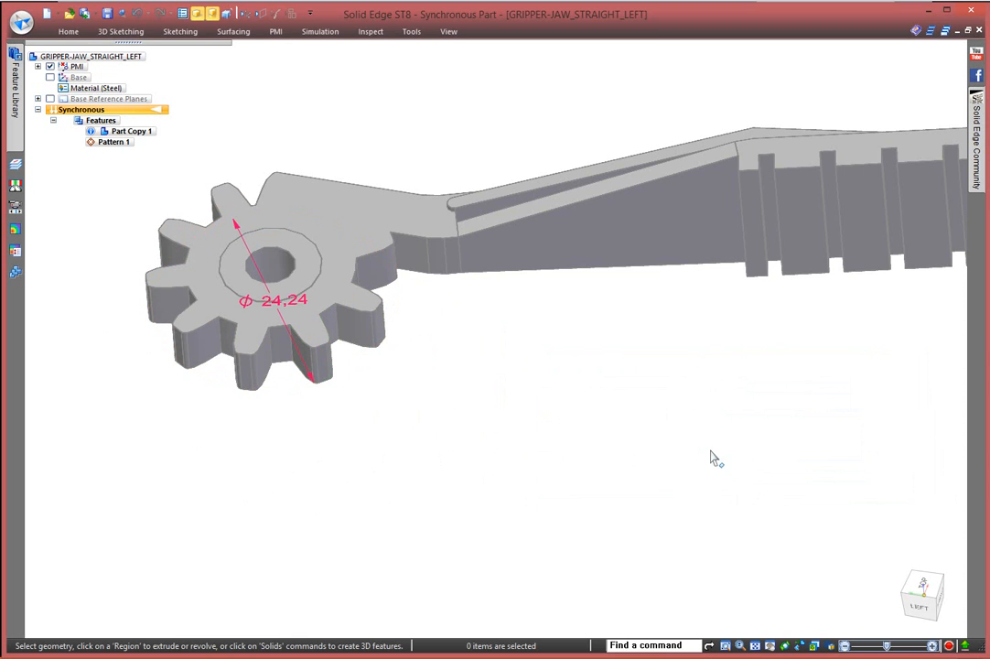
- Run Recognize Patterns on the faces of one grip slot at the jaw's end and accept the rectangular pattern
{"action": "middle_click_drag", "start_coordinate": [761, 421], "coordinate": [477, 464], "text": "shift"}
{"action": "middle_click_drag", "start_coordinate": [712, 409], "coordinate": [718, 449]}
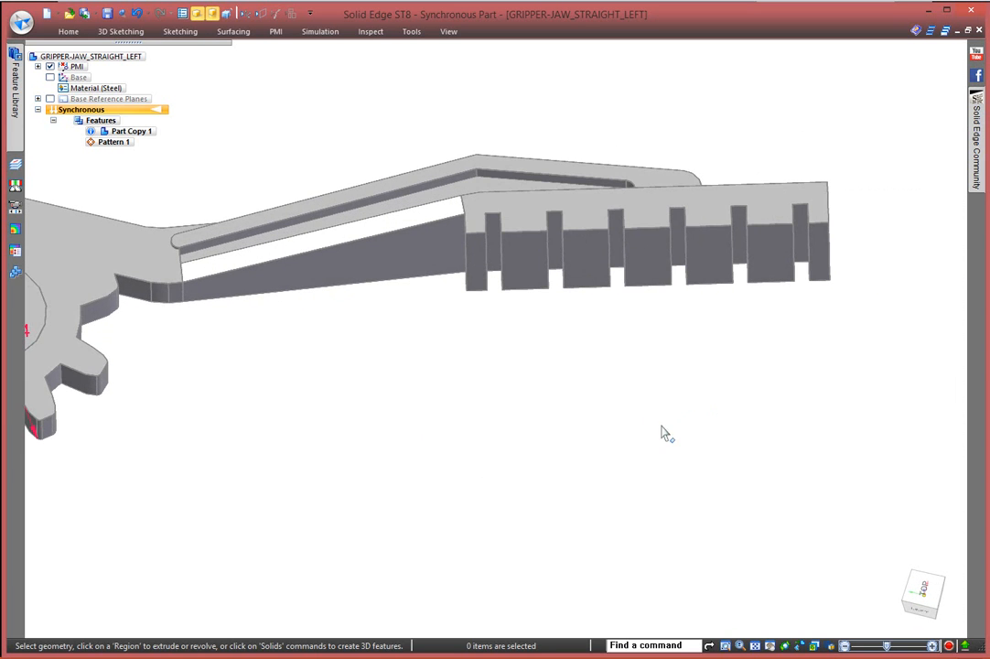
{"action": "left_click", "coordinate": [21, 20]}
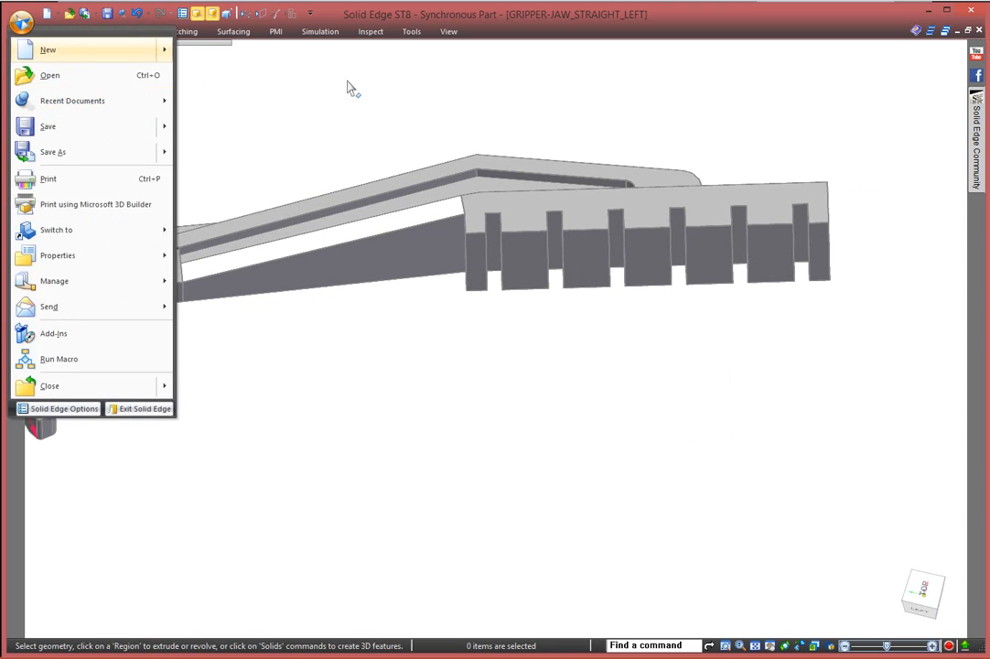
{"action": "left_click", "coordinate": [306, 90]}
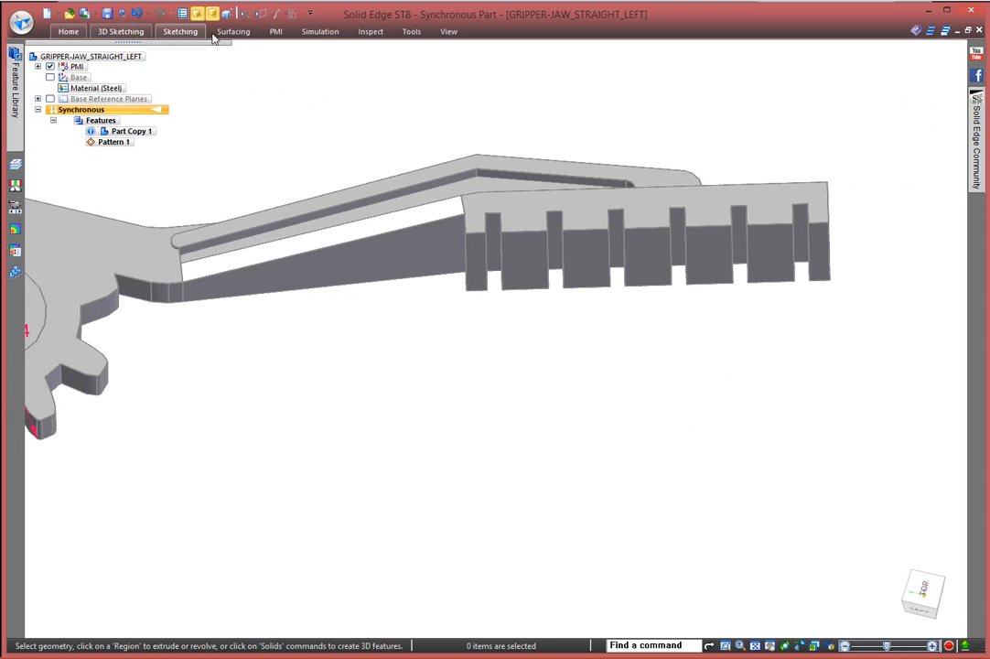
{"action": "left_click", "coordinate": [70, 31]}
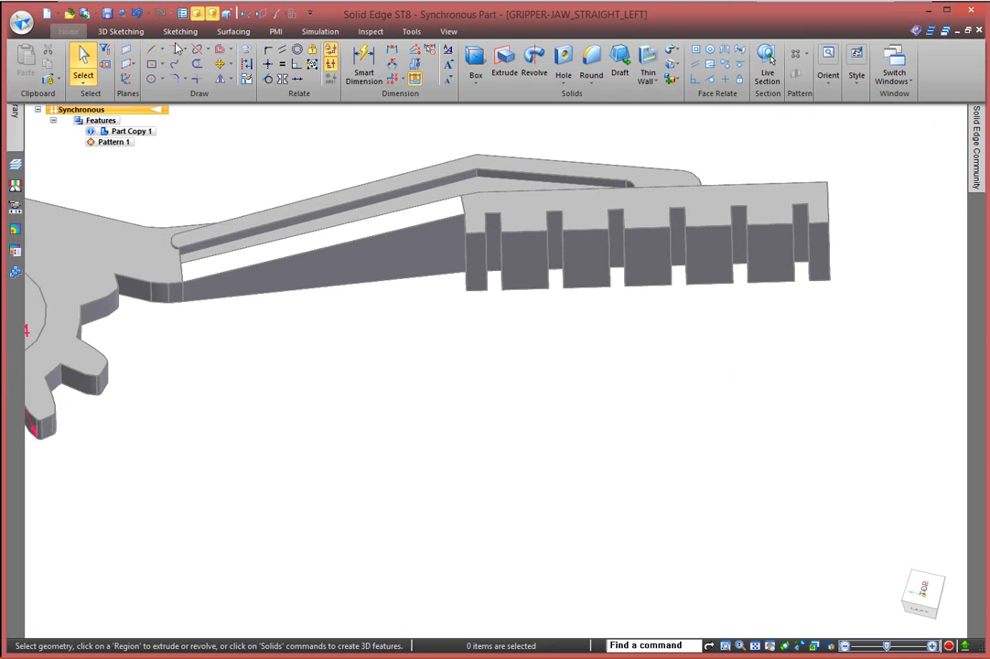
{"action": "left_click", "coordinate": [806, 53]}
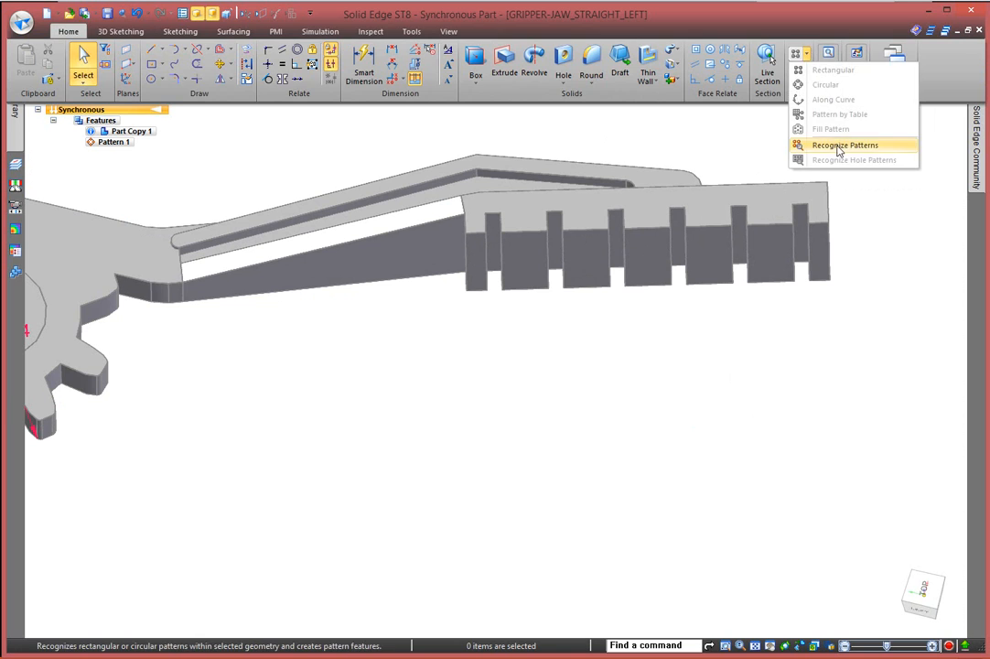
{"action": "left_click", "coordinate": [838, 147]}
{"action": "left_click_drag", "start_coordinate": [717, 209], "coordinate": [779, 397]}
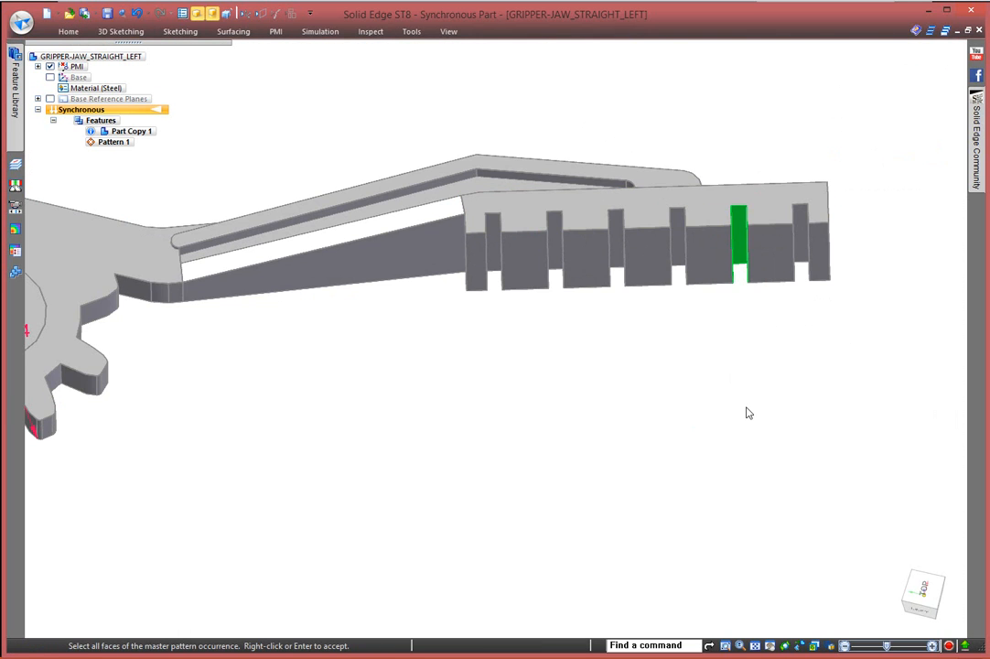
{"action": "right_click", "coordinate": [746, 412]}
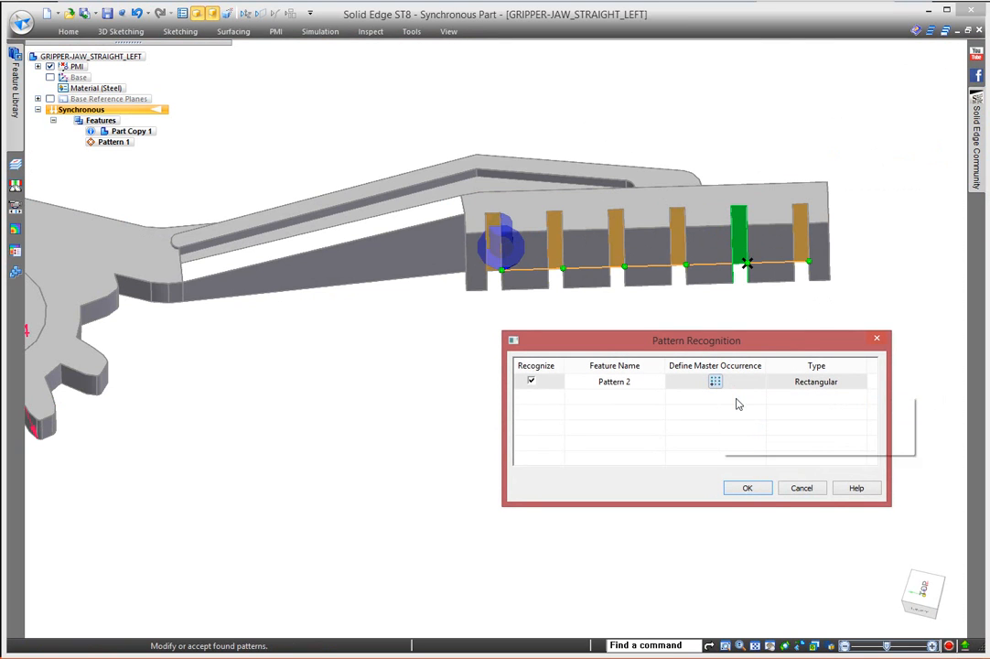
{"action": "left_click", "coordinate": [749, 489]}
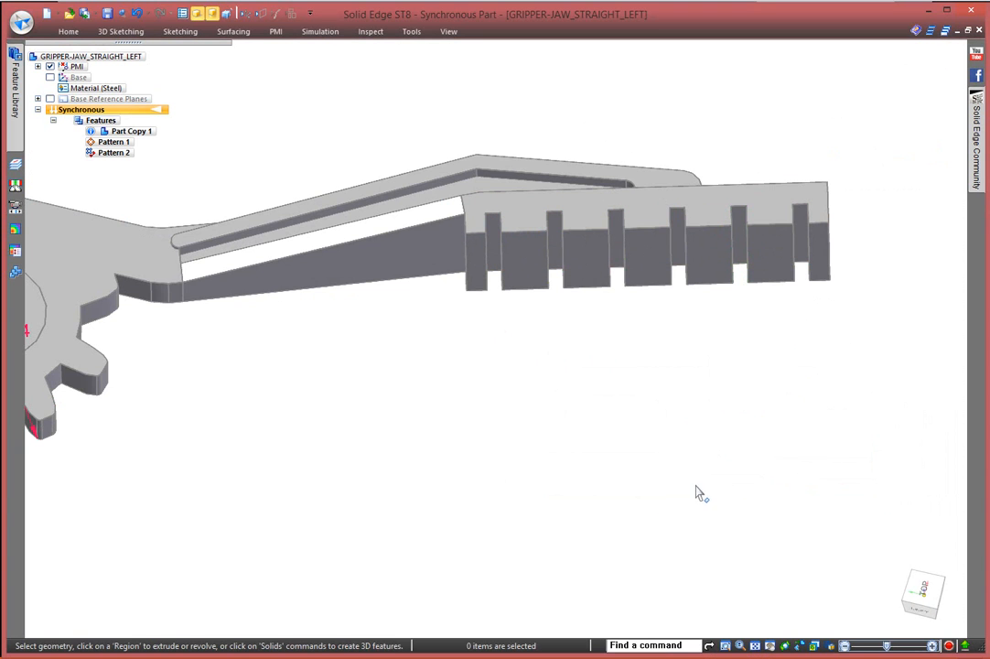
- Edit the circular pattern of the jaw's gear teeth and set its count to 12
{"action": "left_click", "coordinate": [754, 645]}
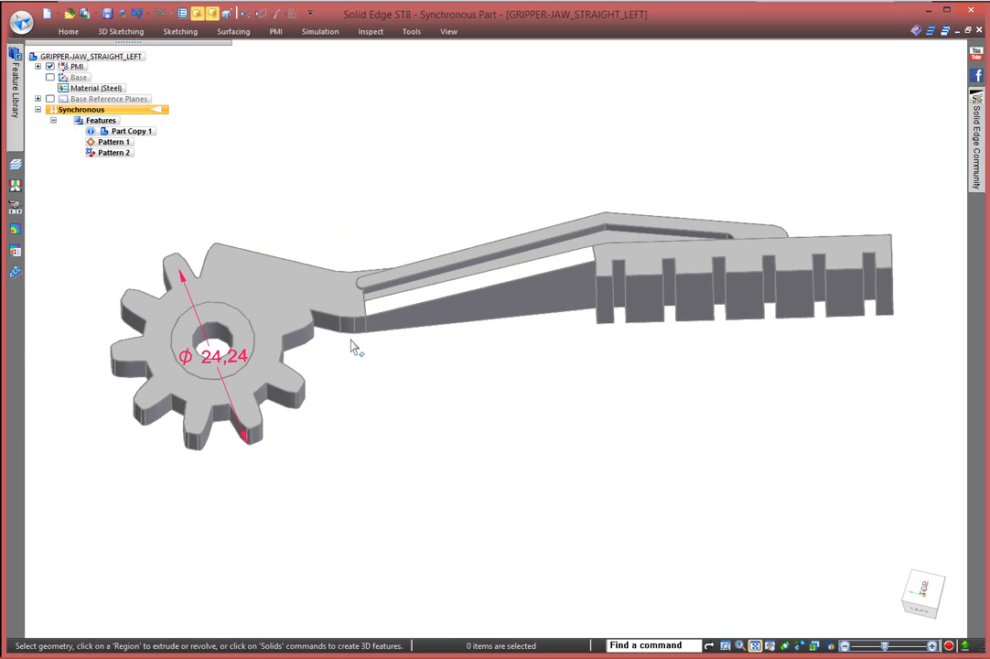
{"action": "middle_click_drag", "start_coordinate": [312, 447], "coordinate": [339, 431]}
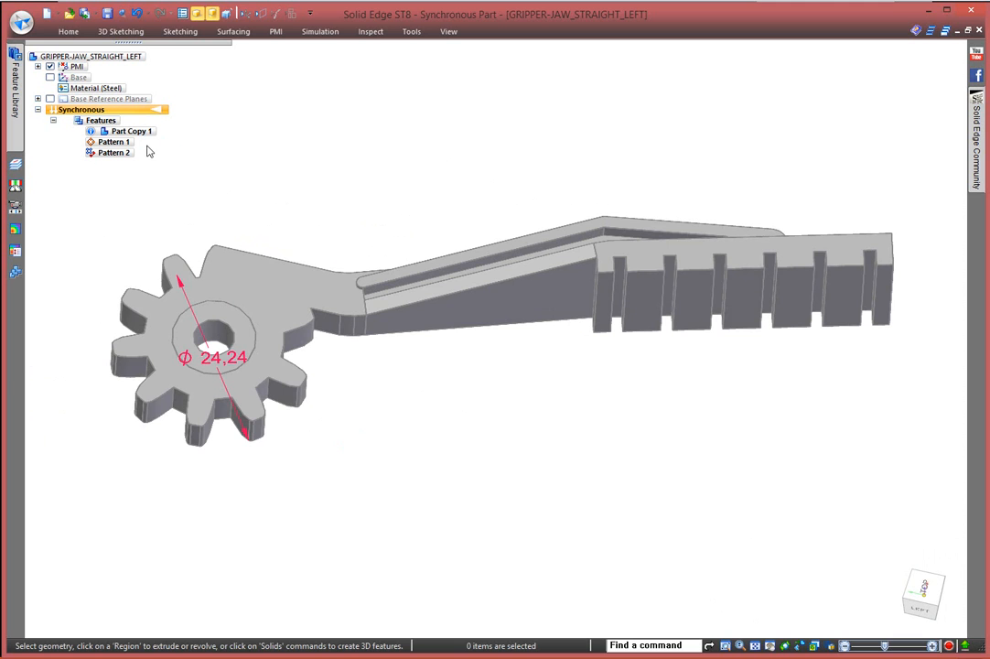
{"action": "left_click", "coordinate": [114, 142]}
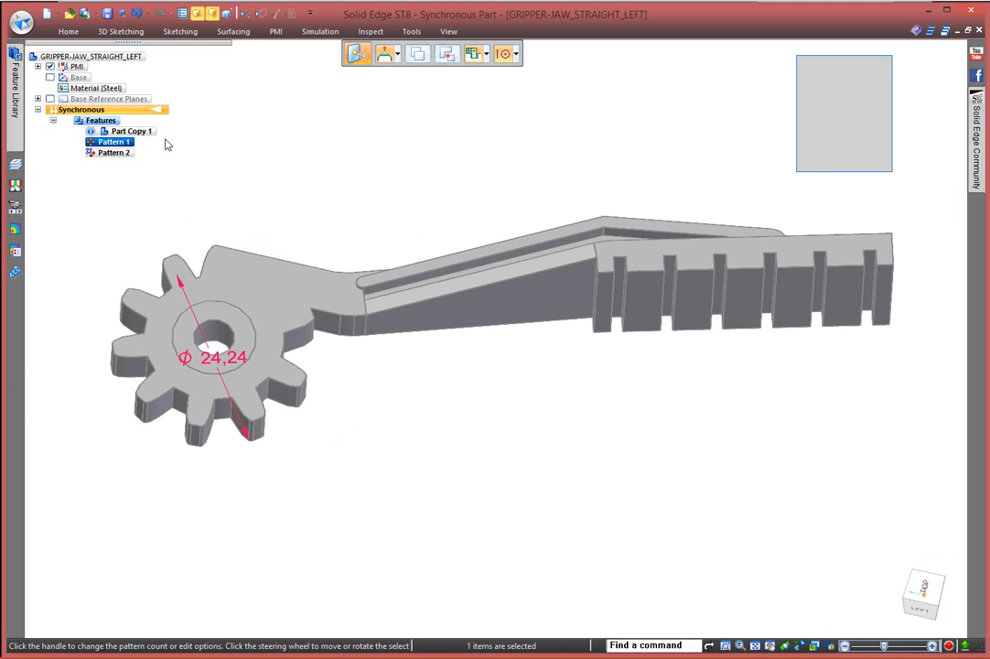
{"action": "left_click", "coordinate": [353, 370]}
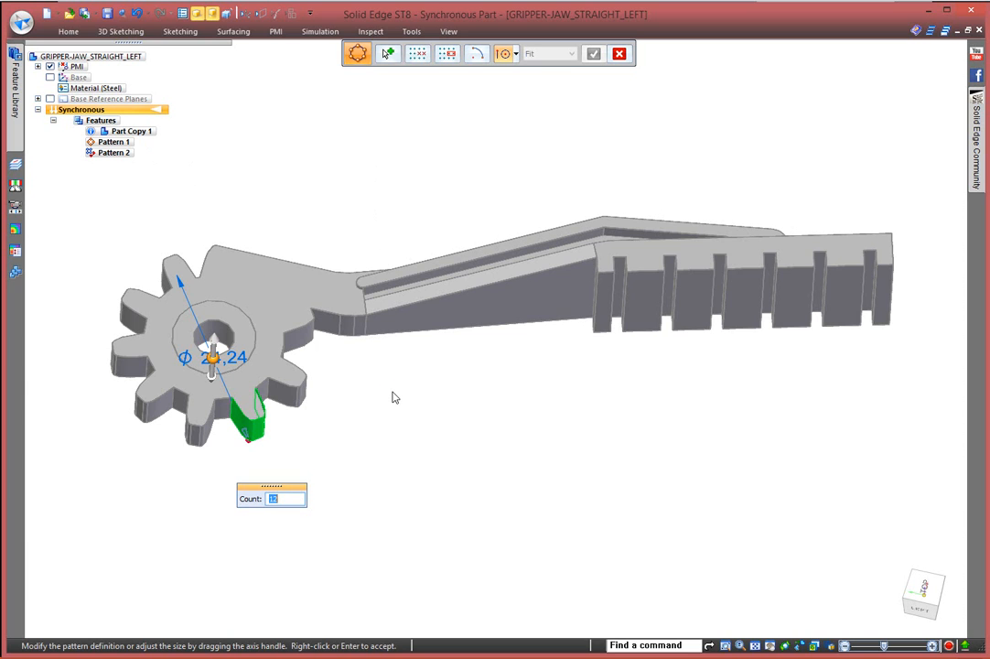
{"action": "key", "text": "Return"}
{"action": "left_click", "coordinate": [392, 454]}
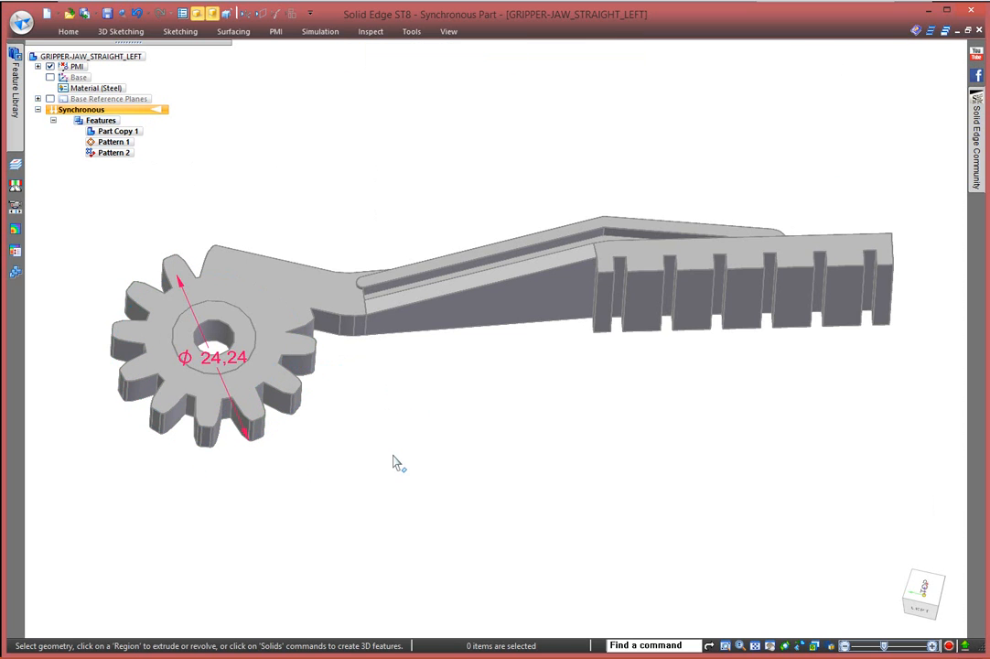
- Edit the rectangular pattern of the jaw's grip slots and set its X count to 10
{"action": "left_click", "coordinate": [122, 152]}
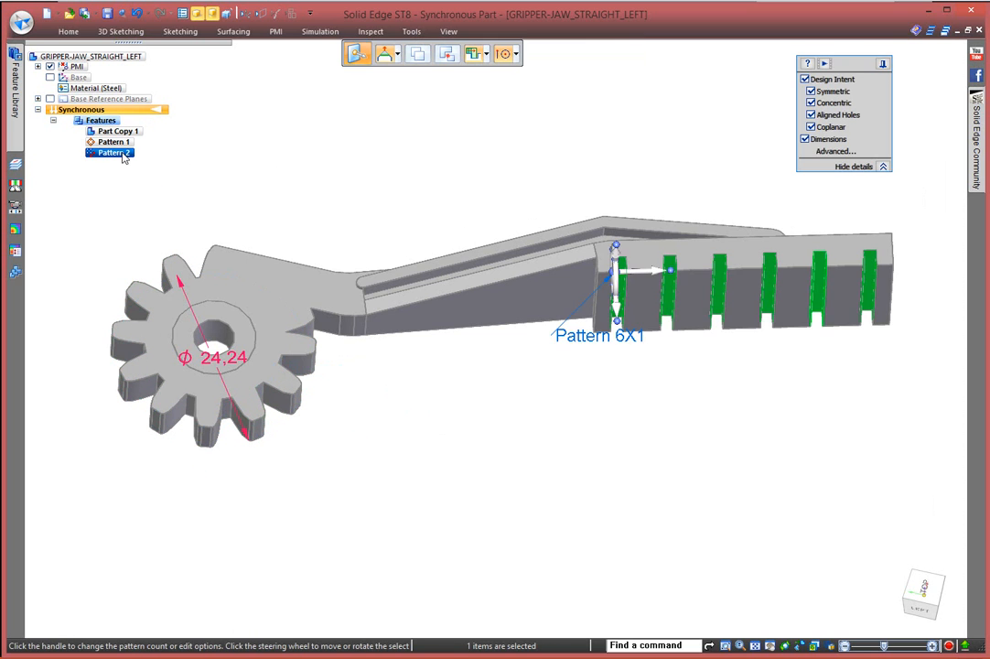
{"action": "left_click", "coordinate": [615, 343]}
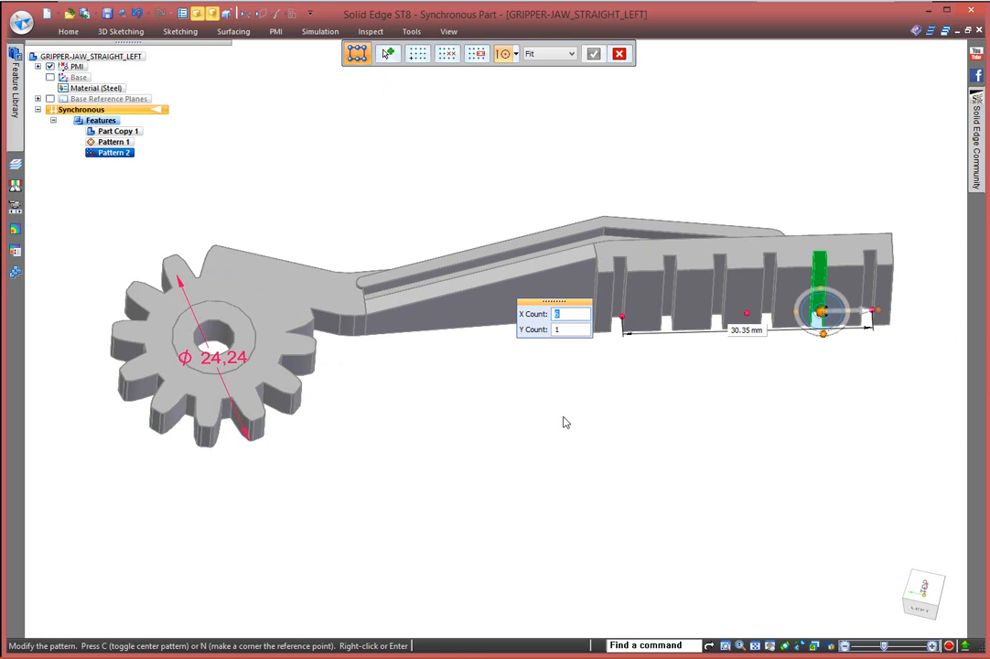
{"action": "key", "text": "Return"}
{"action": "key", "text": "Return"}
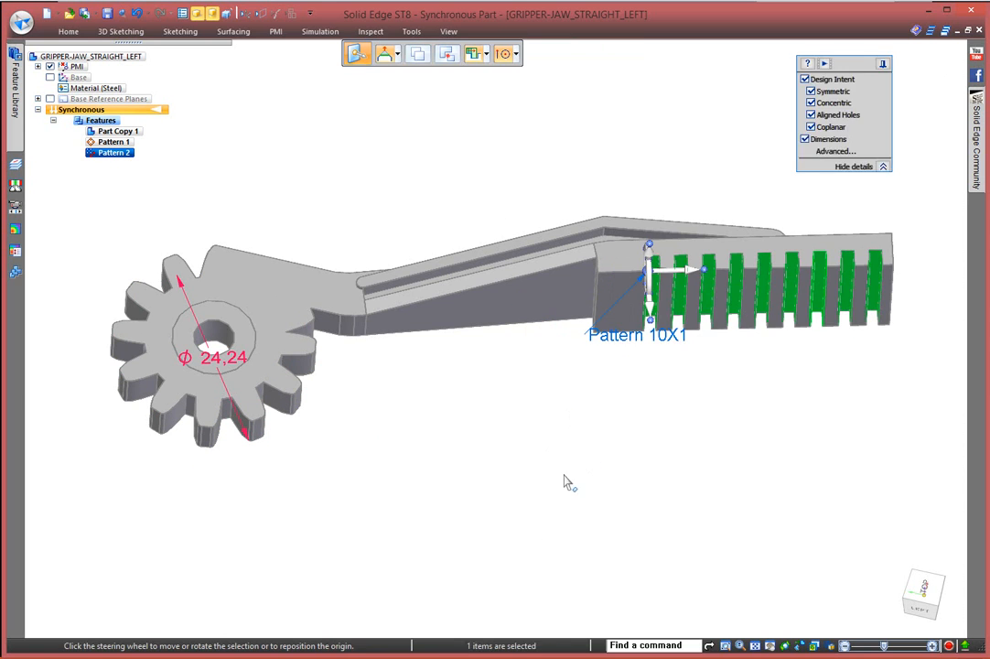
{"action": "left_click", "coordinate": [638, 479]}
- Save the jaw as GRIPPER-JAW_STRAIGHT_LEFT.par in the Working folder, overwriting the existing file, and close the part
{"action": "middle_click_drag", "start_coordinate": [610, 433], "coordinate": [607, 409]}
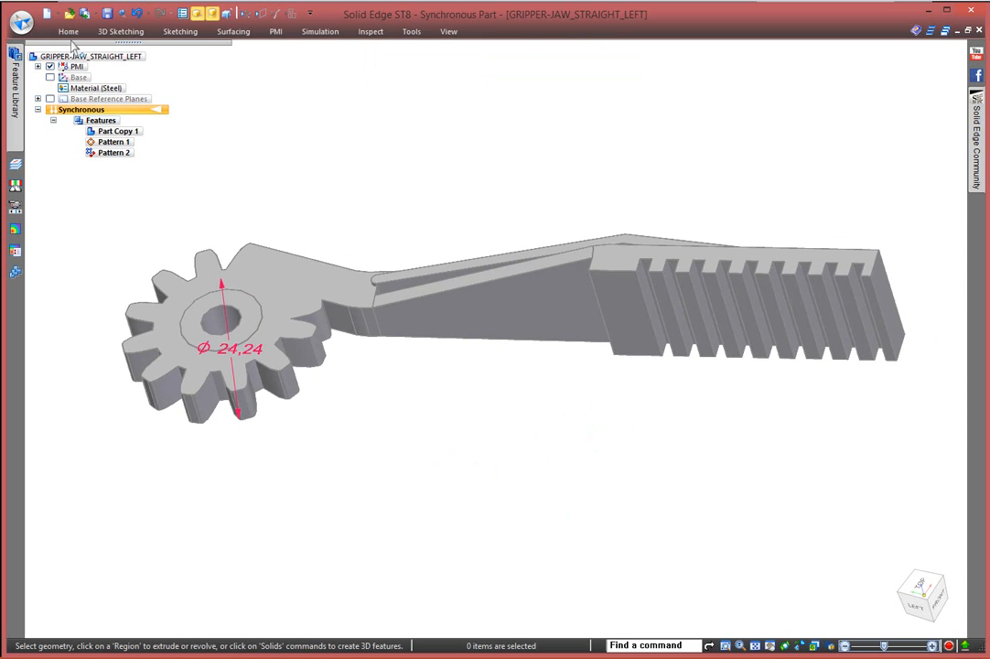
{"action": "left_click", "coordinate": [107, 13]}
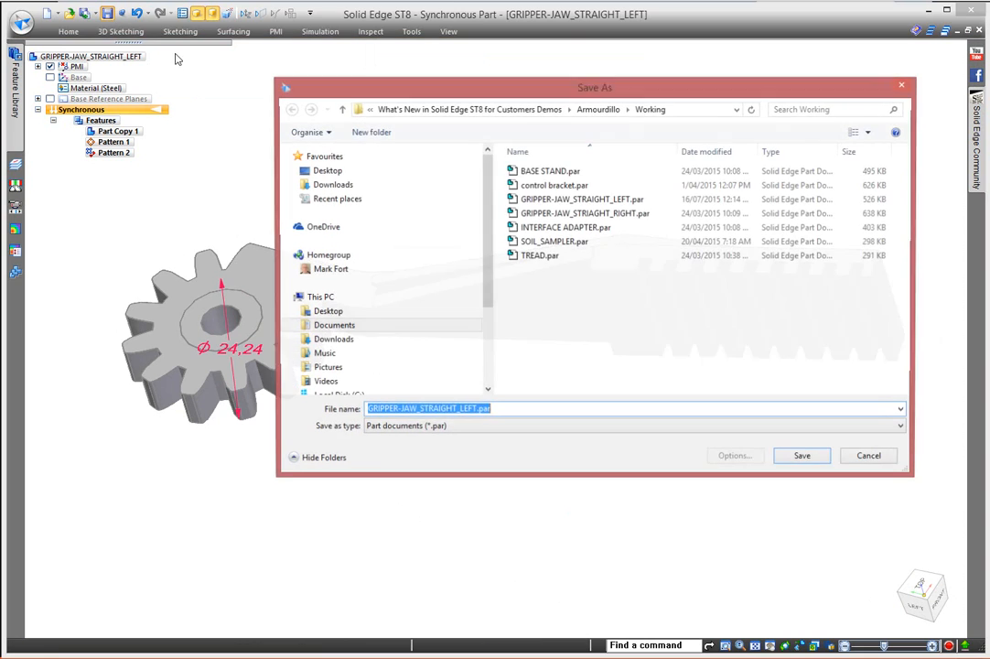
{"action": "left_click", "coordinate": [803, 457]}
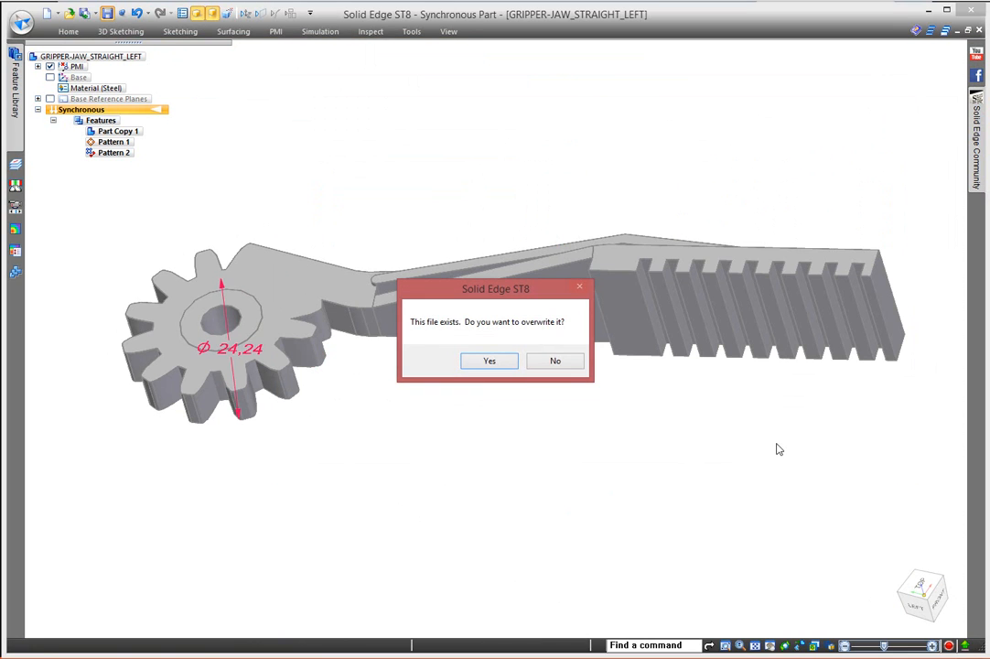
{"action": "left_click", "coordinate": [515, 361]}
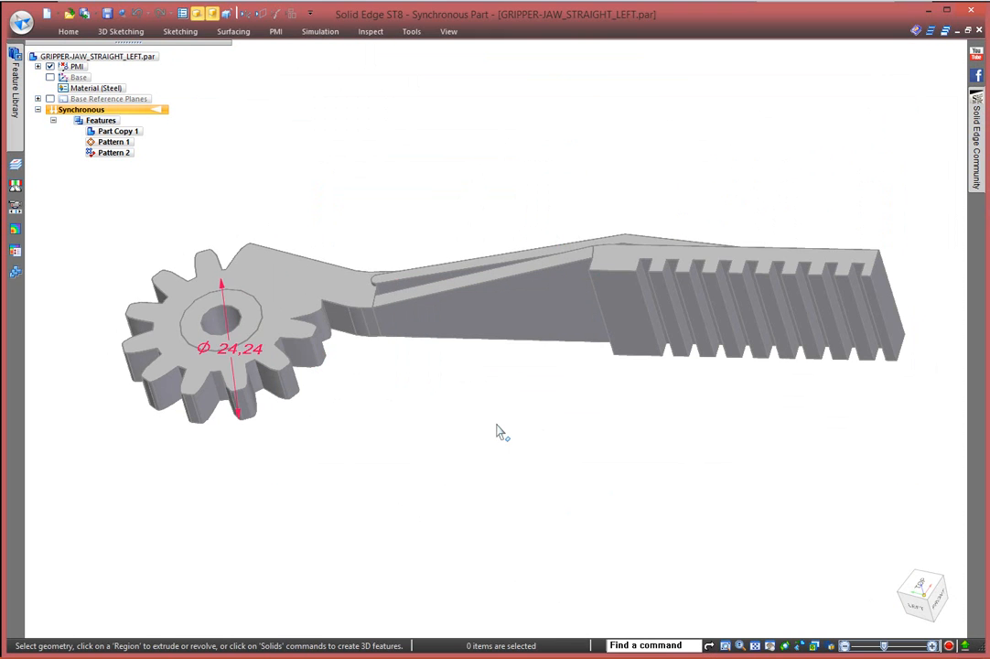
{"action": "left_click", "coordinate": [980, 30]}
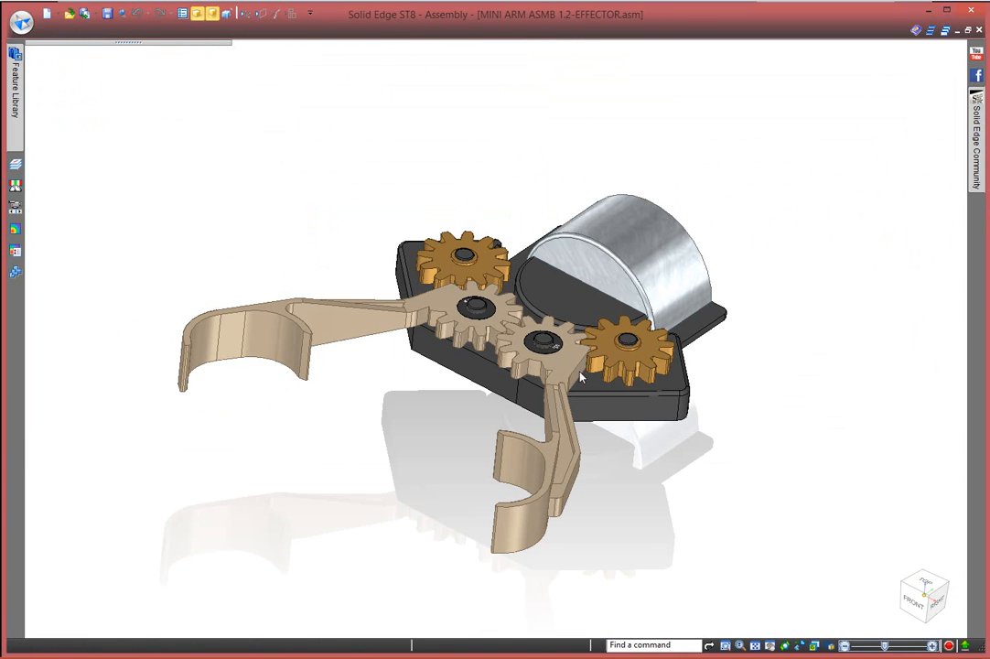
- Replace GRIPPER-JAW_ROUND_LEFT.par in the effector assembly with GRIPPER-JAW_STRAIGHT_LEFT.par, suppressing the affected relationships
{"action": "middle_click_drag", "start_coordinate": [767, 487], "coordinate": [739, 498]}
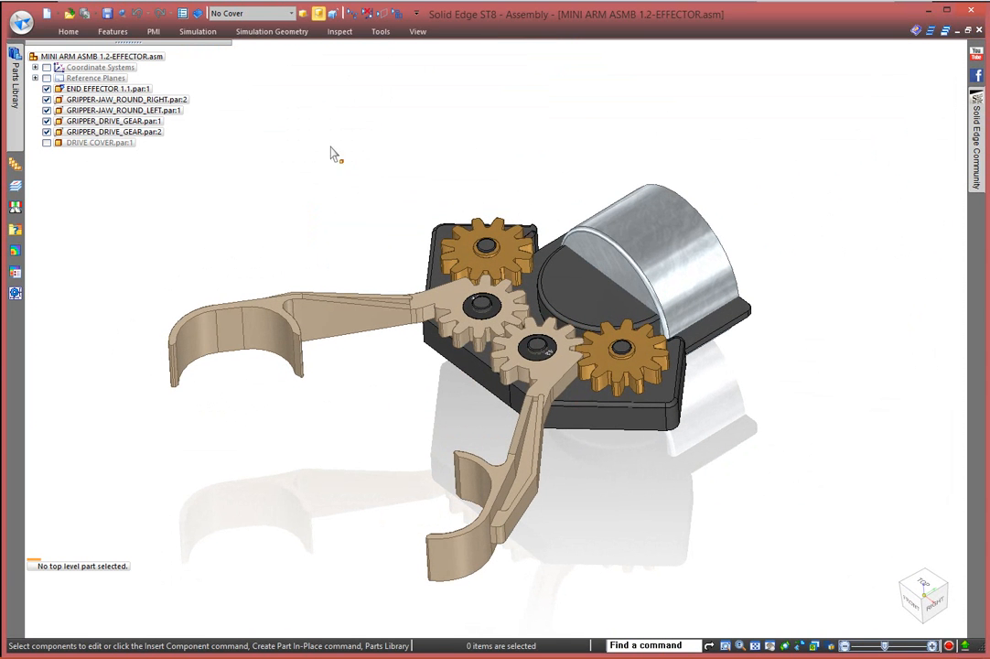
{"action": "left_click", "coordinate": [67, 31]}
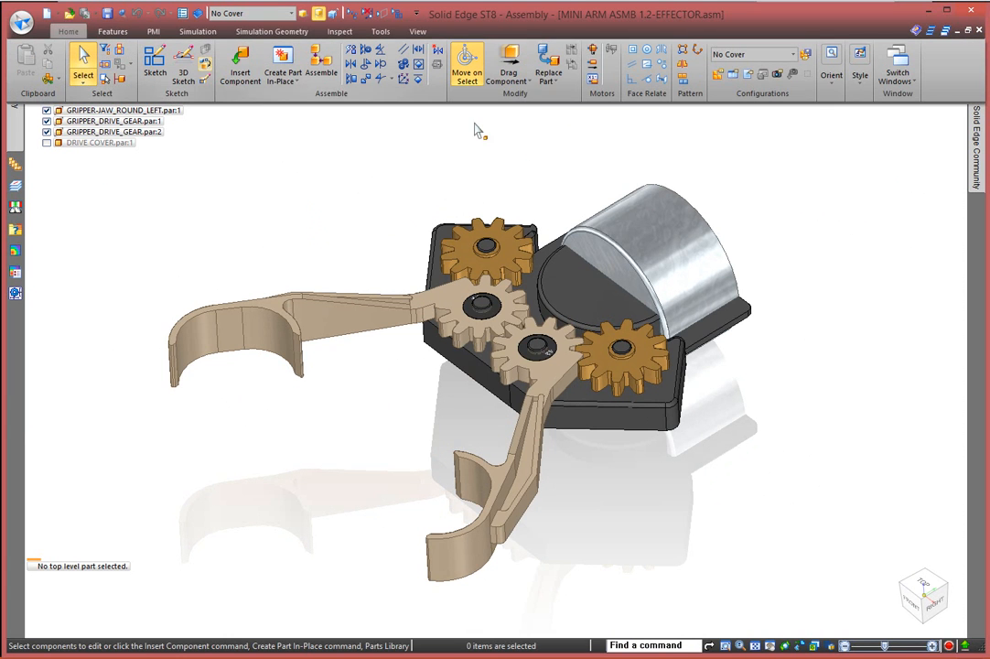
{"action": "left_click", "coordinate": [548, 73]}
{"action": "left_click", "coordinate": [469, 458]}
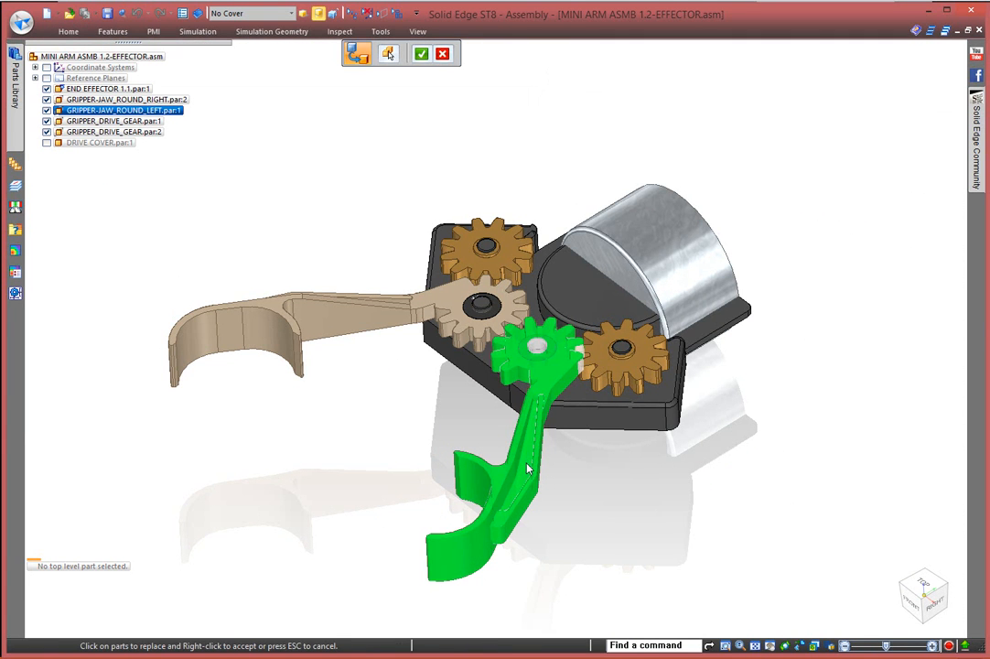
{"action": "left_click", "coordinate": [420, 57]}
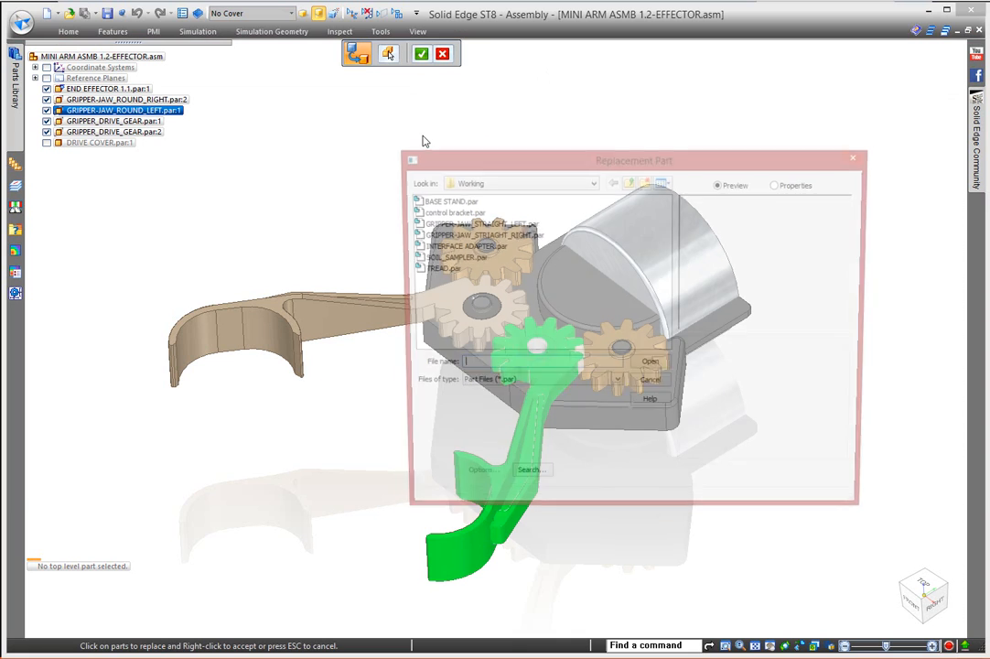
{"action": "left_click", "coordinate": [502, 224]}
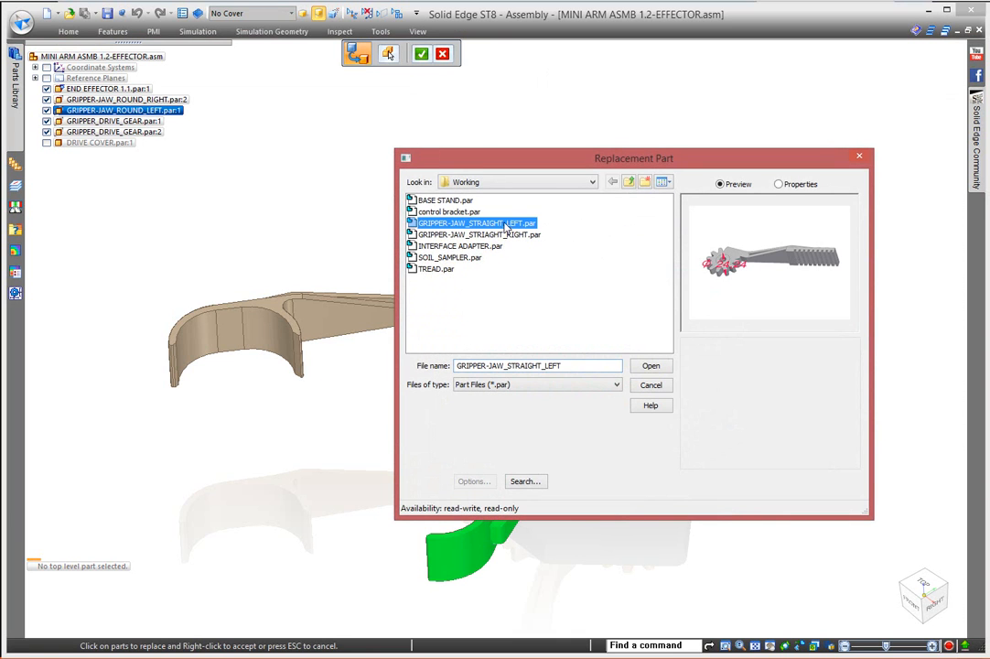
{"action": "left_click", "coordinate": [650, 366]}
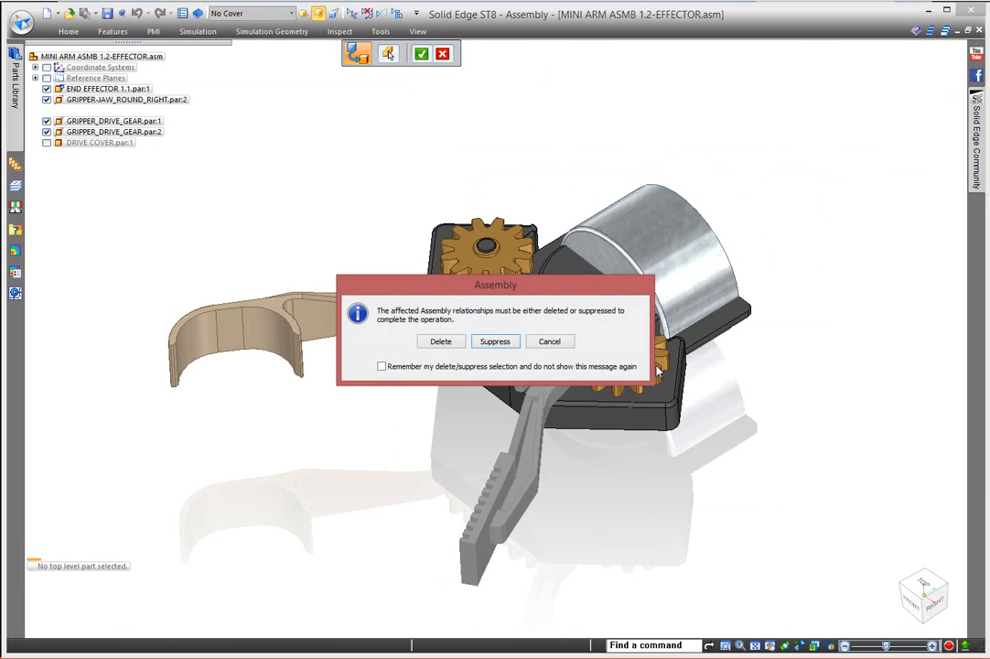
{"action": "left_click", "coordinate": [494, 341]}
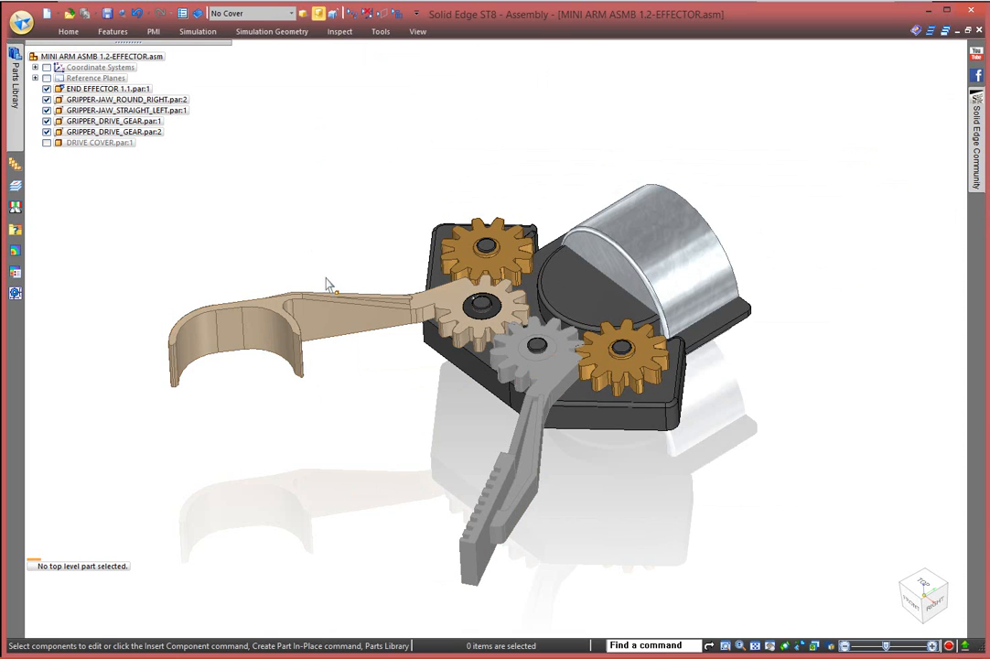
- Replace GRIPPER-JAW_ROUND_RIGHT.par with GRIPPER-JAW_STRIAGHT_RIGHT.par from the Working folder, suppressing the affected relationships
{"action": "left_click", "coordinate": [343, 318]}
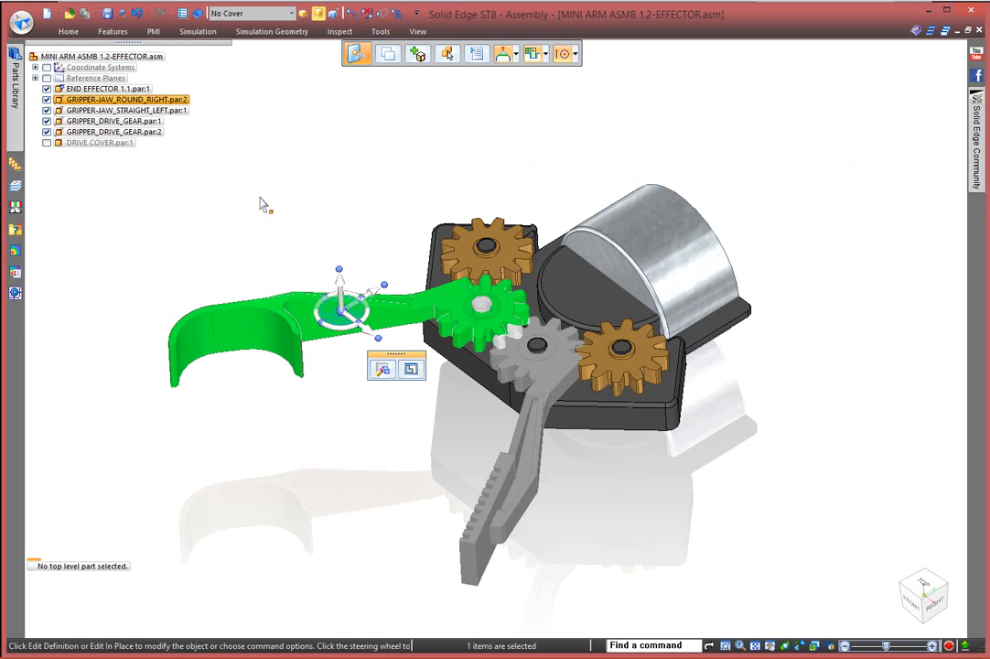
{"action": "left_click", "coordinate": [62, 32]}
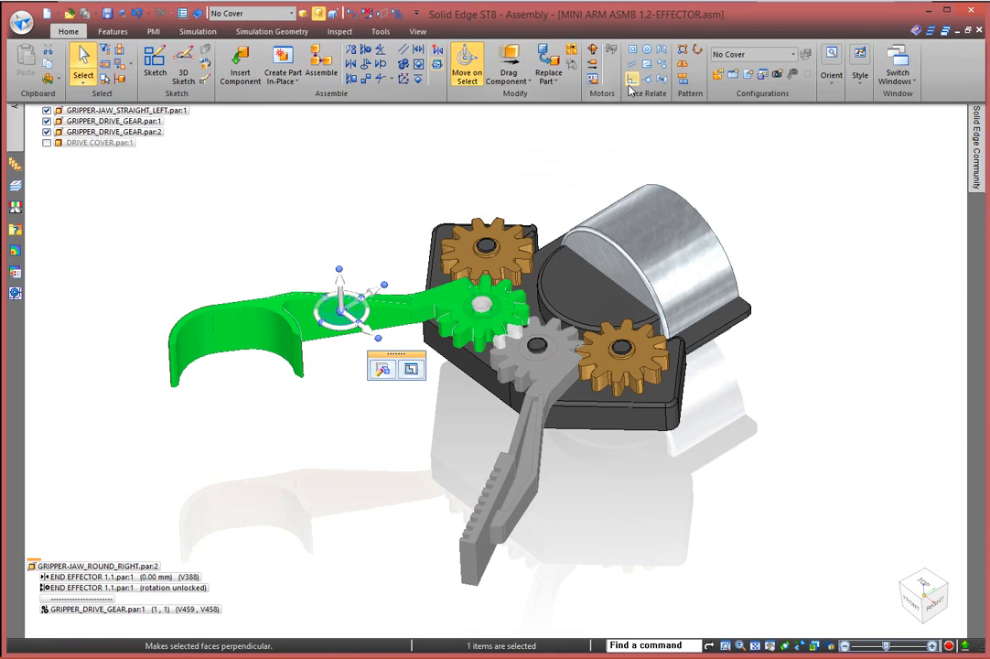
{"action": "left_click", "coordinate": [547, 66]}
{"action": "left_click", "coordinate": [421, 55]}
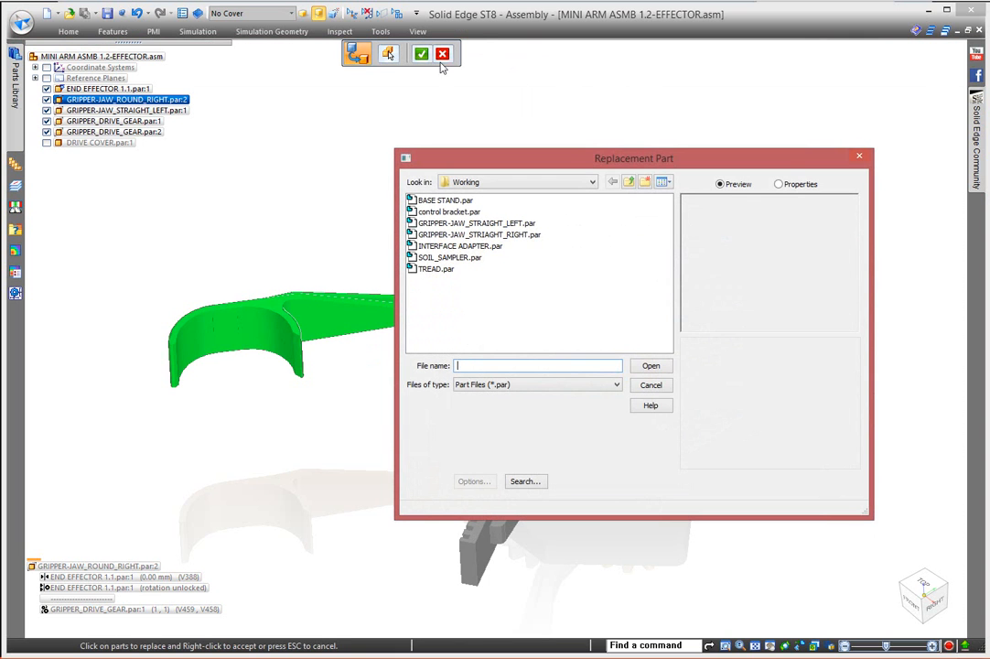
{"action": "left_click", "coordinate": [523, 236]}
{"action": "left_click", "coordinate": [661, 366]}
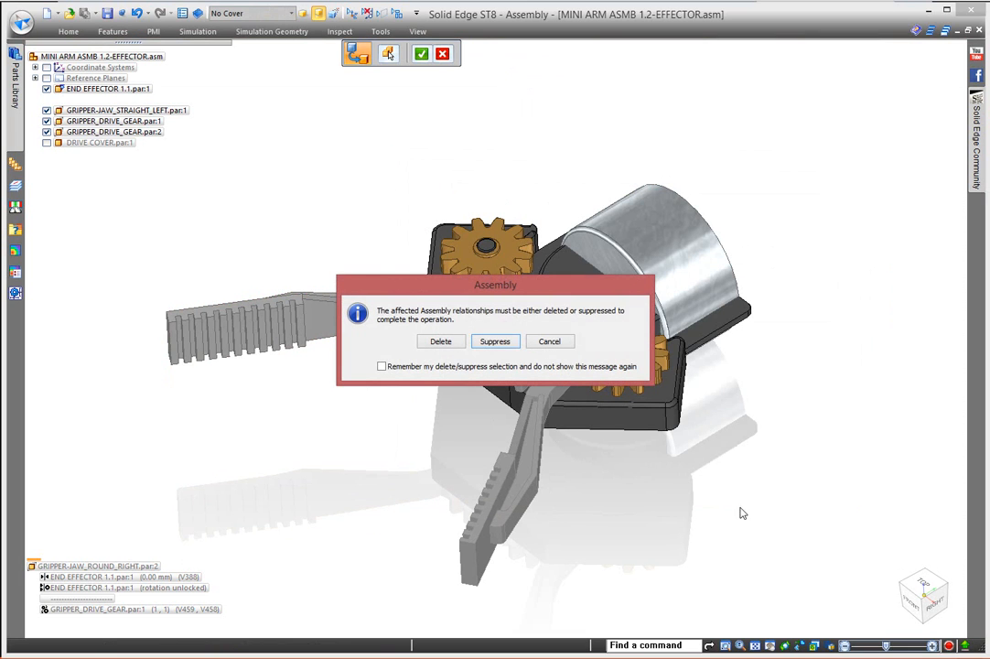
{"action": "left_click", "coordinate": [495, 341]}
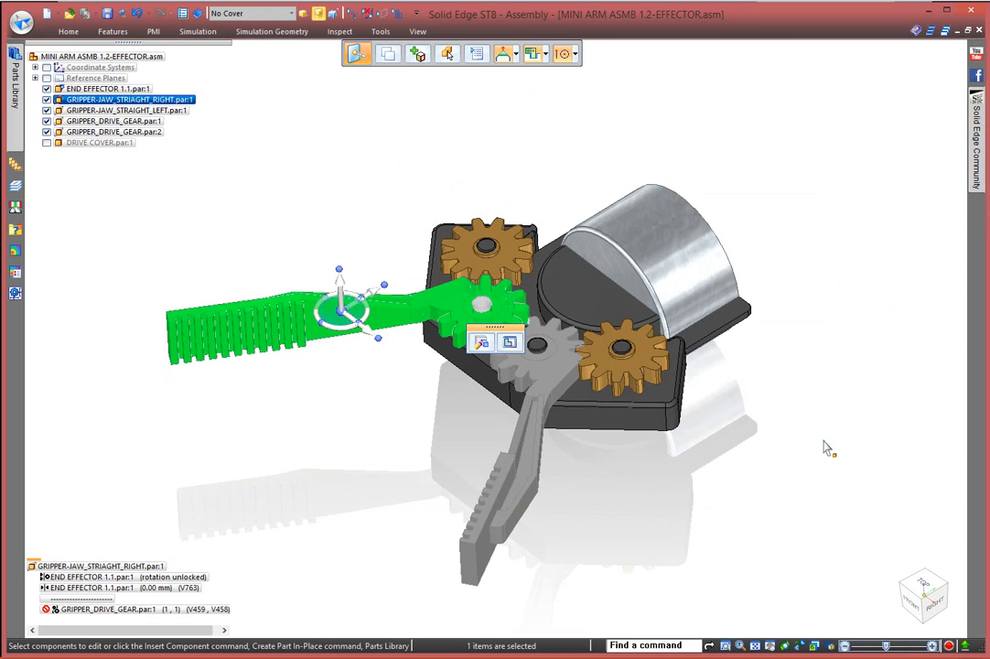
{"action": "left_click", "coordinate": [825, 437]}
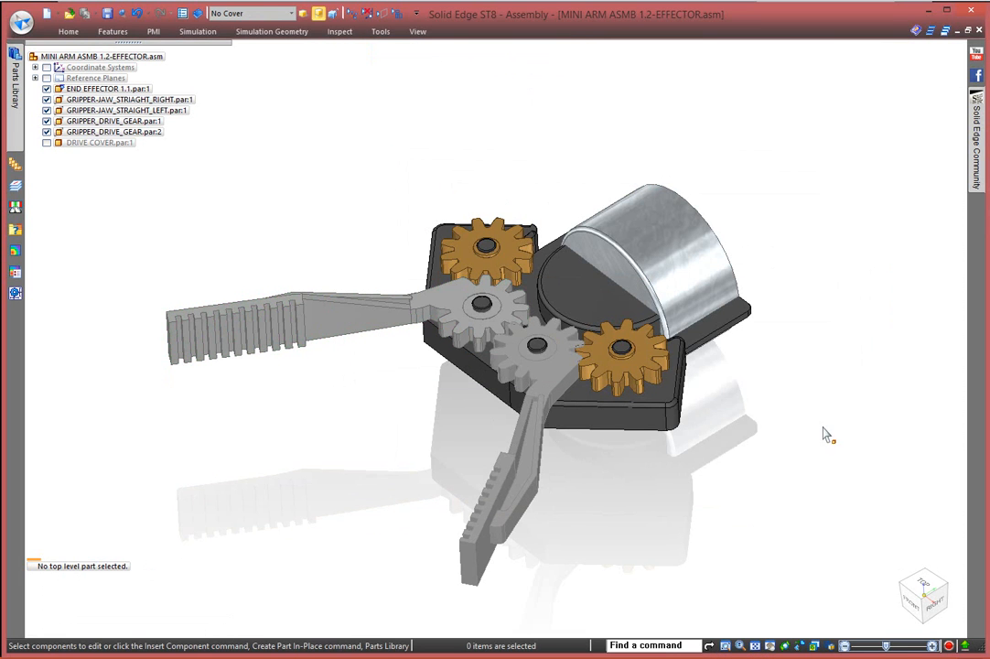
- Close the MINI ARM ASMB 1.2-EFFECTOR assembly, saving its changes
{"action": "left_click", "coordinate": [979, 31]}
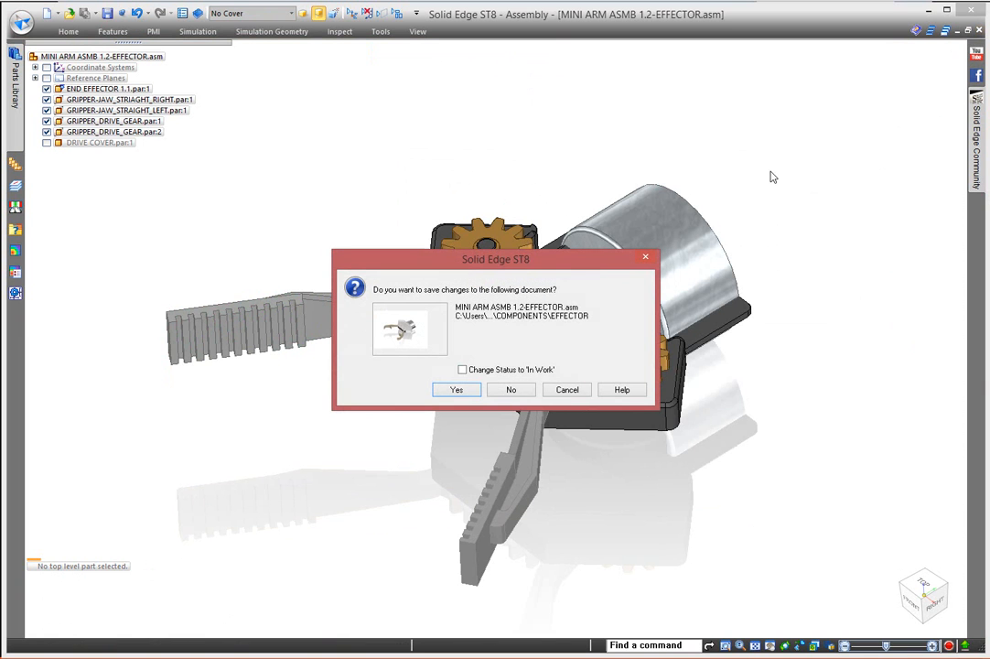
{"action": "left_click", "coordinate": [464, 393]}
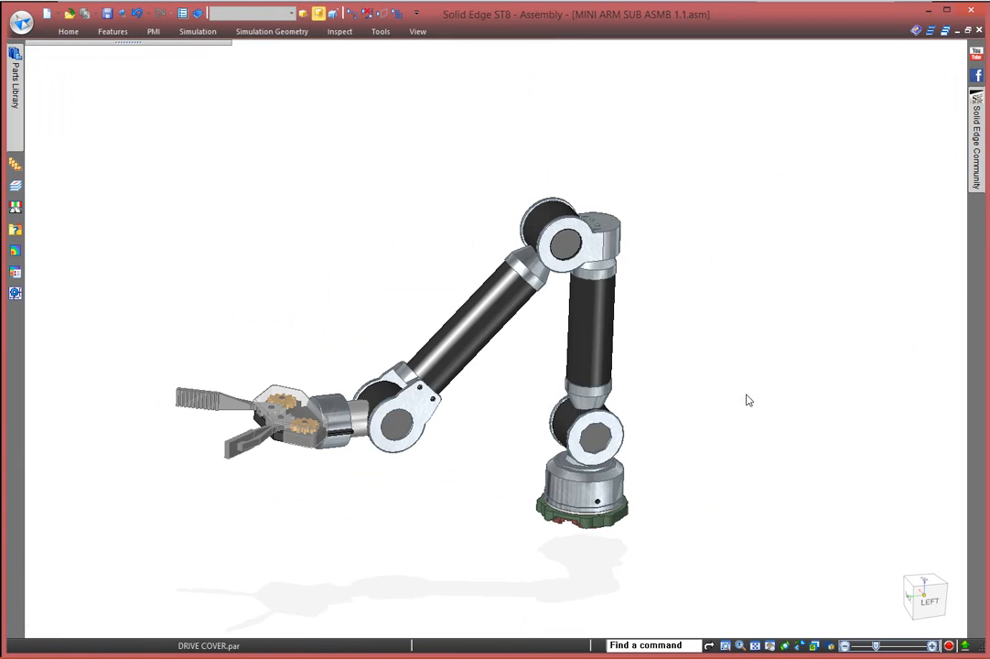
- Turn off the drop shadow in the MINI ARM SUB ASMB 1.1 assembly view
{"action": "middle_click_drag", "start_coordinate": [743, 406], "coordinate": [603, 489]}
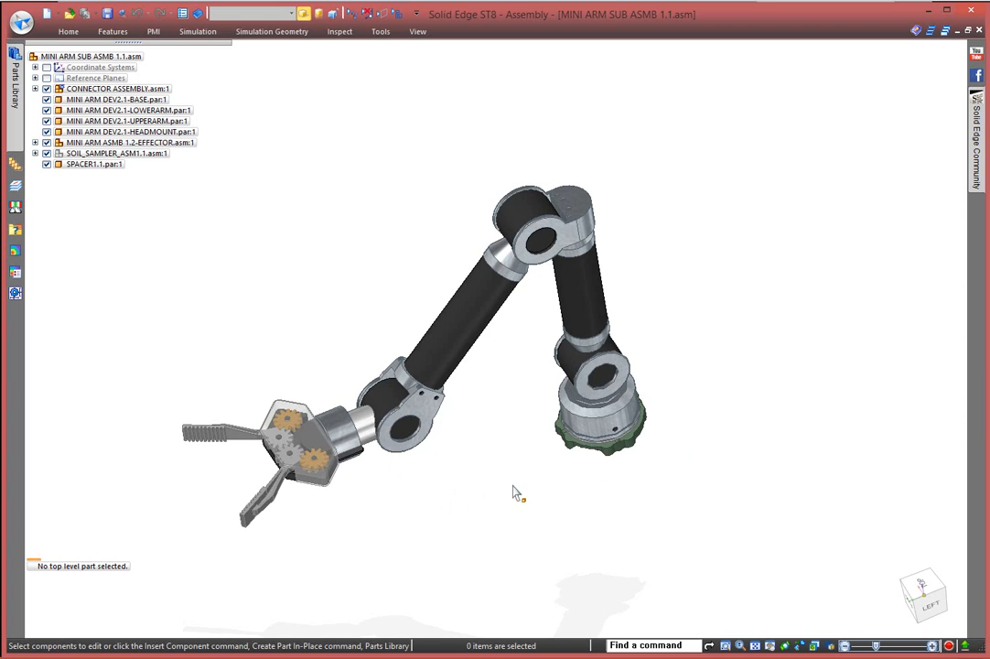
{"action": "left_click", "coordinate": [308, 17]}
{"action": "middle_click_drag", "start_coordinate": [700, 445], "coordinate": [726, 412]}
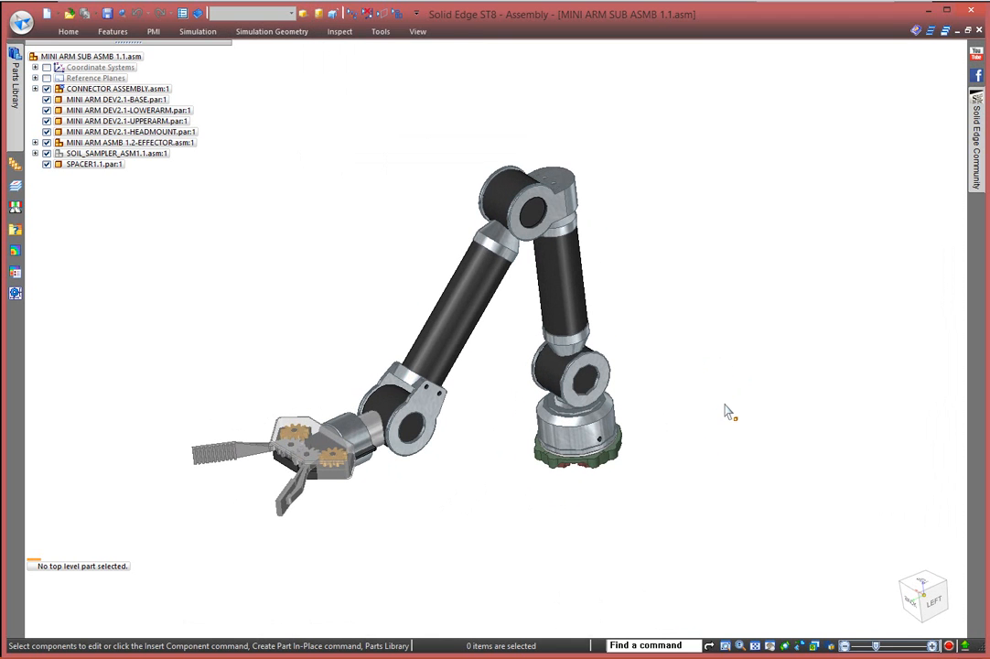
- Open the MINI ARM ASMB 1.2-EFFECTOR sub-assembly from the arm assembly
{"action": "left_click", "coordinate": [128, 143]}
{"action": "right_click", "coordinate": [154, 143]}
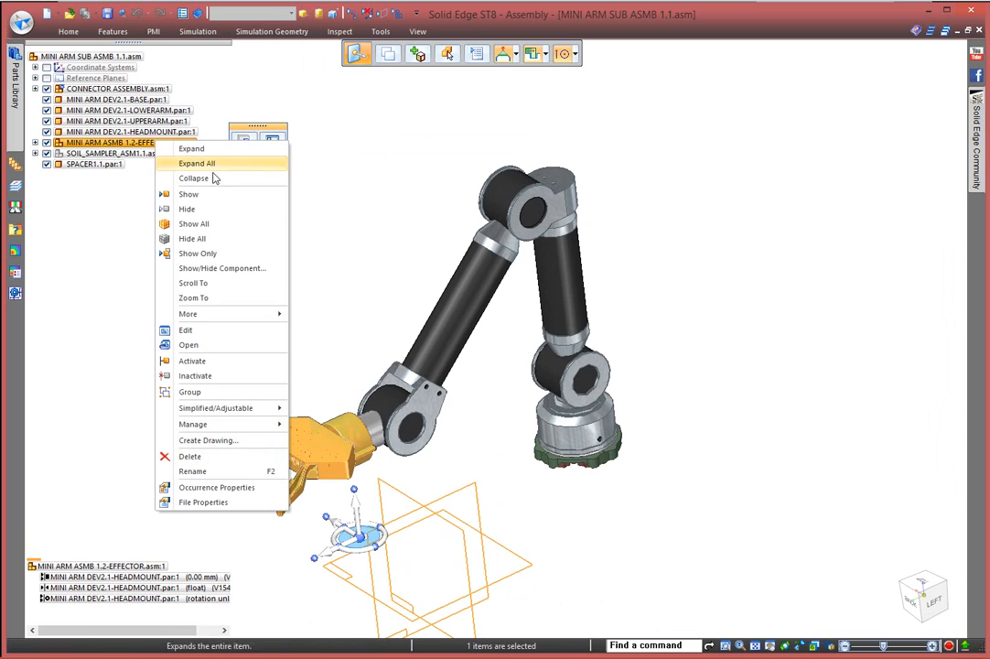
{"action": "left_click", "coordinate": [261, 344]}
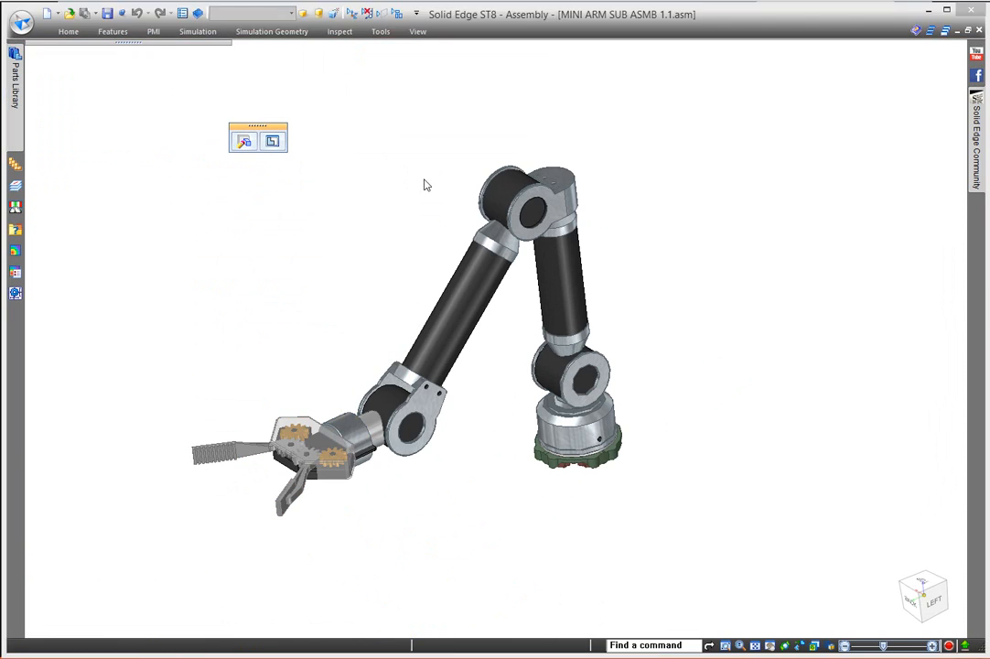
- Turn on the drop shadow and turn off the floor reflection, and view the gripper jaws from several angles
{"action": "left_click", "coordinate": [303, 15]}
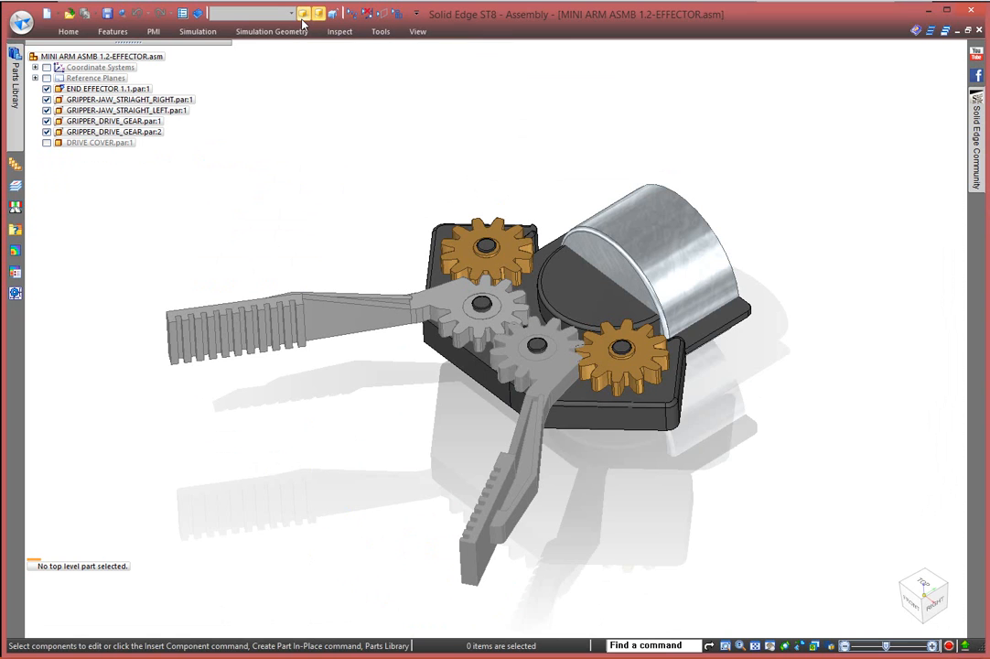
{"action": "left_click", "coordinate": [303, 14]}
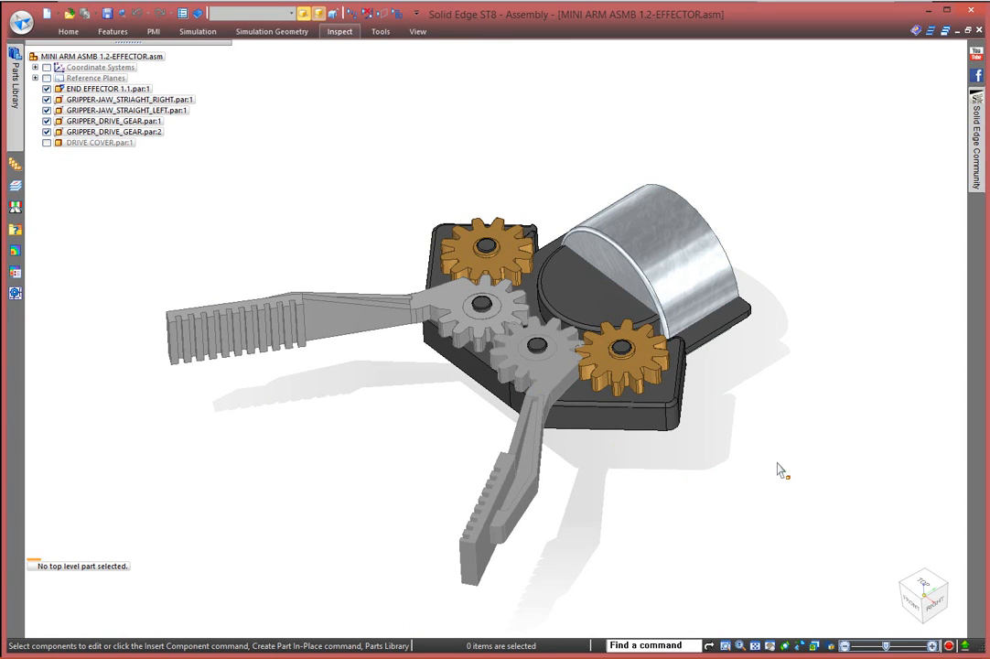
{"action": "middle_click_drag", "start_coordinate": [775, 517], "coordinate": [396, 584]}
{"action": "middle_click_drag", "start_coordinate": [285, 312], "coordinate": [221, 348]}
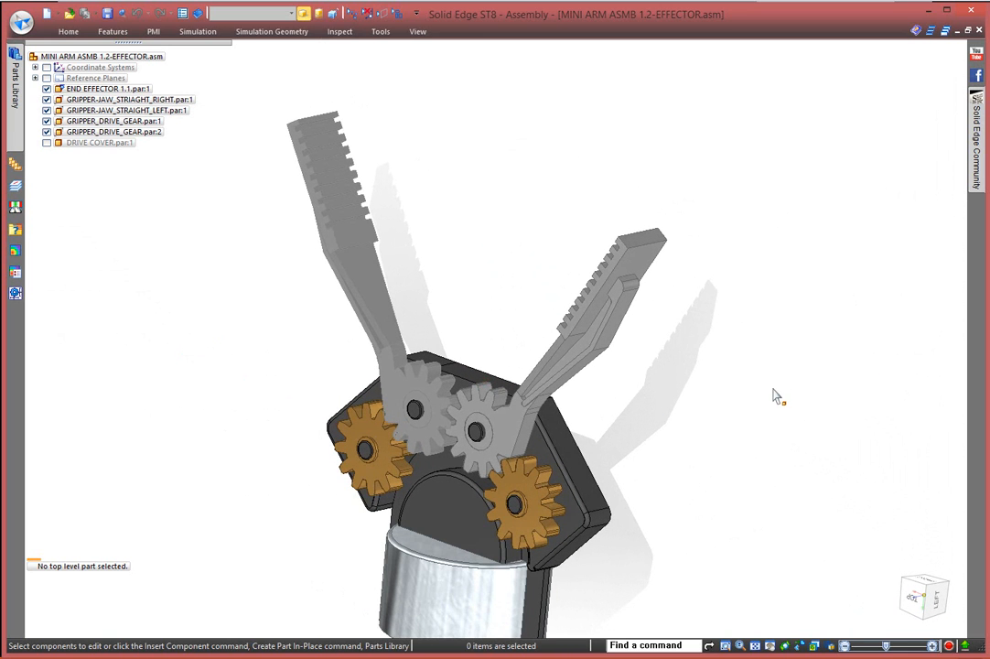
{"action": "middle_click_drag", "start_coordinate": [757, 403], "coordinate": [769, 508]}
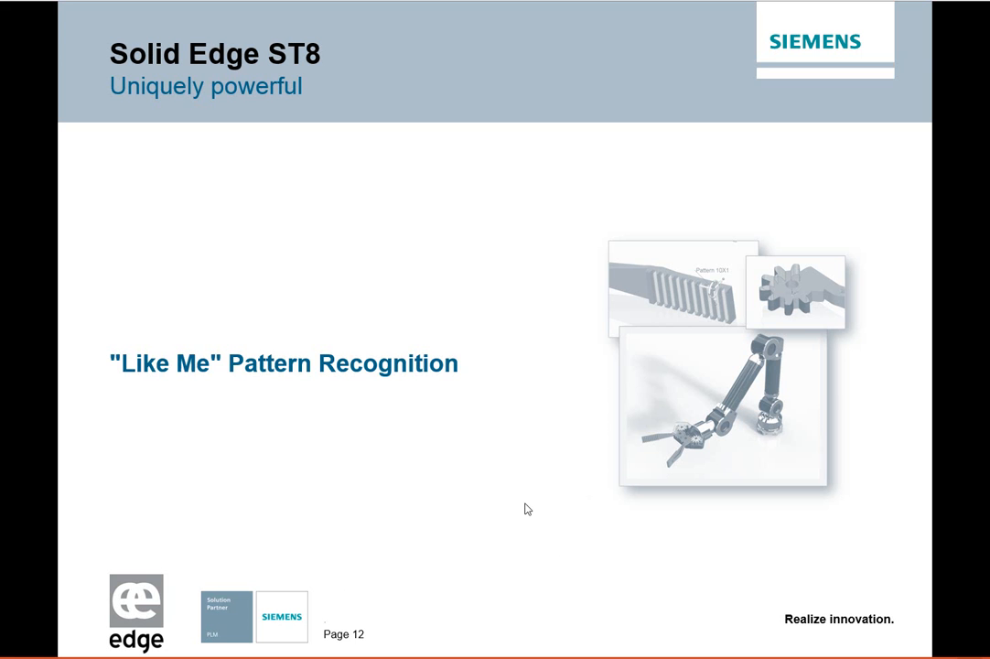
{"action": "left_click", "coordinate": [526, 504]}
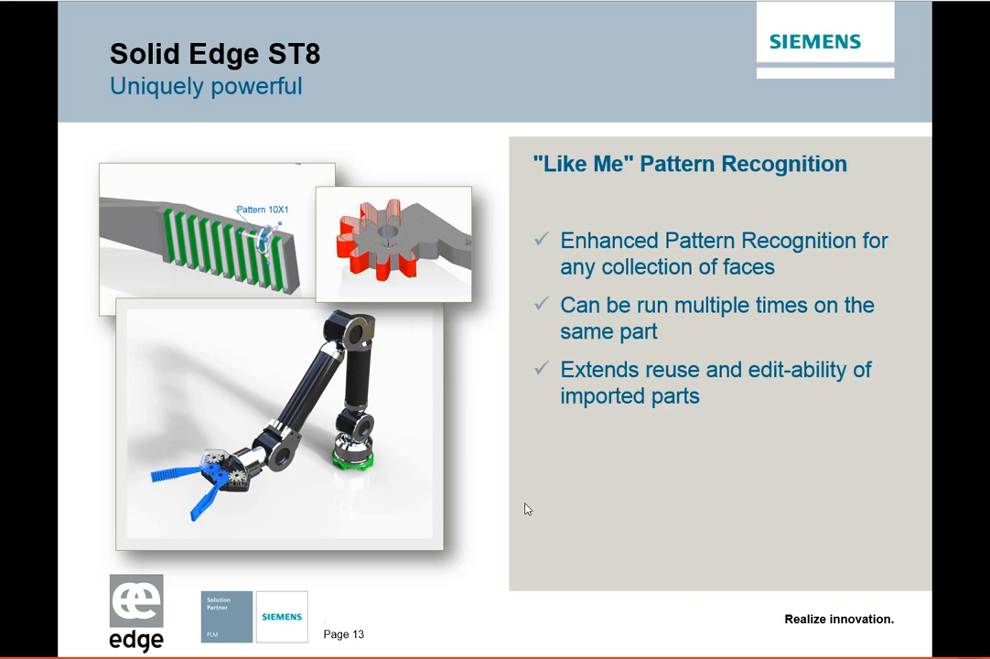
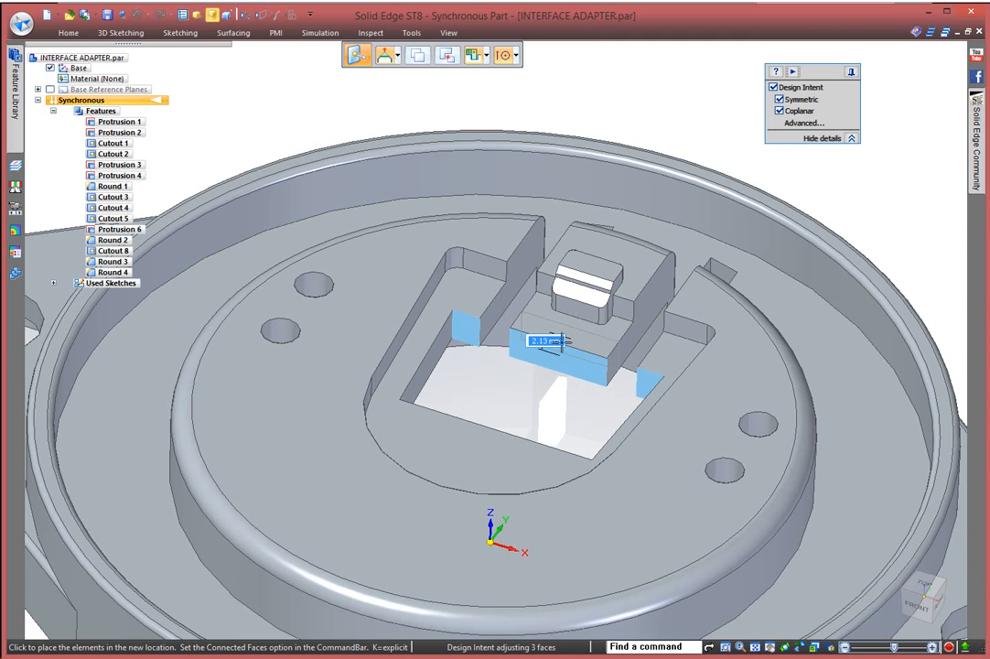
- Exclude coplanar faces from the Design Intent of the tongue's end-face move
{"action": "left_click", "coordinate": [779, 111]}
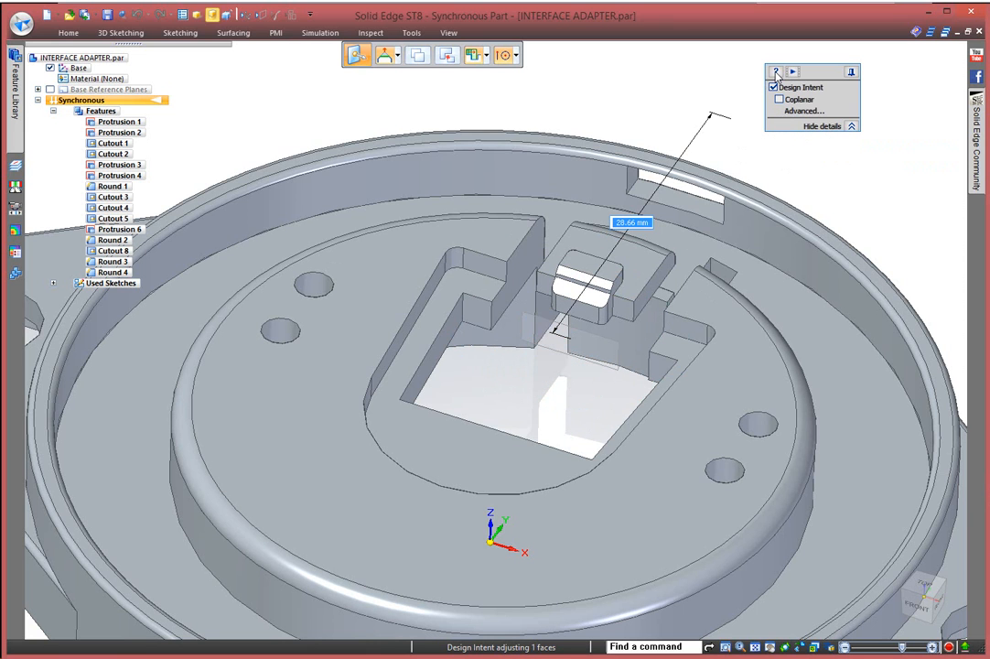
- Review the help page and the short video on the Design Intent options, closing both when done
{"action": "left_click", "coordinate": [774, 71]}
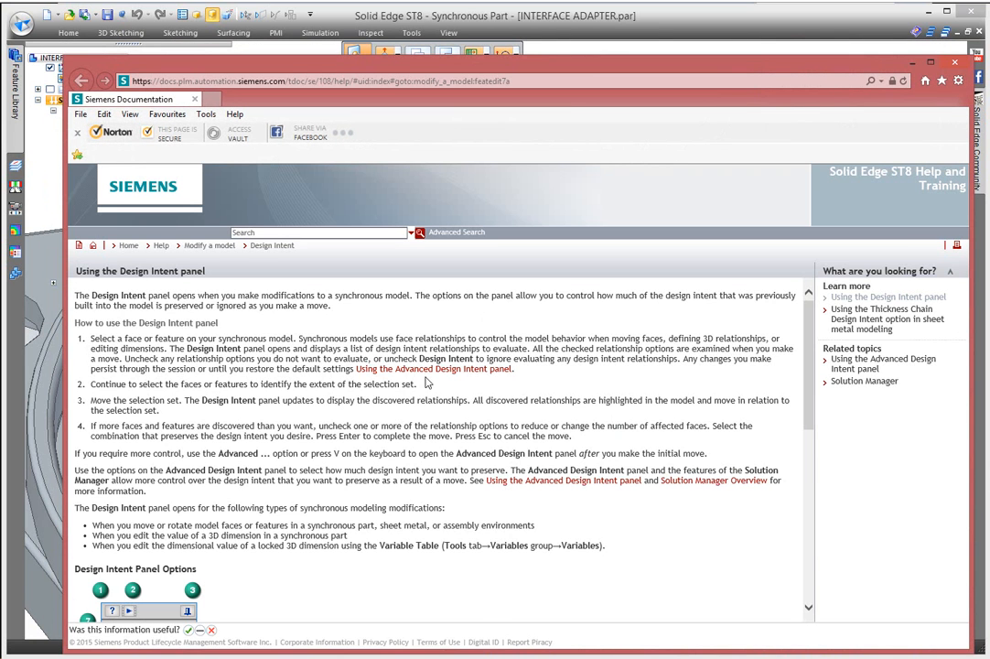
{"action": "scroll", "coordinate": [426, 424], "scroll_direction": "down", "scroll_amount": 3}
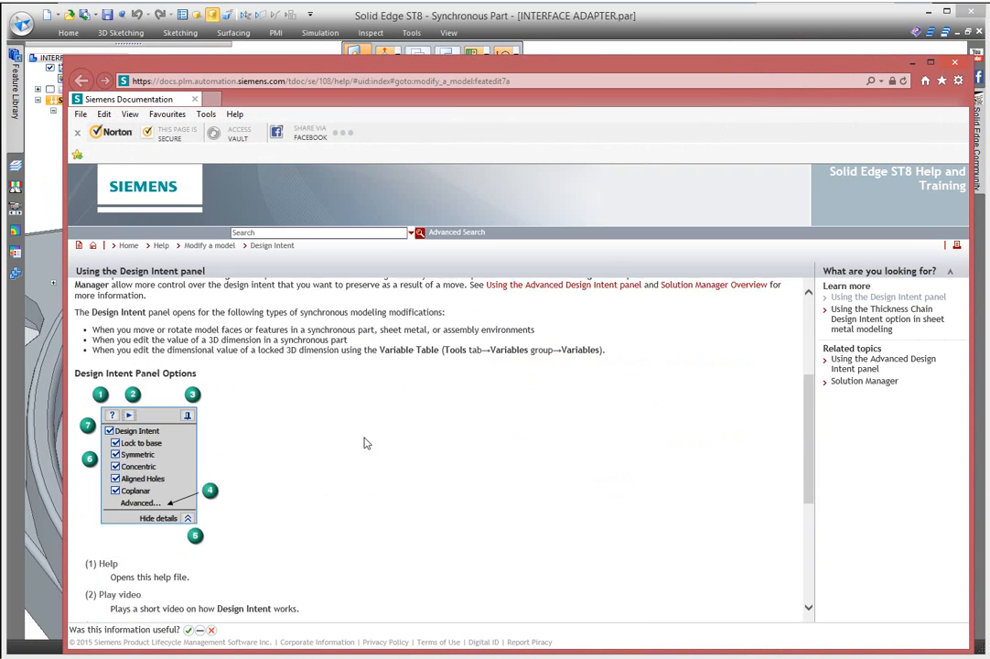
{"action": "scroll", "coordinate": [426, 424], "scroll_direction": "up", "scroll_amount": 2}
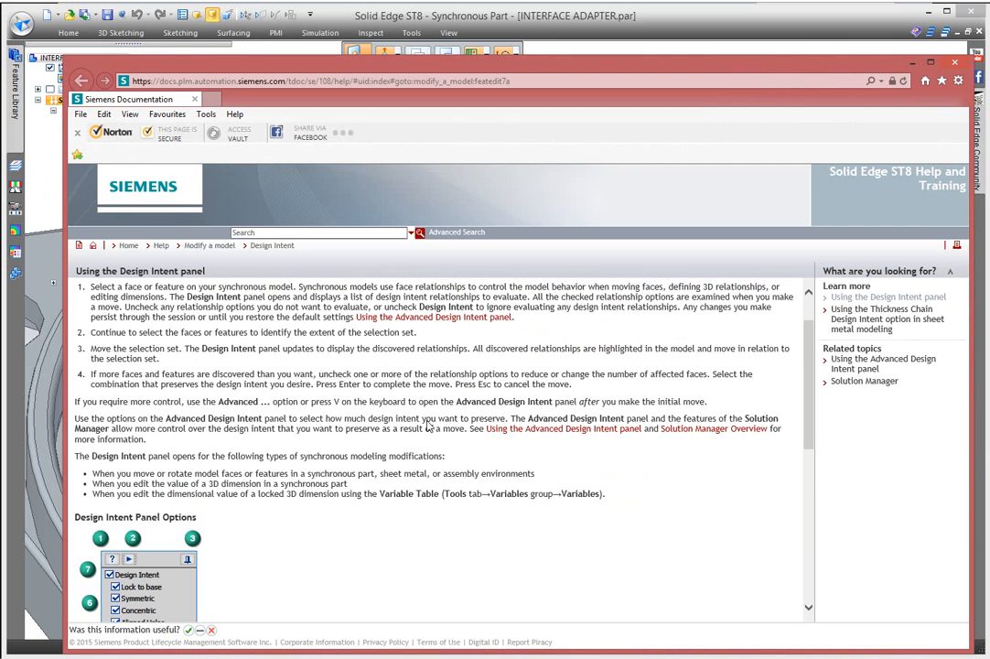
{"action": "left_click", "coordinate": [954, 64]}
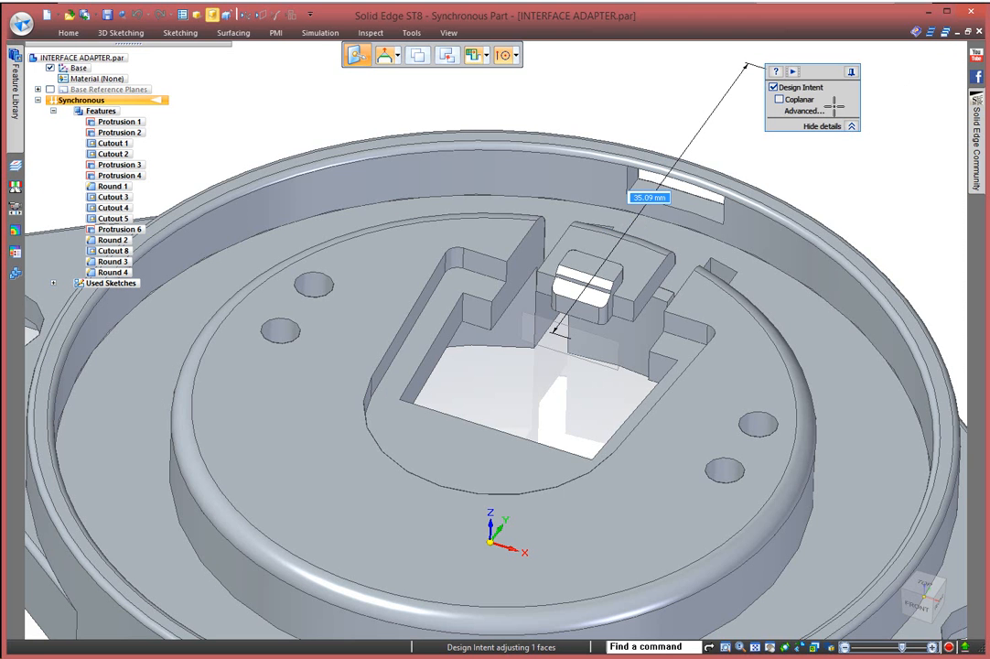
{"action": "left_click", "coordinate": [792, 73]}
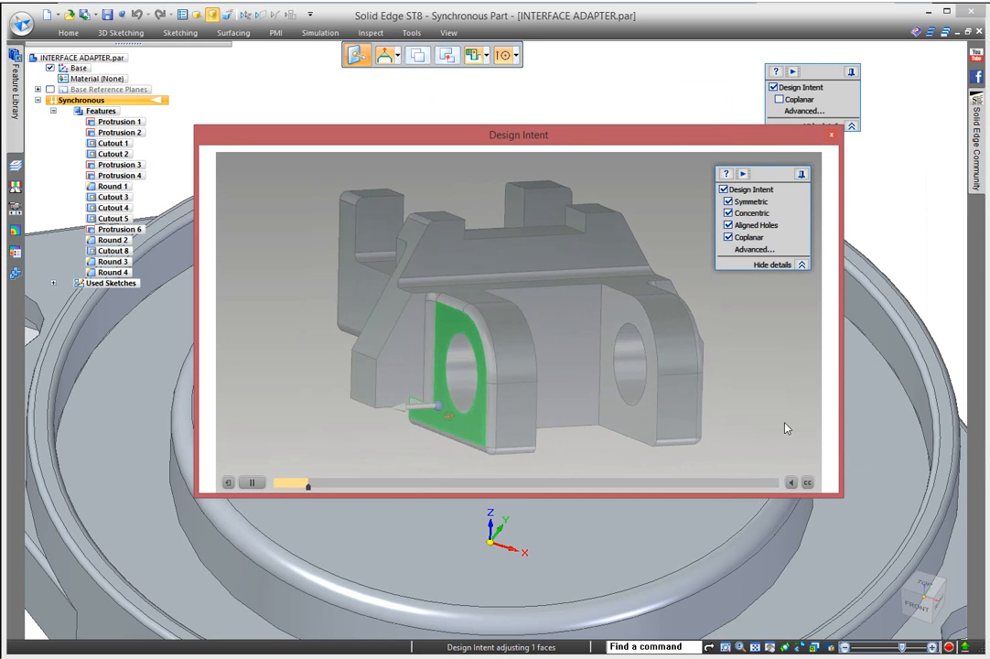
{"action": "left_click", "coordinate": [807, 484]}
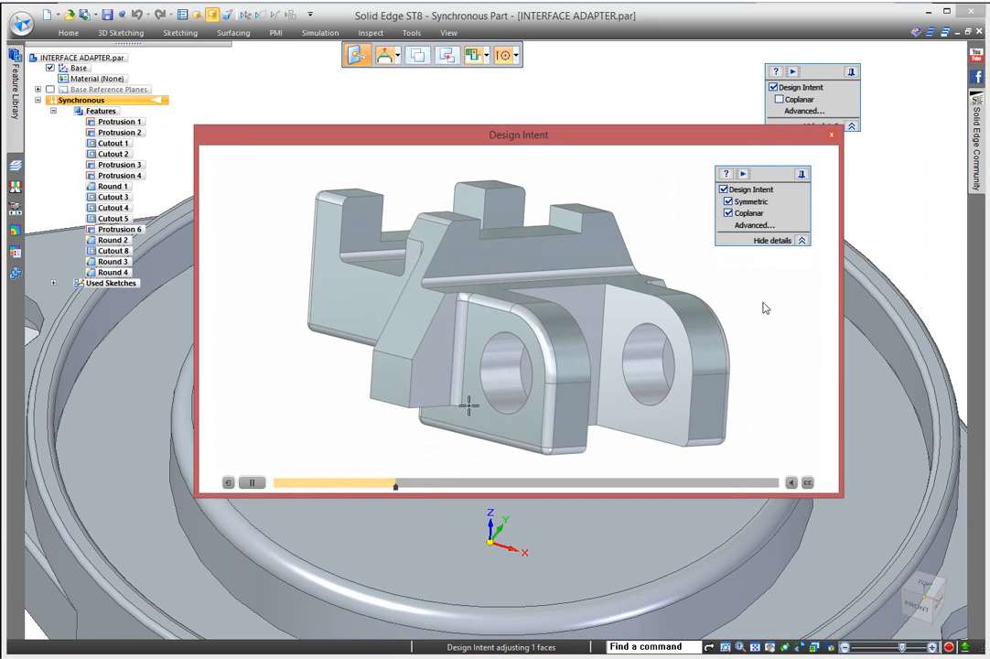
{"action": "left_click", "coordinate": [832, 137]}
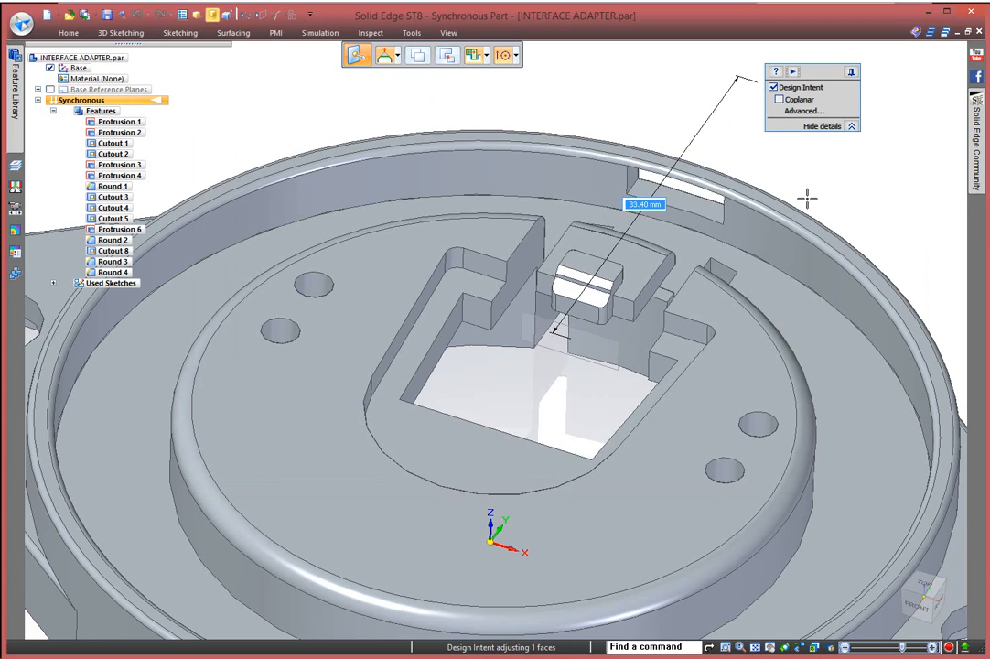
- Move the tongue's end face across the opening up to the rounded end of the recess
{"action": "left_click", "coordinate": [477, 461]}
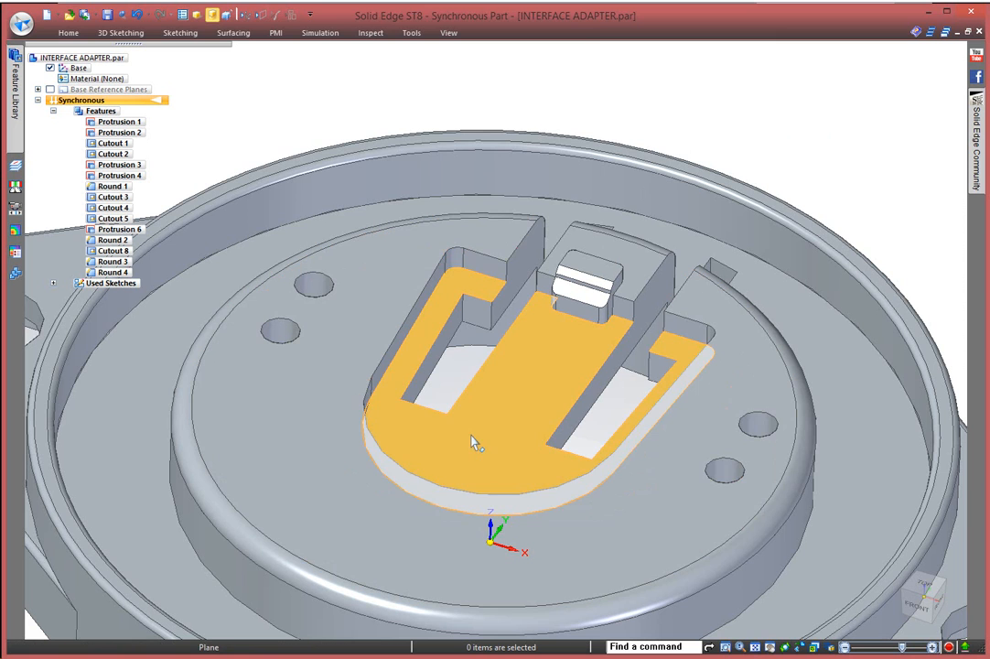
- Sketch a circle on the recess floor, locked to that plane and concentric with the recess's rounded end
{"action": "right_click", "coordinate": [702, 103]}
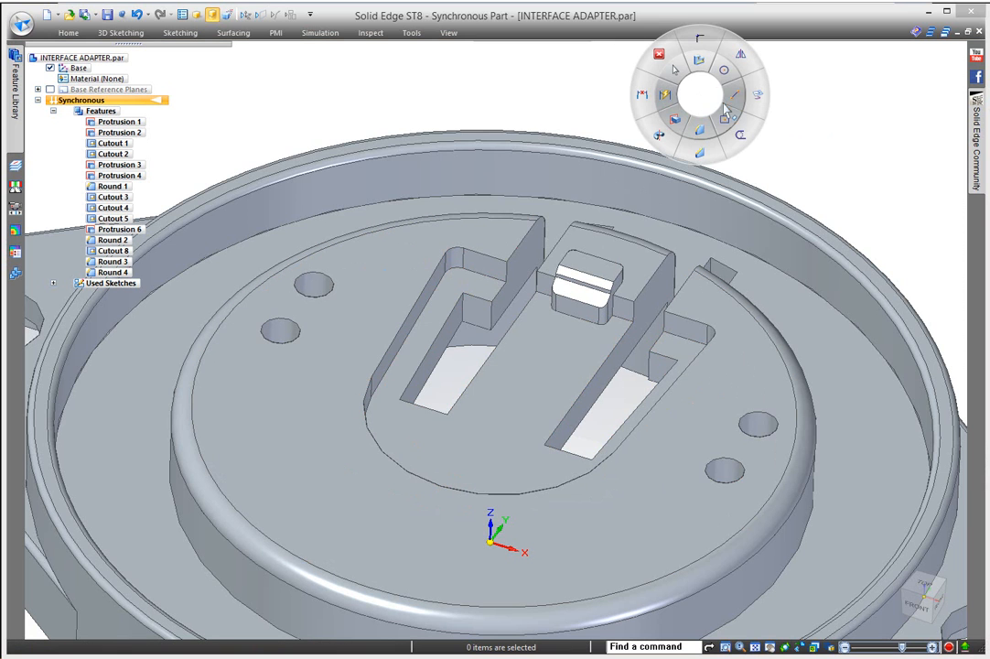
{"action": "left_click", "coordinate": [724, 70]}
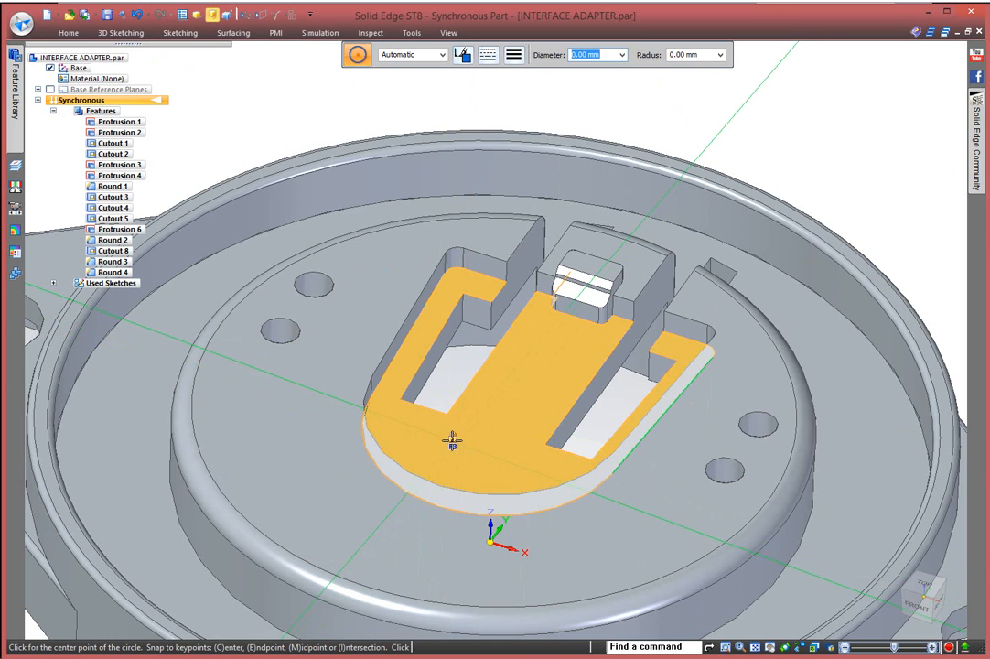
{"action": "key", "text": "F3"}
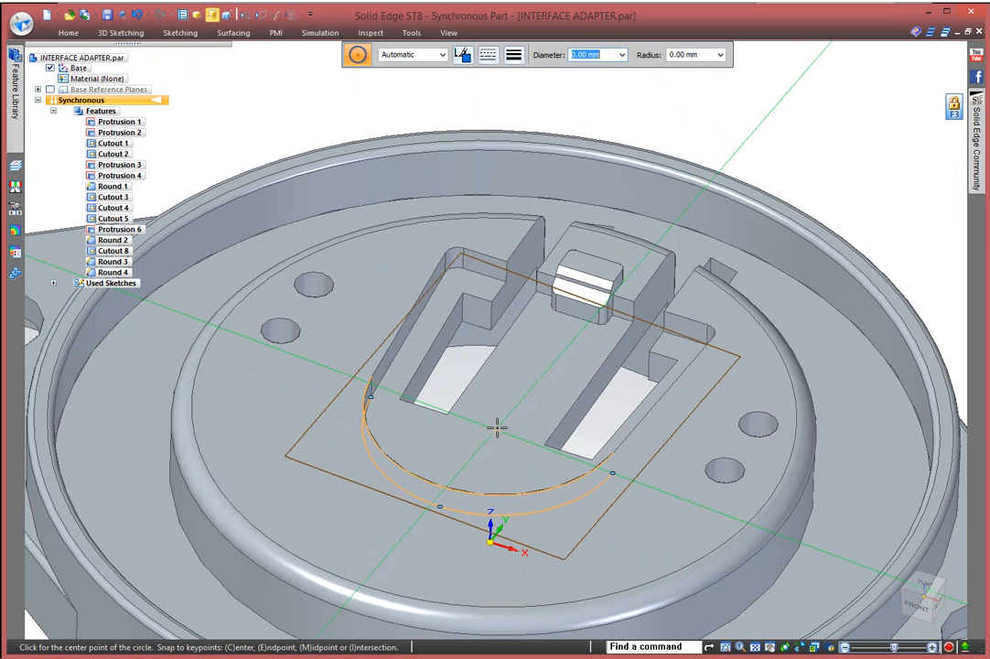
{"action": "left_click", "coordinate": [497, 427]}
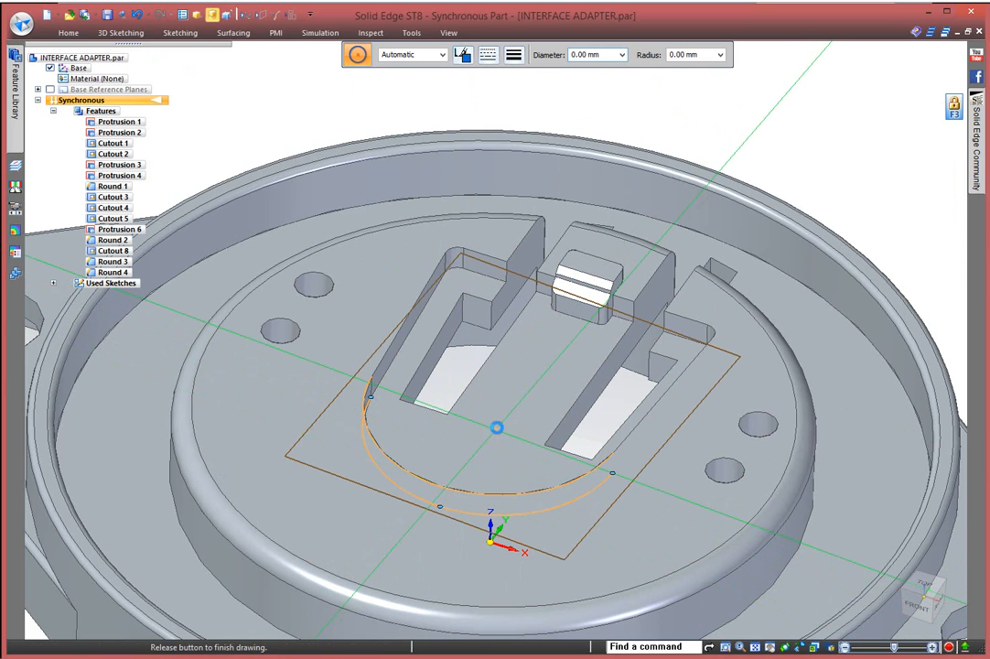
{"action": "left_click", "coordinate": [421, 406]}
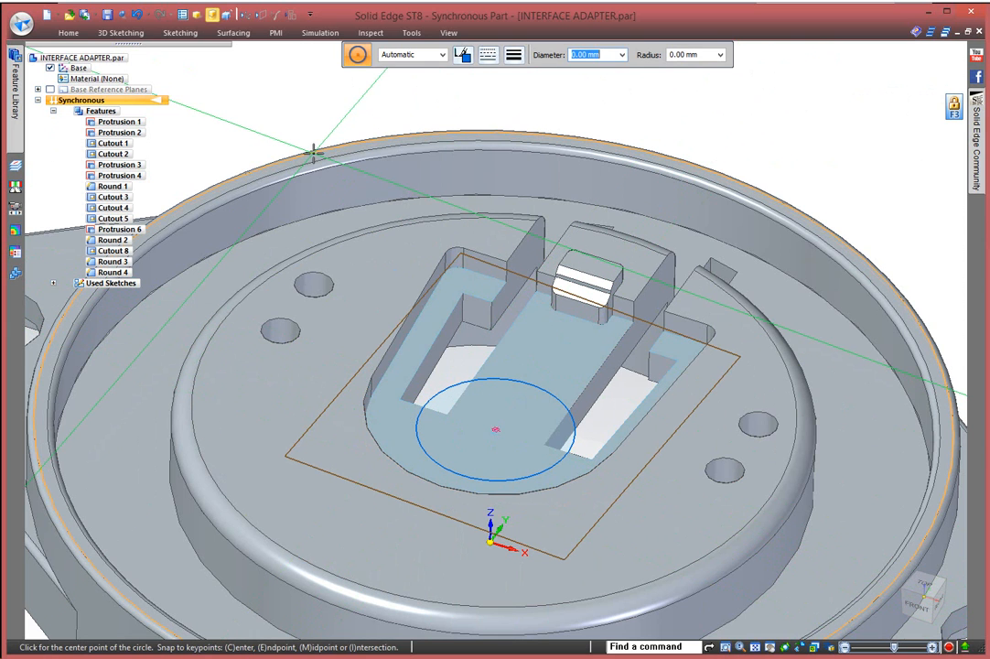
{"action": "key", "text": "Escape"}
- Extrude the circular region downward through the recess floor as a cutout that frees the tongue's end
{"action": "left_click", "coordinate": [473, 457]}
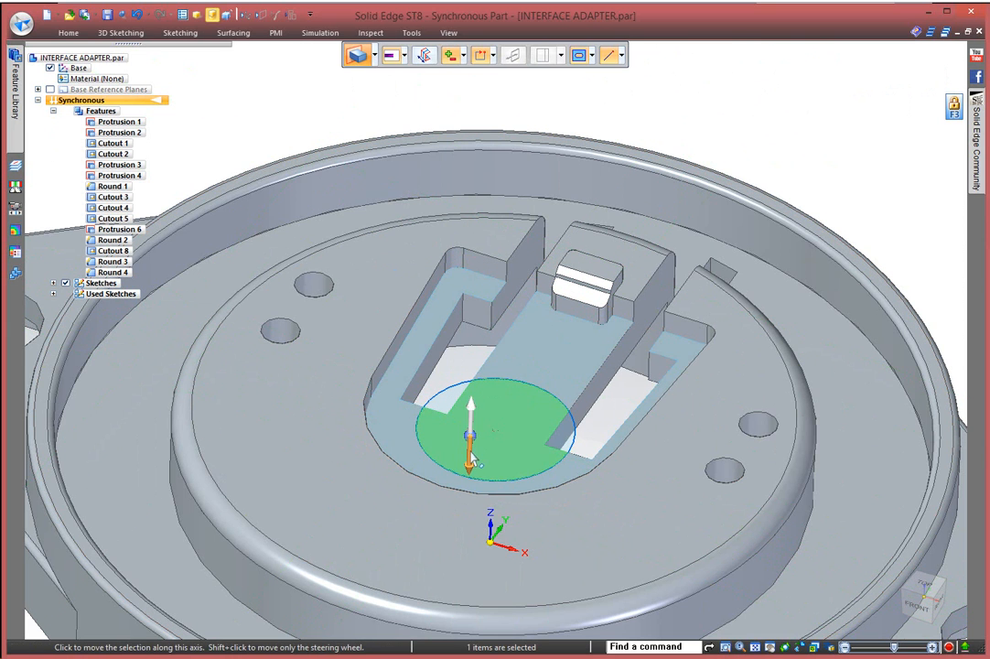
{"action": "left_click", "coordinate": [470, 416]}
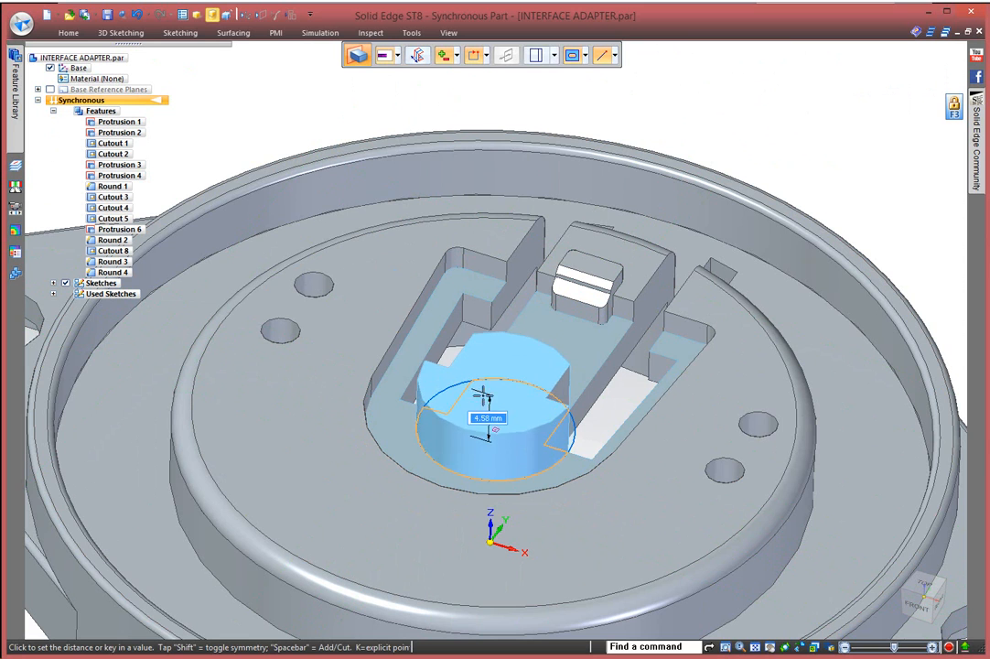
{"action": "left_click", "coordinate": [499, 482]}
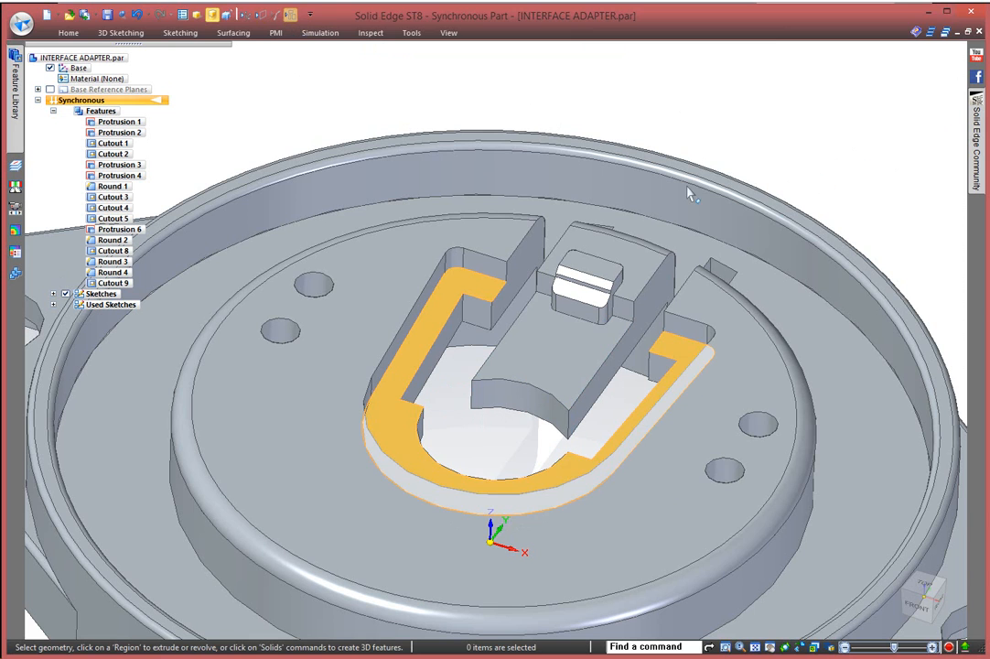
- Round the two vertical corner edges at the tongue's free end with a 0.50 mm radius
{"action": "right_click", "coordinate": [702, 134]}
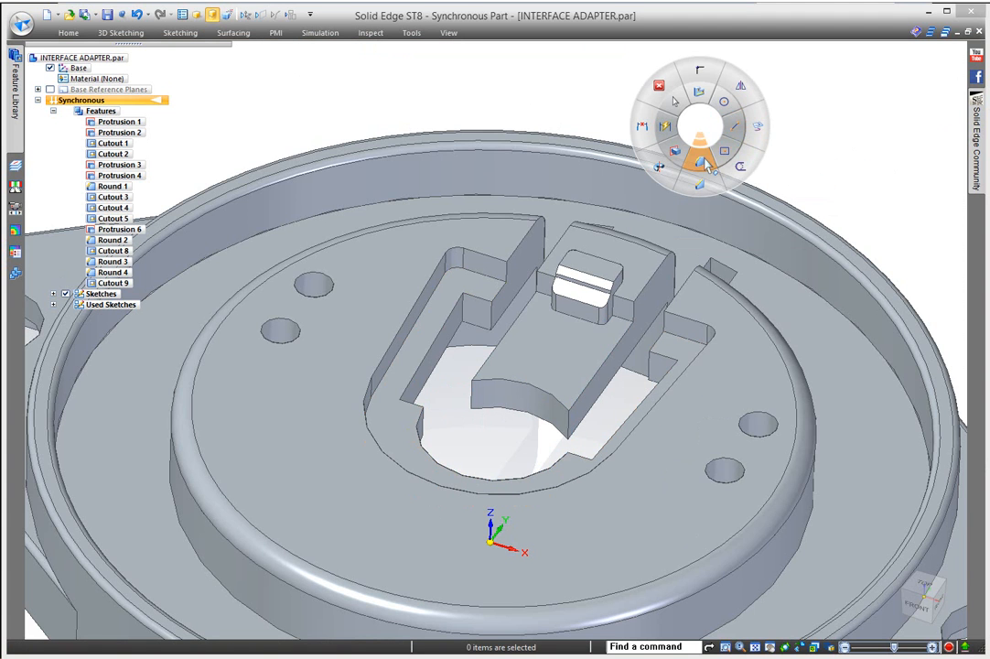
{"action": "left_click", "coordinate": [699, 159]}
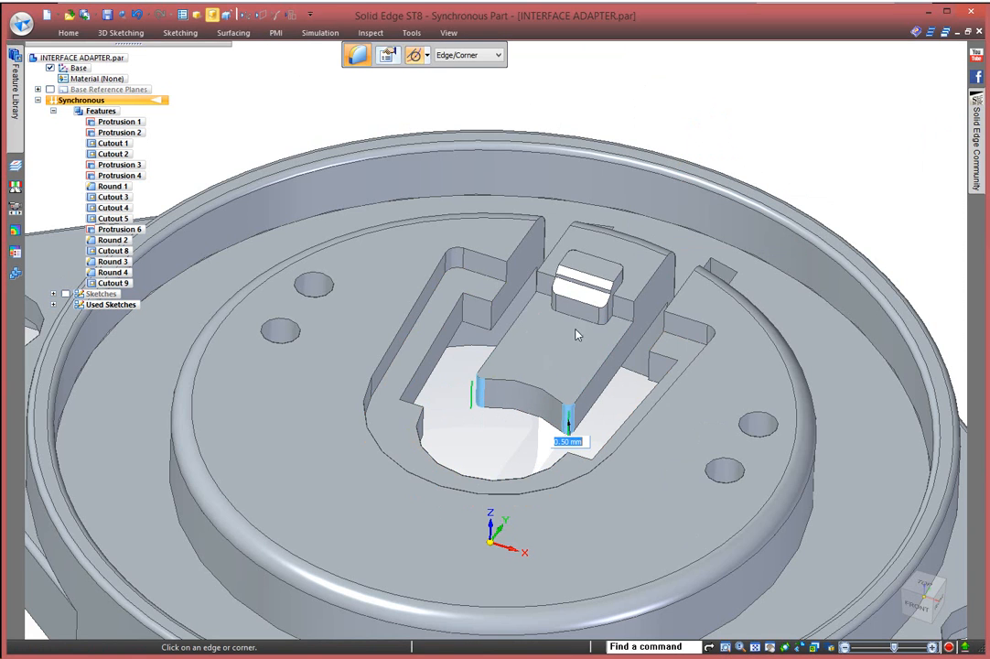
{"action": "right_click", "coordinate": [745, 105]}
{"action": "key", "text": "Escape"}
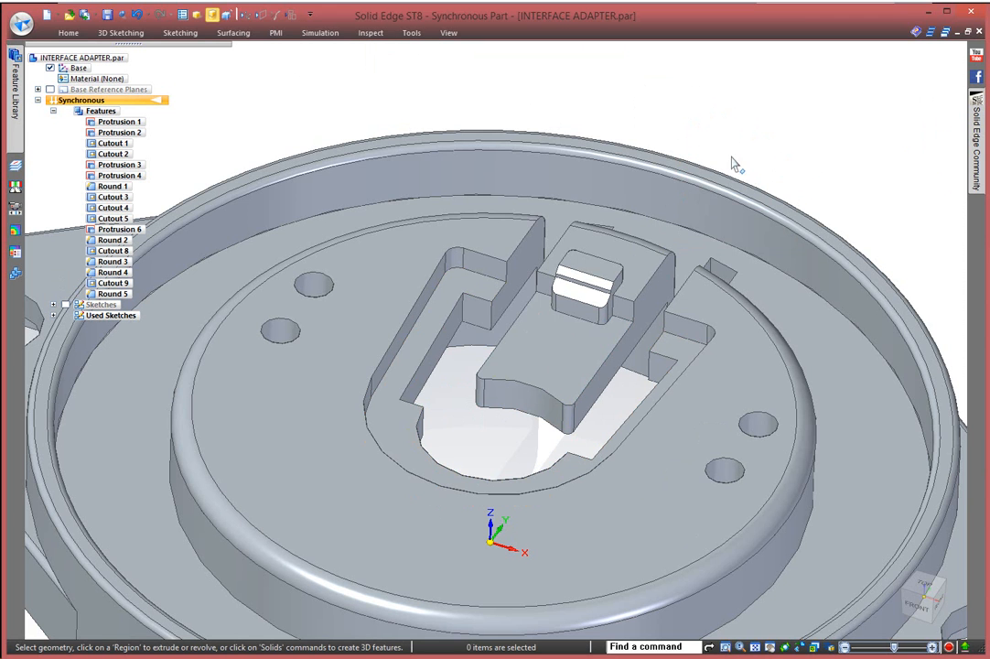
- Select all faces of the small latch block on the tongue with a selection fence
{"action": "left_click", "coordinate": [643, 272]}
{"action": "middle_click_drag", "start_coordinate": [644, 269], "coordinate": [680, 232]}
{"action": "scroll", "coordinate": [599, 322], "scroll_direction": "up", "scroll_amount": 3}
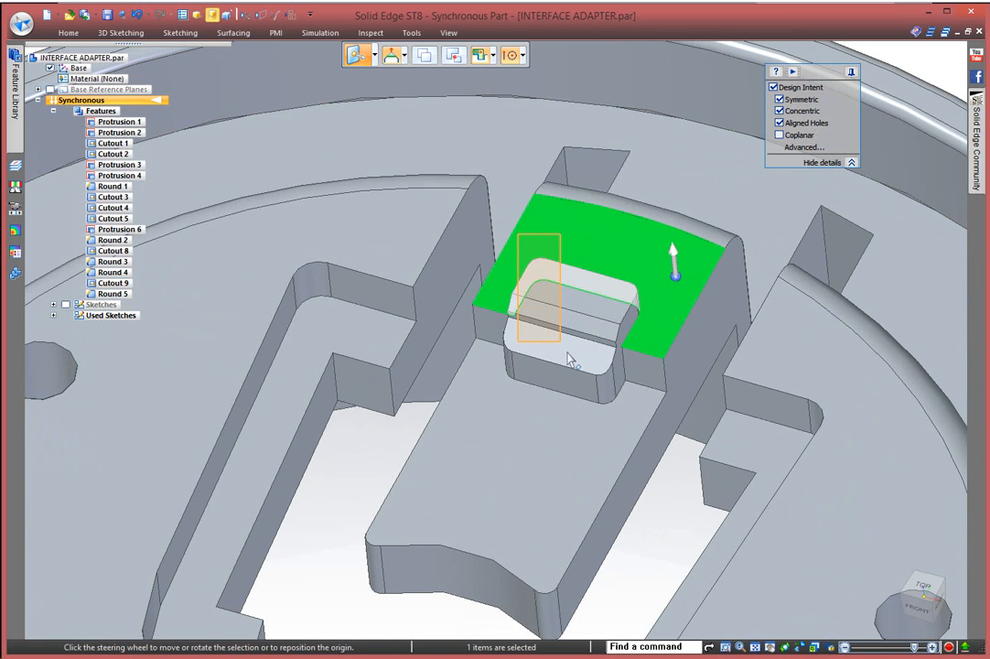
{"action": "left_click", "coordinate": [590, 302]}
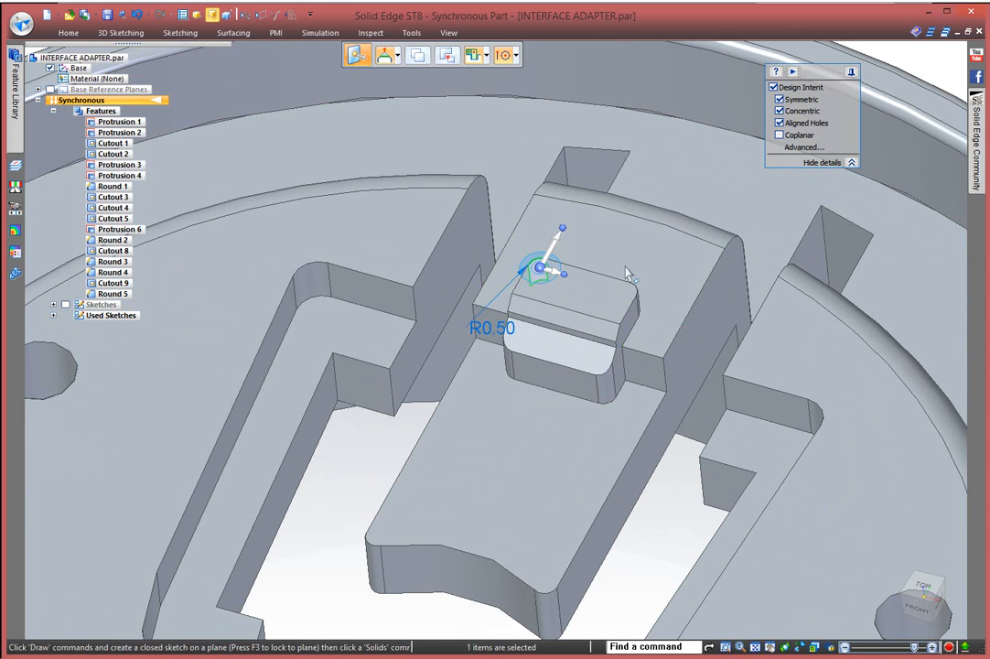
{"action": "left_click", "coordinate": [640, 279]}
{"action": "middle_click_drag", "start_coordinate": [640, 279], "coordinate": [539, 287]}
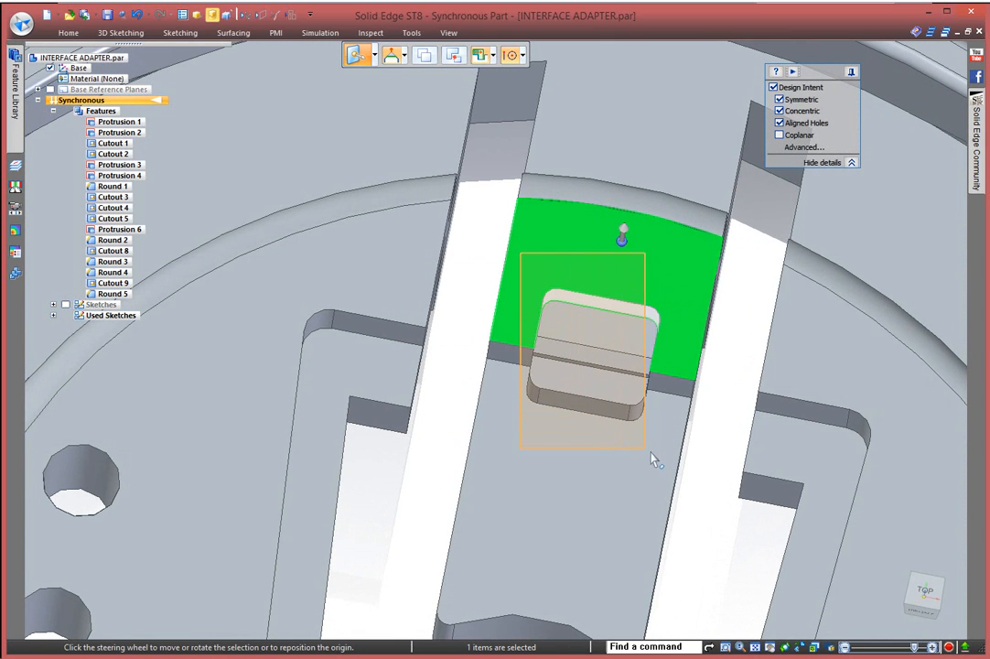
{"action": "left_click_drag", "start_coordinate": [671, 462], "coordinate": [681, 458]}
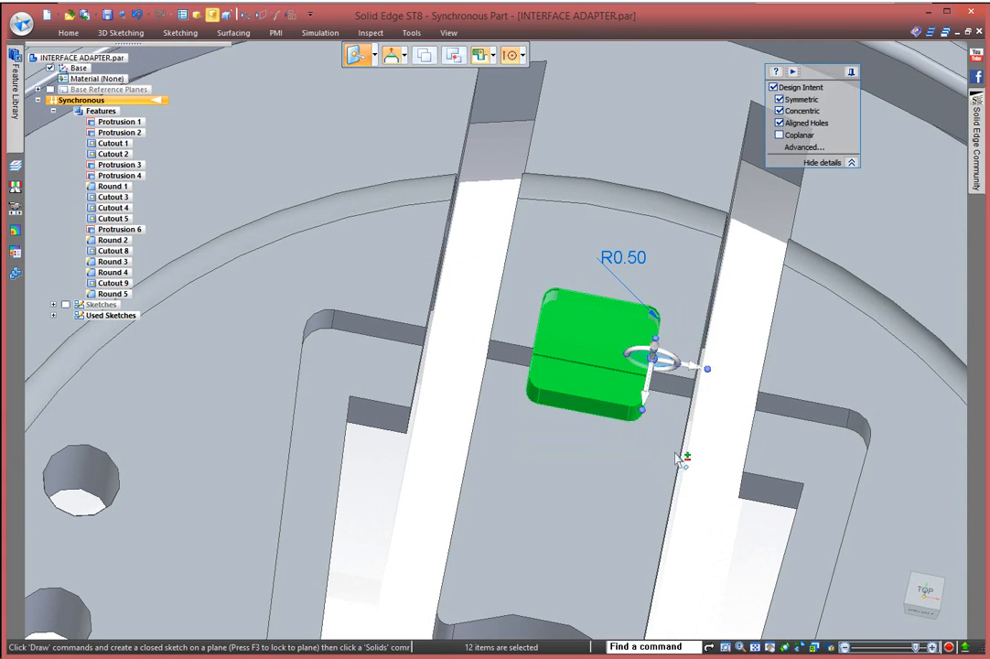
{"action": "mouse_move", "coordinate": [703, 509]}
{"action": "middle_mouse_down"}
{"action": "mouse_move", "coordinate": [691, 435]}
{"action": "mouse_move", "coordinate": [707, 494]}
{"action": "middle_mouse_up"}
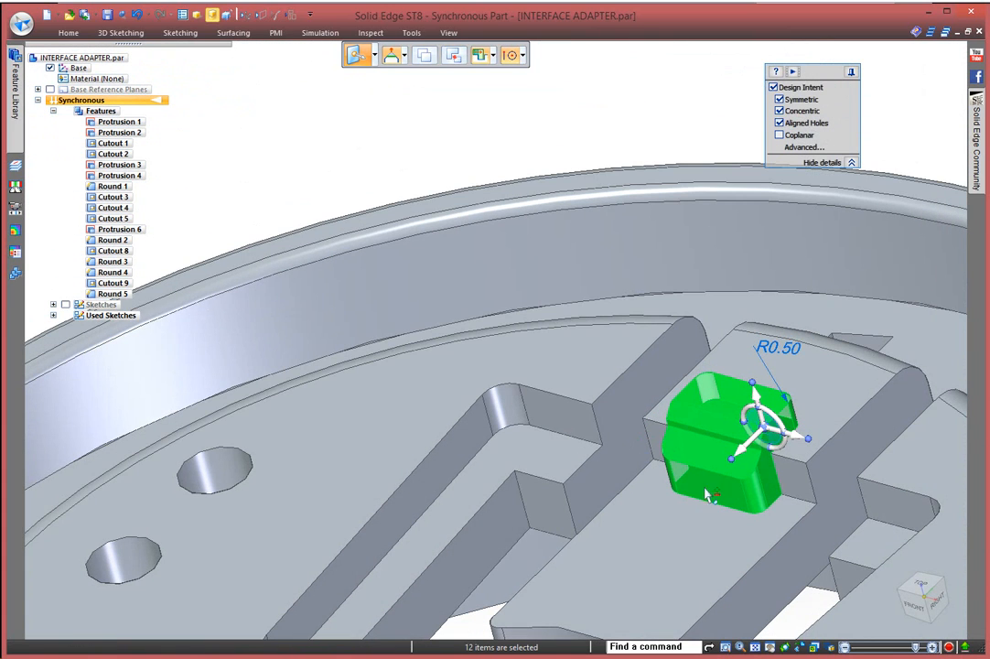
- Move the block about 5 mm along the tongue toward its free end, trying Model Priority and finishing with Select Set Priority
{"action": "left_click", "coordinate": [747, 455]}
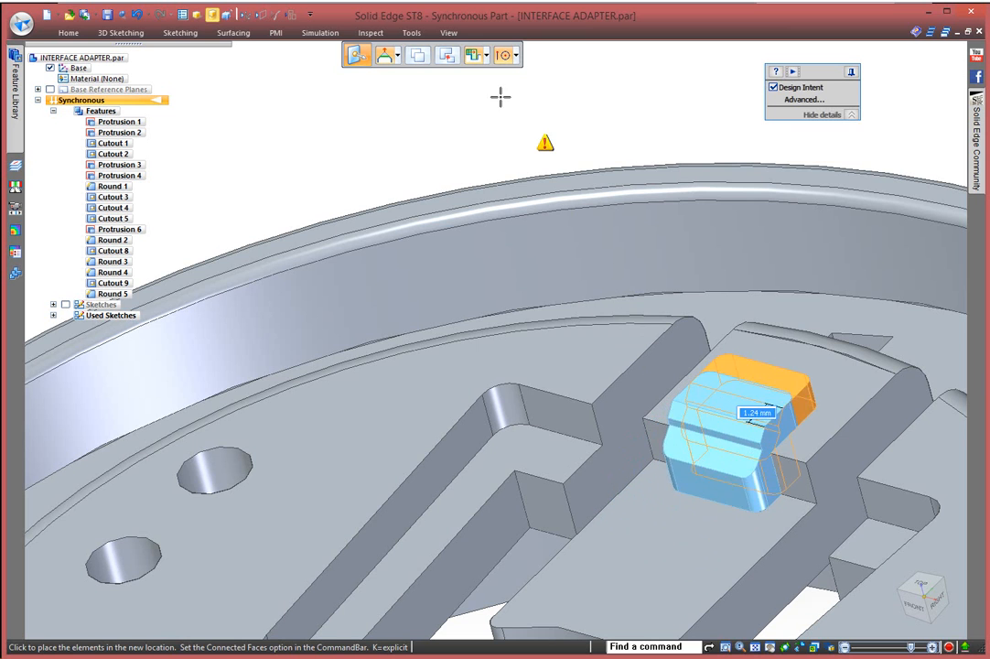
{"action": "left_click", "coordinate": [487, 57]}
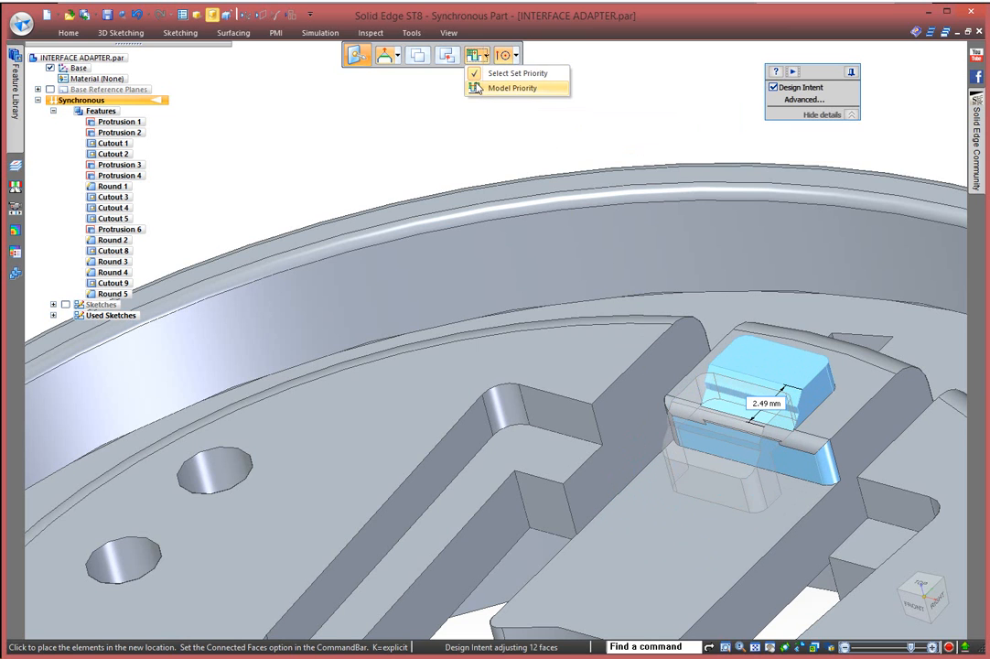
{"action": "left_click", "coordinate": [507, 89]}
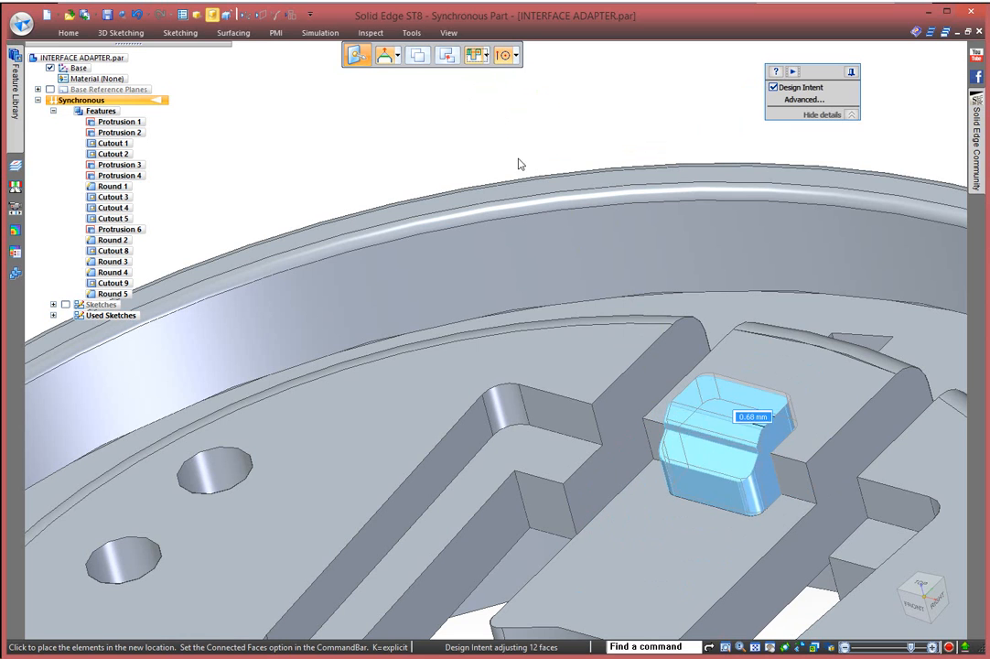
{"action": "left_click", "coordinate": [487, 59]}
{"action": "left_click", "coordinate": [483, 74]}
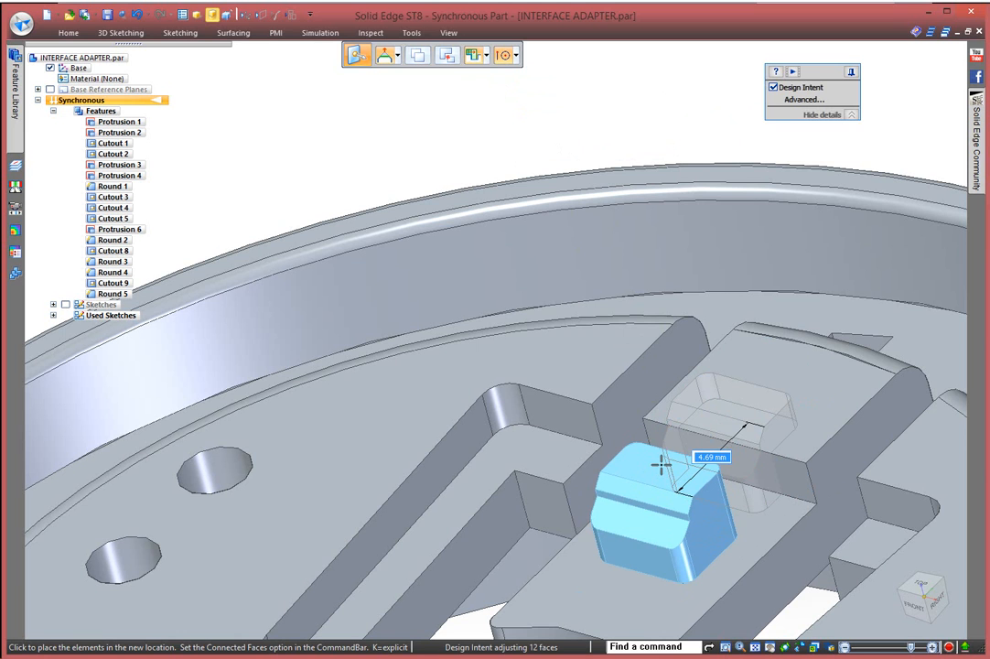
{"action": "key", "text": "Return"}
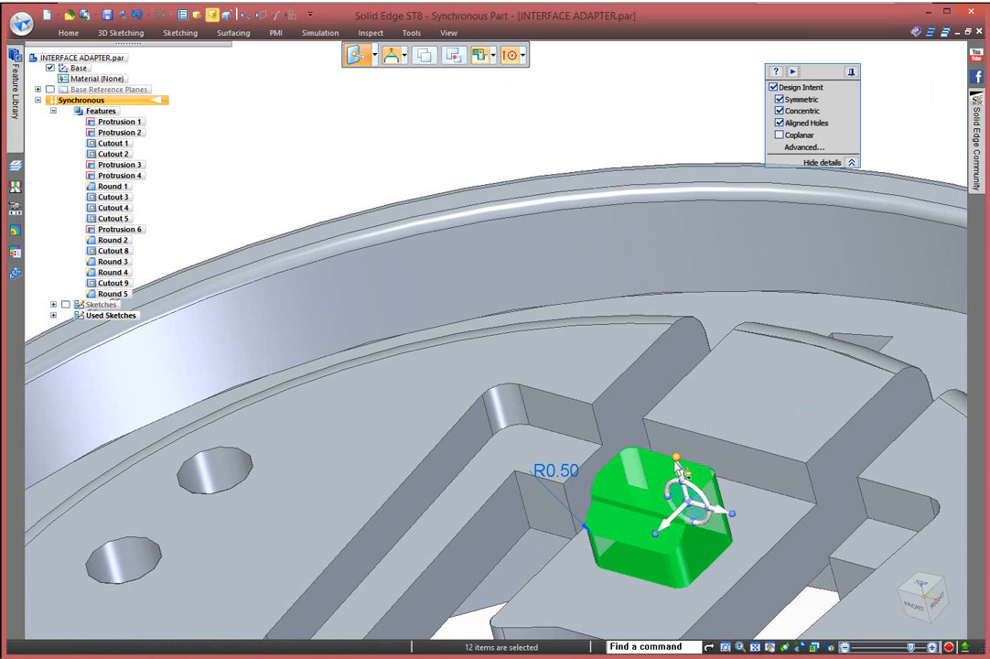
{"action": "scroll", "coordinate": [674, 459], "scroll_direction": "down", "scroll_amount": 2}
{"action": "left_click", "coordinate": [643, 214]}
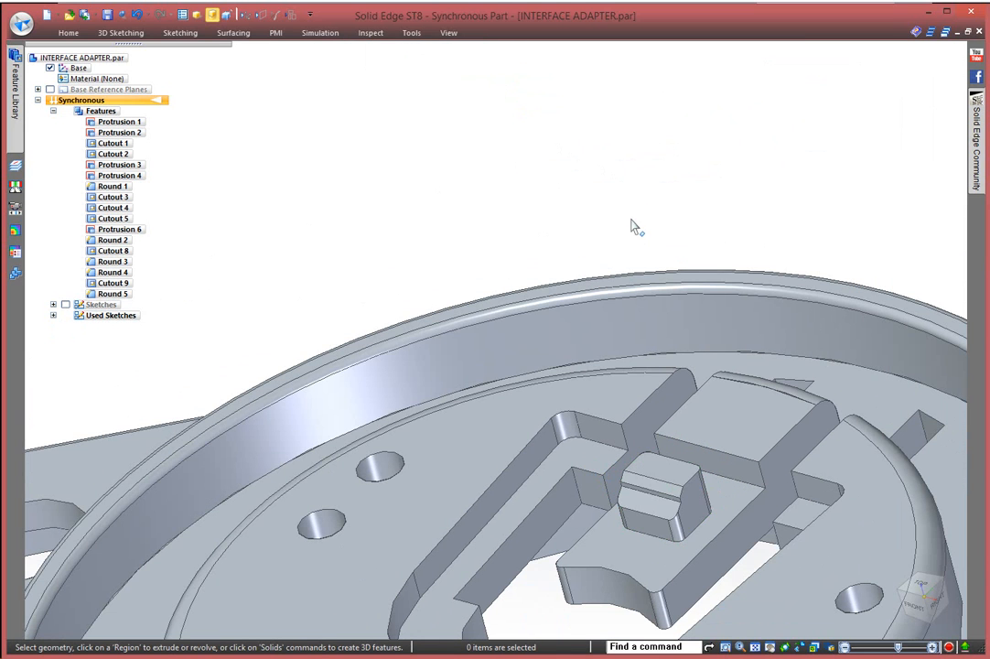
- Select the long side wall of the central opening and set its rotation pivot at the centre of the opening's rounded end
{"action": "middle_click", "coordinate": [633, 218]}
{"action": "middle_click", "coordinate": [633, 218]}
{"action": "middle_click_drag", "start_coordinate": [801, 309], "coordinate": [822, 359]}
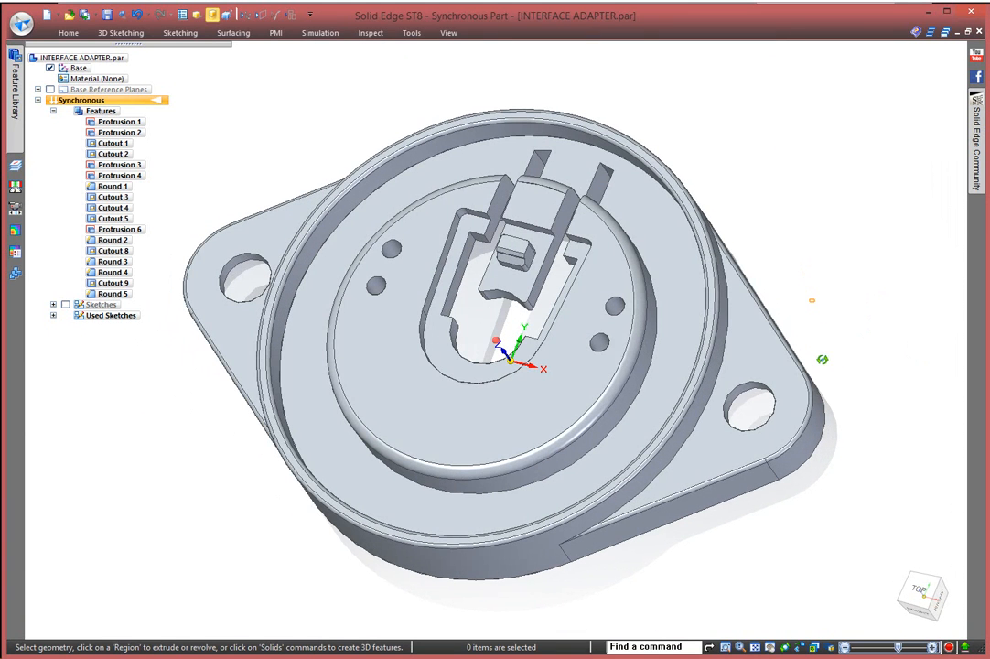
{"action": "left_click", "coordinate": [458, 289]}
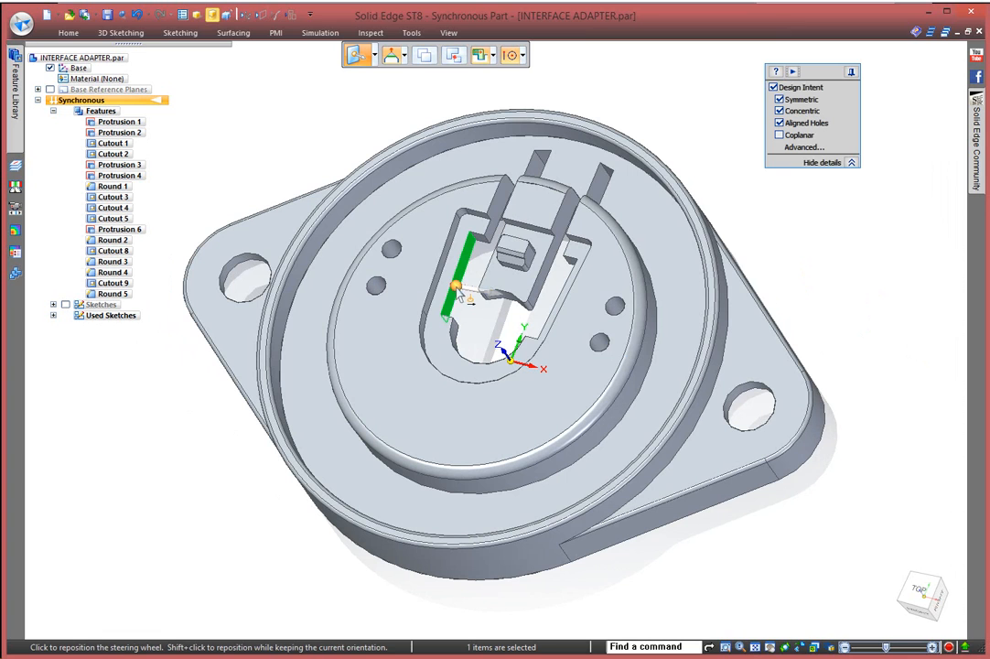
{"action": "left_click", "coordinate": [455, 287]}
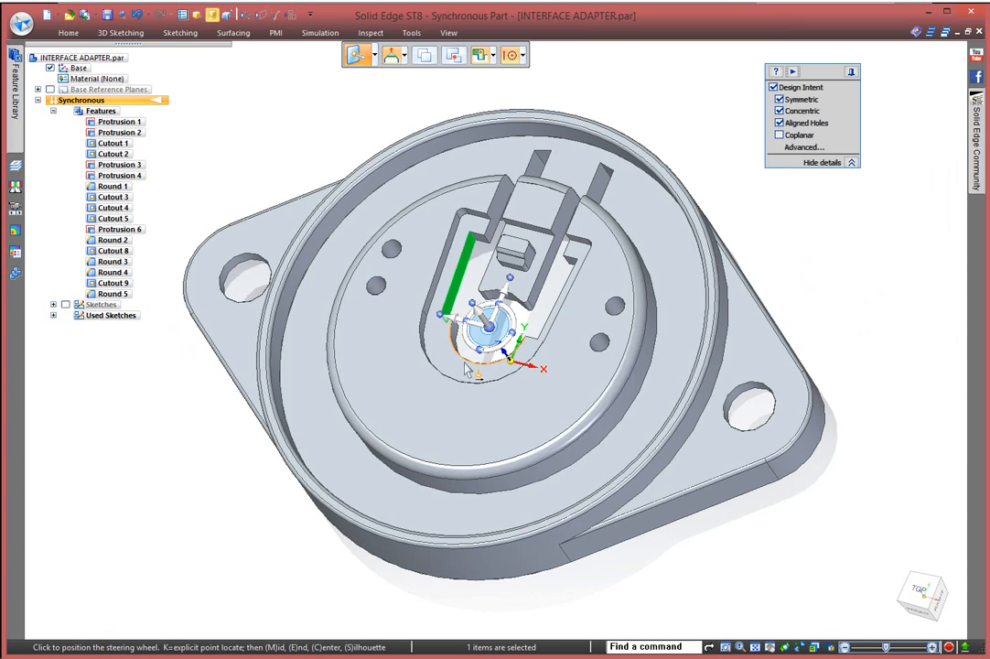
{"action": "left_click", "coordinate": [470, 366]}
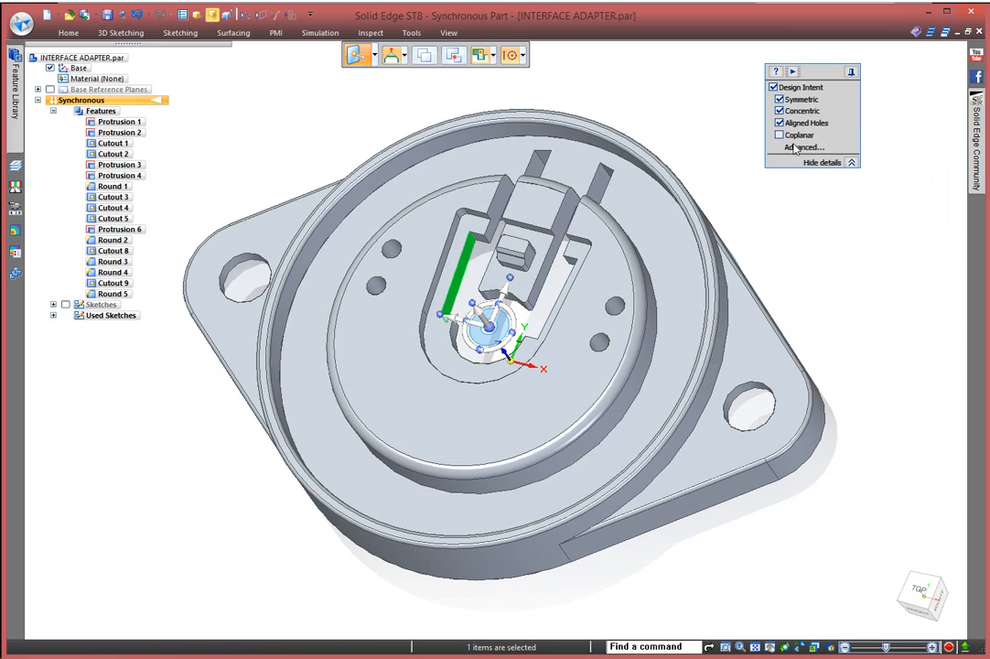
- Rotate the side wall about the rounded end's centre with Symmetric and Parallel design intent enabled so the related recess walls follow, and clear the selection
{"action": "left_click", "coordinate": [514, 320]}
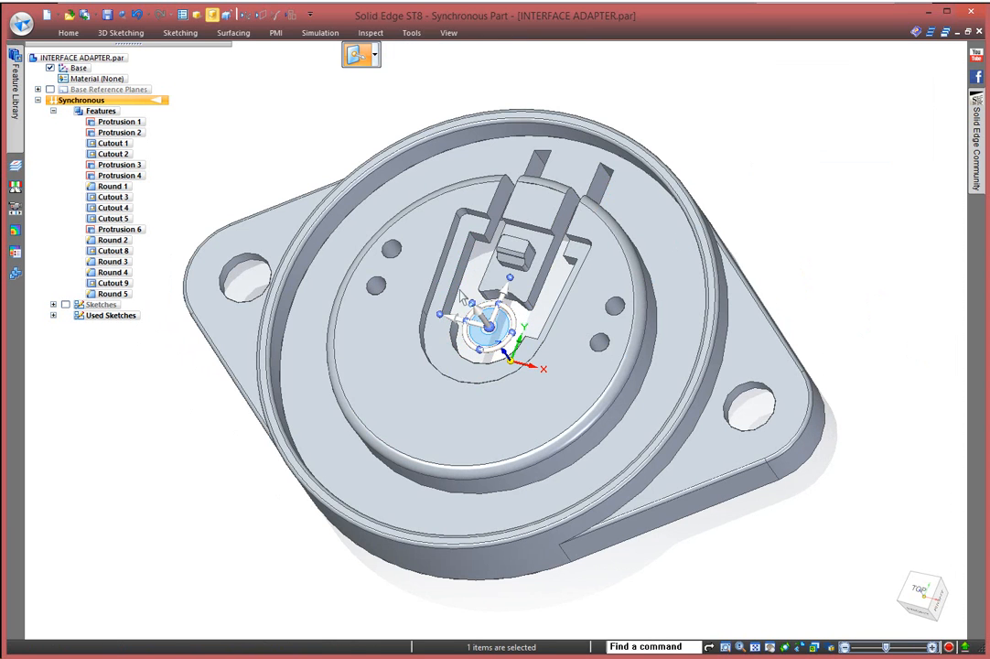
{"action": "scroll", "coordinate": [459, 290], "scroll_direction": "up", "scroll_amount": 2}
{"action": "scroll", "coordinate": [460, 290], "scroll_direction": "up", "scroll_amount": 2}
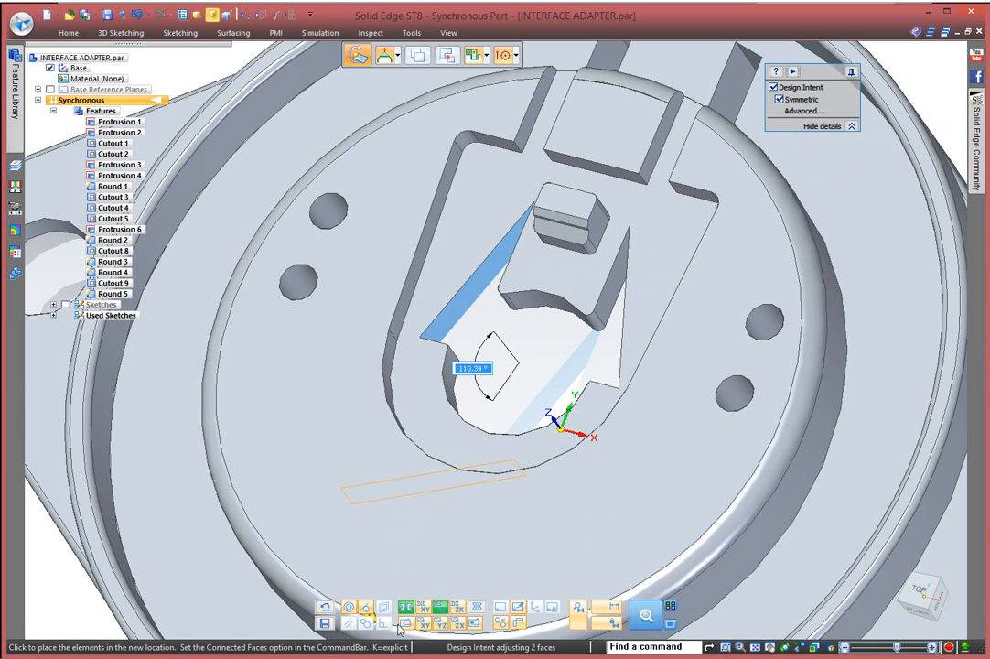
{"action": "left_click", "coordinate": [349, 623]}
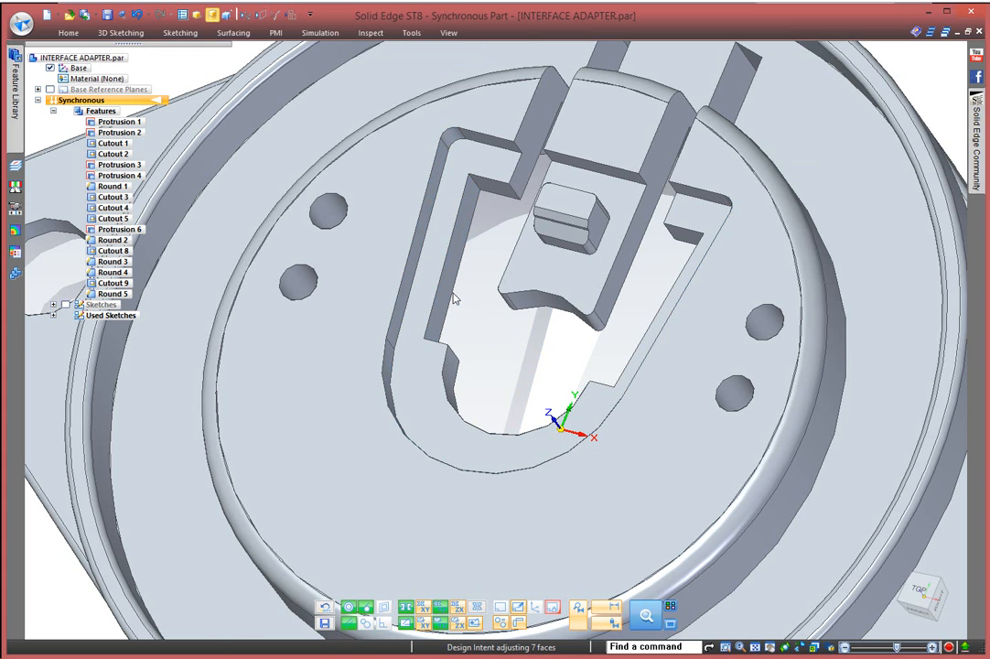
{"action": "left_click", "coordinate": [452, 294]}
{"action": "left_click", "coordinate": [835, 261]}
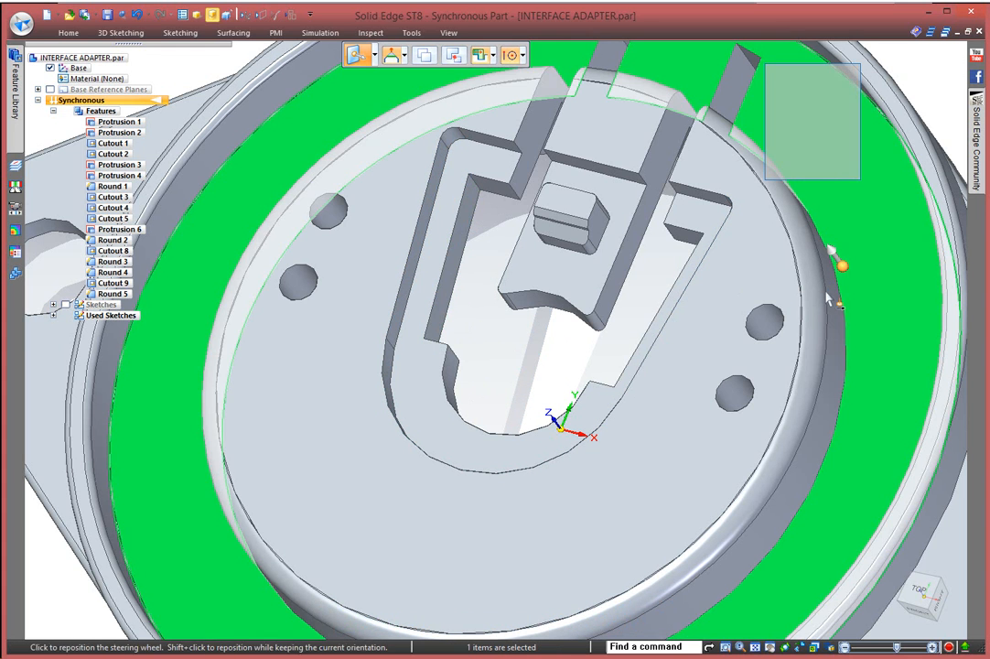
{"action": "scroll", "coordinate": [787, 261], "scroll_direction": "down", "scroll_amount": 3}
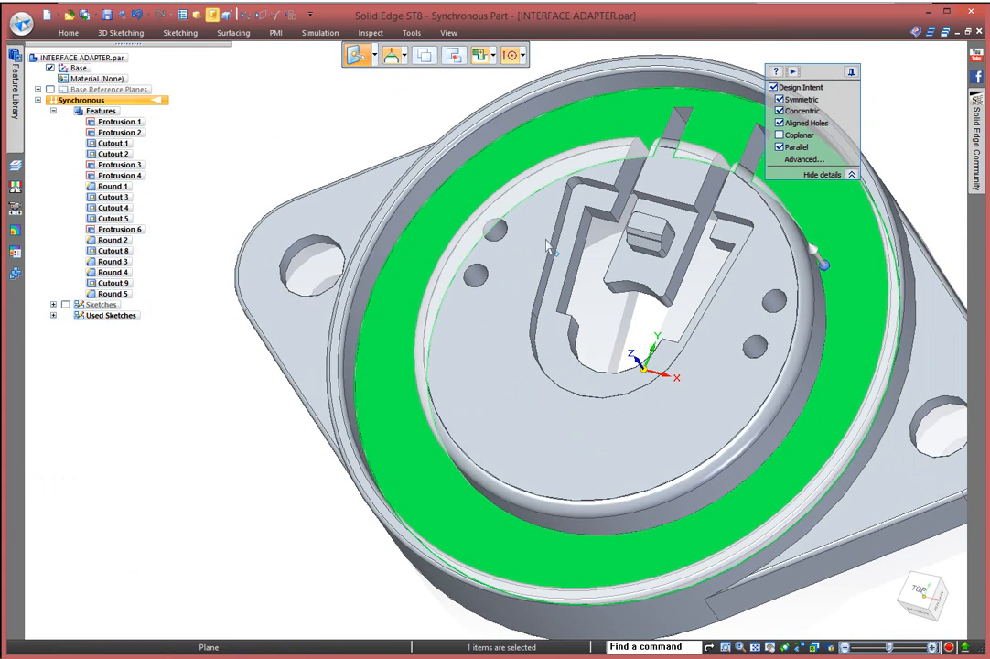
{"action": "key", "text": "Escape"}
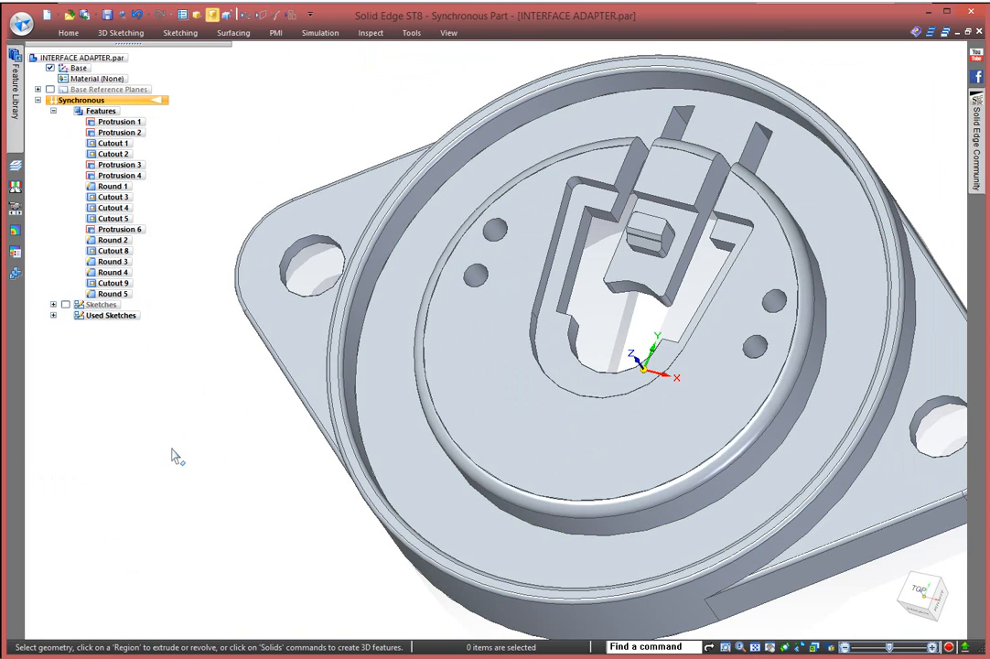
- Sketch an 8 mm horizontal line on the raised disc's top face, locked to that plane and centred below the recess's rounded end
{"action": "right_click", "coordinate": [170, 454]}
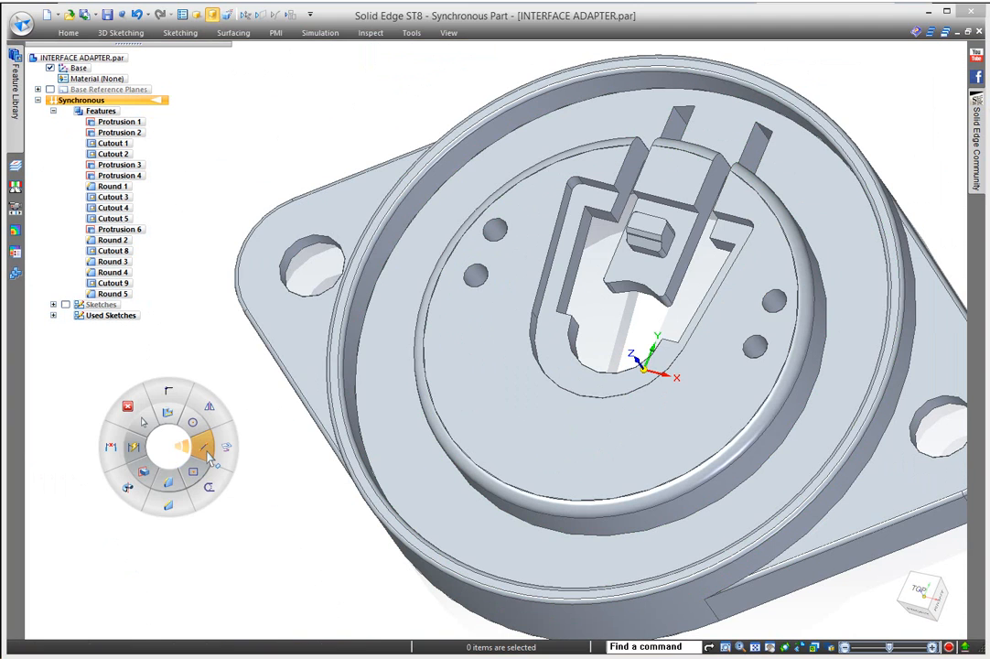
{"action": "left_click", "coordinate": [209, 457]}
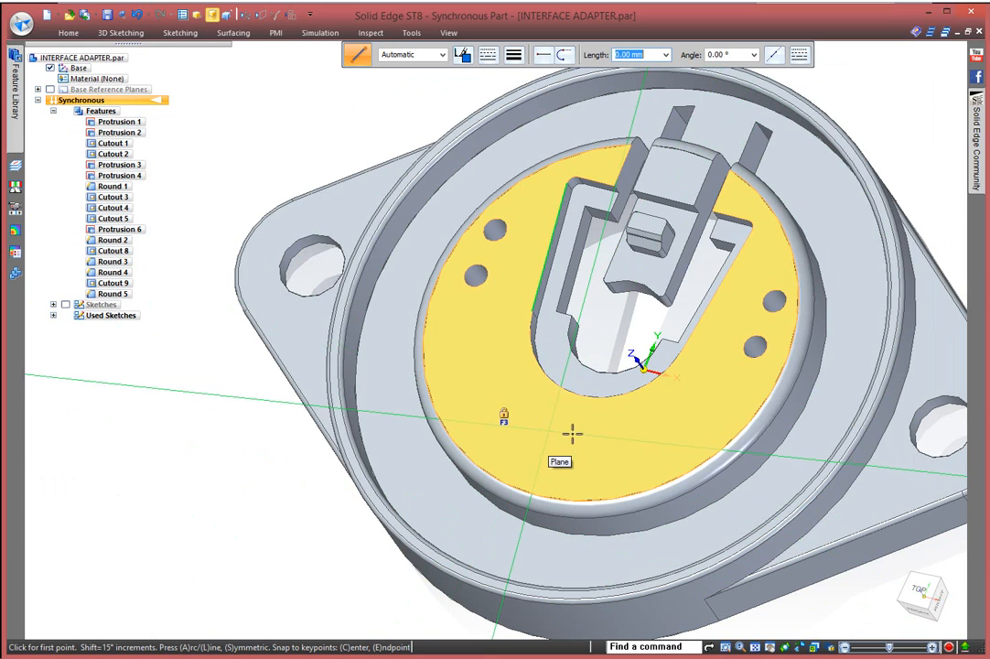
{"action": "middle_click_drag", "start_coordinate": [572, 433], "coordinate": [636, 475]}
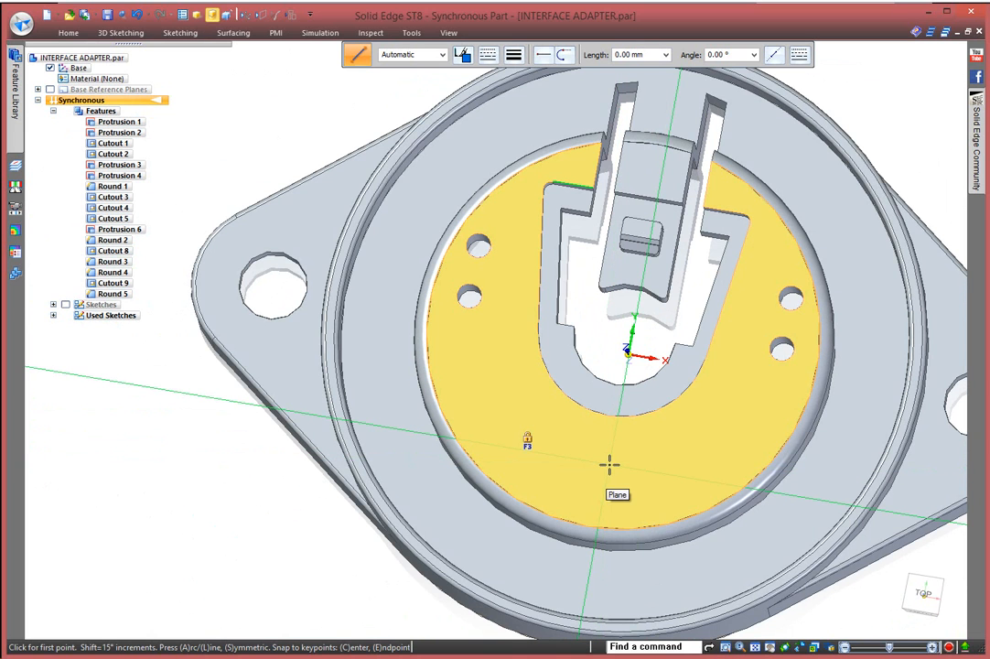
{"action": "left_click", "coordinate": [526, 440]}
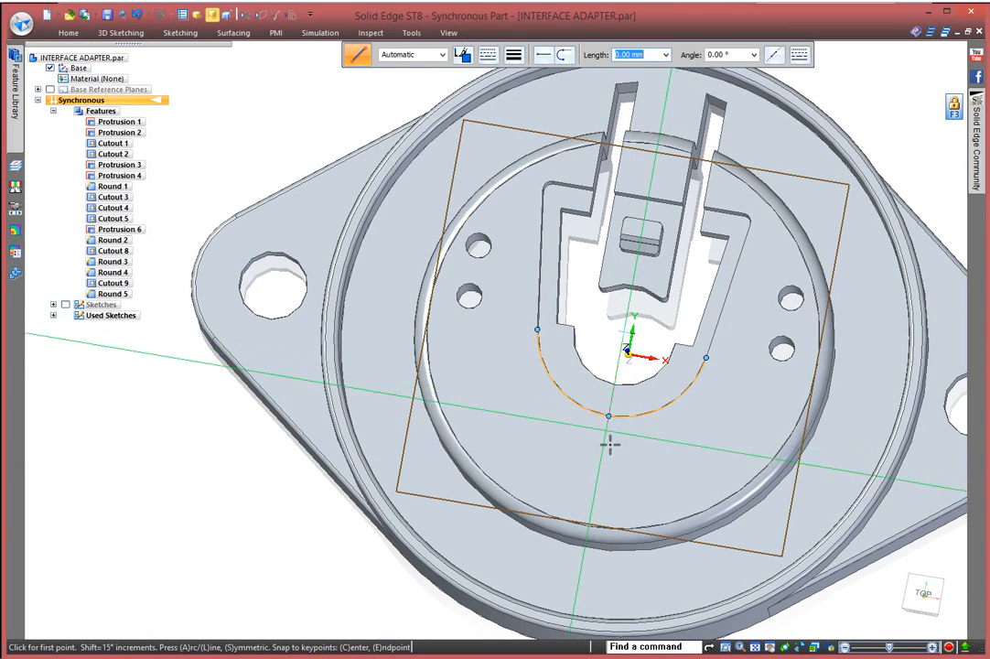
{"action": "left_click", "coordinate": [603, 447]}
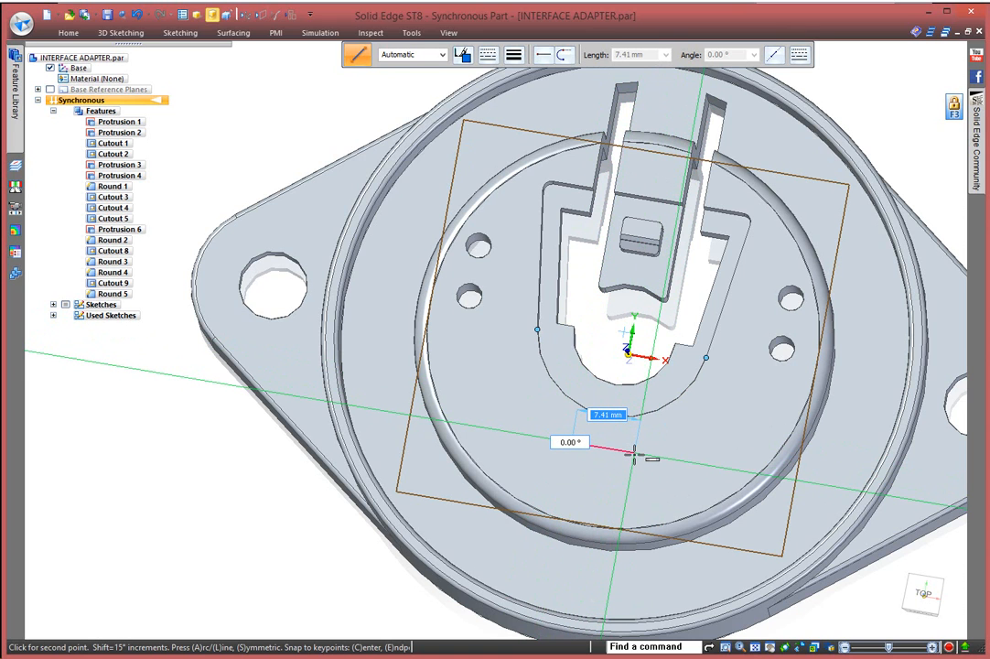
{"action": "type", "text": "8"}
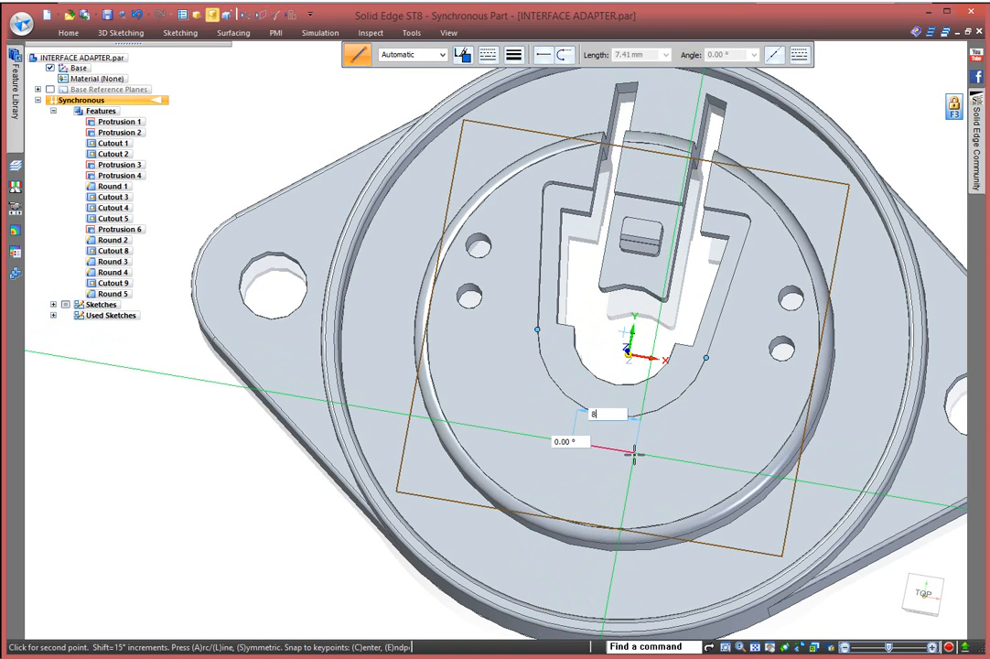
{"action": "key", "text": "Tab"}
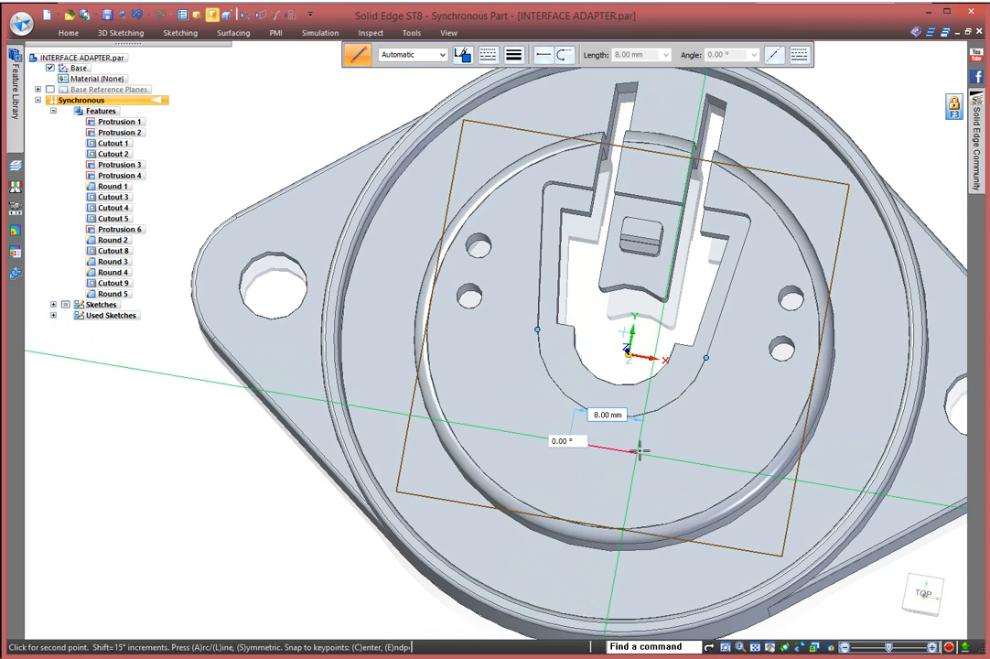
{"action": "key", "text": "Return"}
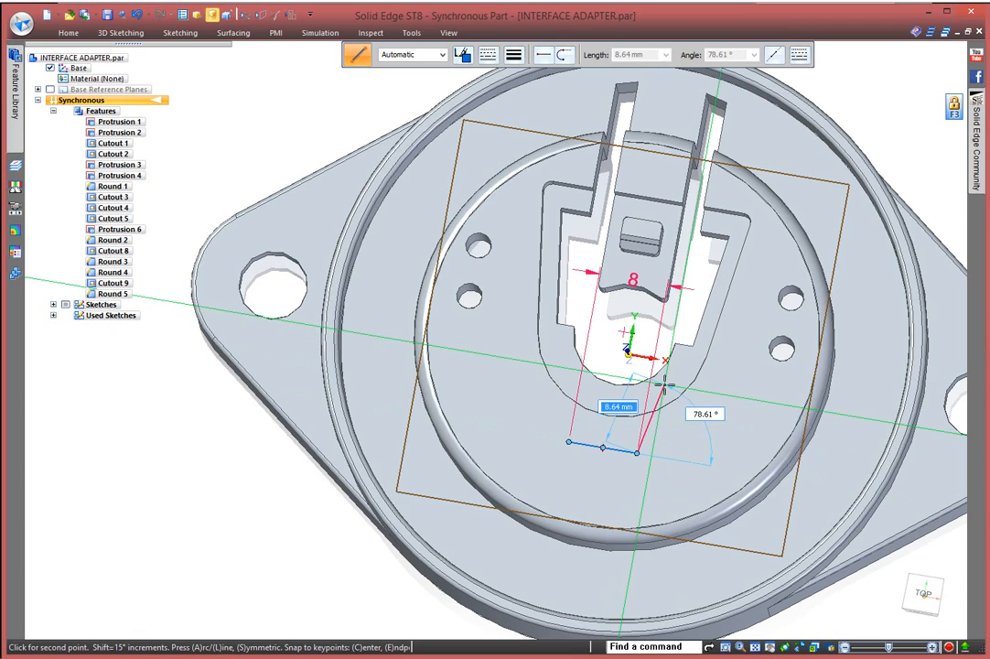
- Draw a line about 8.6 mm long at 80° from the right end of the 8 mm line
{"action": "key", "text": "Tab"}
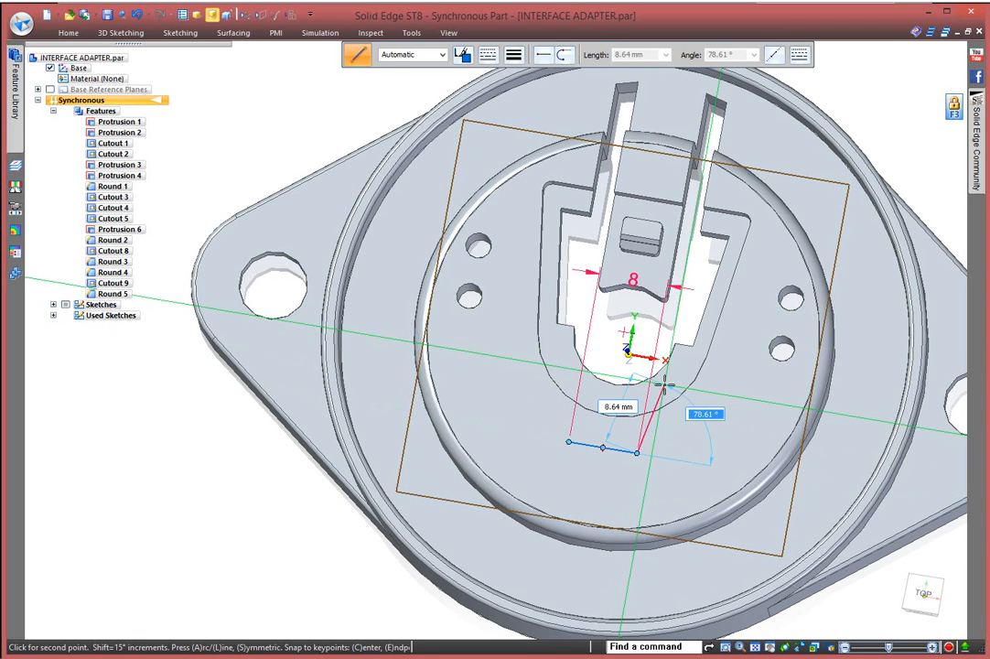
{"action": "type", "text": "80"}
{"action": "key", "text": "Tab"}
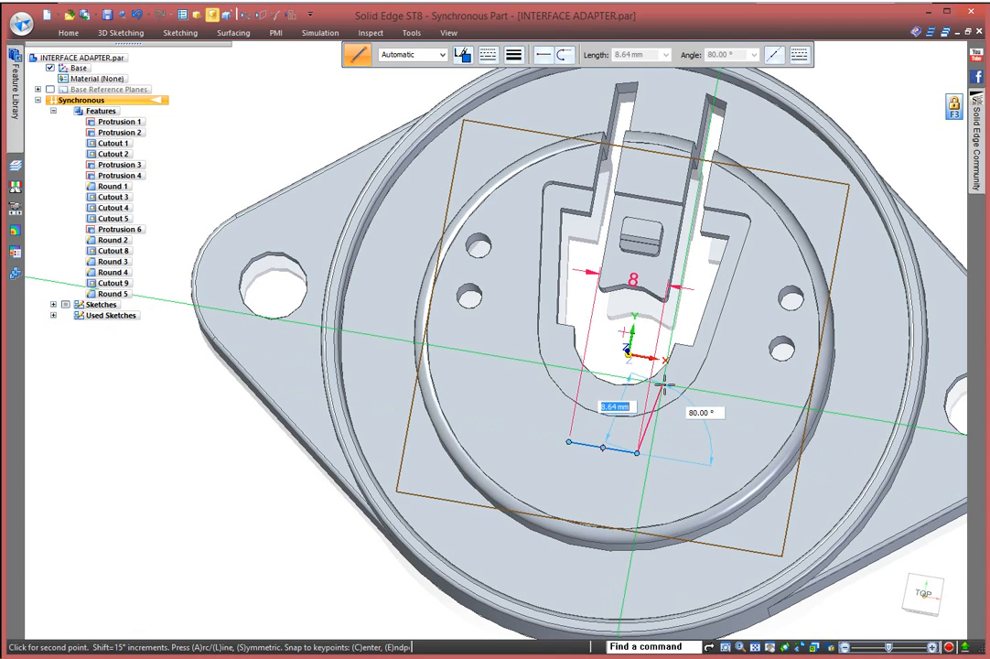
{"action": "left_click", "coordinate": [663, 385]}
{"action": "right_click", "coordinate": [663, 384]}
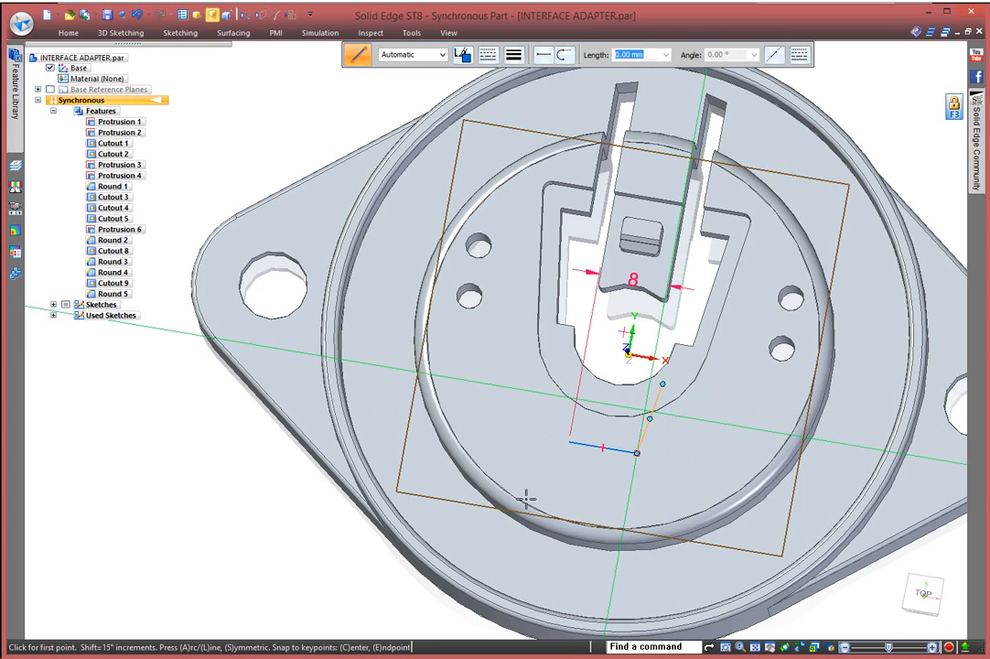
- Draw a line about 7.6 mm long at 100° from the left end of the 8 mm line
{"action": "left_click", "coordinate": [569, 443]}
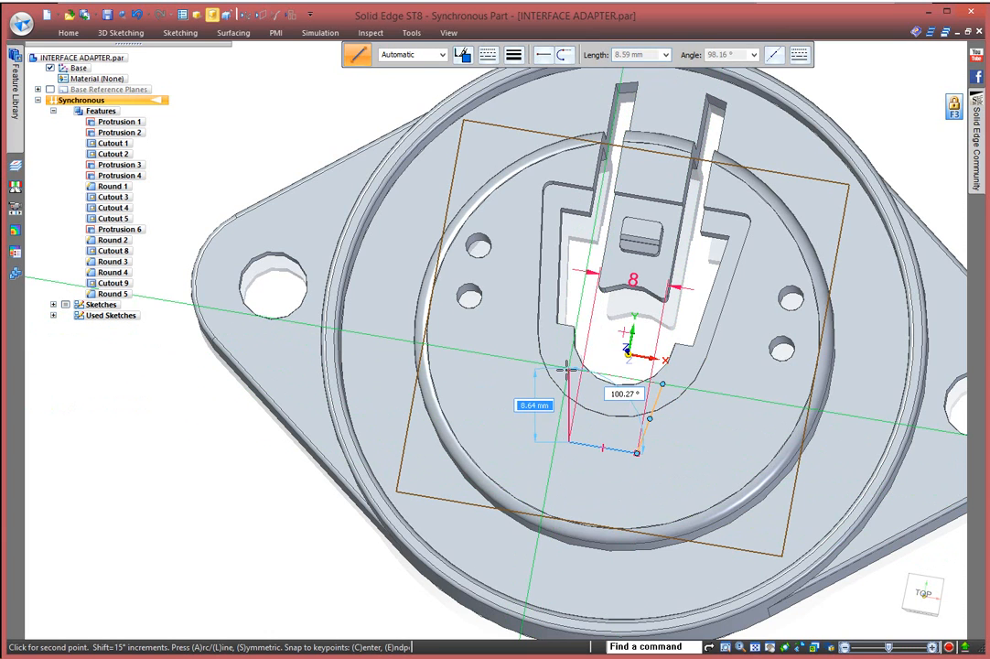
{"action": "key", "text": "Tab"}
{"action": "type", "text": "100"}
{"action": "key", "text": "Tab"}
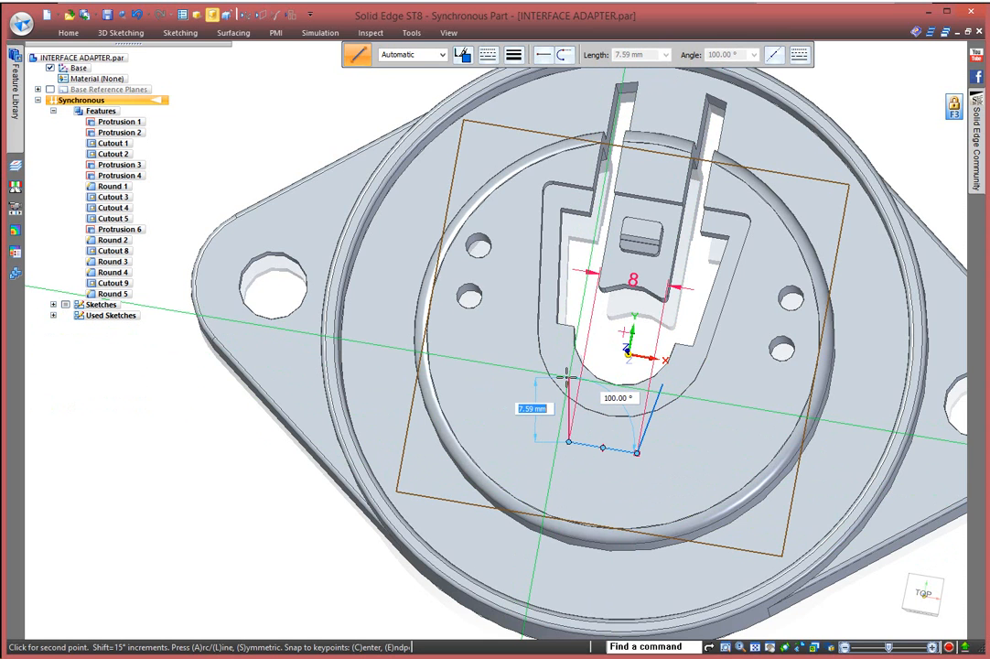
{"action": "left_click", "coordinate": [567, 376]}
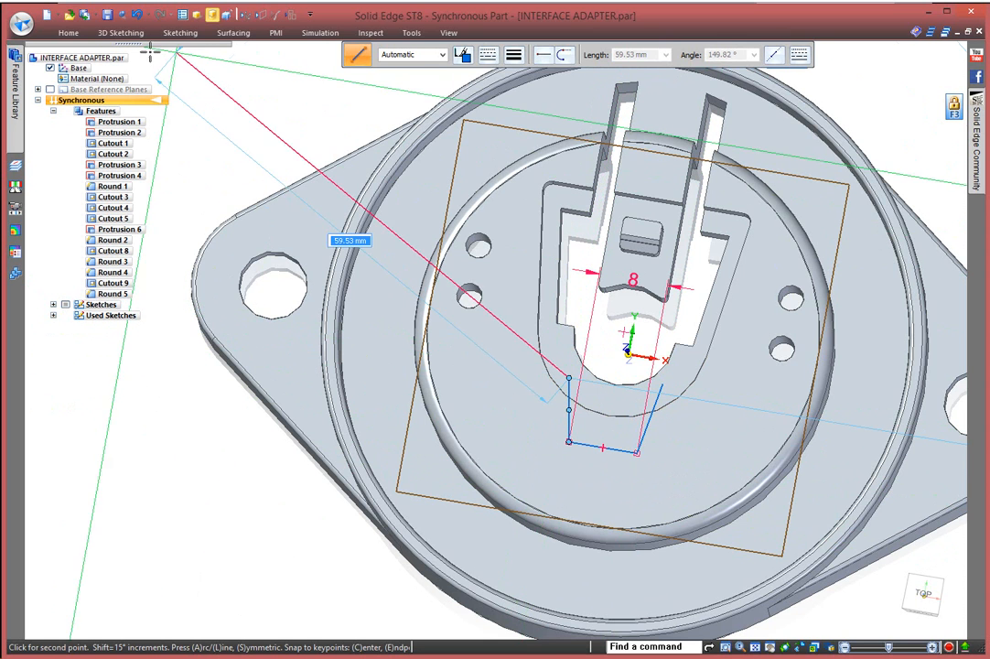
- Cut the tapered sketch region down into the disc to the recess's ledge so it joins the rounded end
{"action": "key", "text": "Escape"}
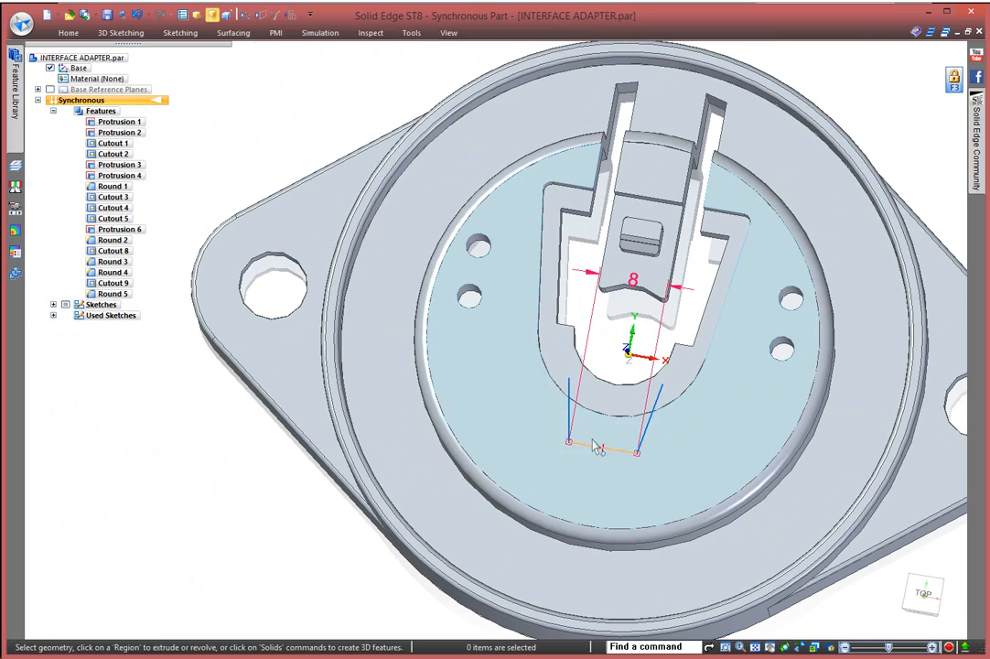
{"action": "left_click", "coordinate": [593, 439]}
{"action": "left_click", "coordinate": [638, 453]}
{"action": "mouse_move", "coordinate": [624, 428]}
{"action": "middle_mouse_down"}
{"action": "mouse_move", "coordinate": [537, 401]}
{"action": "mouse_move", "coordinate": [595, 450]}
{"action": "mouse_move", "coordinate": [570, 403]}
{"action": "middle_mouse_up"}
{"action": "left_click", "coordinate": [563, 389]}
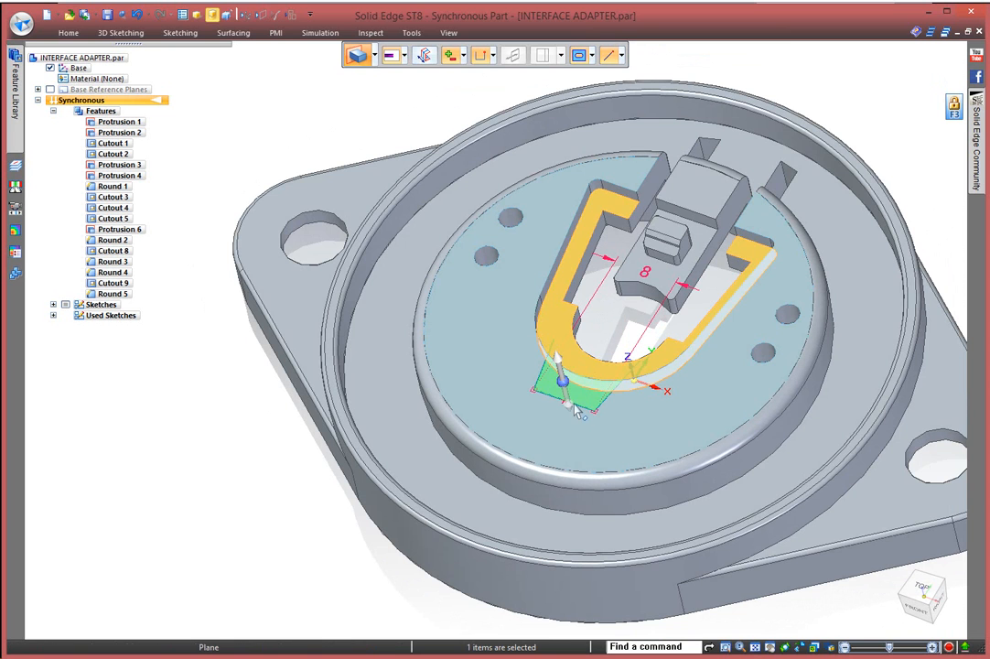
{"action": "left_click", "coordinate": [566, 400]}
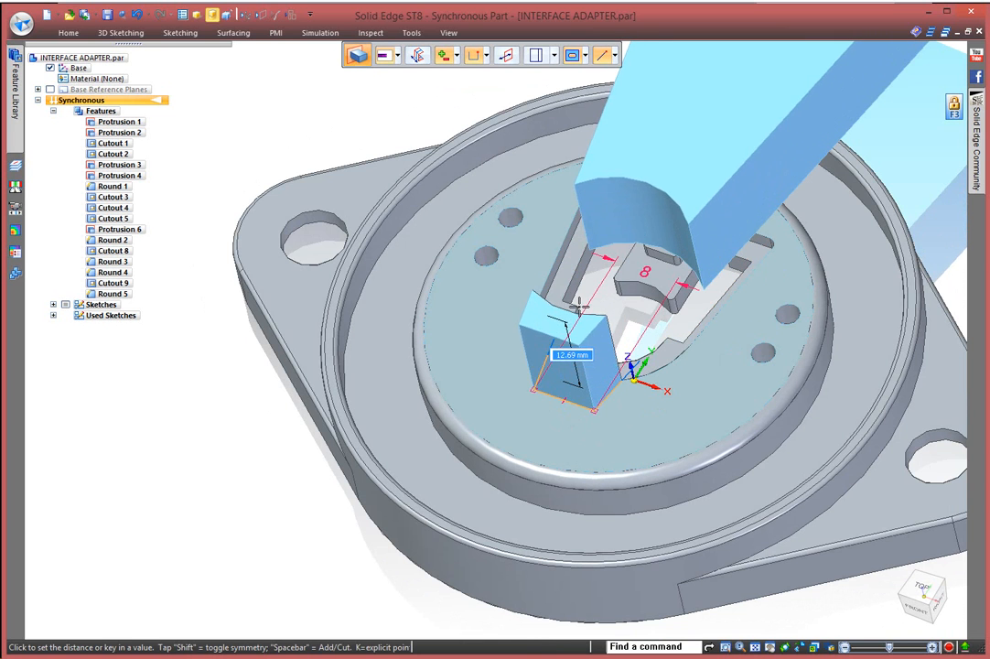
{"action": "left_click", "coordinate": [579, 311]}
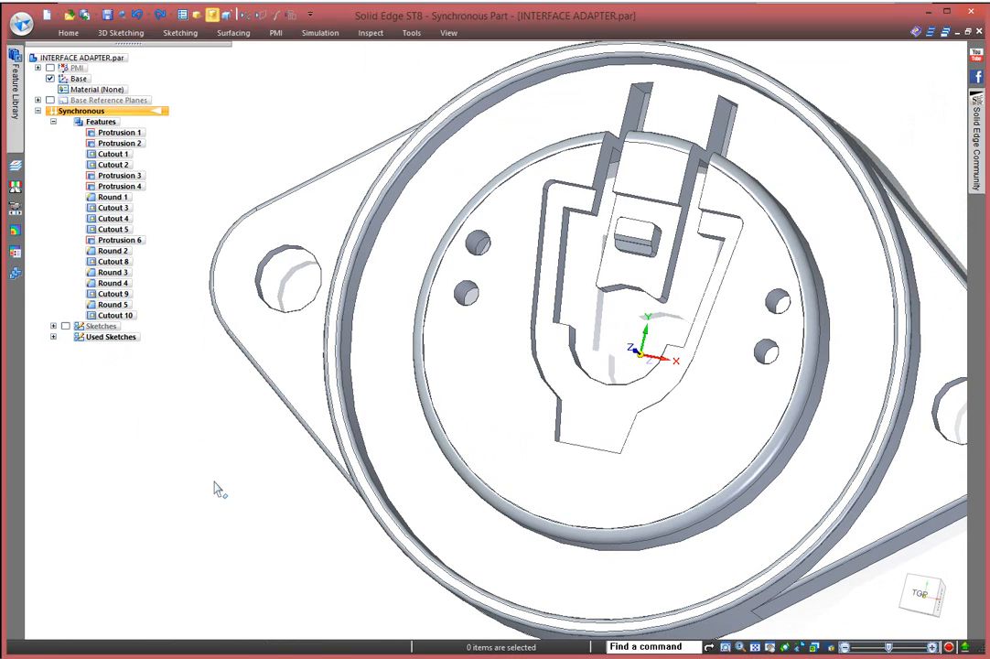
- Sketch a horizontal line on the disc's top face, locked to that plane and centred symmetrically below the tapered pocket
{"action": "right_click", "coordinate": [219, 489]}
{"action": "left_click", "coordinate": [247, 483]}
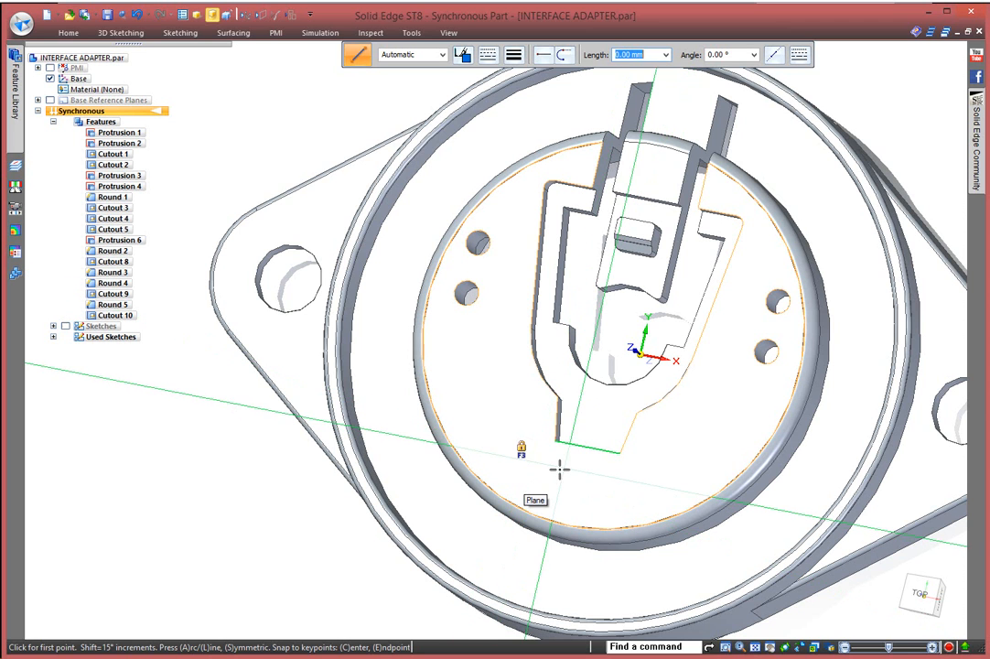
{"action": "key", "text": "F3"}
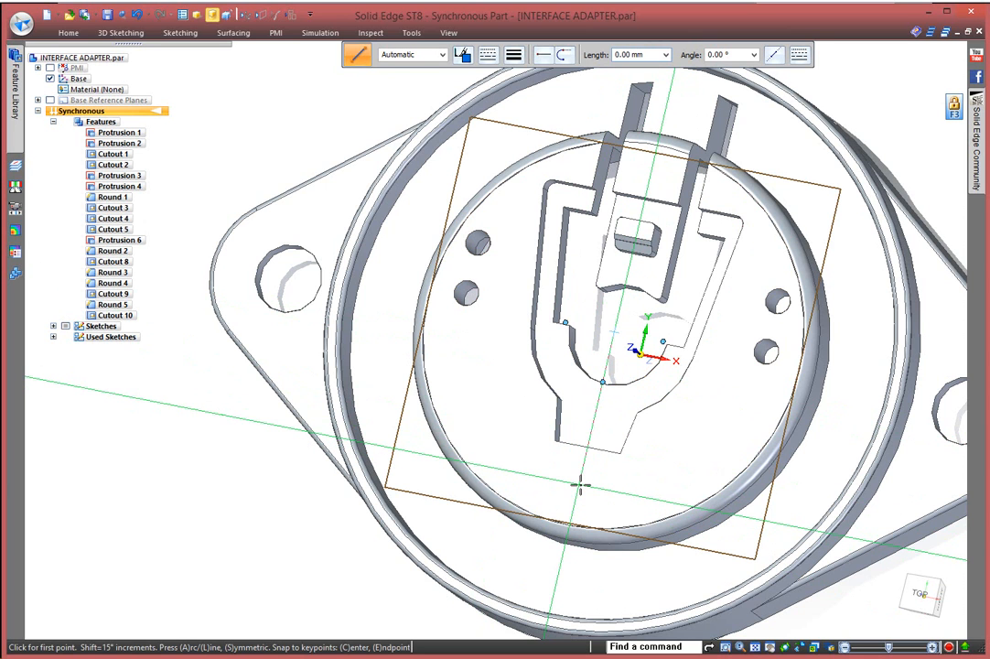
{"action": "left_click", "coordinate": [579, 485]}
{"action": "left_click", "coordinate": [637, 497]}
{"action": "left_click", "coordinate": [638, 496]}
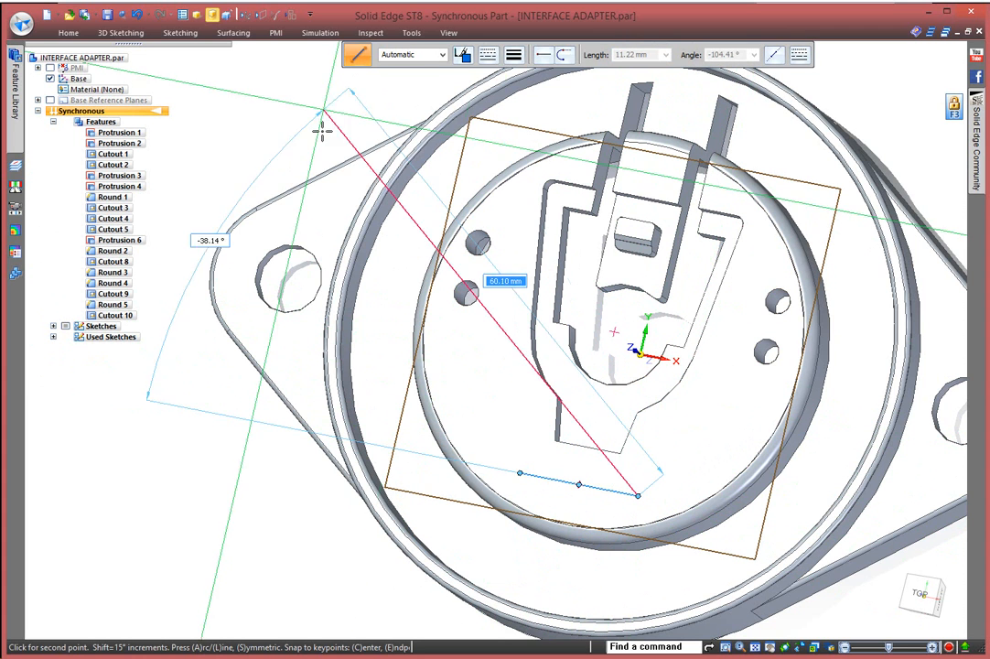
{"action": "key", "text": "Escape"}
- Copy the disc's 3 mm hole nearest the recess's rounded end onto both endpoints of the sketched horizontal line
{"action": "left_click", "coordinate": [769, 351]}
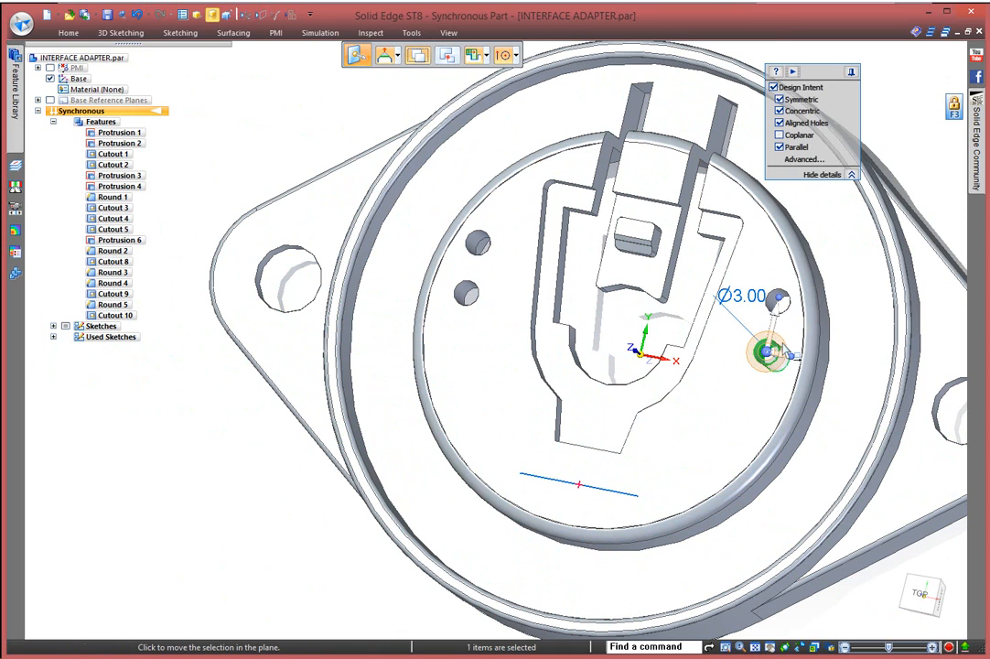
{"action": "left_click", "coordinate": [764, 352]}
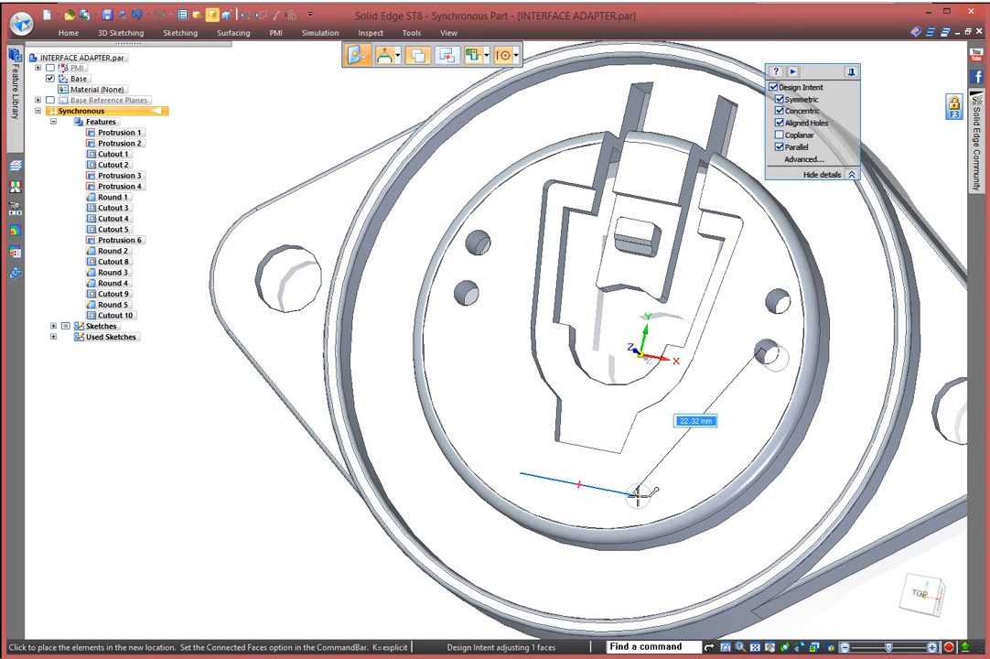
{"action": "left_click", "coordinate": [640, 499]}
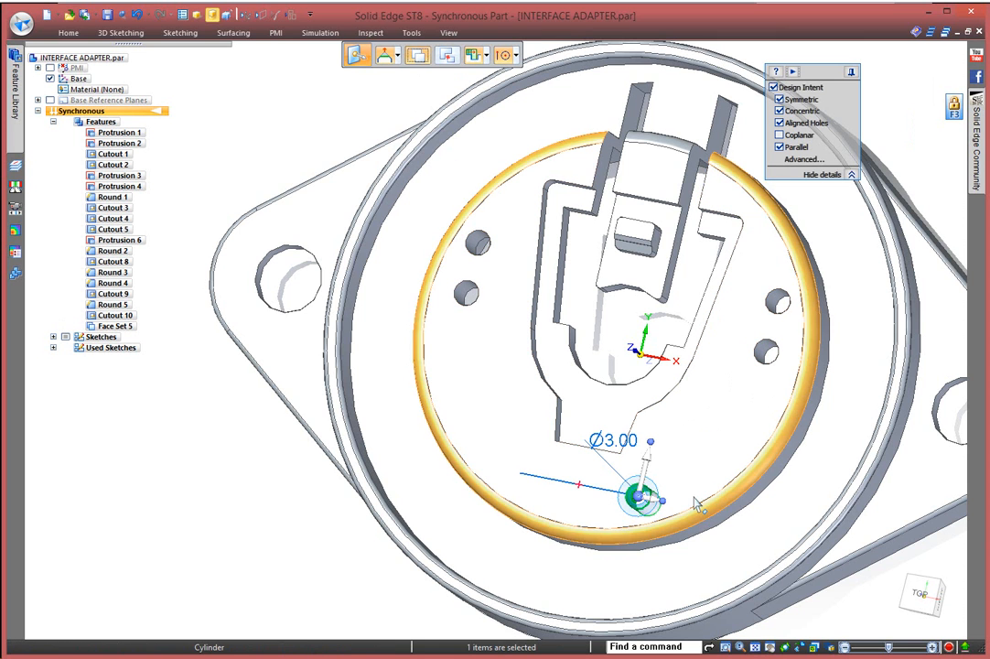
{"action": "left_click", "coordinate": [631, 497]}
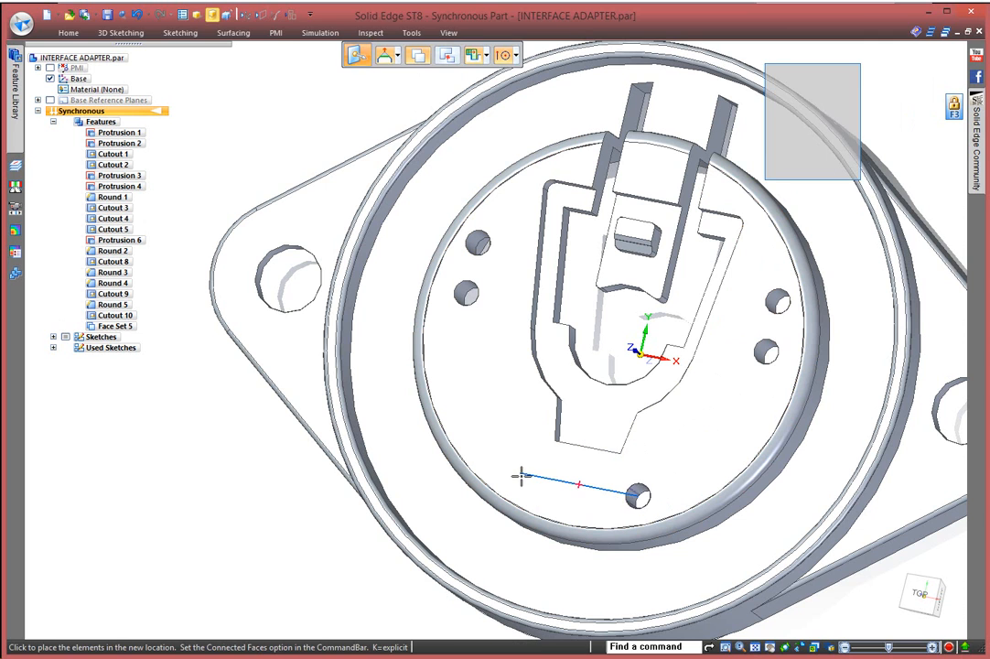
{"action": "left_click", "coordinate": [520, 473]}
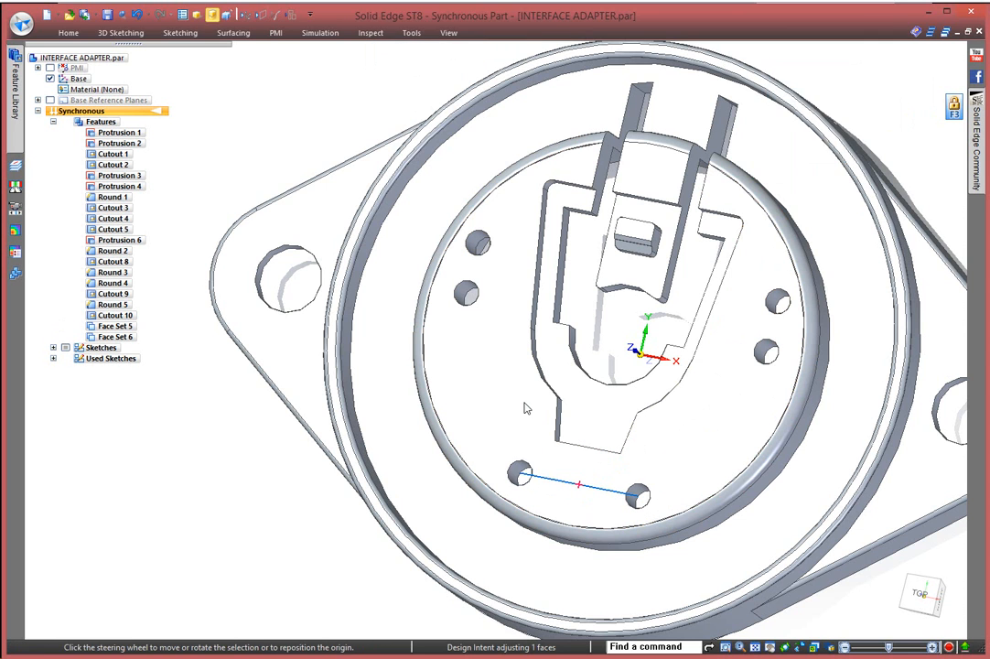
- Shift one of the two copied holes slightly outward with Symmetric design intent enabled so its mirror hole follows
{"action": "left_click", "coordinate": [521, 474]}
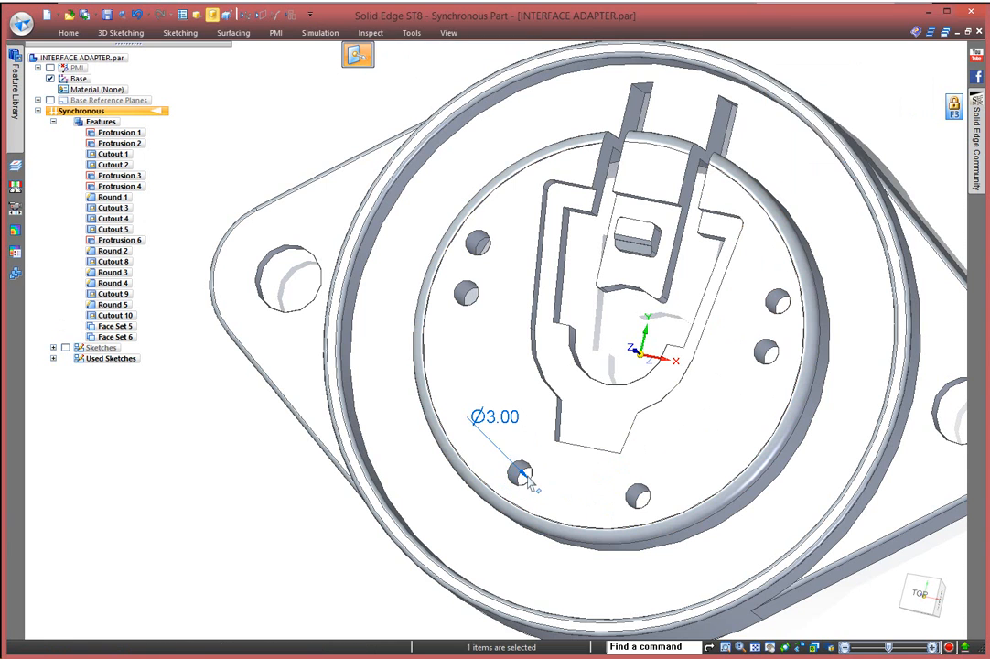
{"action": "left_click", "coordinate": [526, 474]}
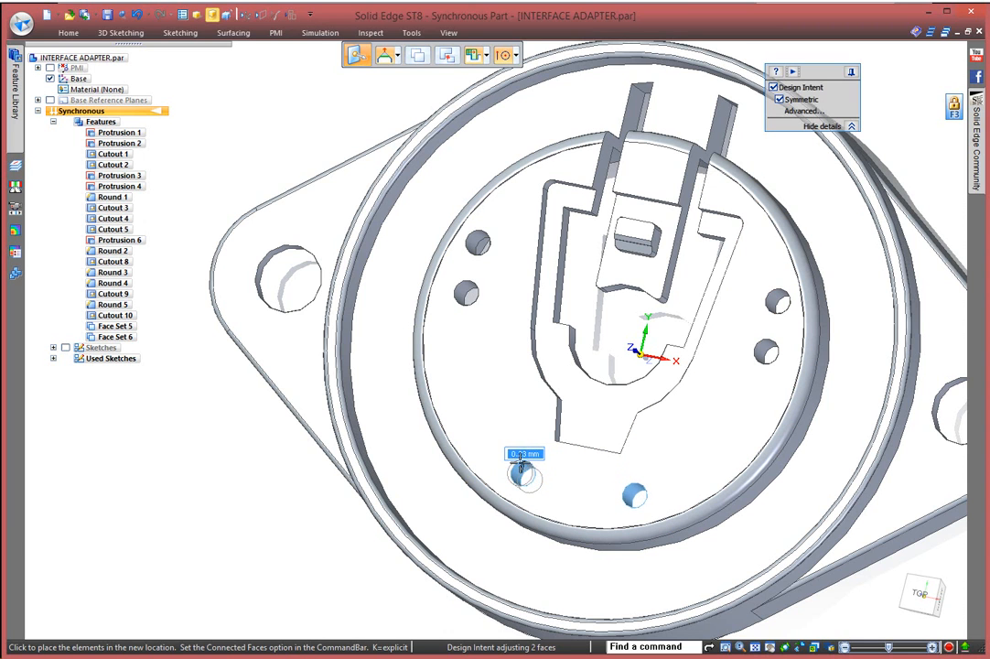
{"action": "left_click", "coordinate": [522, 467]}
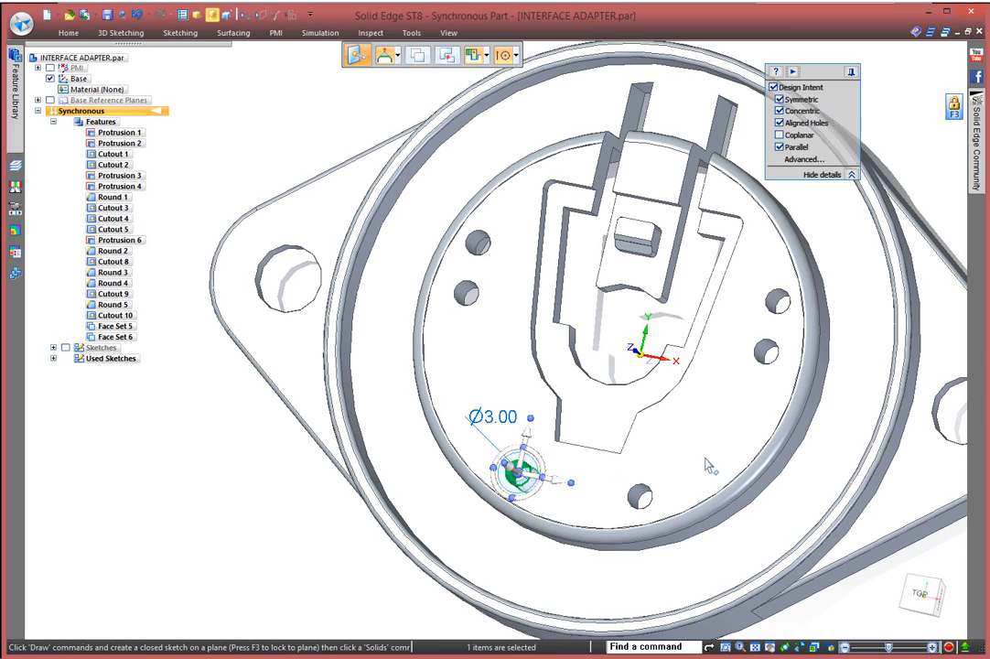
- Move one of the four original 3 mm holes slightly inward with Symmetric and Aligned Holes enabled, and clear the selection
{"action": "left_click", "coordinate": [702, 437]}
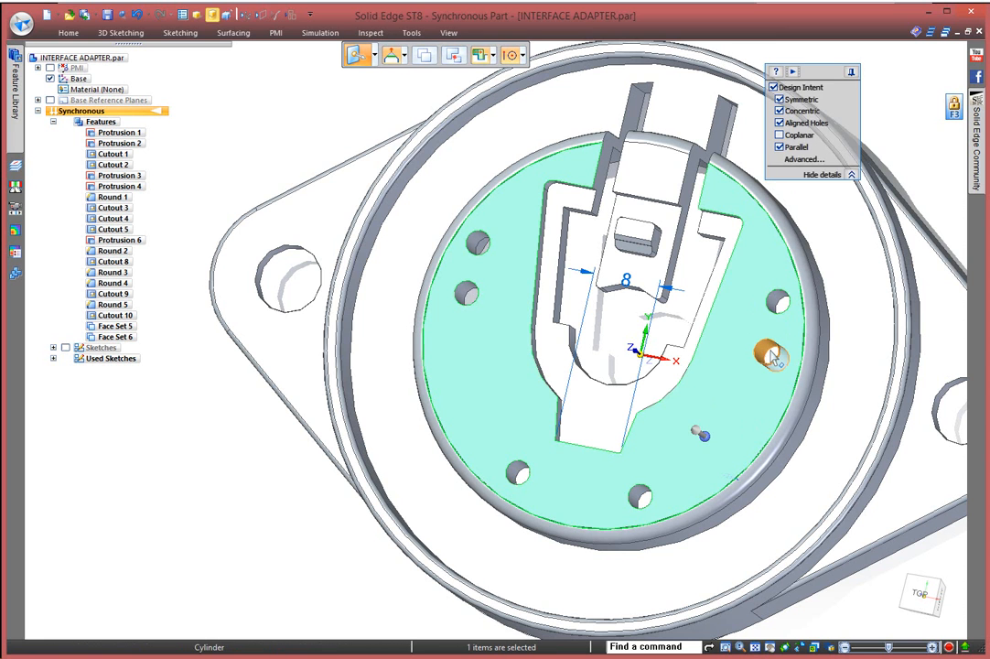
{"action": "left_click", "coordinate": [769, 354]}
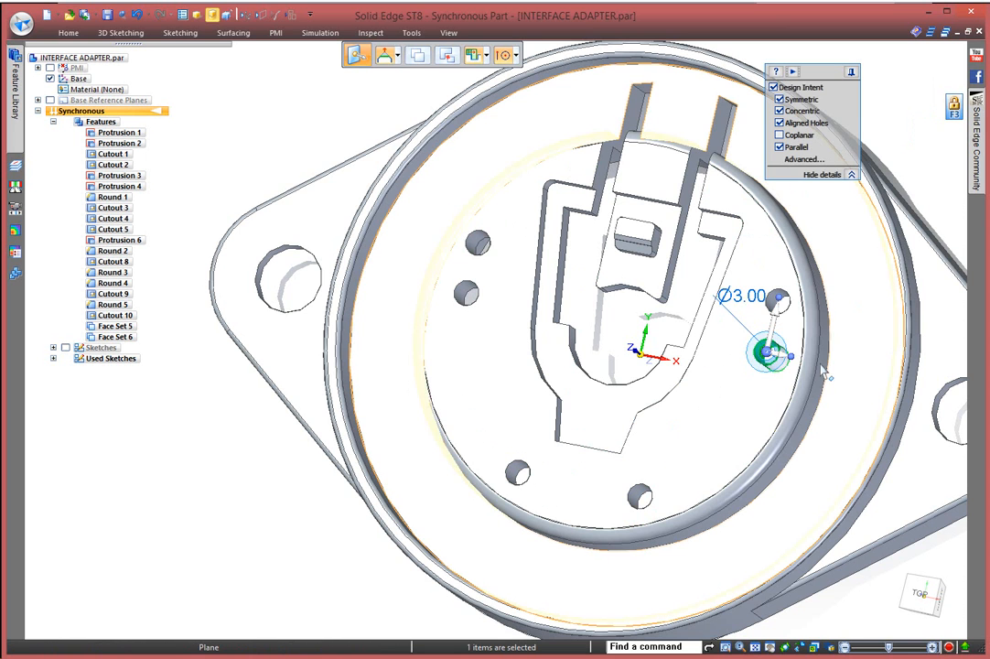
{"action": "left_click", "coordinate": [780, 356]}
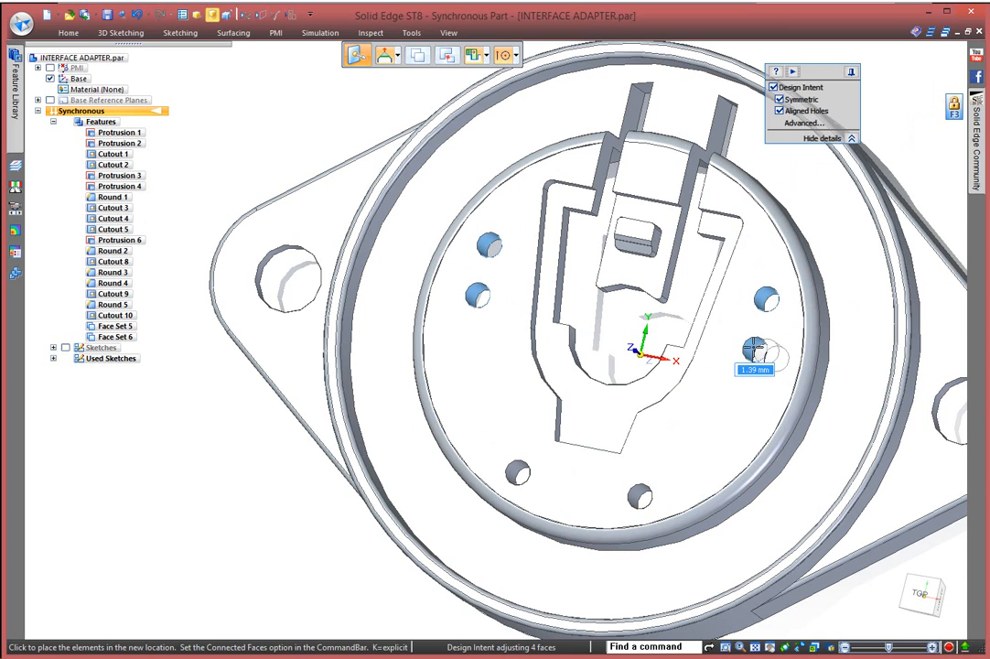
{"action": "key", "text": "k"}
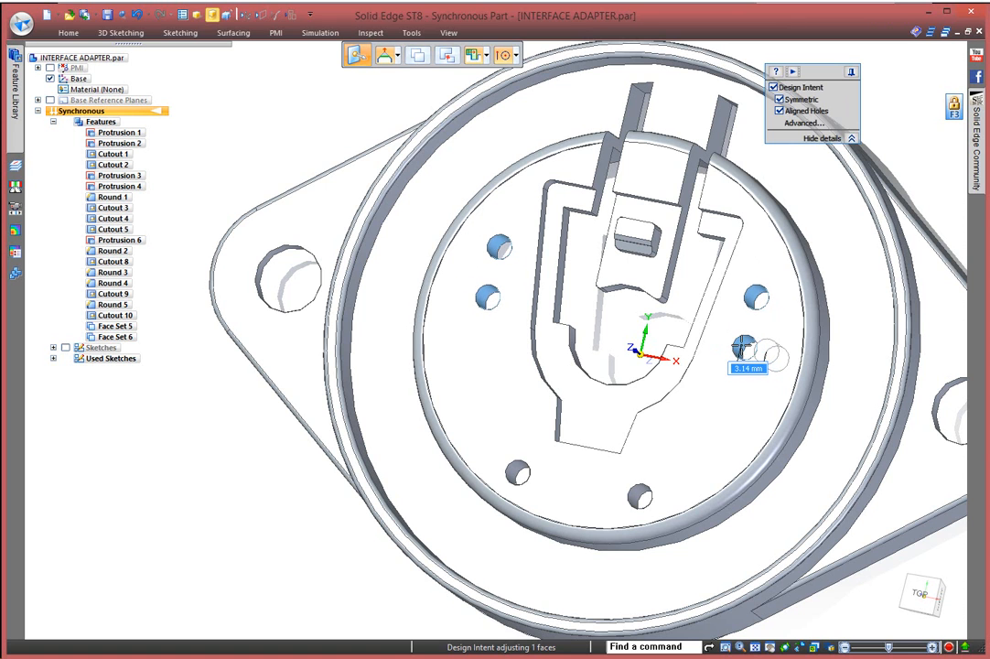
{"action": "left_click", "coordinate": [762, 352]}
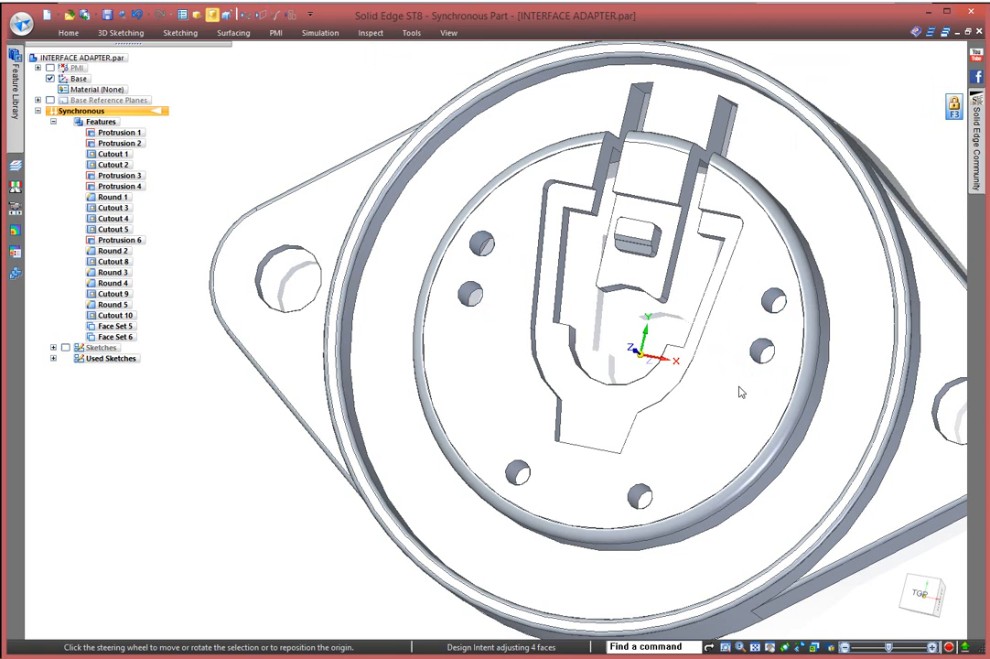
{"action": "left_click", "coordinate": [204, 465]}
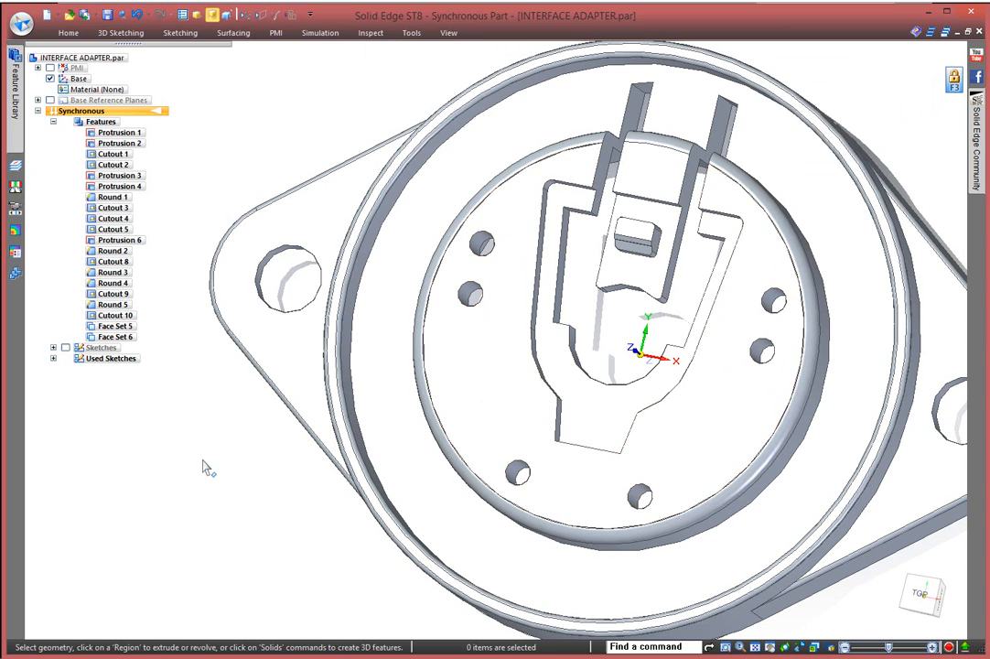
{"action": "middle_click_drag", "start_coordinate": [207, 473], "coordinate": [193, 306]}
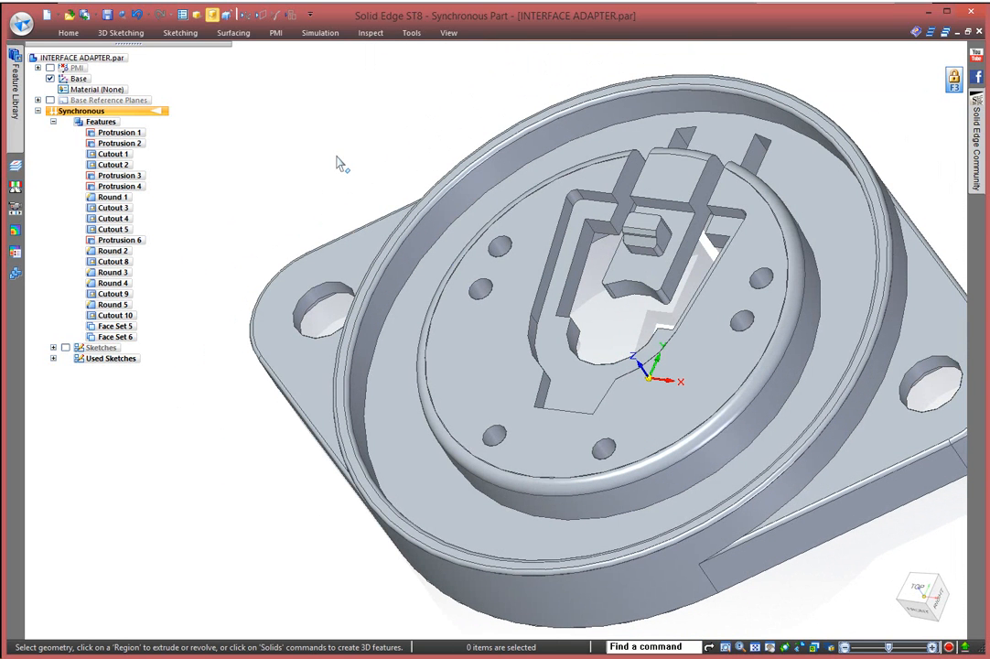
{"action": "mouse_move", "coordinate": [322, 209]}
{"action": "middle_mouse_down"}
{"action": "mouse_move", "coordinate": [272, 153]}
{"action": "mouse_move", "coordinate": [325, 201]}
{"action": "middle_mouse_up"}
{"action": "left_click", "coordinate": [501, 255]}
{"action": "middle_click_drag", "start_coordinate": [501, 257], "coordinate": [506, 286]}
{"action": "left_click_drag", "start_coordinate": [506, 287], "coordinate": [510, 306]}
{"action": "middle_click_drag", "start_coordinate": [511, 305], "coordinate": [512, 313]}
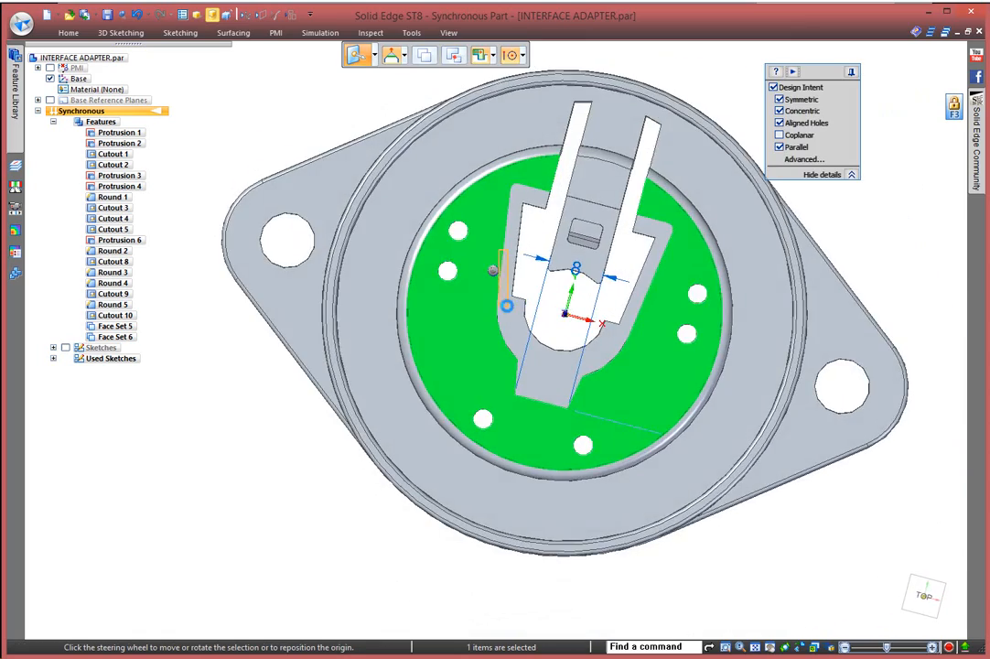
{"action": "key", "text": "Escape"}
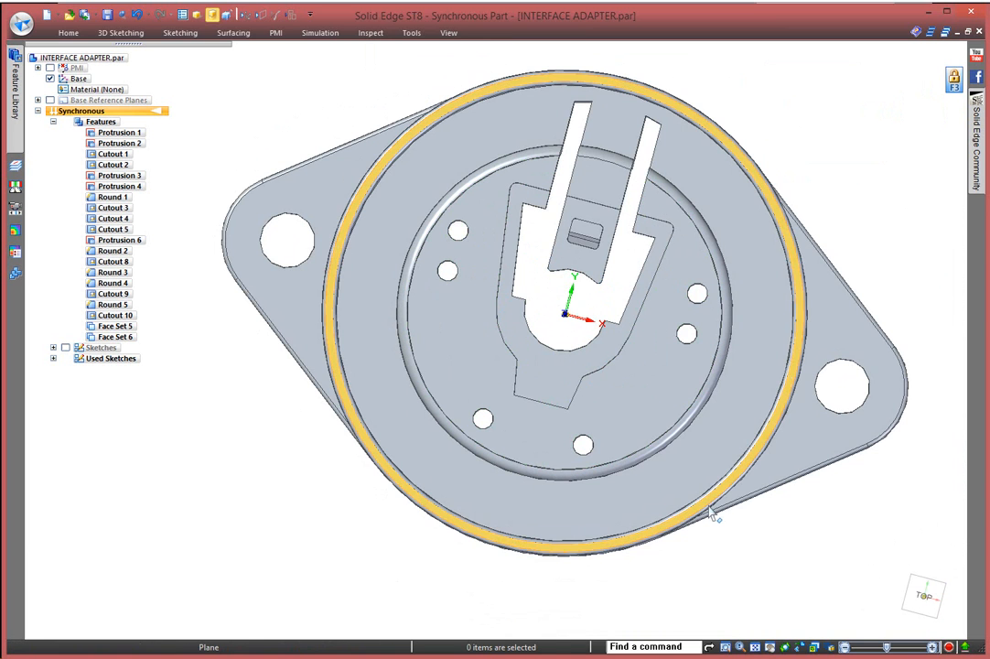
- Select the latch tongue, recess, tapered pocket and all six small holes together in top view, and turn off Design Intent
{"action": "key", "text": "ctrl+t"}
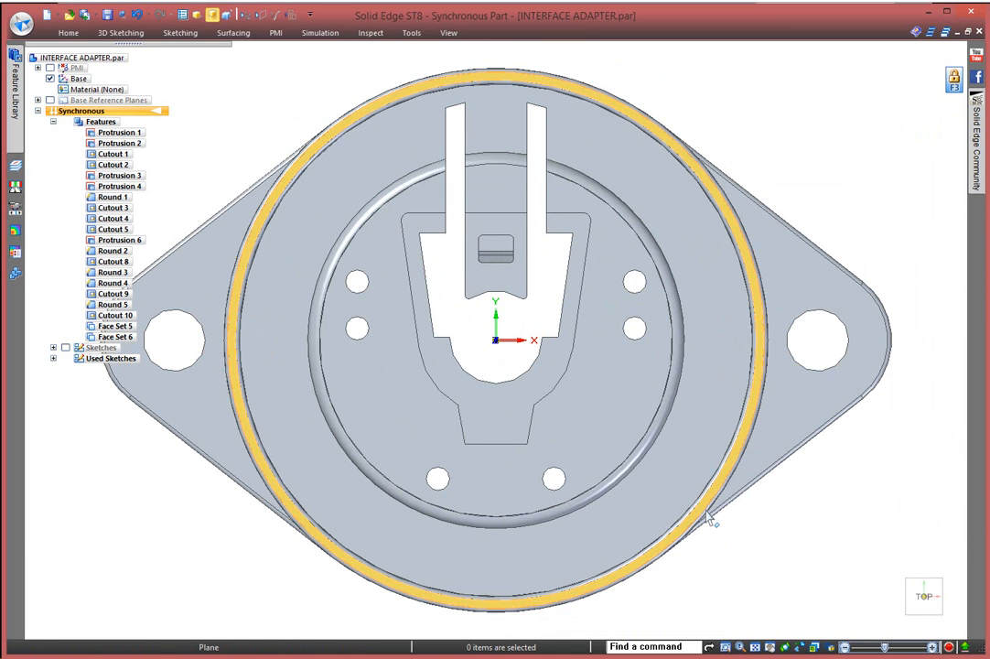
{"action": "left_click_drag", "start_coordinate": [317, 61], "coordinate": [672, 515]}
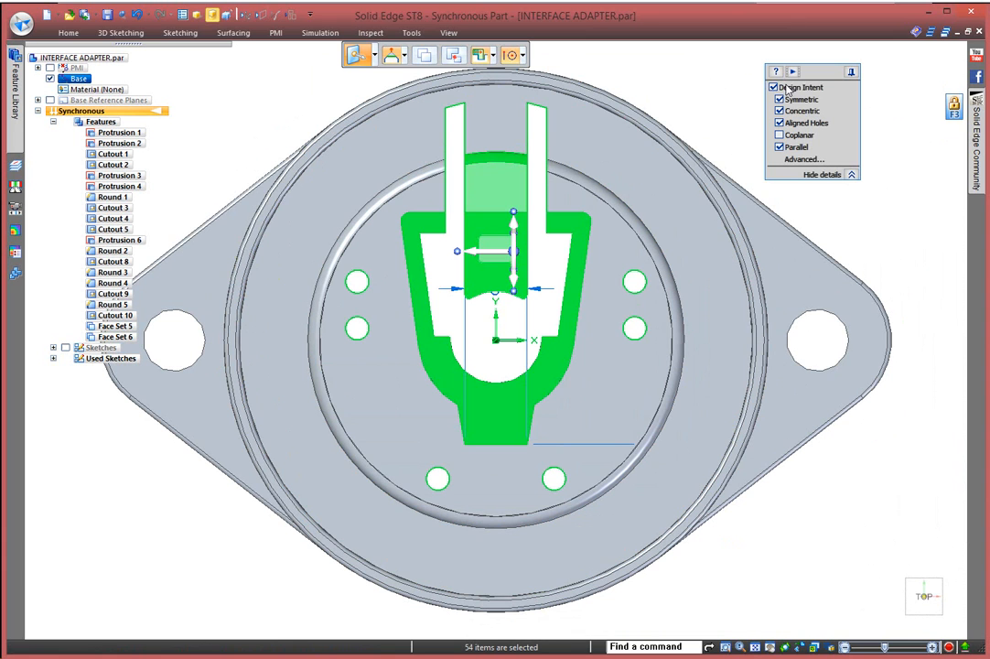
{"action": "left_click", "coordinate": [521, 264]}
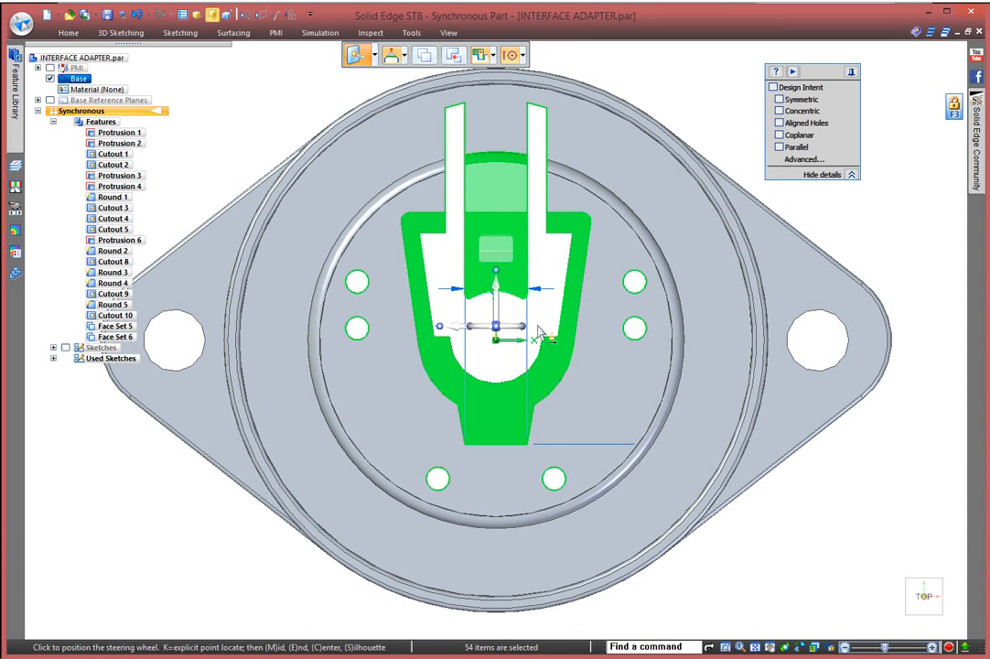
- Reposition the steering wheel at the disc's centre, oriented for rotating the selection in the top plane
{"action": "left_click", "coordinate": [868, 500]}
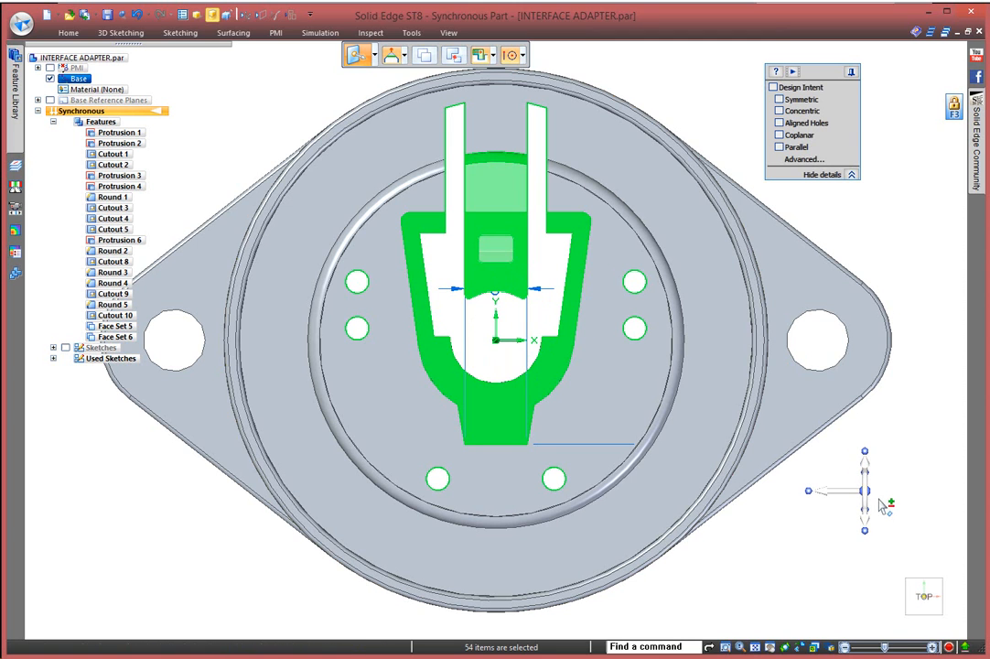
{"action": "left_click", "coordinate": [864, 490]}
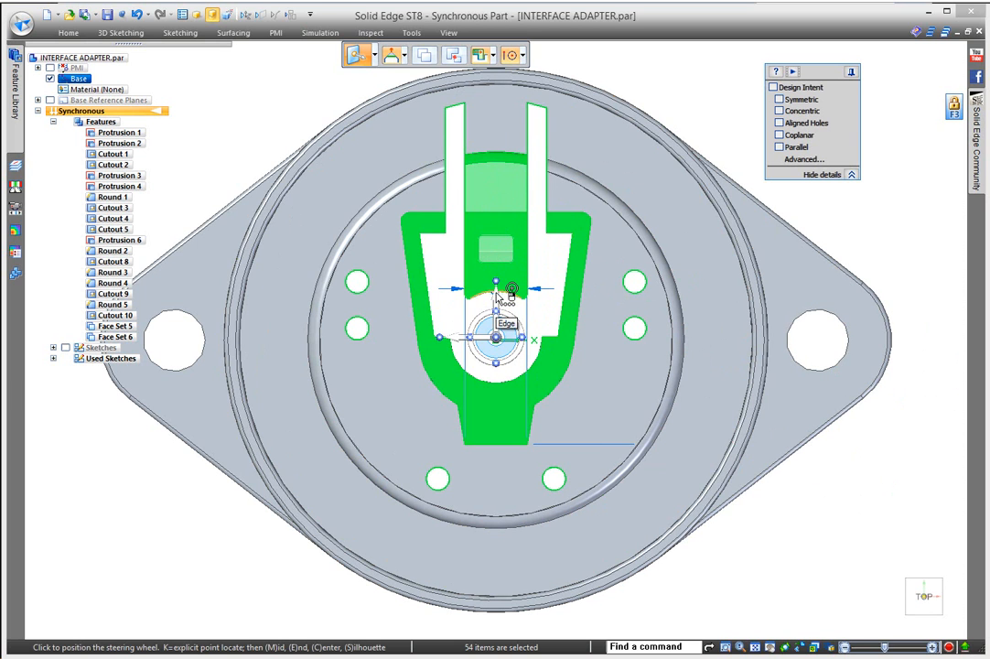
{"action": "left_click", "coordinate": [497, 294]}
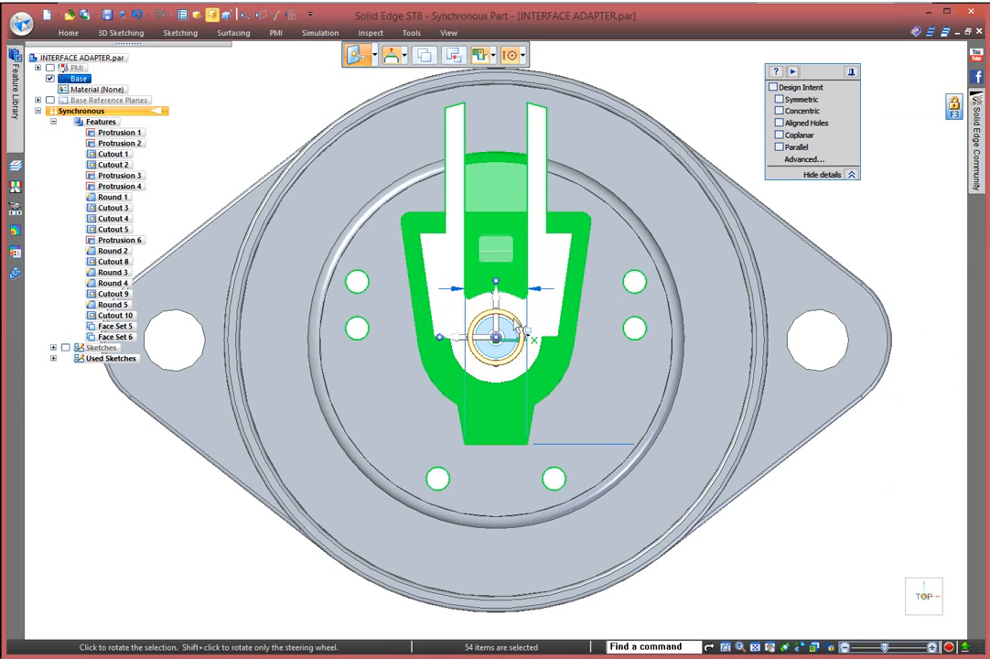
- Rotate the selected latch geometry and holes by -45° about the disc's centre, and clear the selection
{"action": "left_click", "coordinate": [509, 288]}
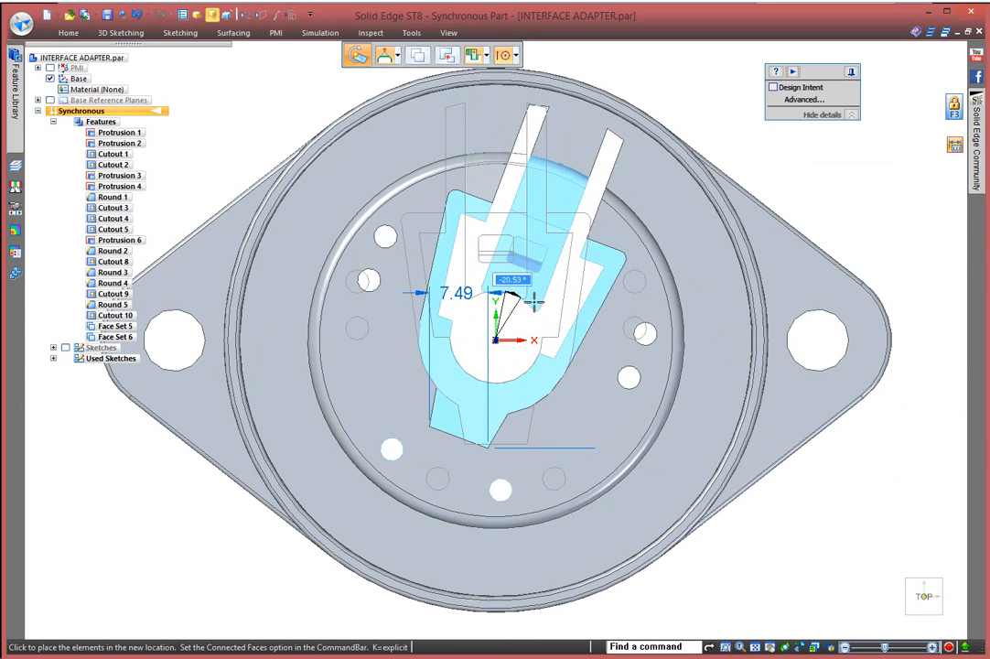
{"action": "type", "text": "-"}
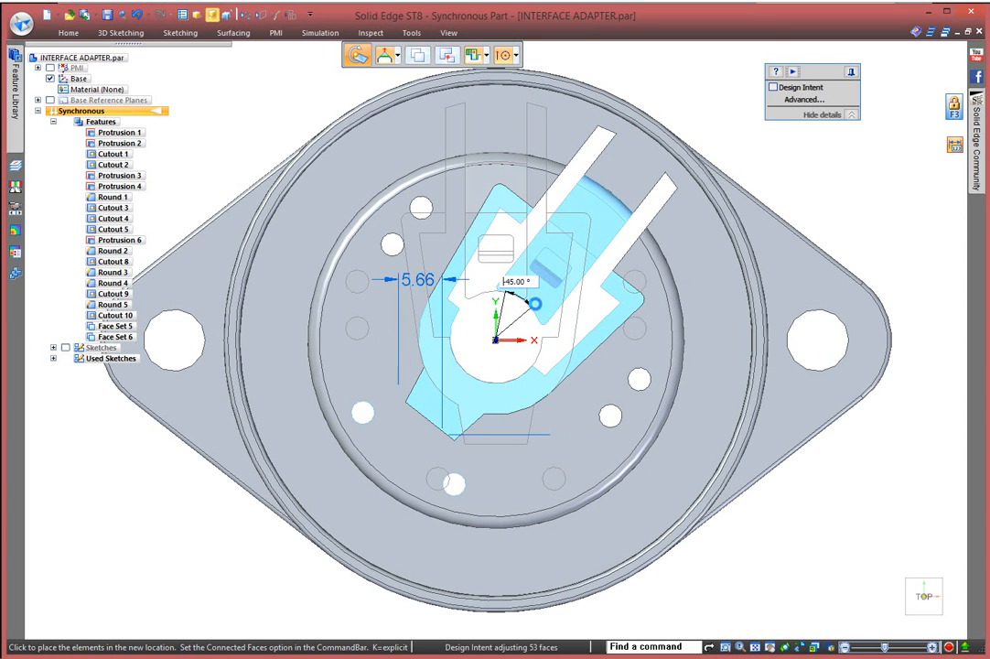
{"action": "left_click", "coordinate": [858, 230]}
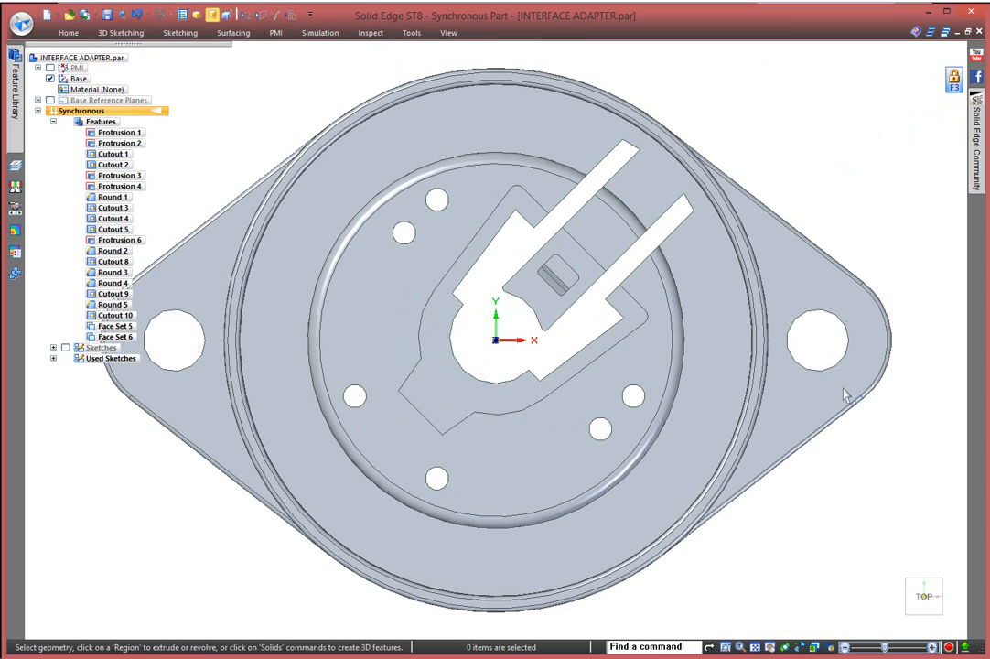
{"action": "middle_click_drag", "start_coordinate": [870, 478], "coordinate": [852, 387]}
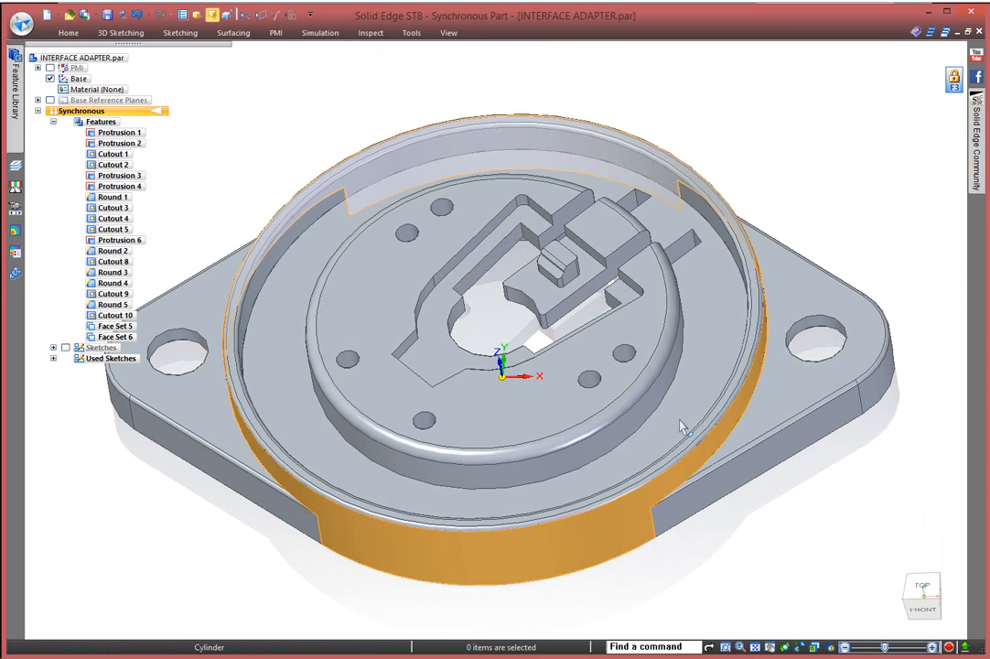
{"action": "mouse_move", "coordinate": [810, 174]}
{"action": "middle_mouse_down"}
{"action": "mouse_move", "coordinate": [815, 167]}
{"action": "mouse_move", "coordinate": [797, 158]}
{"action": "middle_mouse_up"}
{"action": "left_click_drag", "start_coordinate": [796, 174], "coordinate": [825, 155]}
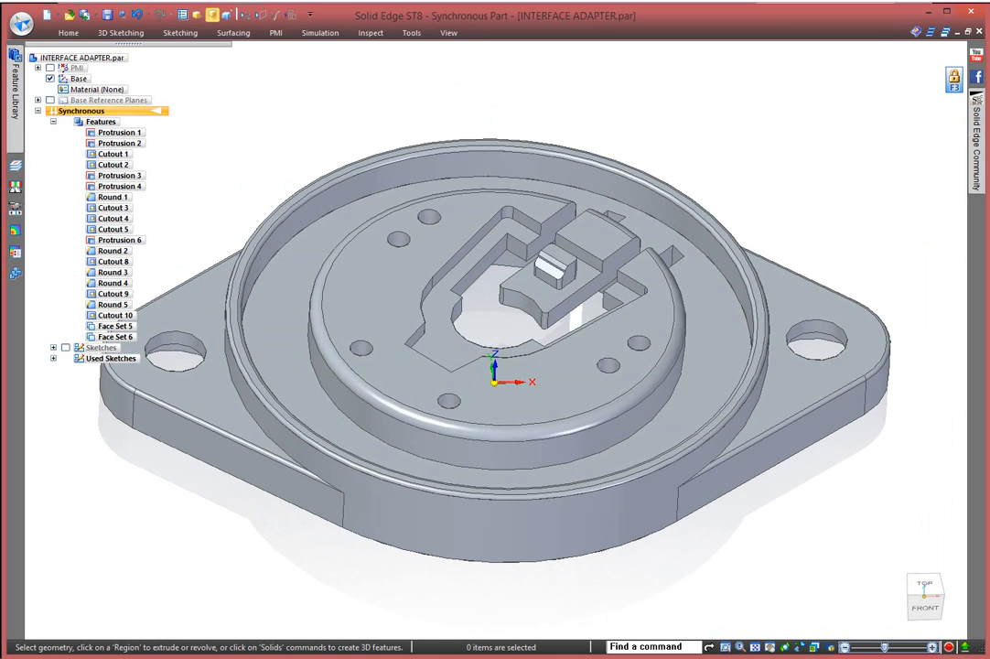
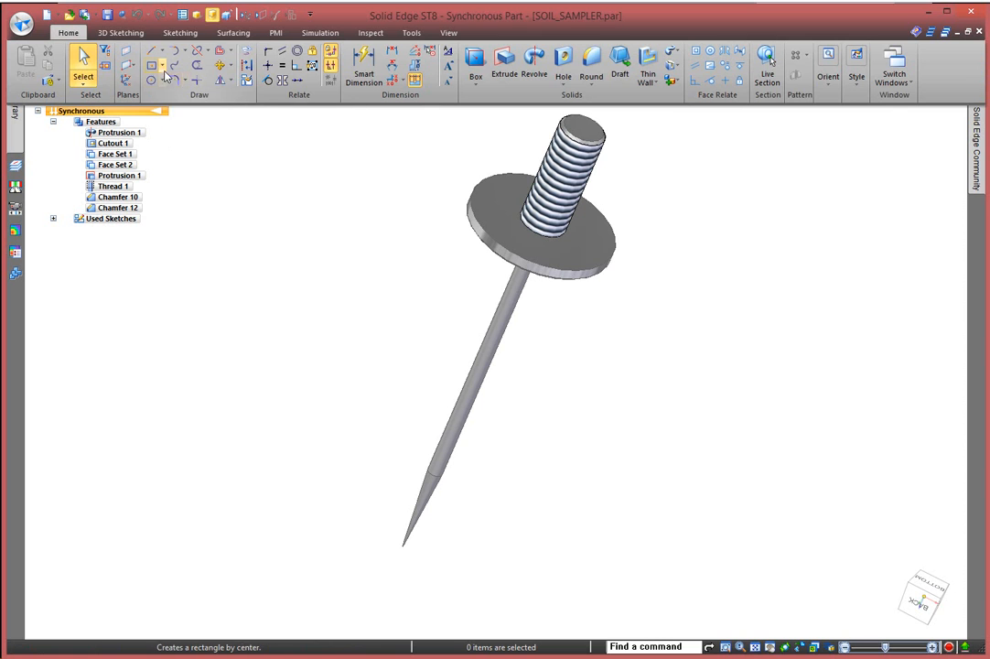
- Sketch a six-sided polygon by vertex on the disc's threaded-side face, centred on the shaft with a vertex on the disc's rim
{"action": "left_click", "coordinate": [185, 127]}
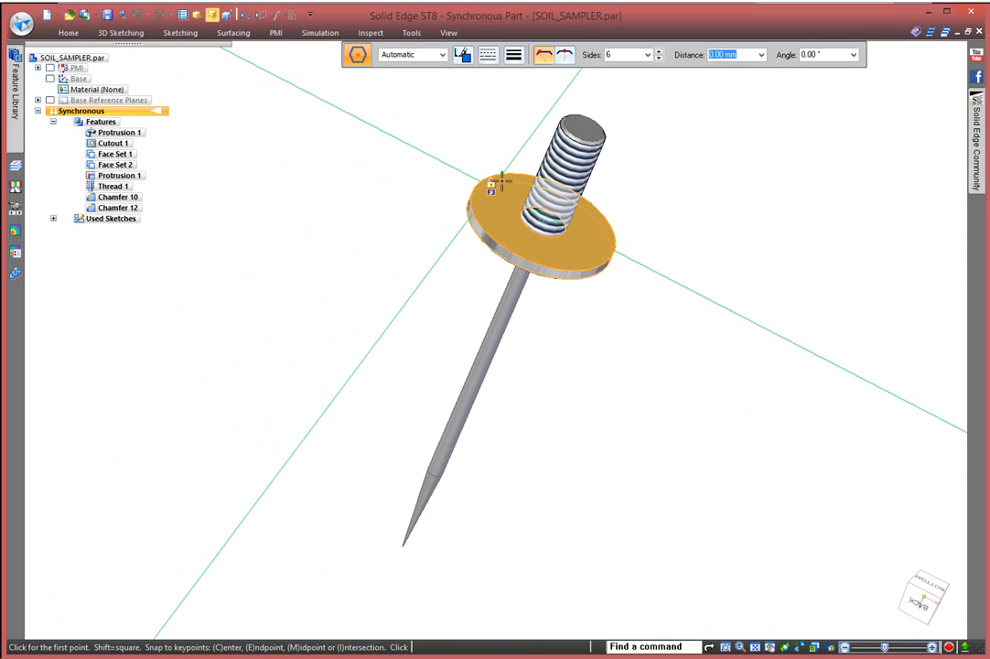
{"action": "key", "text": "F3"}
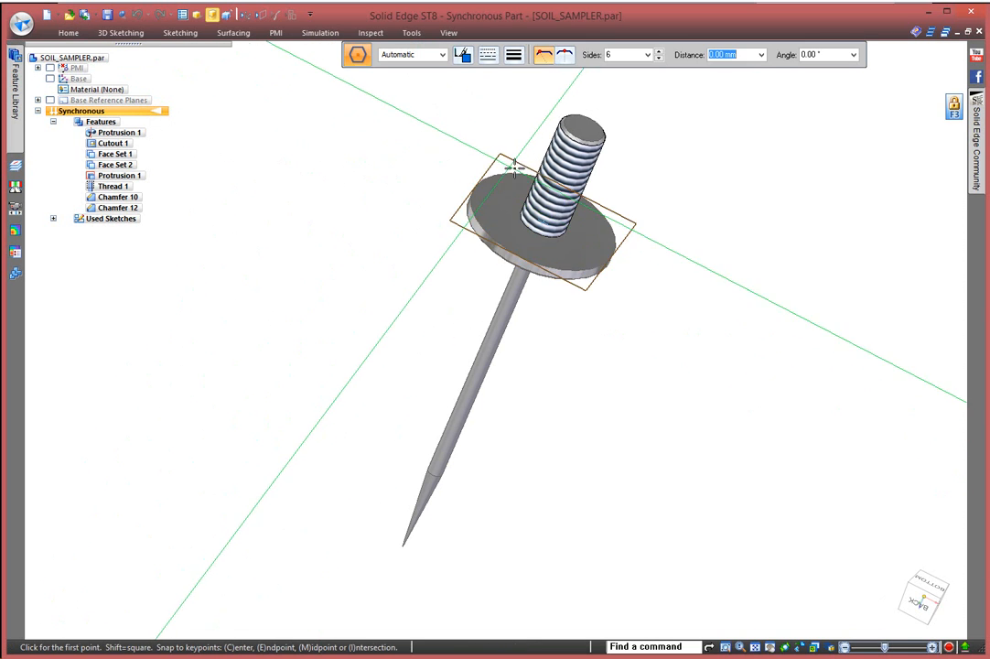
{"action": "left_click", "coordinate": [566, 58]}
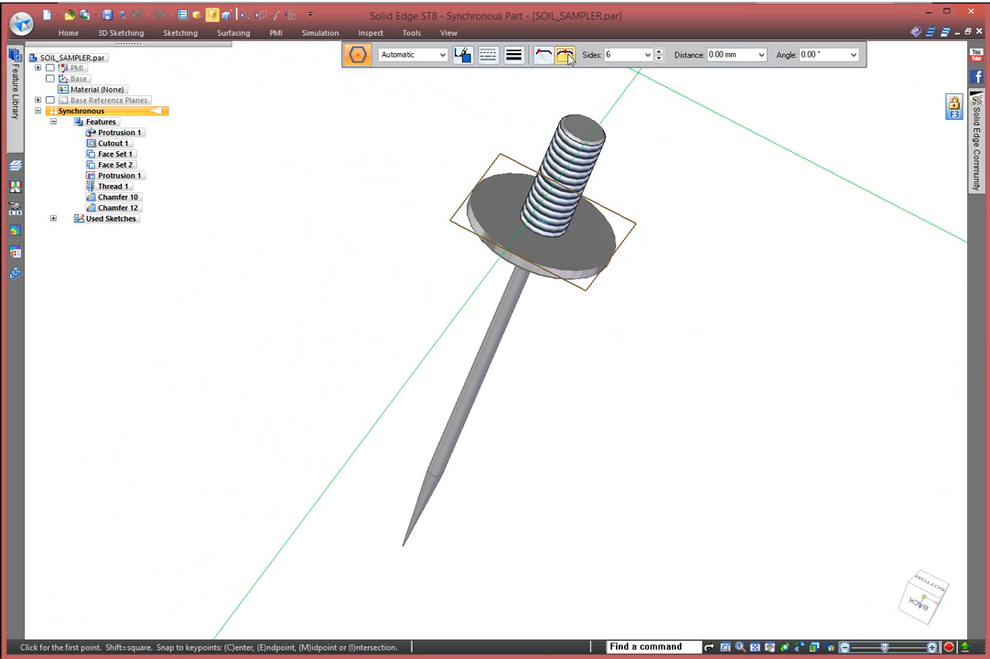
{"action": "left_click", "coordinate": [547, 222]}
{"action": "scroll", "coordinate": [469, 188], "scroll_direction": "up", "scroll_amount": 5}
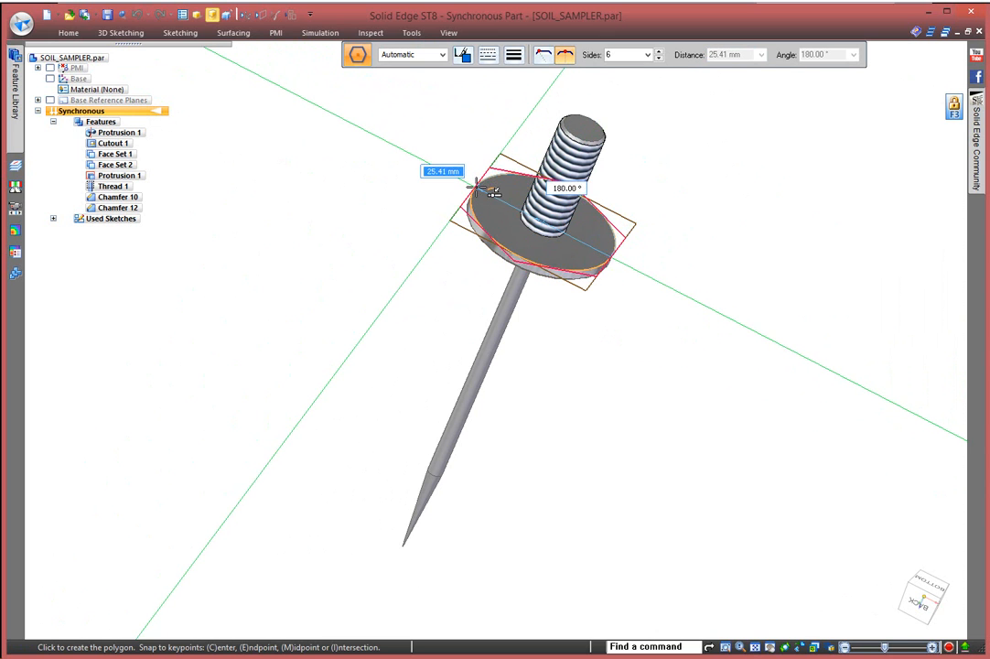
{"action": "left_click", "coordinate": [544, 55]}
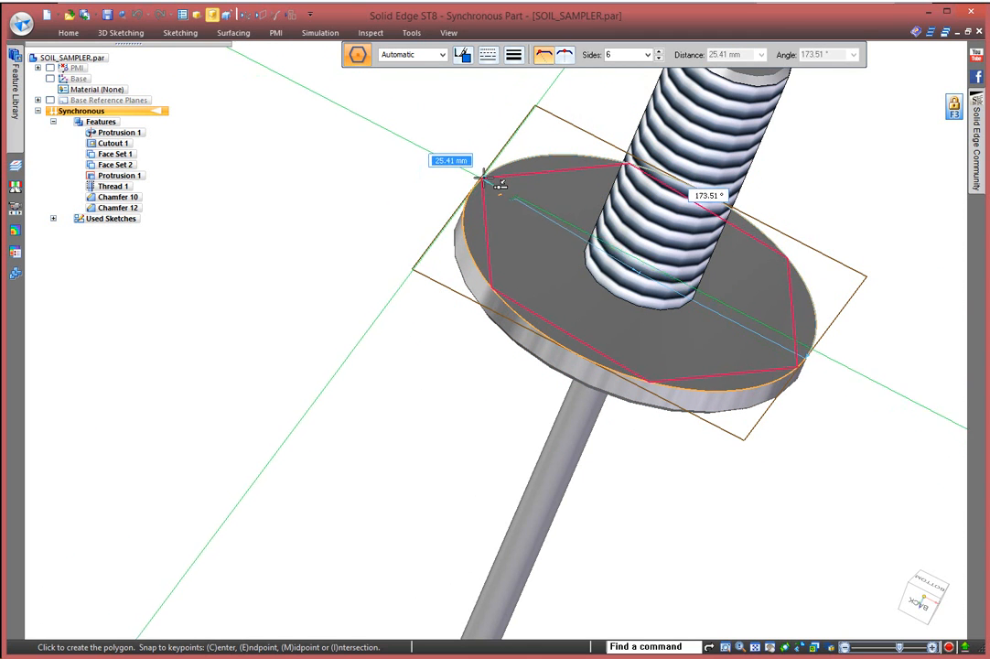
{"action": "left_click", "coordinate": [473, 187]}
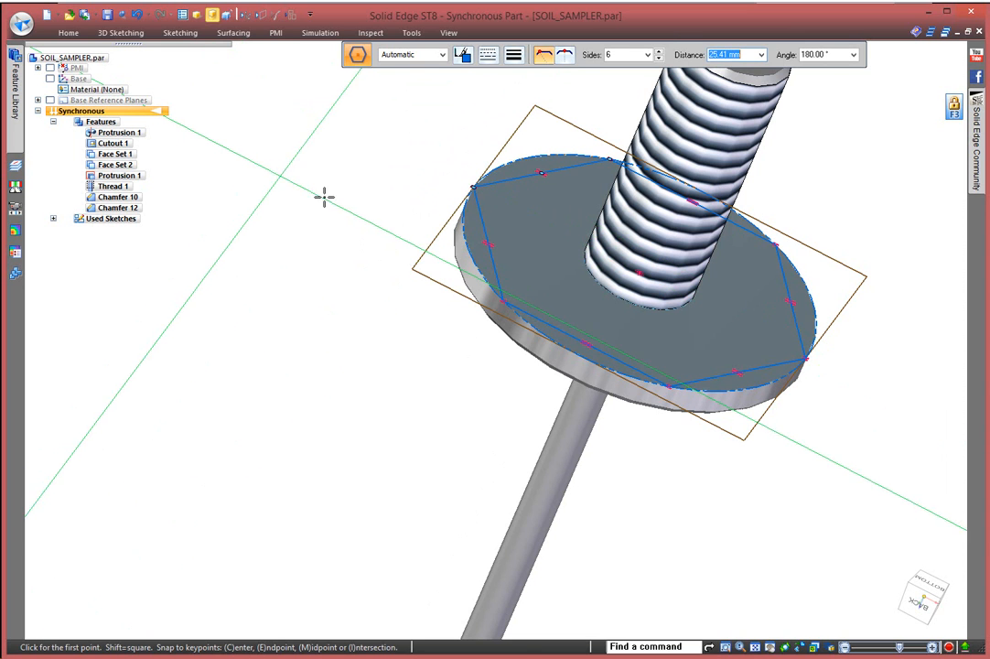
{"action": "key", "text": "Escape"}
- Extrude the hexagonal region 15 mm outward around the threaded shaft and hide the sketches
{"action": "left_click", "coordinate": [513, 215]}
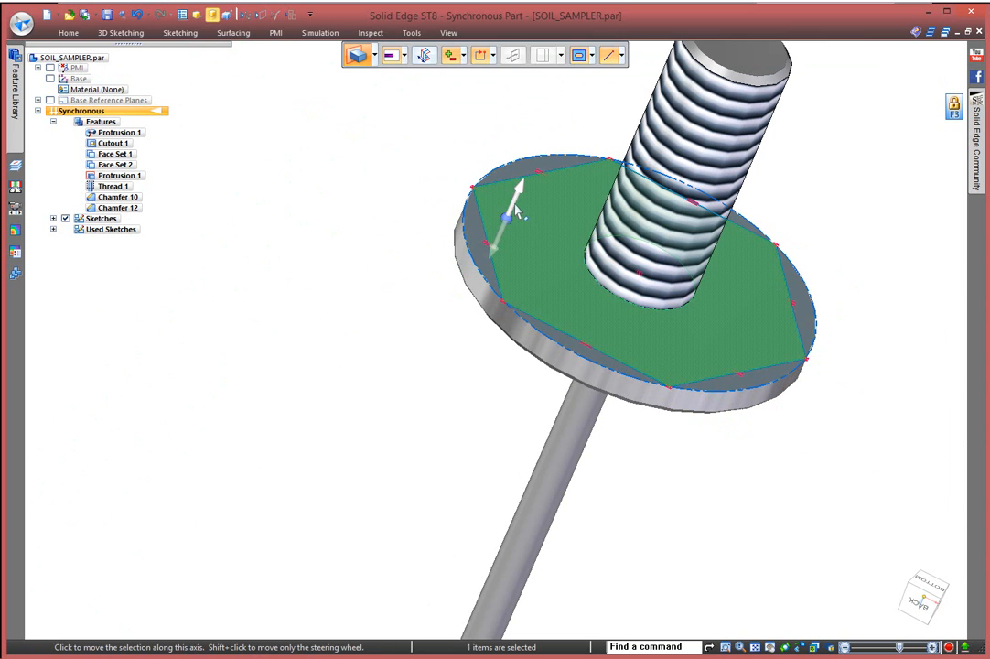
{"action": "left_click", "coordinate": [515, 206]}
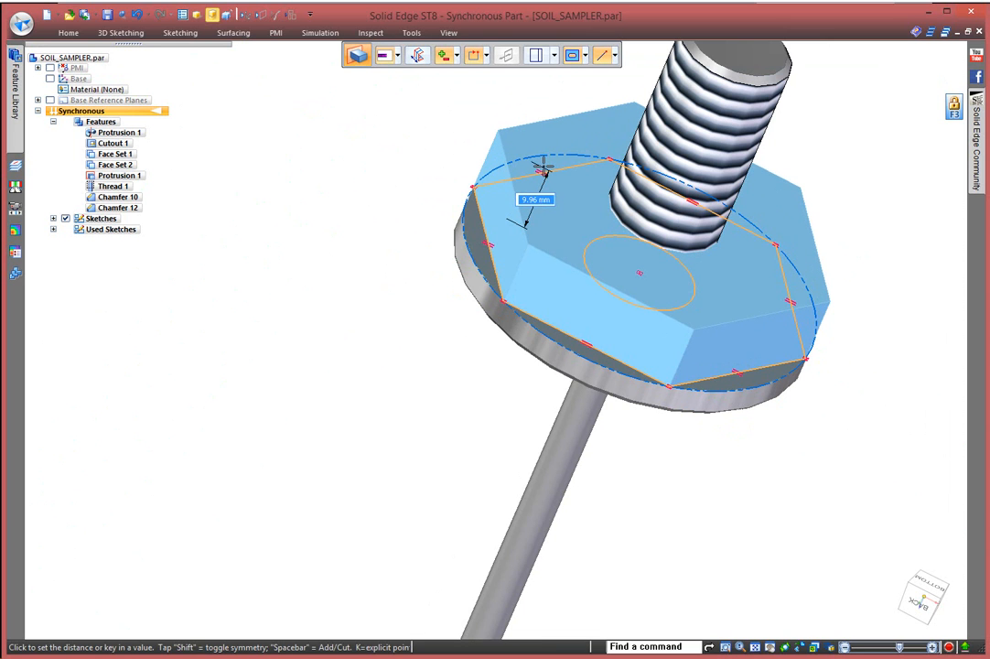
{"action": "type", "text": "15"}
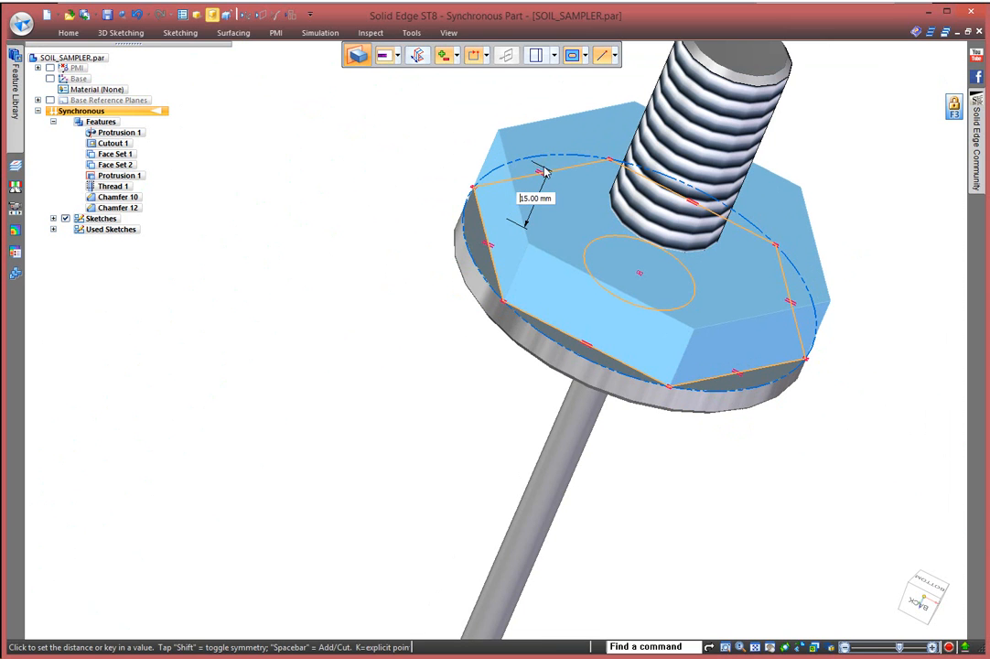
{"action": "key", "text": "Return"}
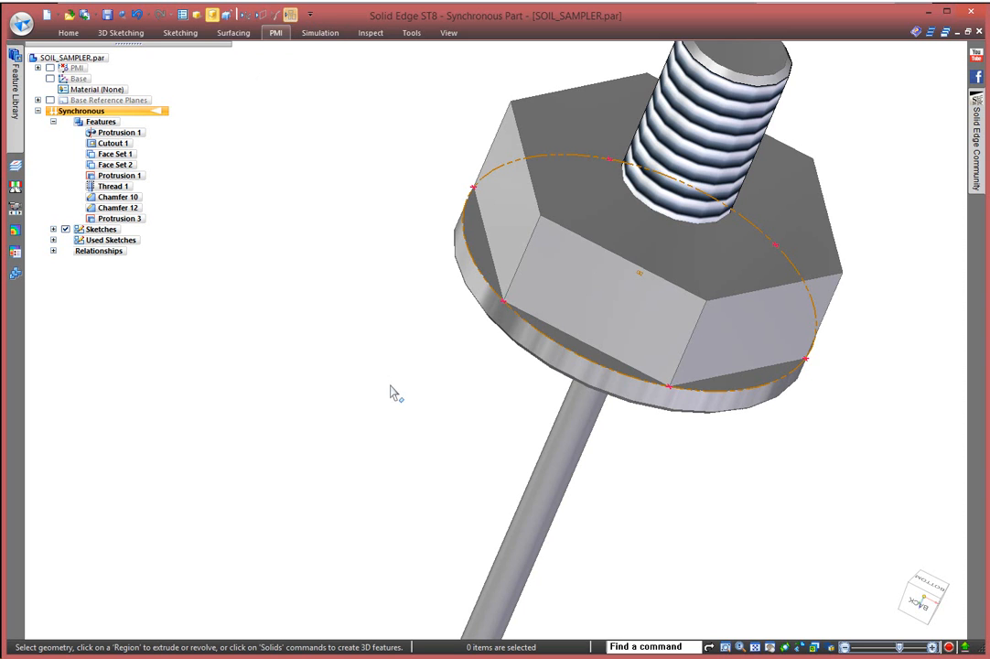
{"action": "left_click", "coordinate": [245, 14]}
{"action": "middle_click_drag", "start_coordinate": [326, 415], "coordinate": [327, 372]}
{"action": "middle_click_drag", "start_coordinate": [436, 366], "coordinate": [334, 450], "text": "shift"}
- Start the Line command, show the base coordinate system, and lock sketching to its XZ plane
{"action": "right_click", "coordinate": [802, 329]}
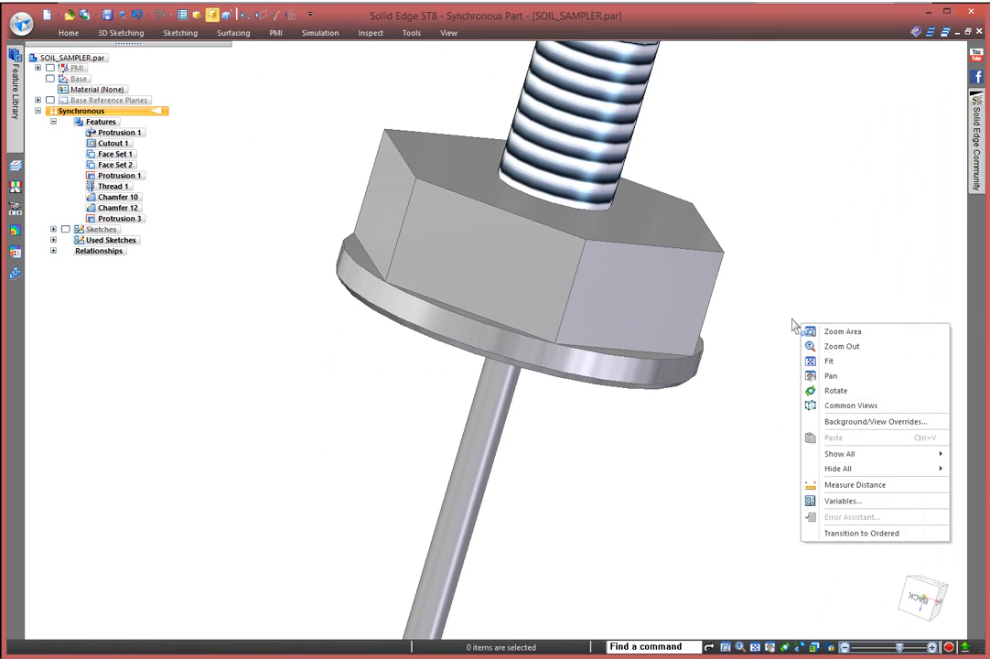
{"action": "right_click", "coordinate": [794, 326]}
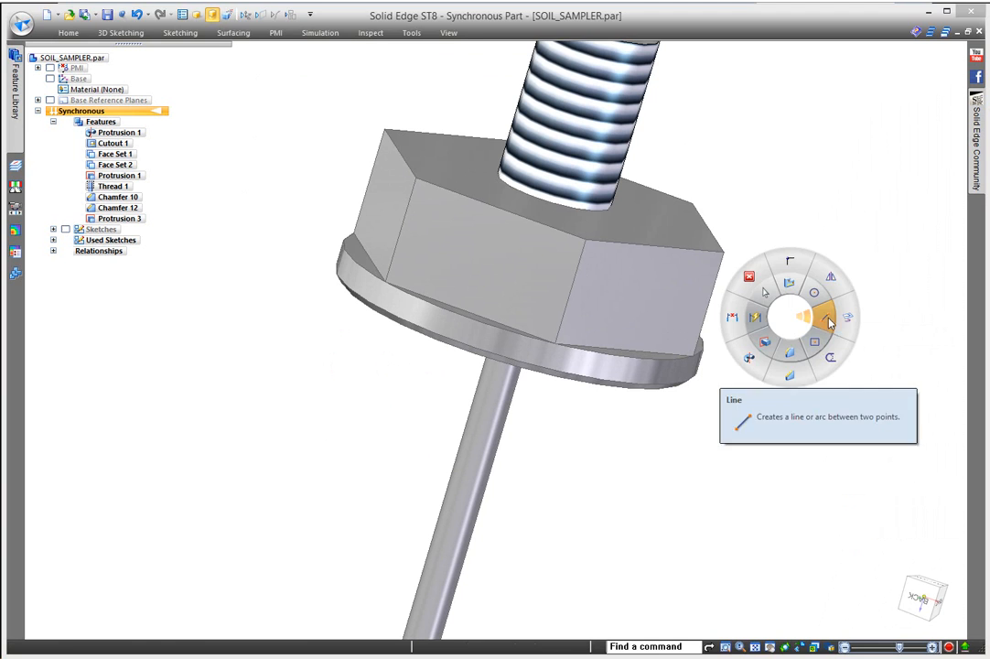
{"action": "left_click", "coordinate": [827, 320]}
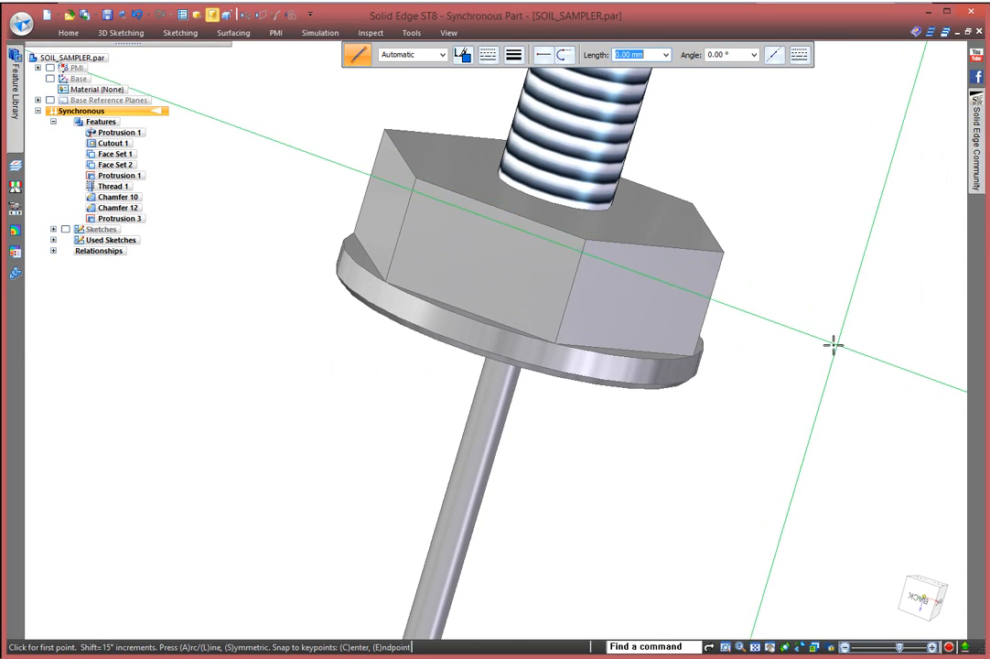
{"action": "left_click", "coordinate": [49, 78]}
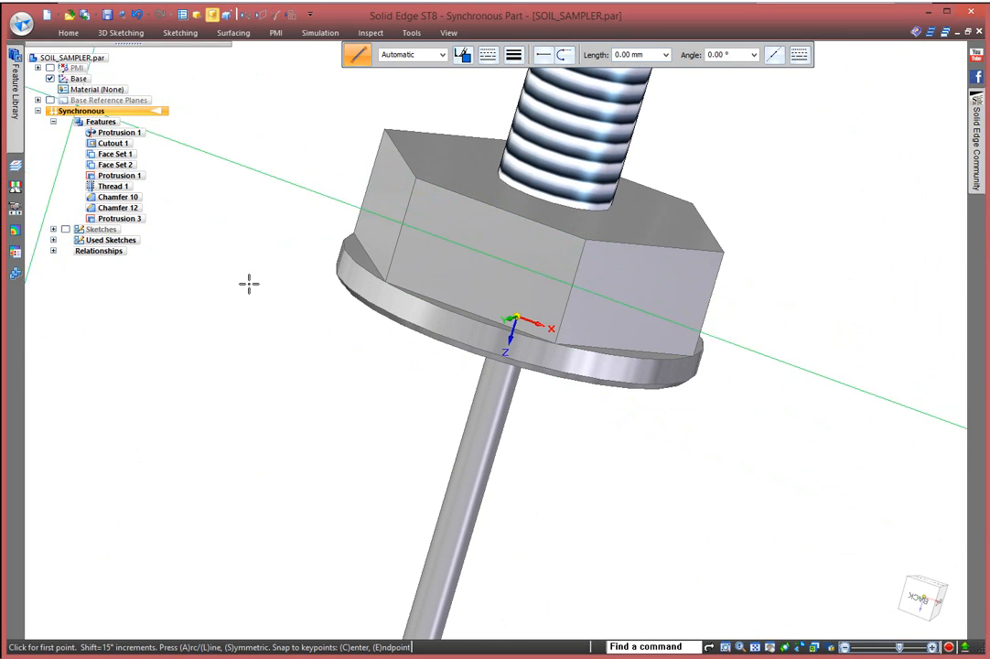
{"action": "right_click", "coordinate": [547, 340]}
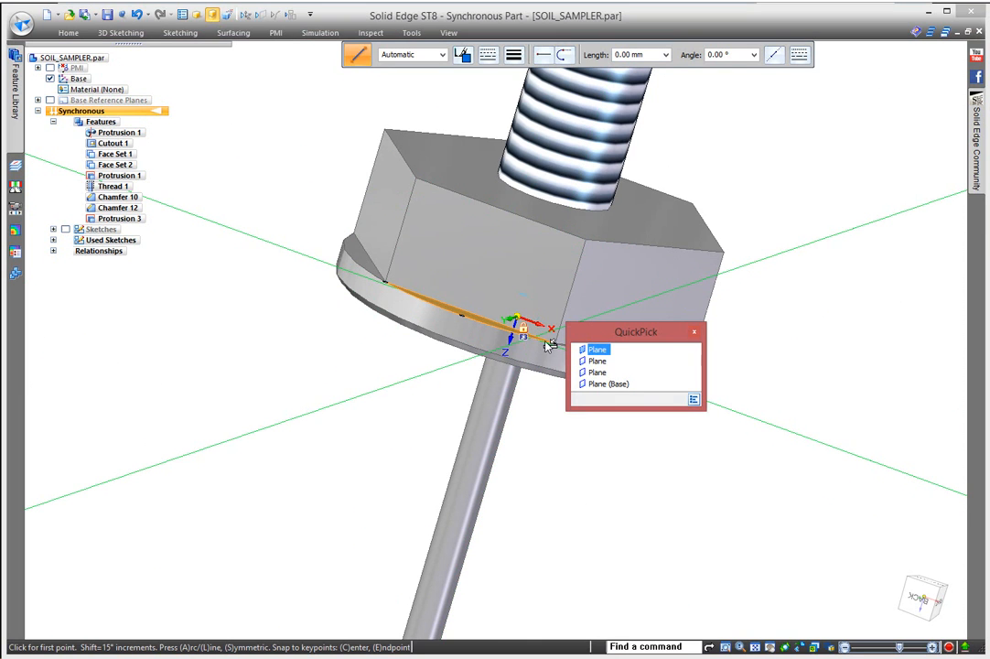
{"action": "left_click", "coordinate": [604, 385]}
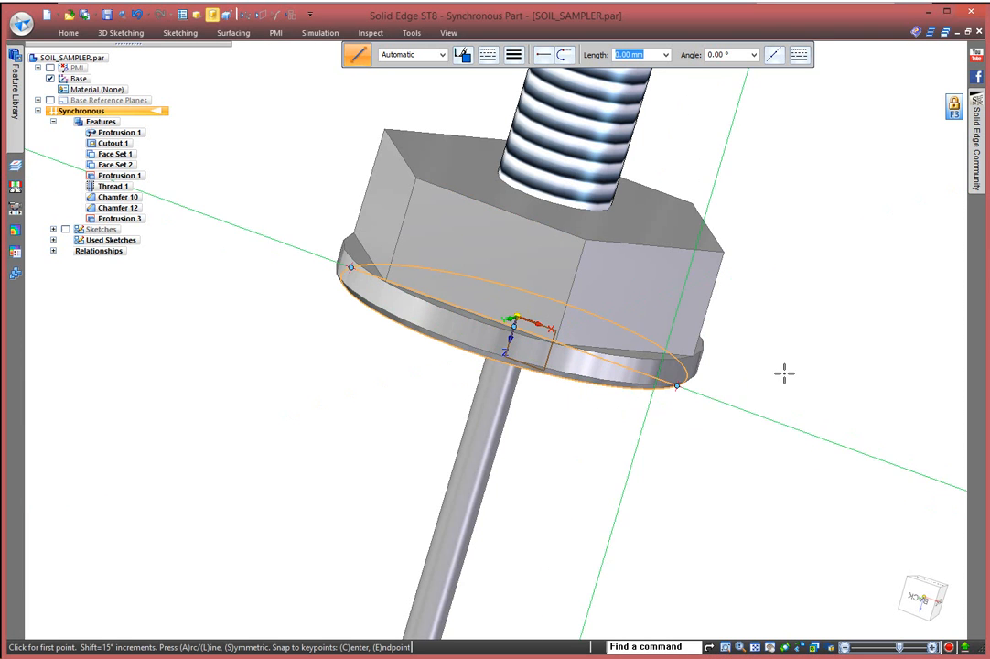
- Sketch a line to the midpoint of the hexagon's outer edge, a tangent 90° arc of 7.50 mm radius, and a line beyond the hexagon
{"action": "middle_click_drag", "start_coordinate": [760, 338], "coordinate": [784, 323]}
{"action": "left_click", "coordinate": [784, 337]}
{"action": "right_click", "coordinate": [759, 290]}
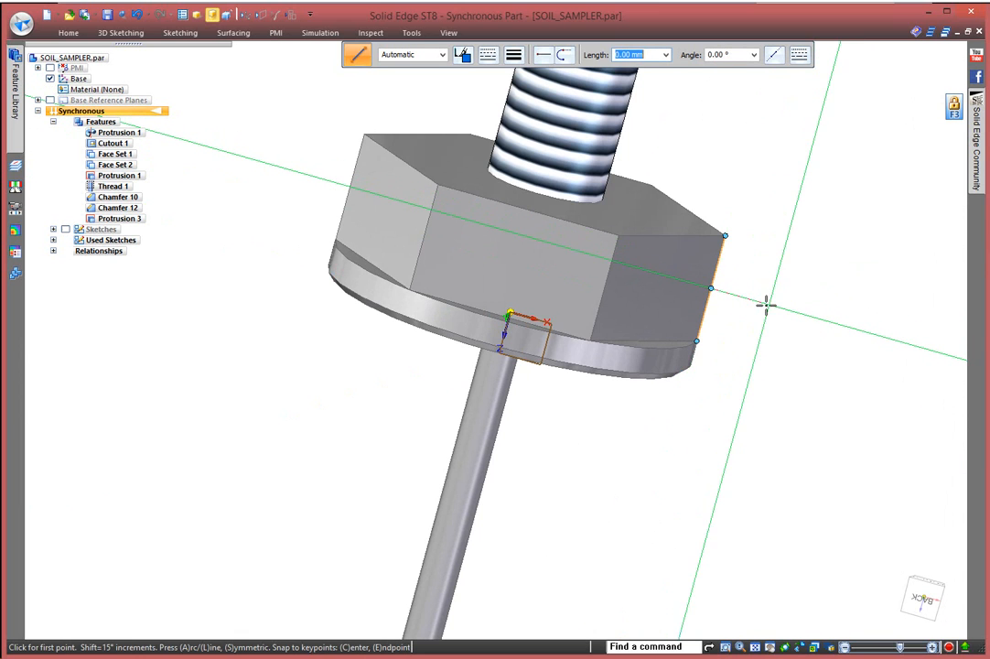
{"action": "left_click", "coordinate": [711, 289]}
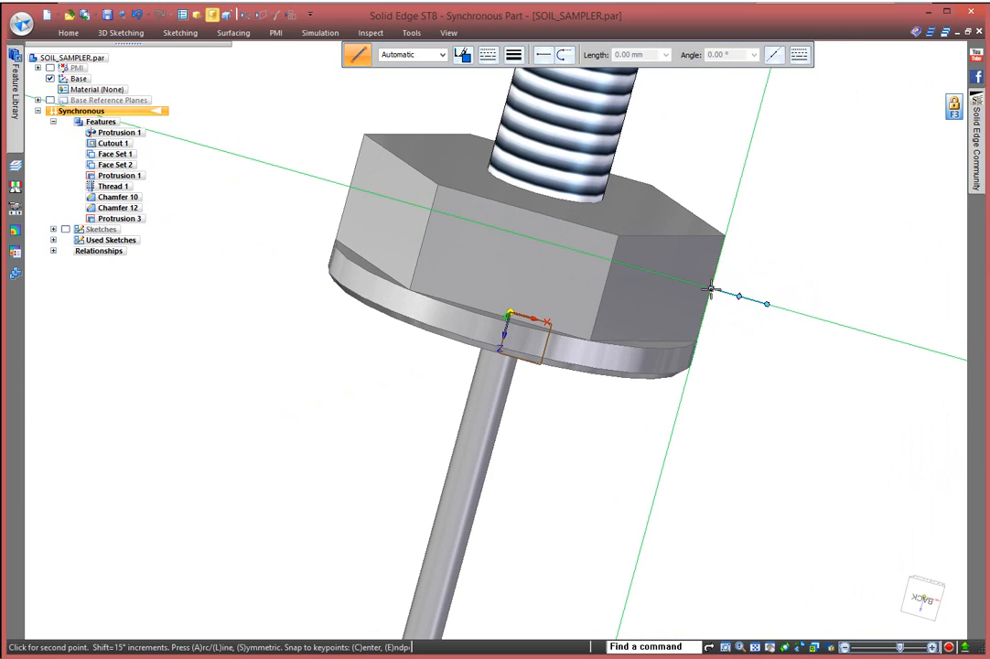
{"action": "key", "text": "a"}
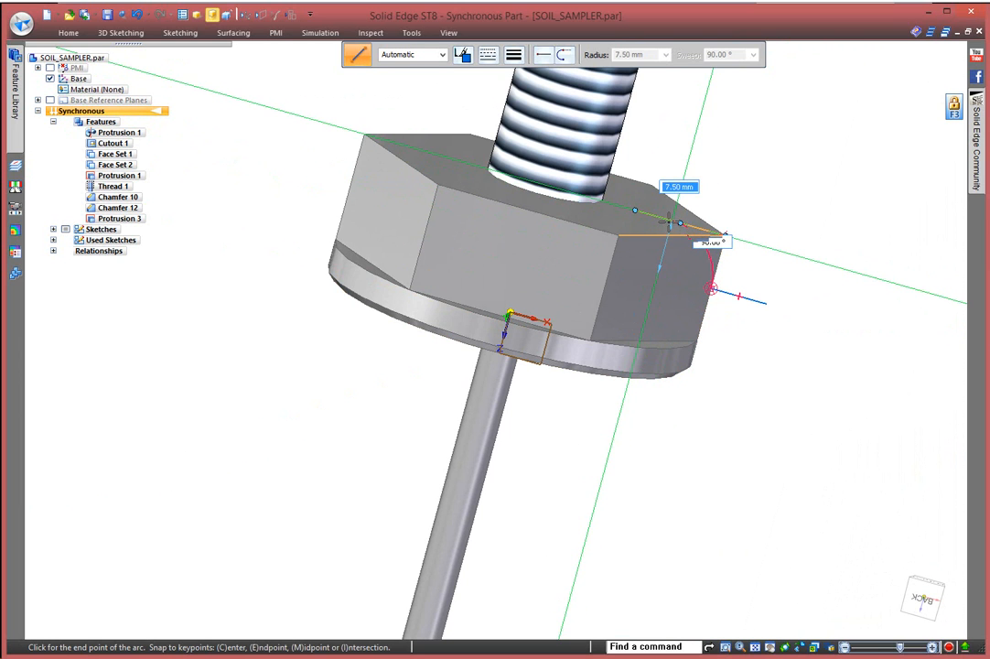
{"action": "left_click", "coordinate": [674, 221]}
{"action": "left_click", "coordinate": [686, 168]}
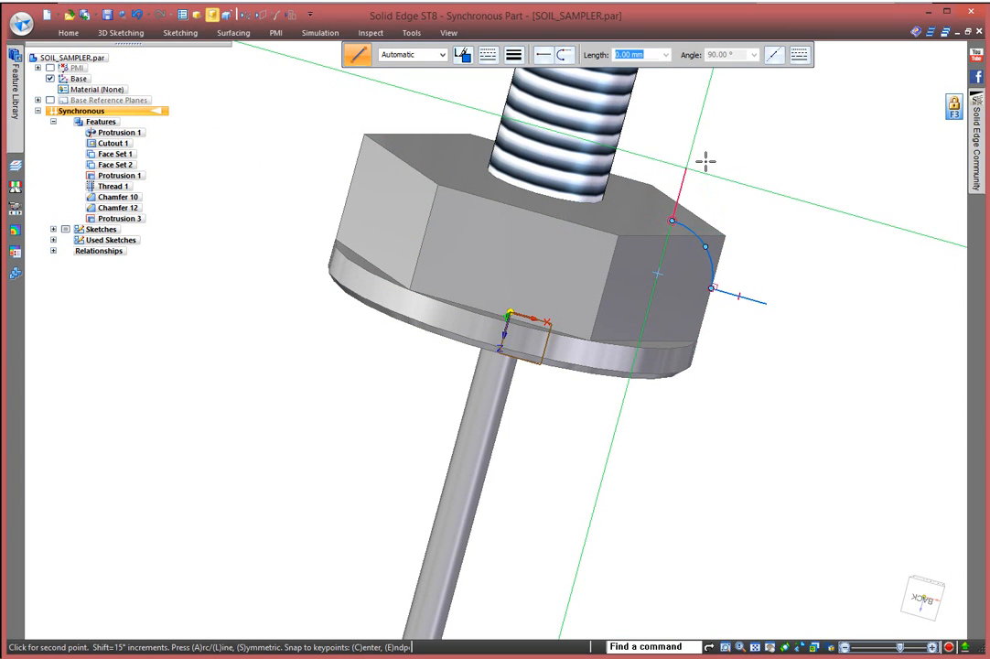
- Cut the hexagon's outer corners by revolving the open profile 360° about the threaded shaft's axis, and hide the sketch
{"action": "right_click", "coordinate": [802, 173]}
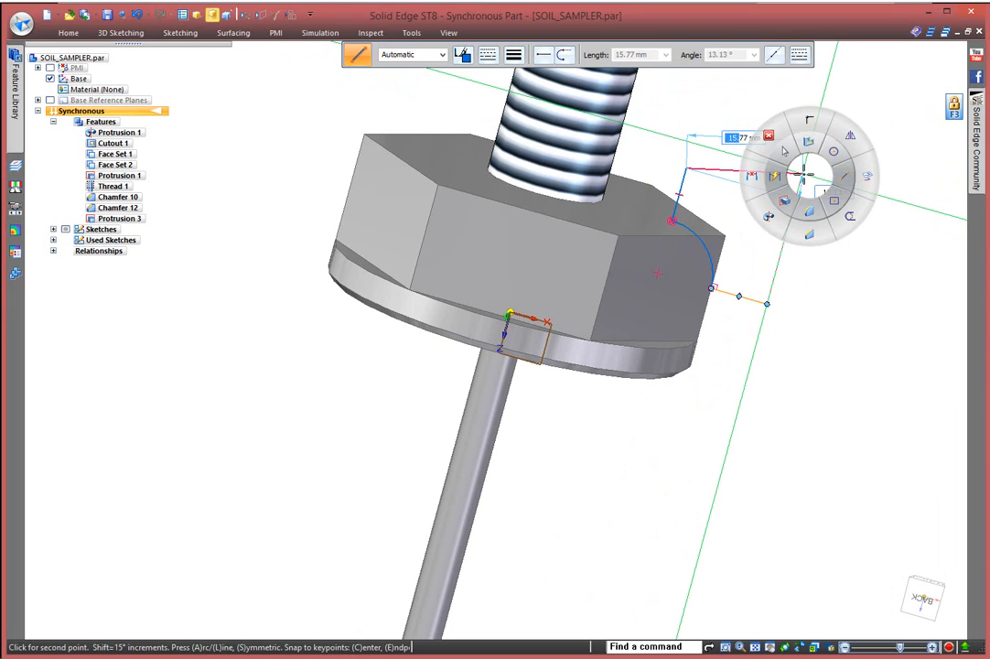
{"action": "left_click", "coordinate": [782, 205]}
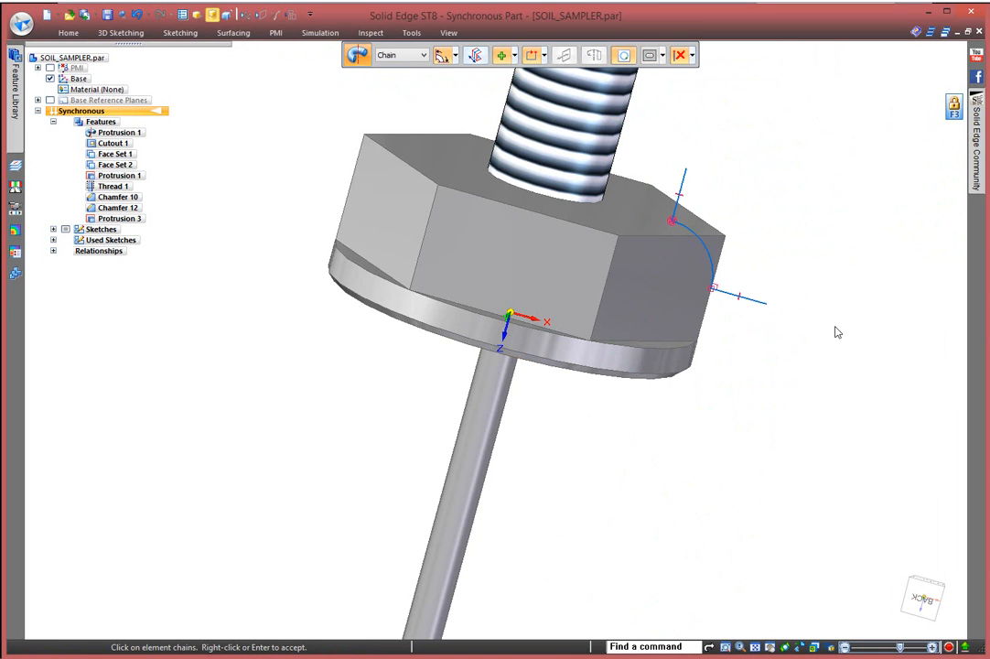
{"action": "left_click", "coordinate": [756, 301]}
{"action": "left_click", "coordinate": [514, 55]}
{"action": "left_click", "coordinate": [526, 89]}
{"action": "right_click", "coordinate": [814, 219]}
{"action": "left_click", "coordinate": [587, 137]}
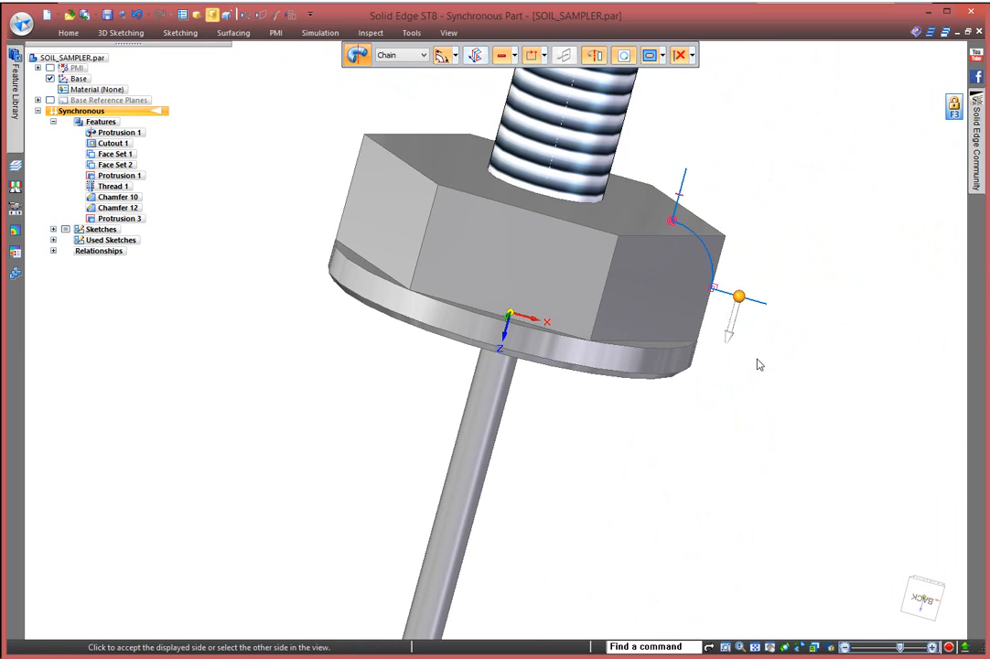
{"action": "left_click", "coordinate": [799, 209]}
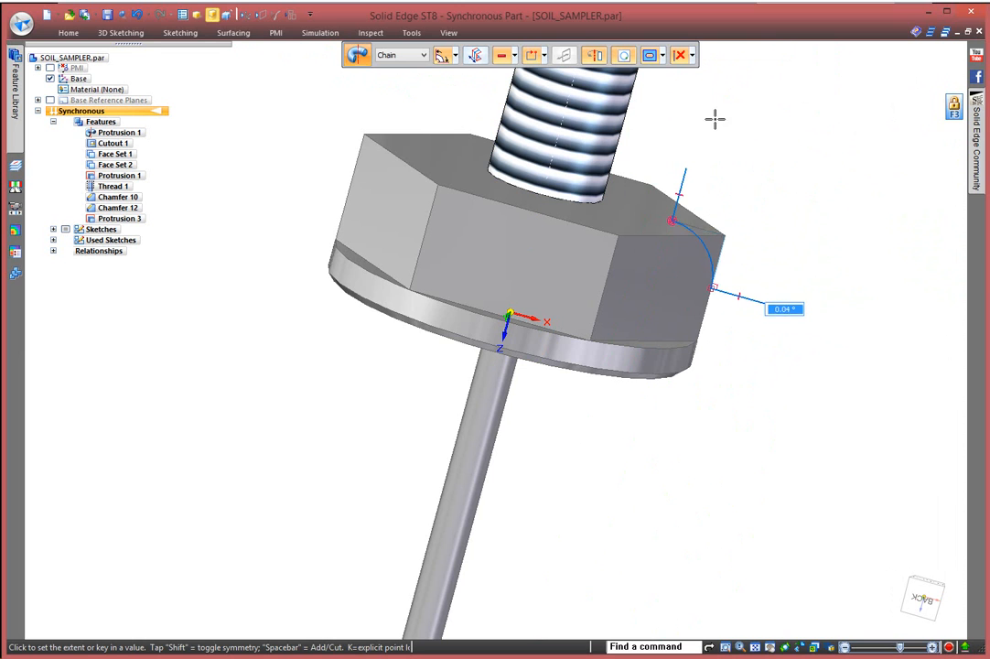
{"action": "left_click", "coordinate": [450, 56]}
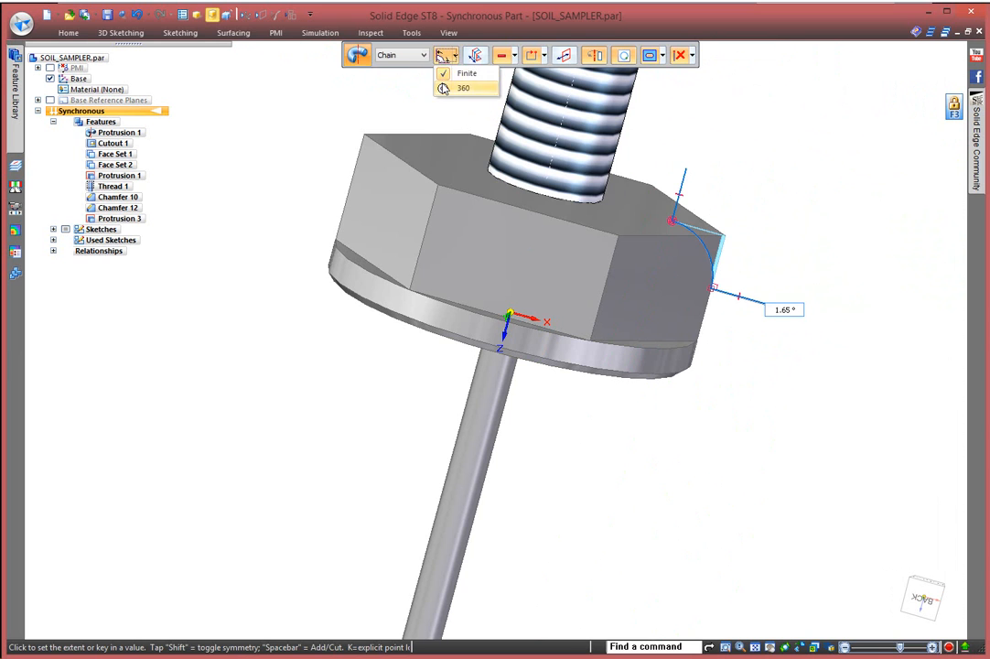
{"action": "left_click", "coordinate": [443, 89]}
{"action": "left_click", "coordinate": [65, 239]}
- Orient the part with the spike pointing up and transition it to the ordered environment
{"action": "middle_click_drag", "start_coordinate": [256, 360], "coordinate": [206, 393]}
{"action": "middle_click_drag", "start_coordinate": [352, 128], "coordinate": [297, 400]}
{"action": "middle_click", "coordinate": [325, 375]}
{"action": "middle_click", "coordinate": [325, 375]}
{"action": "middle_click_drag", "start_coordinate": [416, 209], "coordinate": [287, 315]}
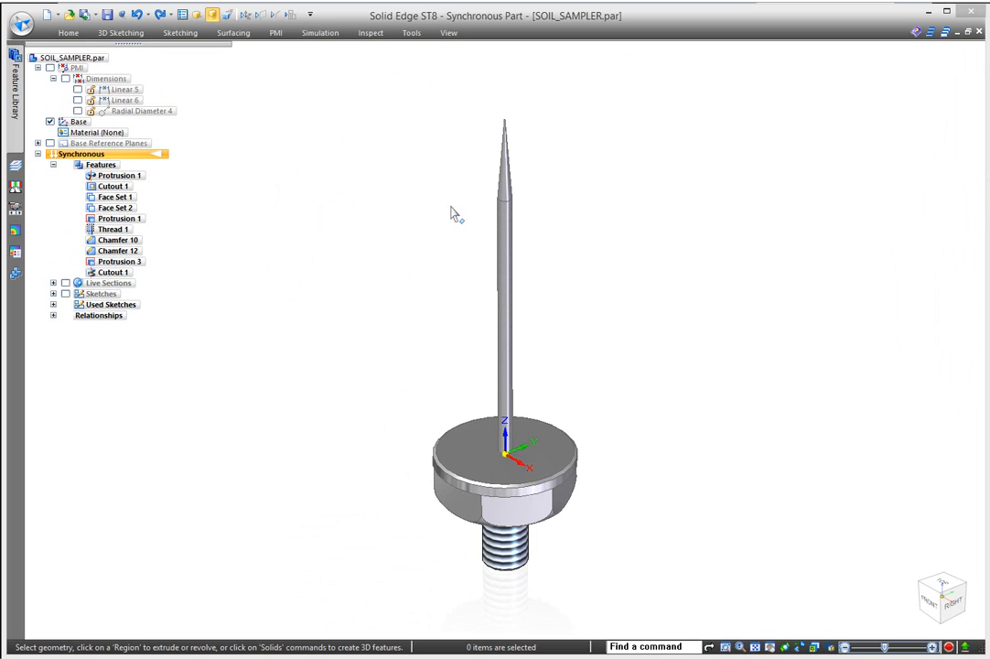
{"action": "left_click", "coordinate": [149, 145]}
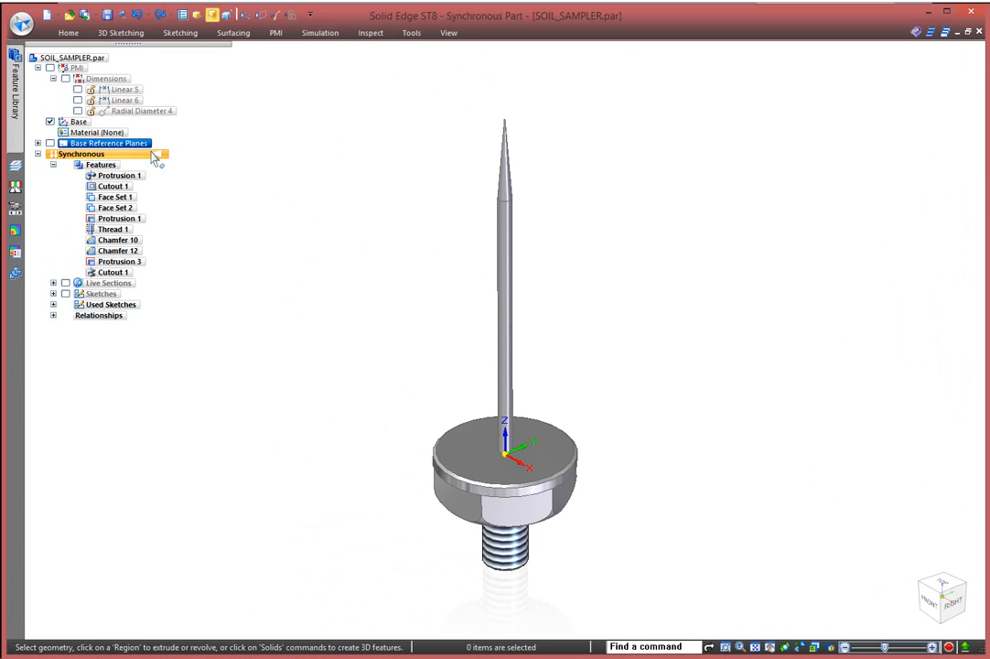
{"action": "right_click", "coordinate": [151, 161]}
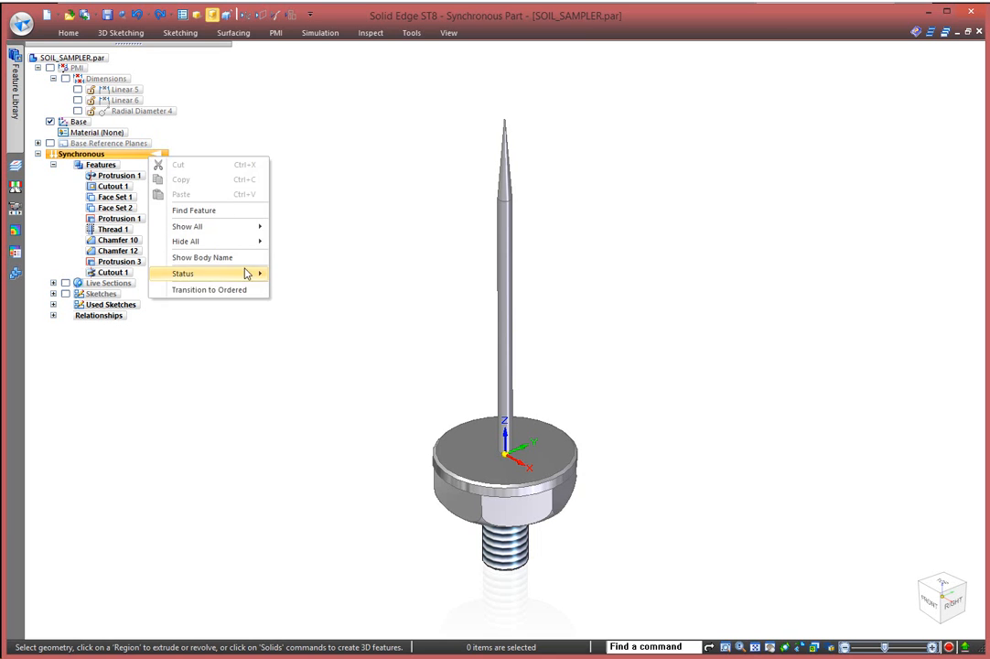
{"action": "left_click", "coordinate": [215, 289]}
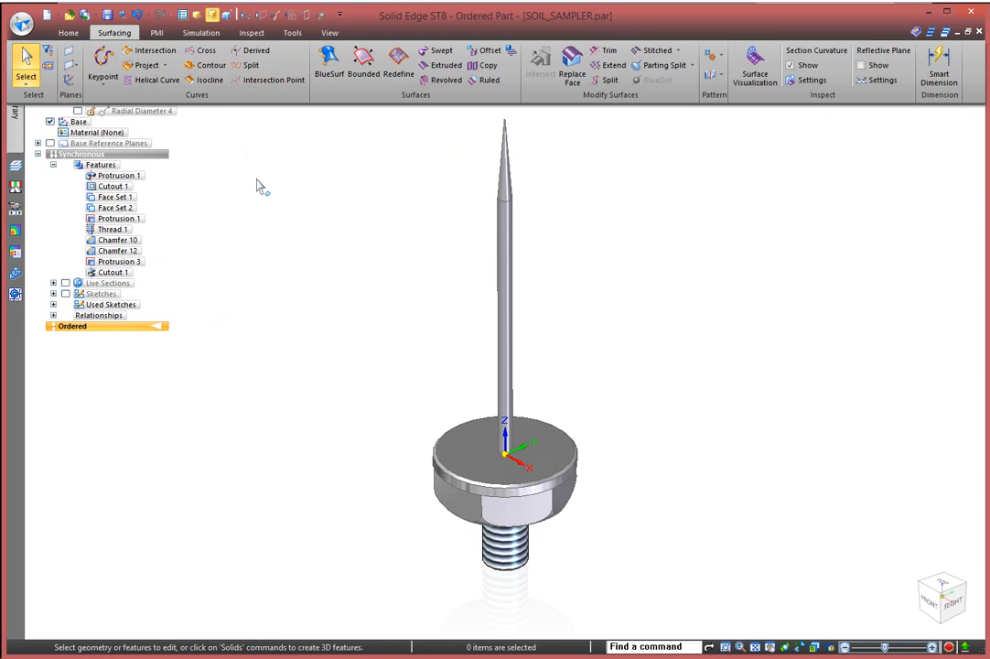
- Start a helical curve with its axis from the spike's tip to the origin and its start point along X, about 28.6 mm in diameter
{"action": "left_click", "coordinate": [151, 83]}
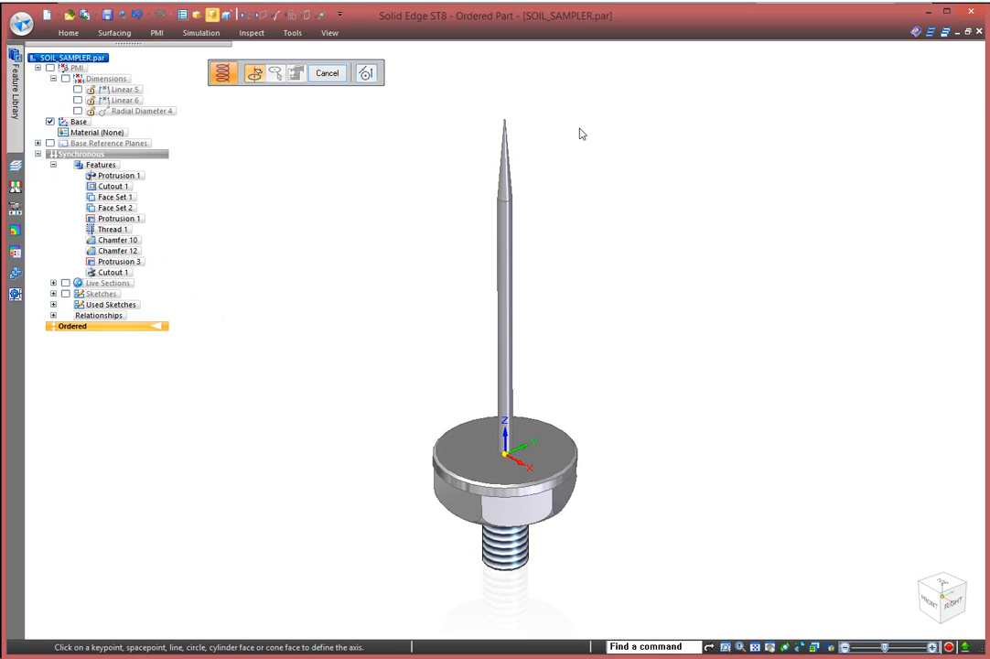
{"action": "left_click", "coordinate": [505, 121]}
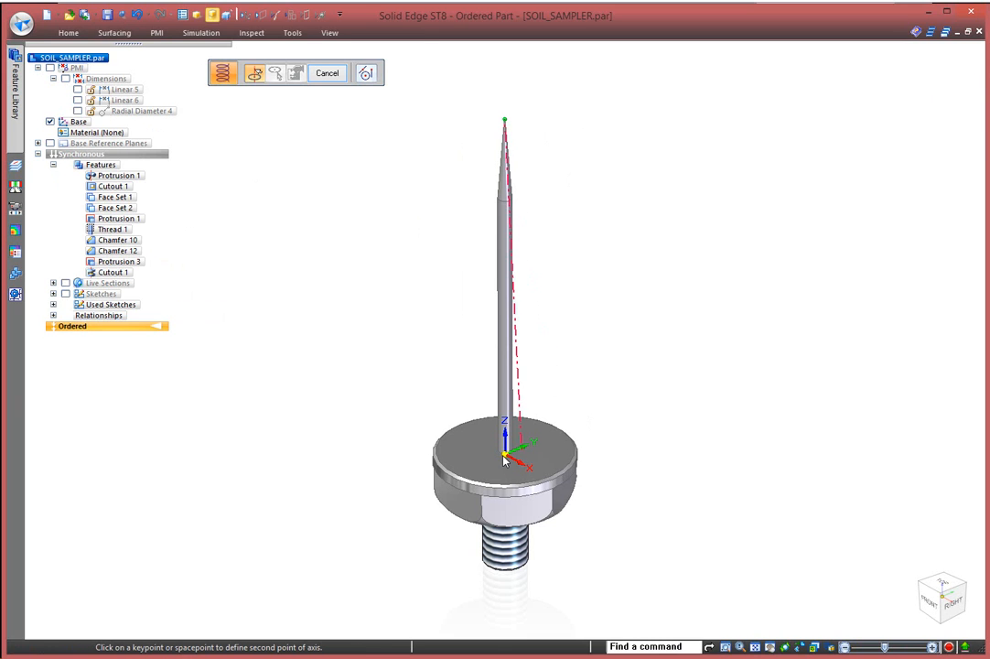
{"action": "left_click", "coordinate": [504, 455]}
{"action": "left_click", "coordinate": [505, 455]}
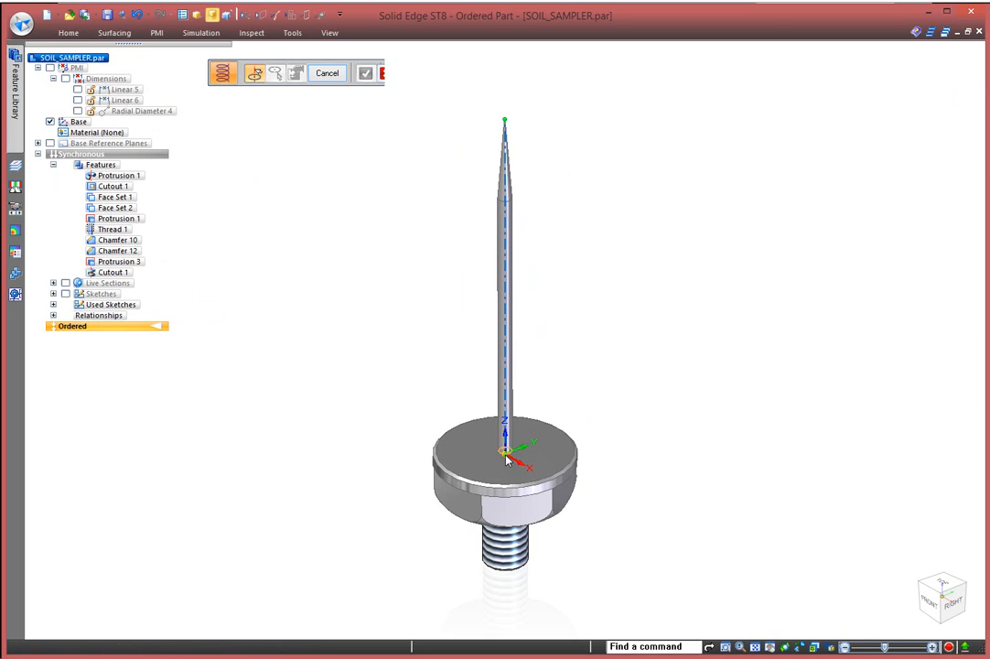
{"action": "left_click", "coordinate": [530, 471]}
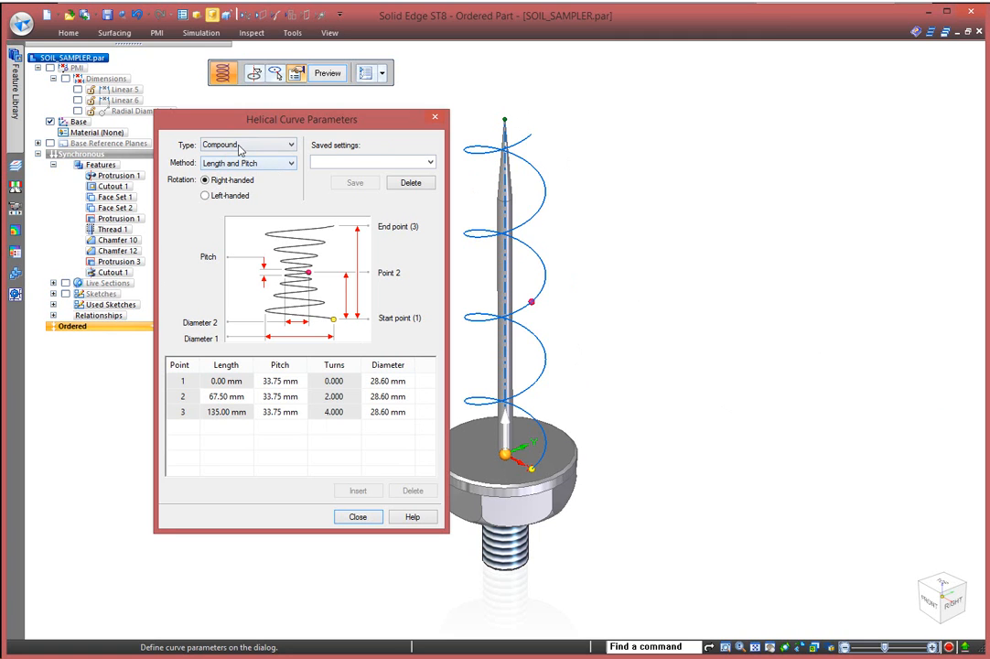
- Keep the helix type as Compound and insert two additional points after point 1 in the parameter table
{"action": "left_click", "coordinate": [293, 146]}
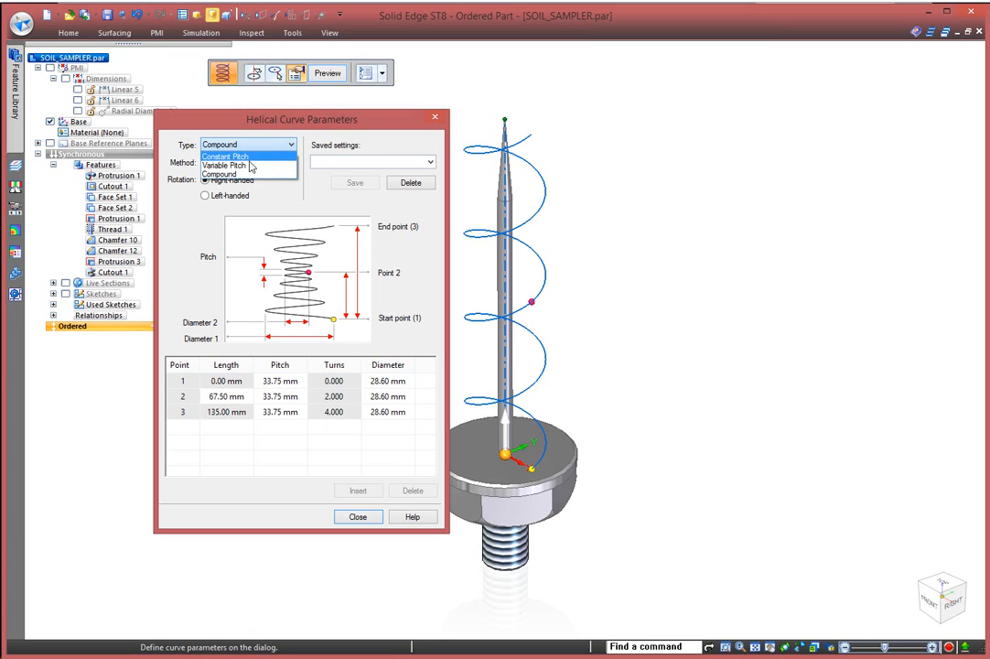
{"action": "left_click", "coordinate": [246, 146]}
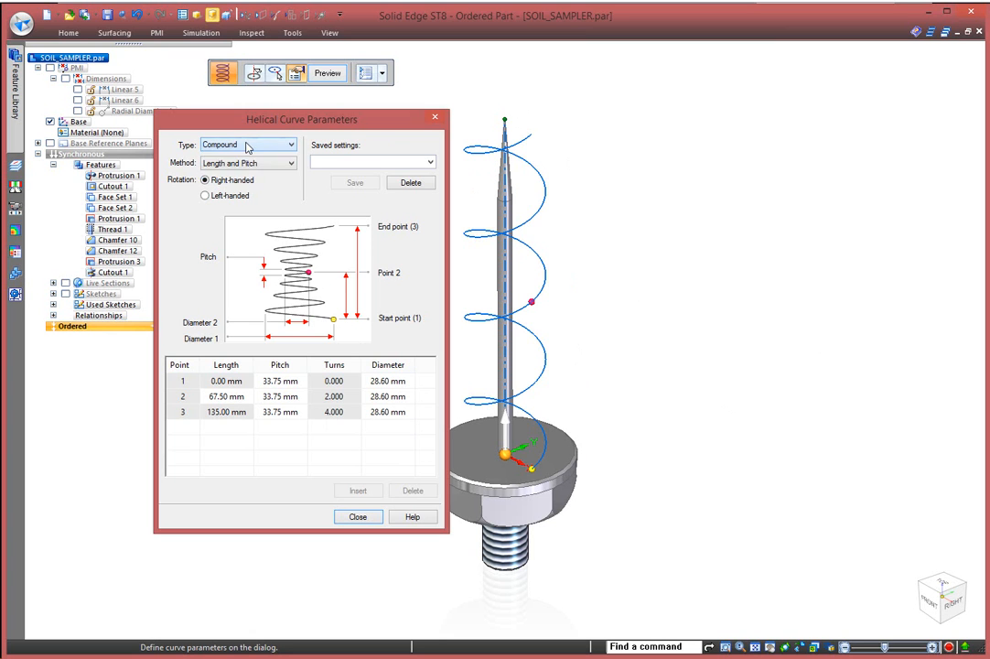
{"action": "left_click", "coordinate": [180, 383]}
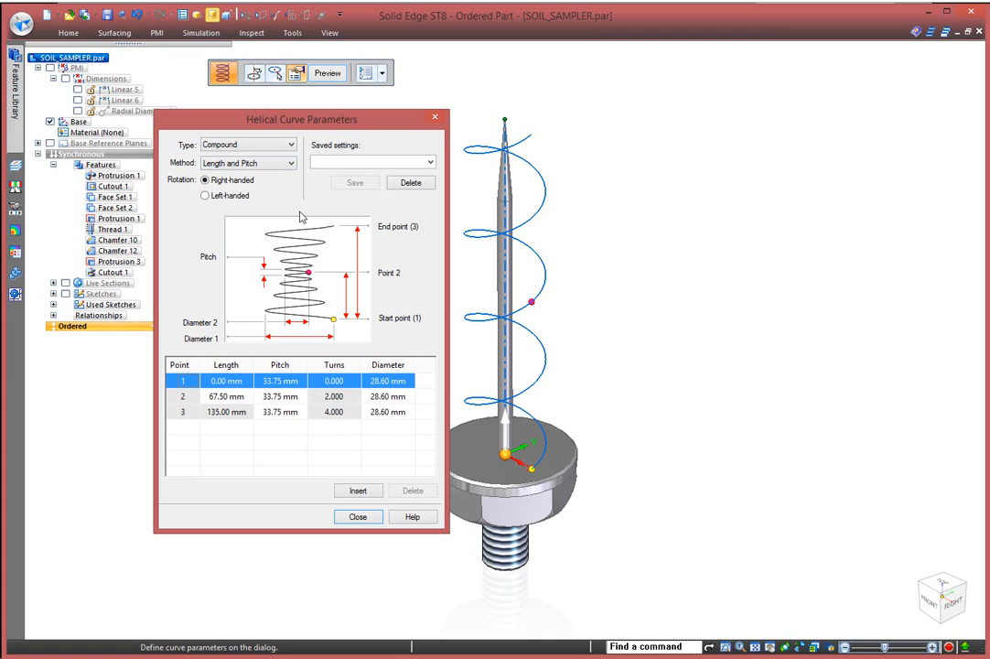
{"action": "left_click", "coordinate": [356, 490]}
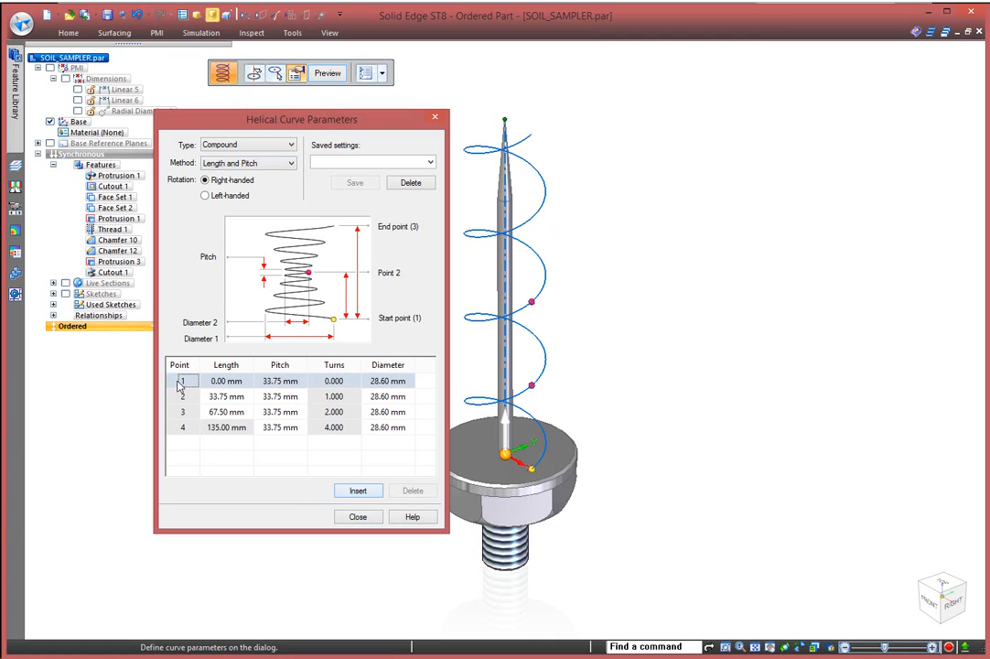
{"action": "left_click", "coordinate": [361, 489]}
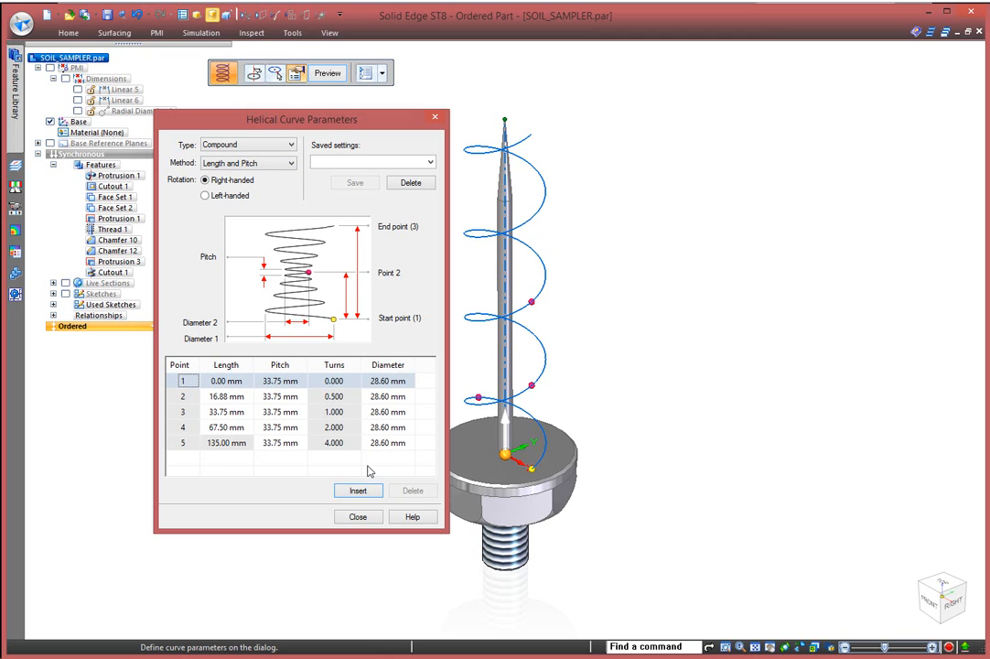
- Set the helix diameter to 46 mm at points 1 and 2 and to 8 mm at point 5
{"action": "left_click", "coordinate": [385, 380]}
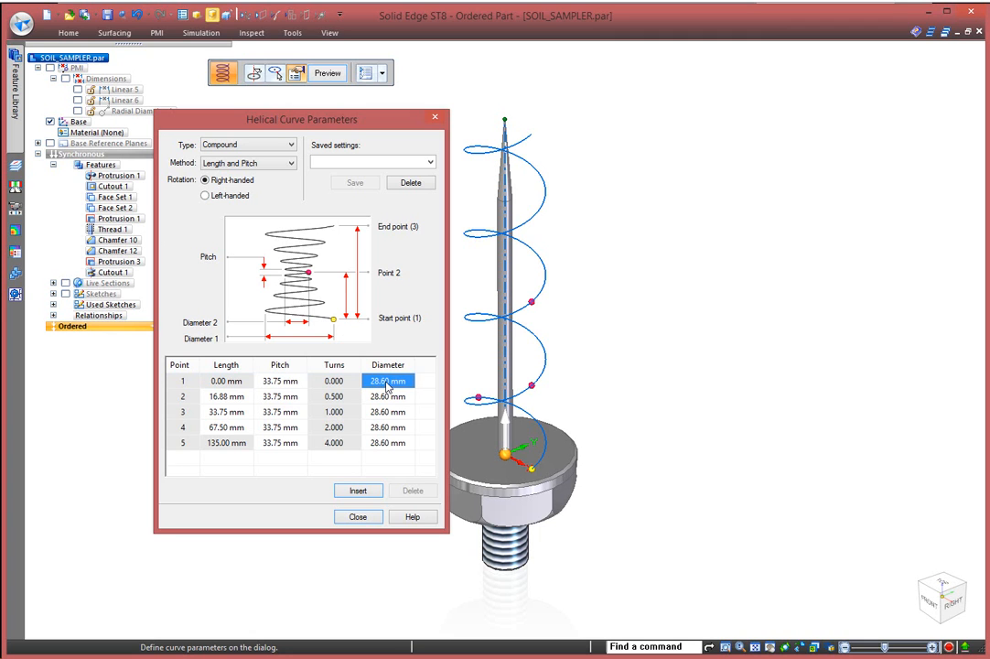
{"action": "type", "text": "7"}
{"action": "key", "text": "Return"}
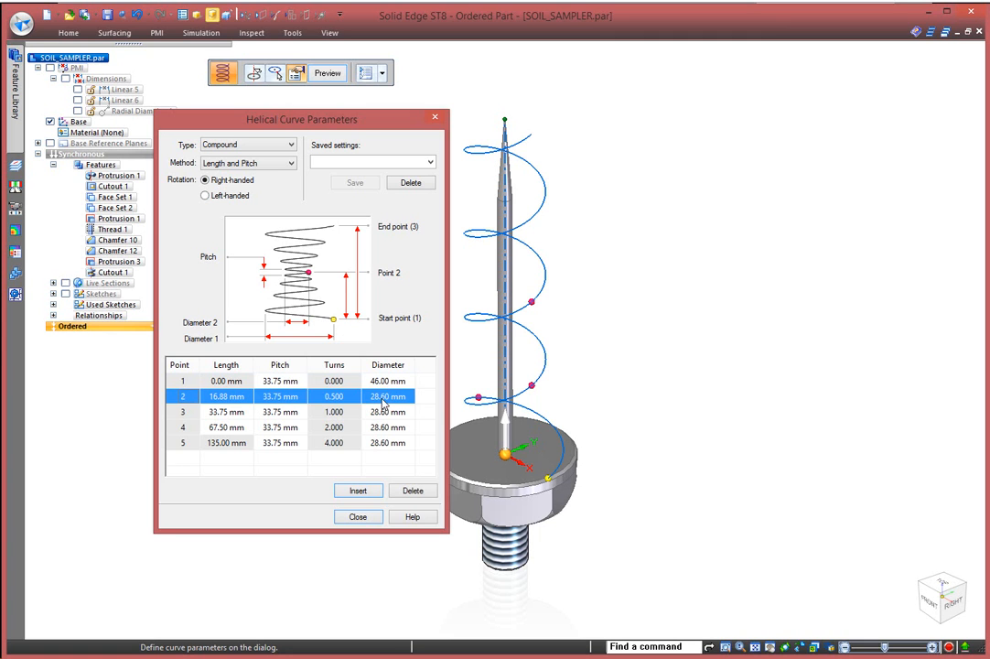
{"action": "left_click", "coordinate": [383, 398]}
{"action": "type", "text": "46"}
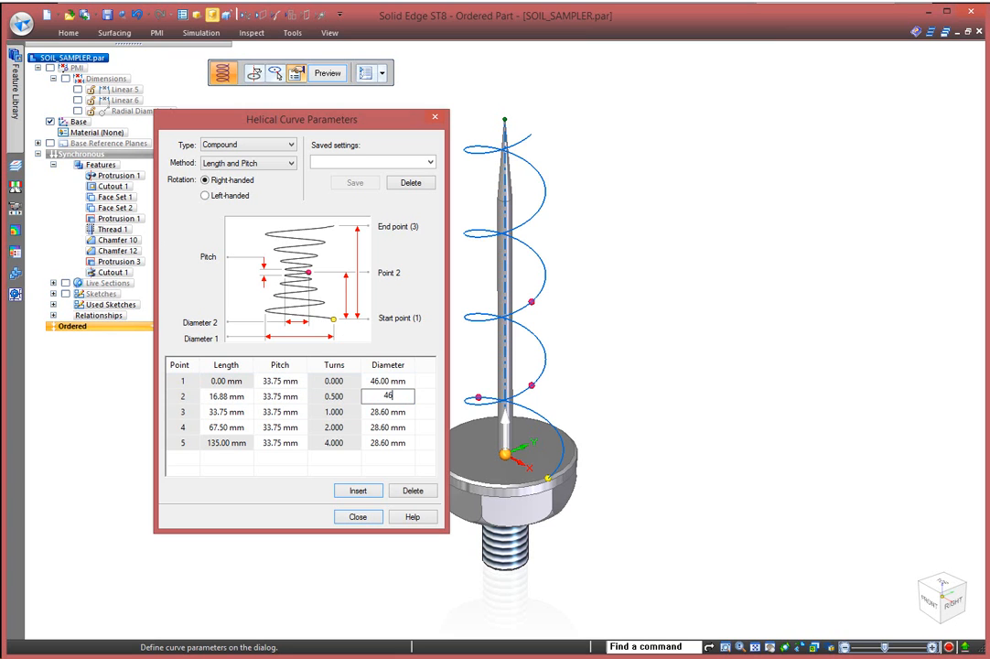
{"action": "key", "text": "Return"}
{"action": "left_click", "coordinate": [380, 445]}
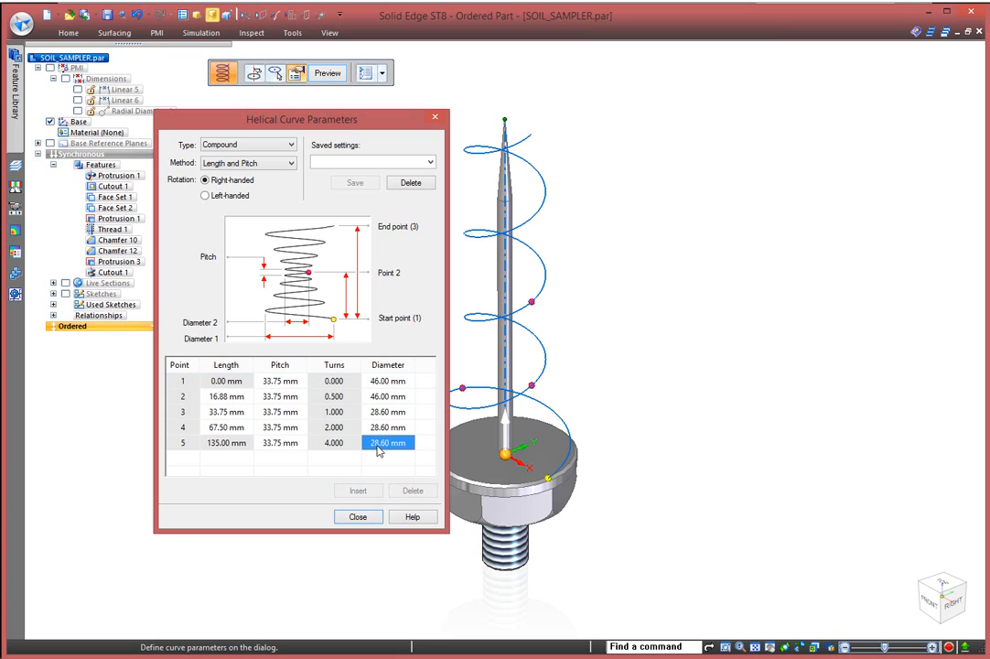
{"action": "type", "text": "8"}
{"action": "key", "text": "Return"}
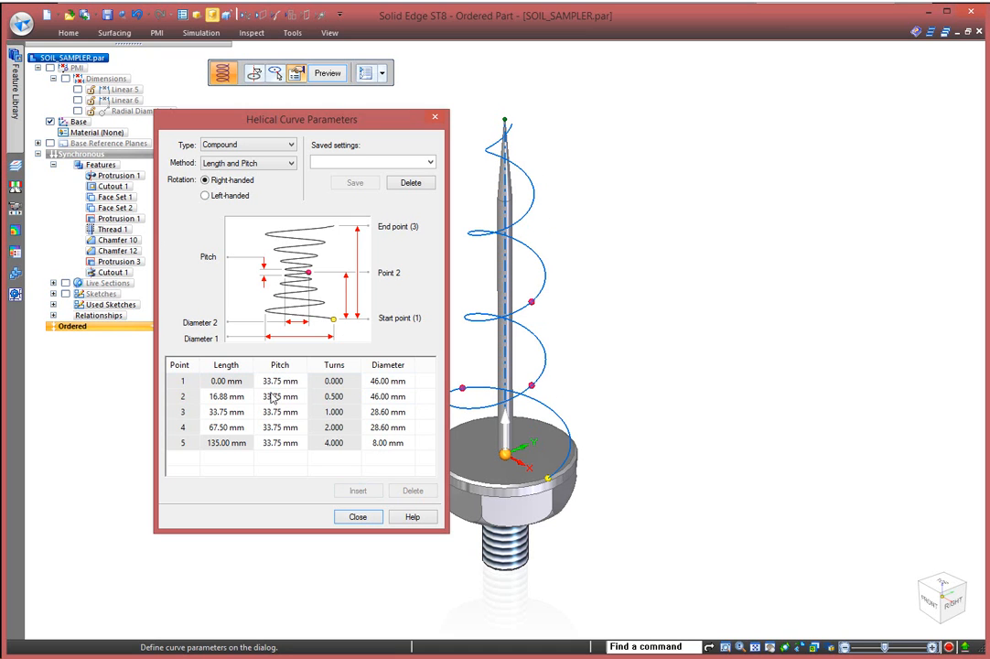
- Set the length at point 2 to 25 mm and the pitch at points 1 and 2 to 10 mm
{"action": "left_click", "coordinate": [229, 397]}
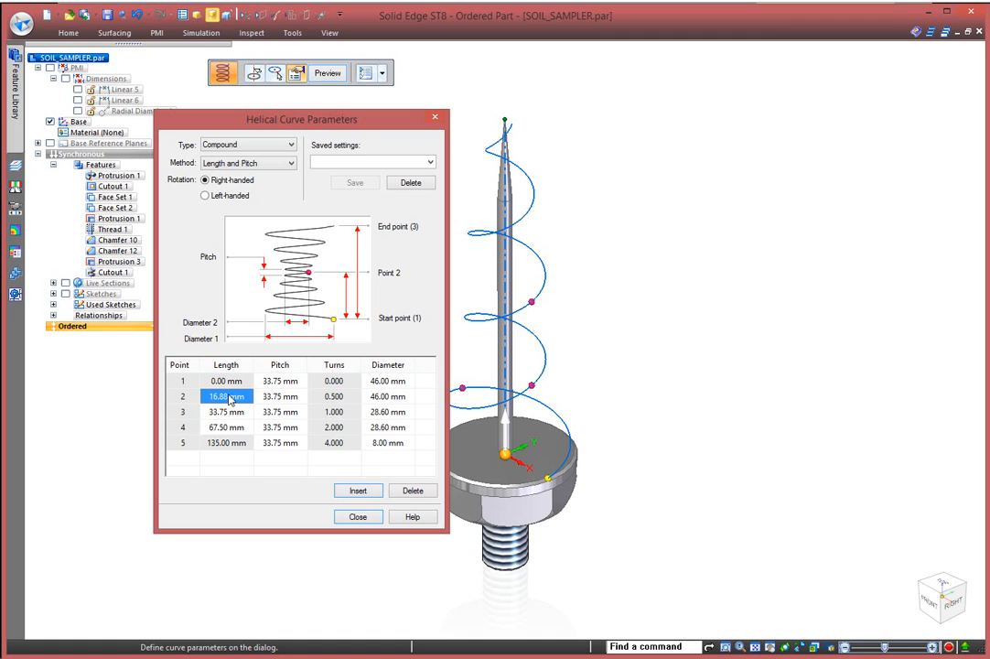
{"action": "type", "text": "25"}
{"action": "key", "text": "Return"}
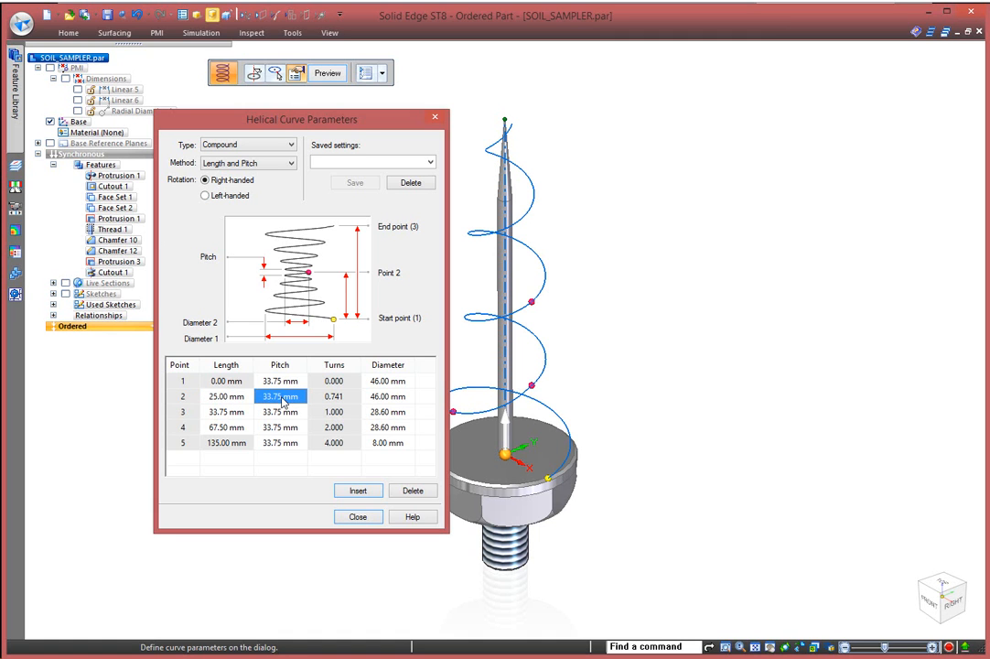
{"action": "left_click", "coordinate": [280, 383]}
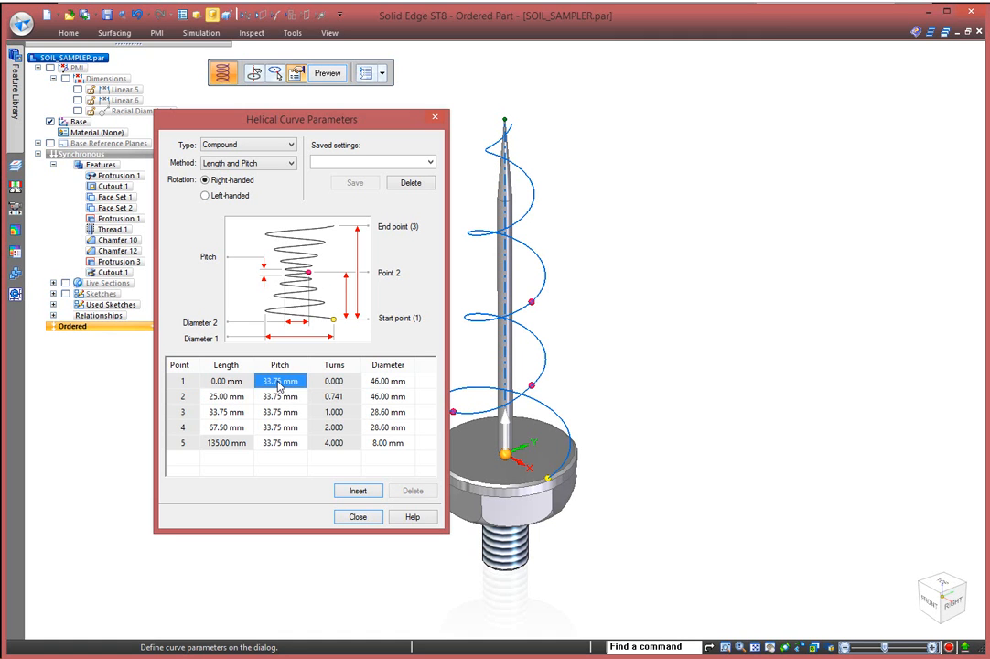
{"action": "type", "text": "10"}
{"action": "key", "text": "Tab"}
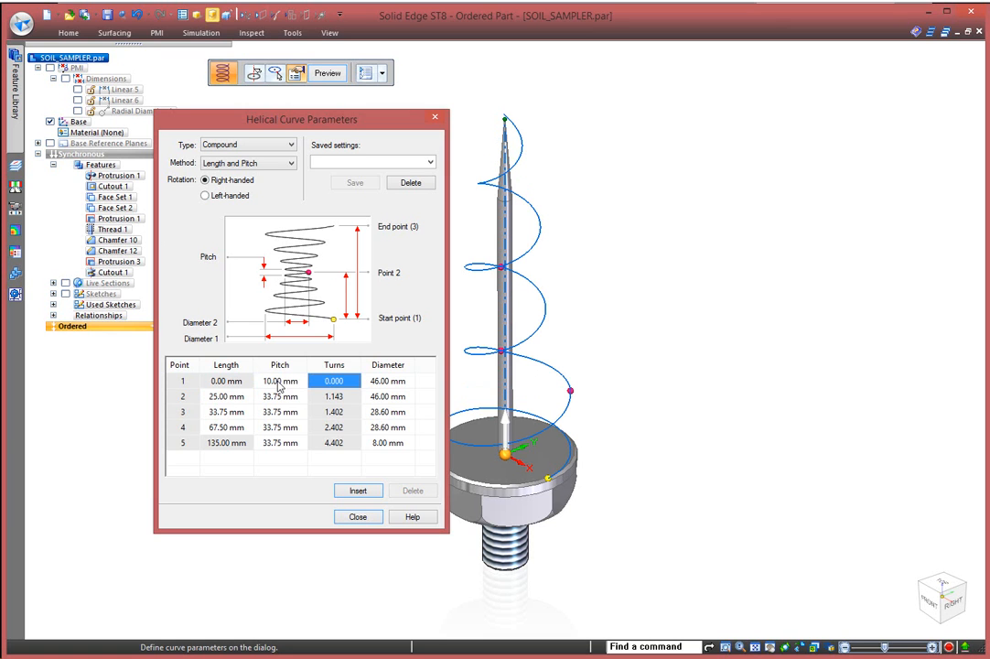
{"action": "left_click", "coordinate": [268, 400]}
{"action": "type", "text": "10"}
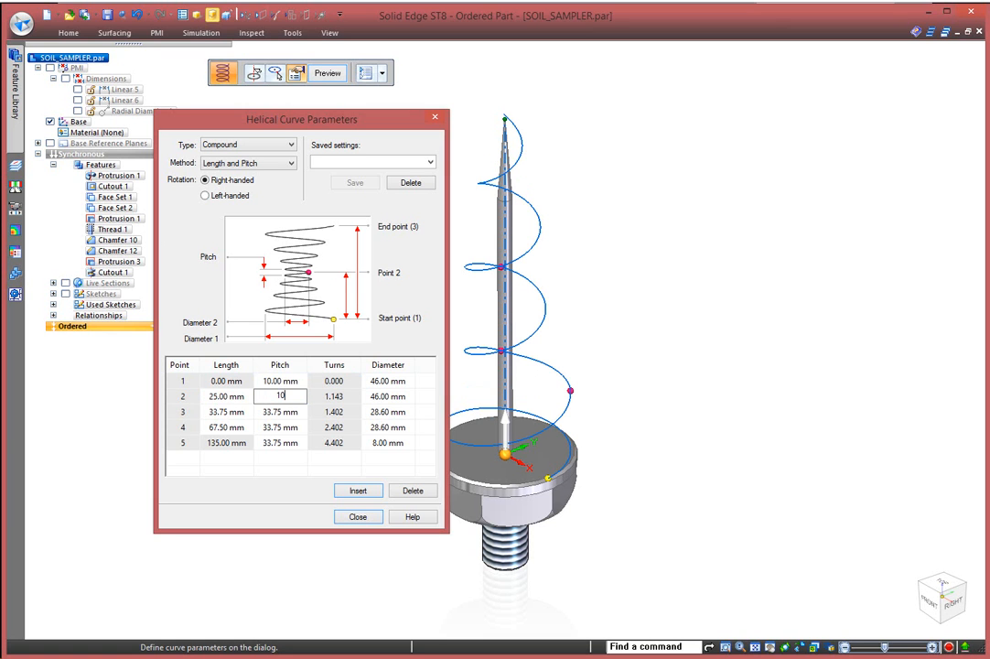
{"action": "key", "text": "Tab"}
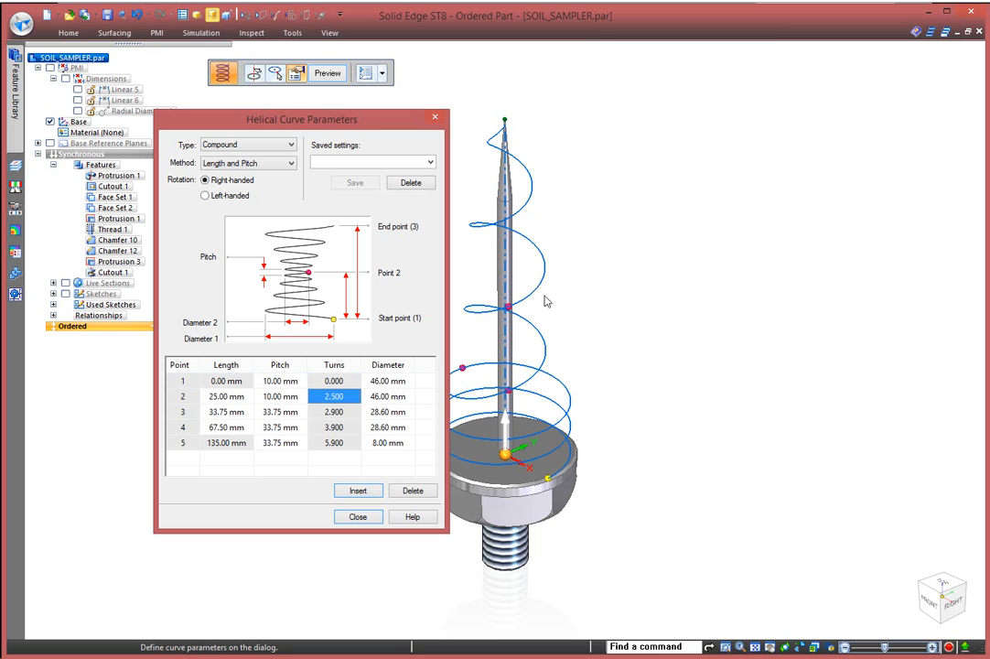
- Load the saved Earth Probe settings for the helical curve, preview it, and finish the feature
{"action": "left_click", "coordinate": [430, 164]}
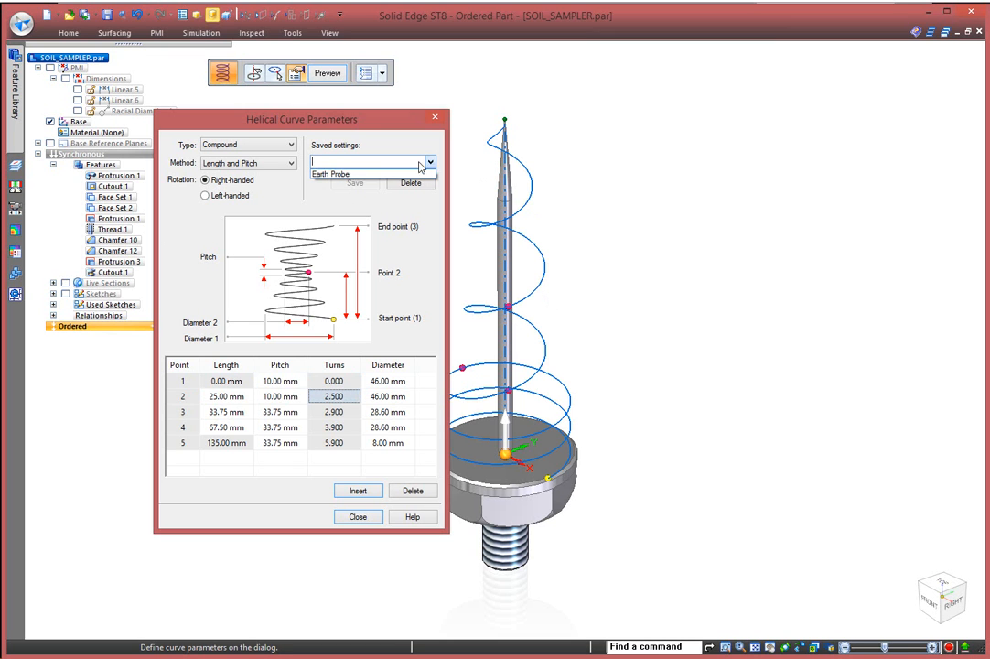
{"action": "left_click", "coordinate": [333, 174]}
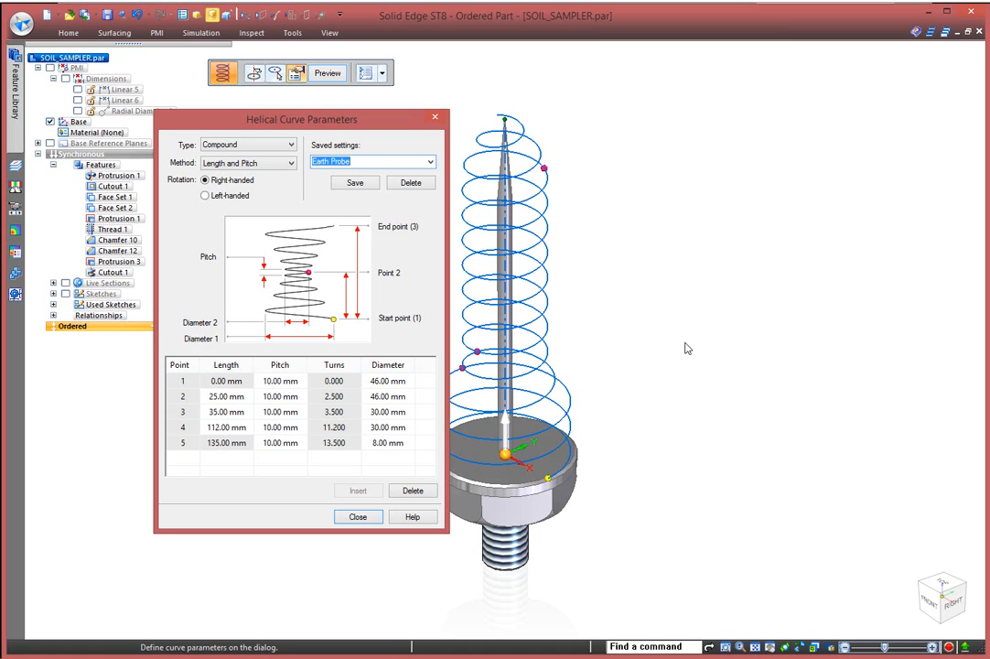
{"action": "left_click", "coordinate": [327, 73]}
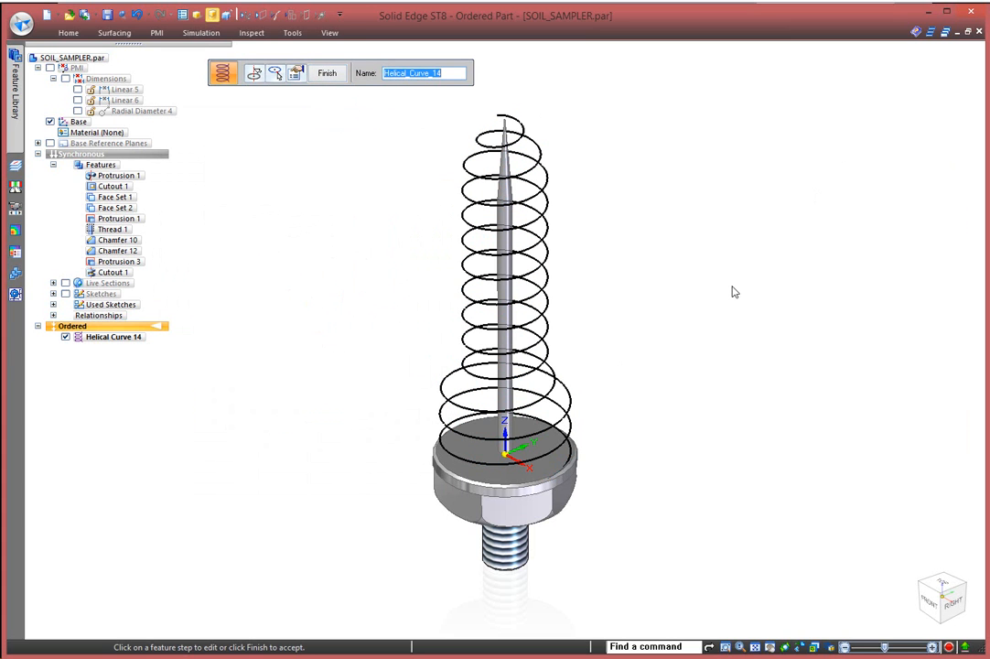
{"action": "left_click", "coordinate": [327, 73]}
- Start a swept protrusion and accept the helical curve as its path
{"action": "middle_click_drag", "start_coordinate": [338, 240], "coordinate": [396, 163]}
{"action": "scroll", "coordinate": [446, 111], "scroll_direction": "up", "scroll_amount": 2}
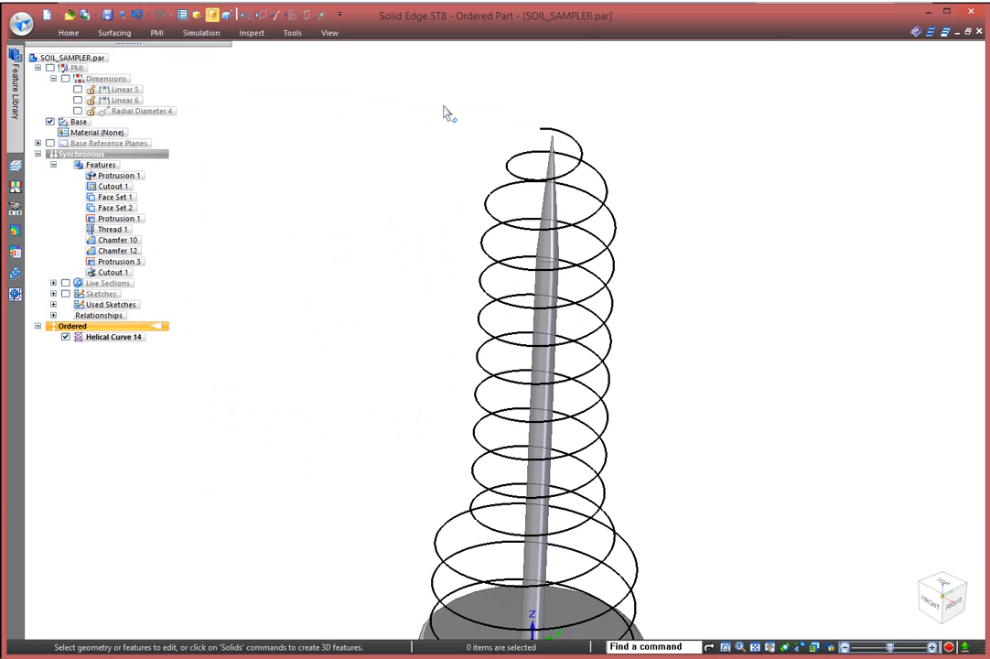
{"action": "left_click", "coordinate": [70, 36]}
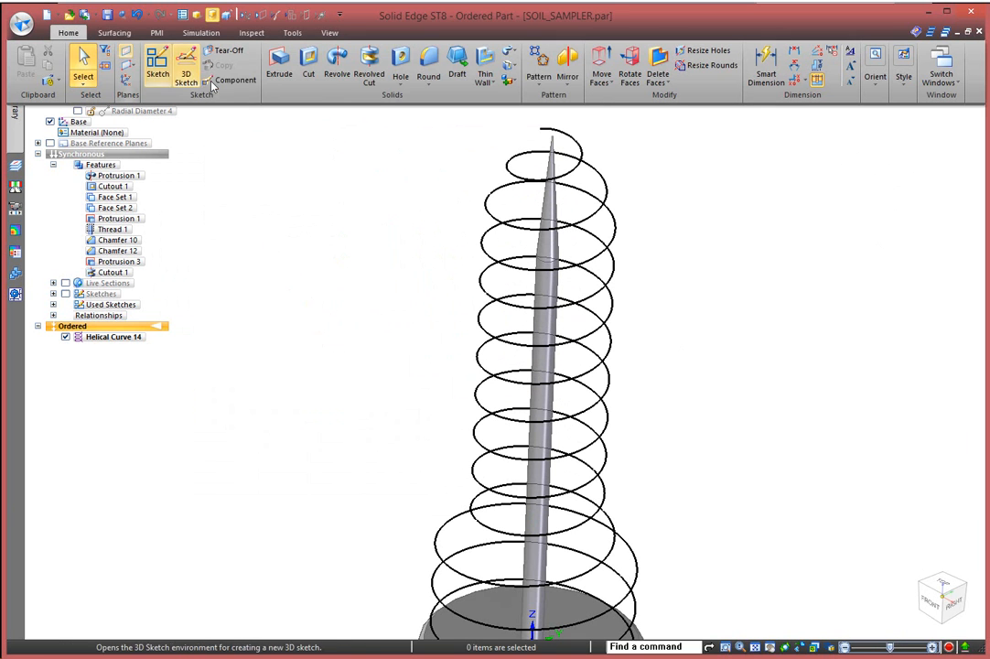
{"action": "left_click", "coordinate": [511, 50]}
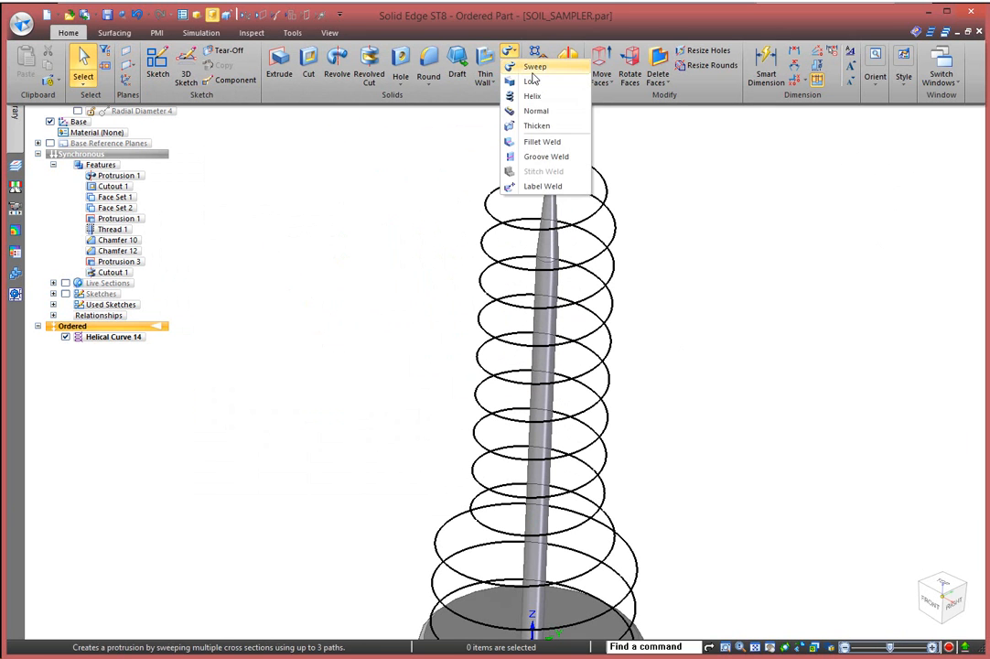
{"action": "left_click", "coordinate": [534, 66]}
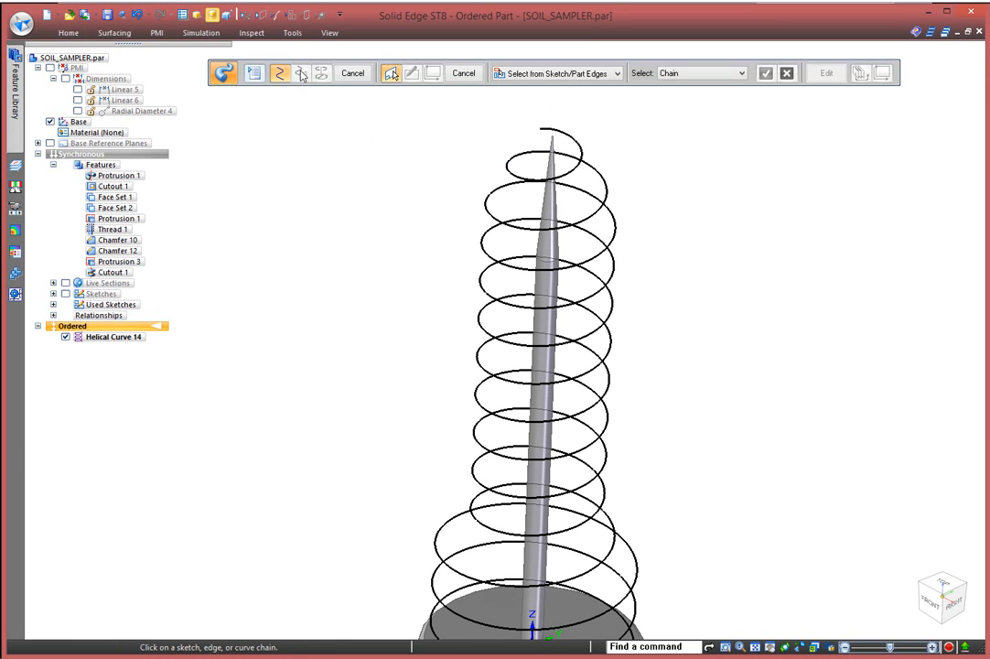
{"action": "left_click", "coordinate": [576, 144]}
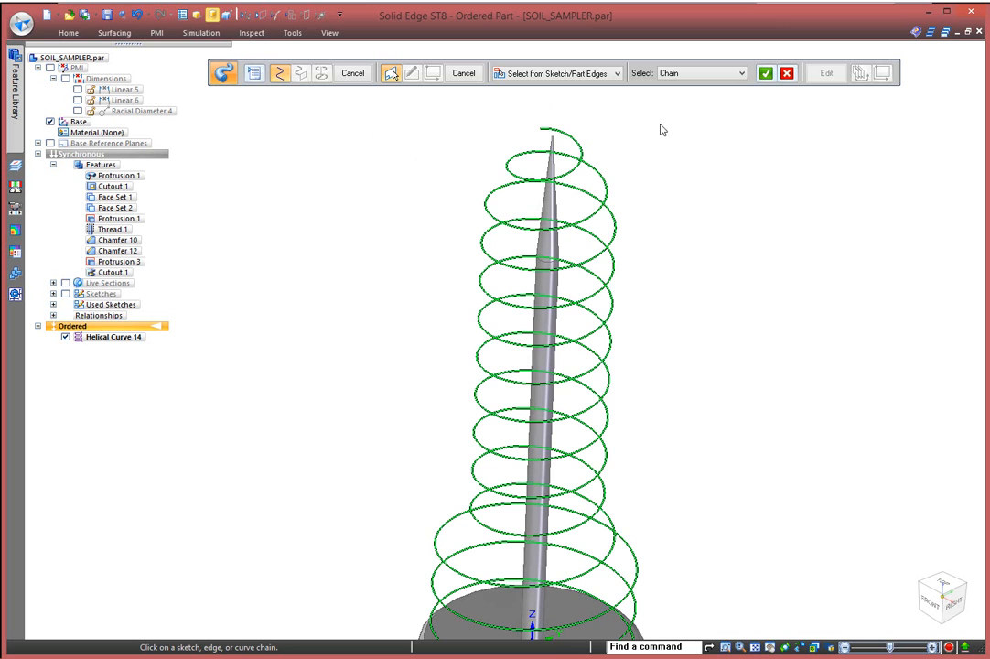
{"action": "left_click", "coordinate": [765, 74]}
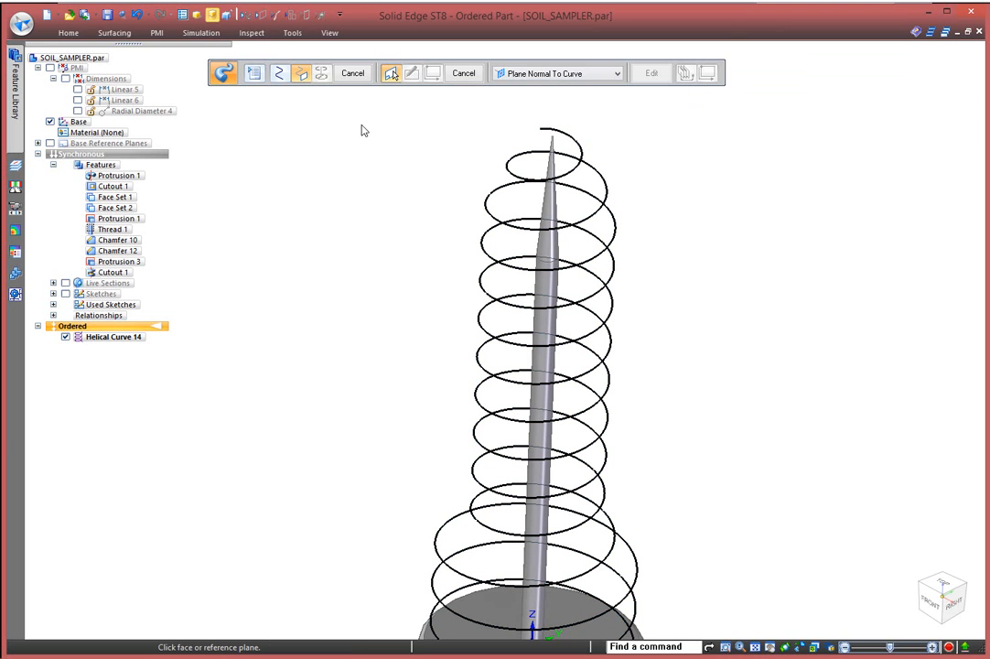
- Place the sweep's cross-section sketch plane normal to the helical curve at position 0.000, at its upper end
{"action": "left_click", "coordinate": [552, 132]}
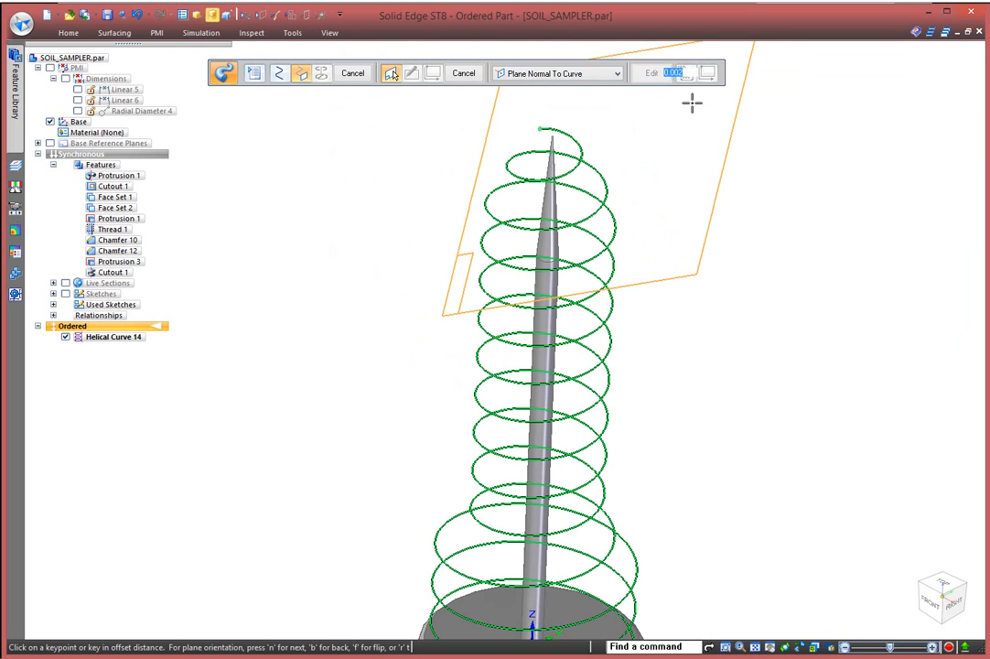
{"action": "left_click", "coordinate": [707, 76]}
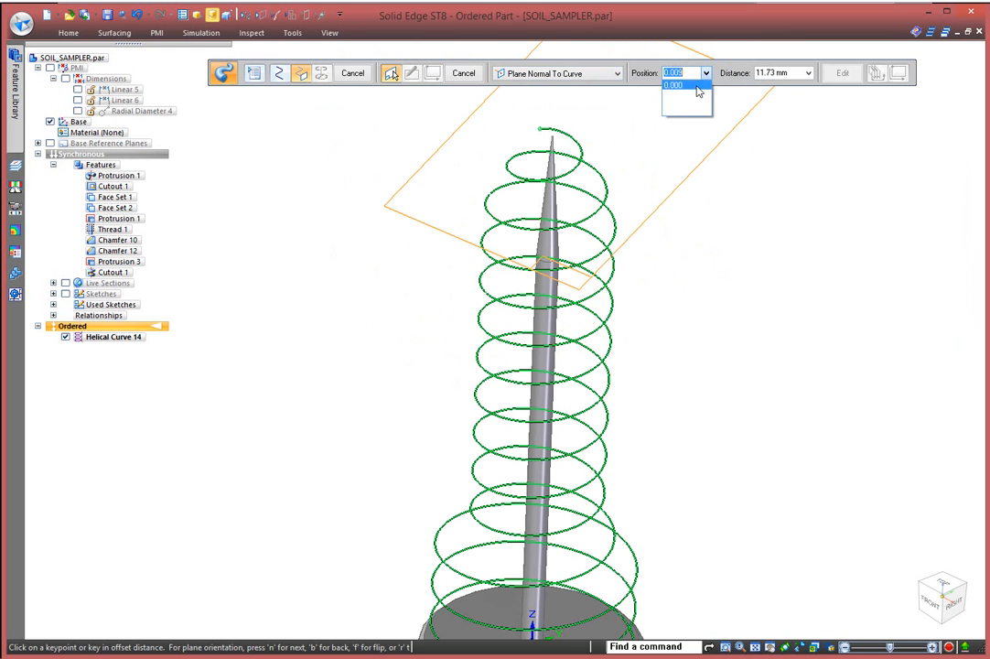
{"action": "left_click", "coordinate": [686, 86]}
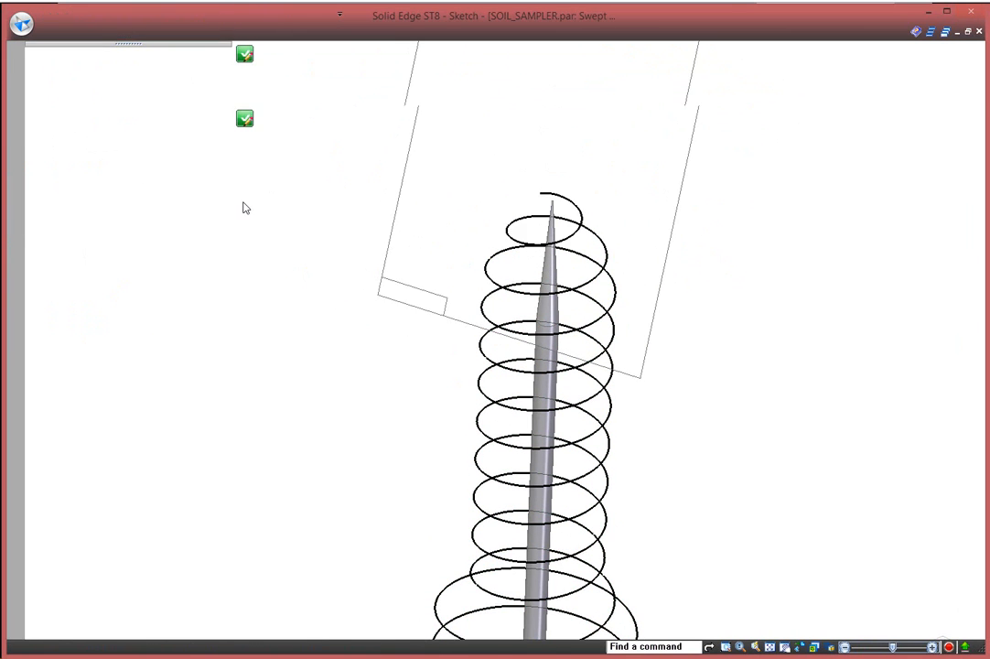
- Sketch a 6 mm diameter circle centred on the upper end of the helical curve and close the sketch
{"action": "right_click", "coordinate": [267, 241]}
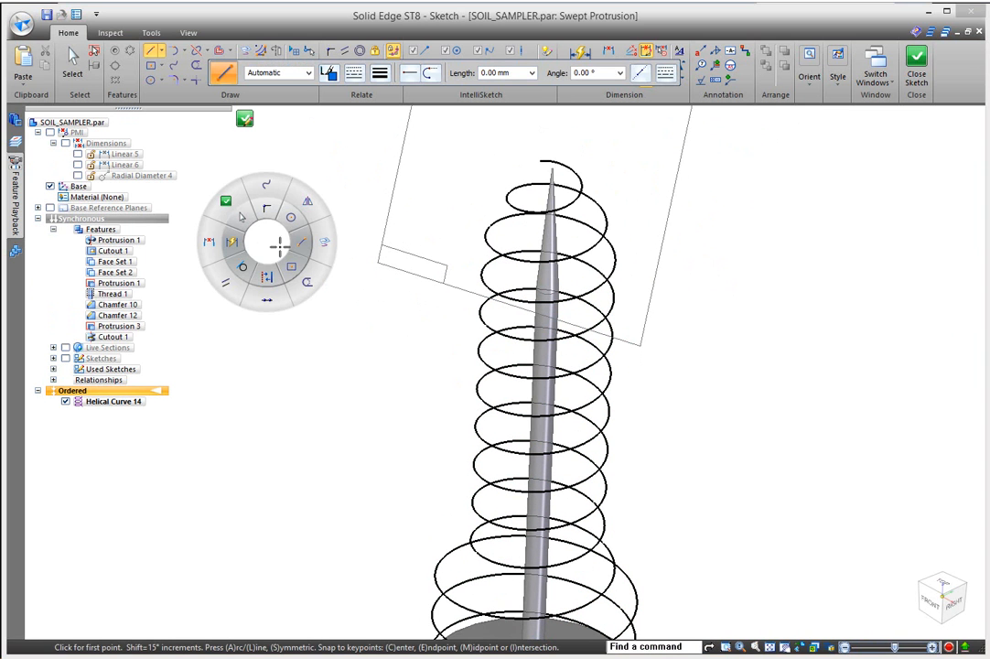
{"action": "left_click", "coordinate": [286, 216]}
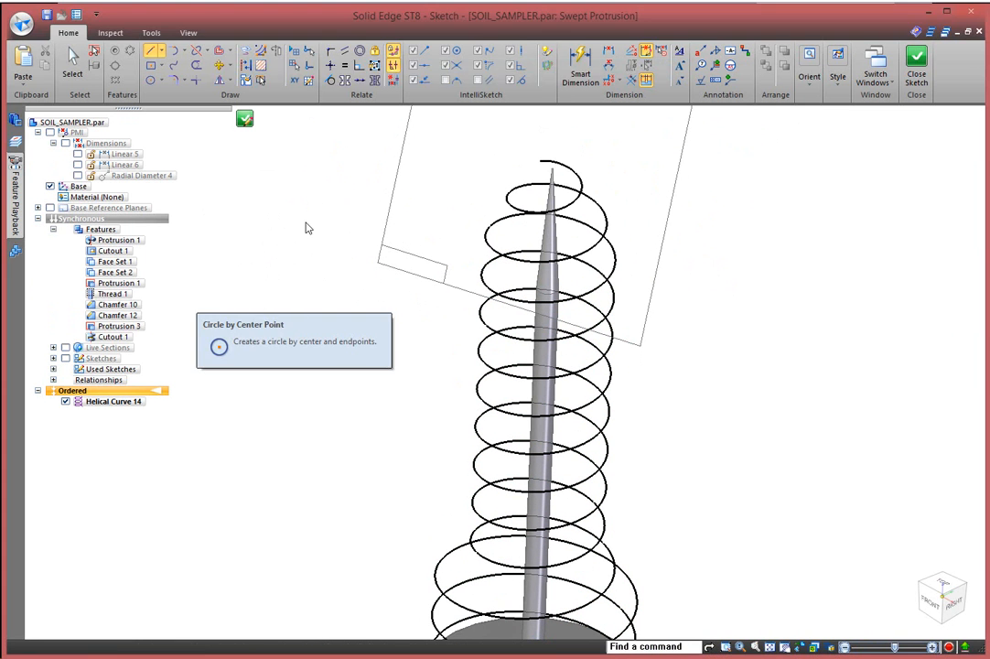
{"action": "left_click", "coordinate": [539, 161]}
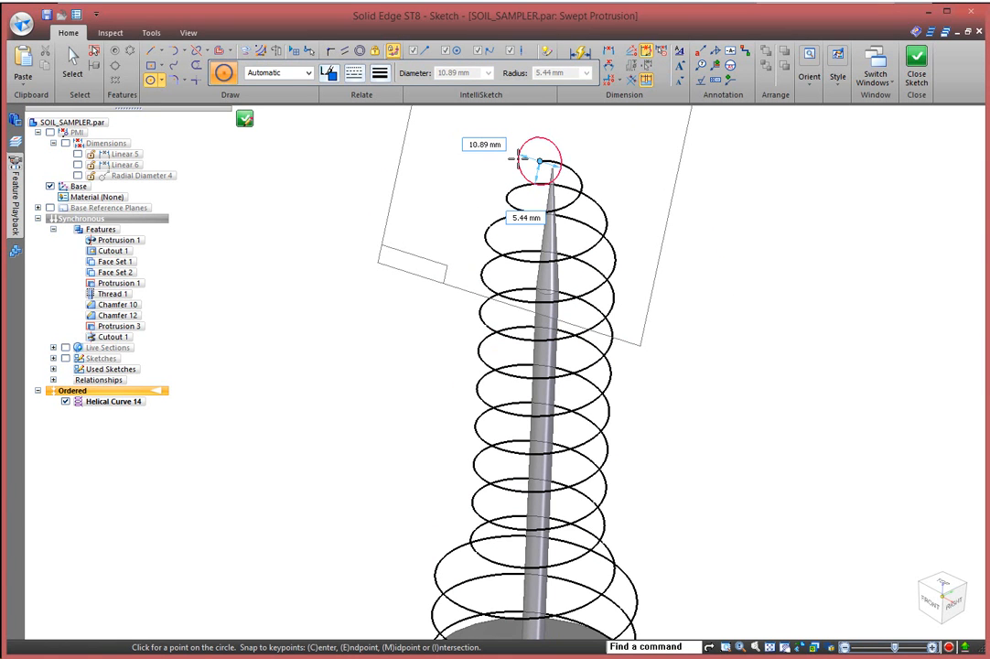
{"action": "type", "text": "6"}
{"action": "key", "text": "Return"}
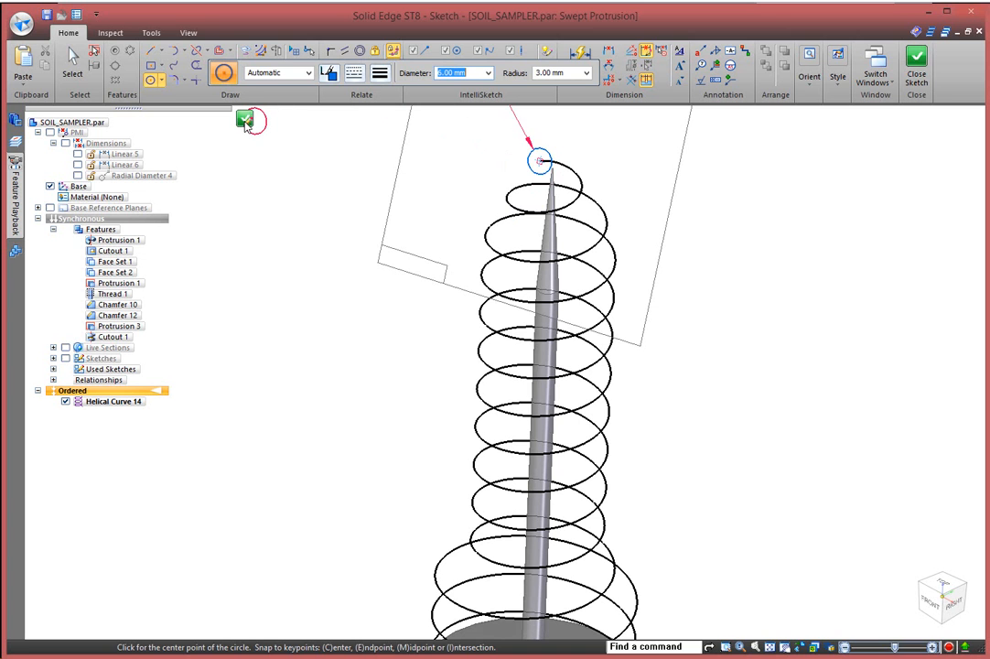
{"action": "left_click", "coordinate": [245, 122]}
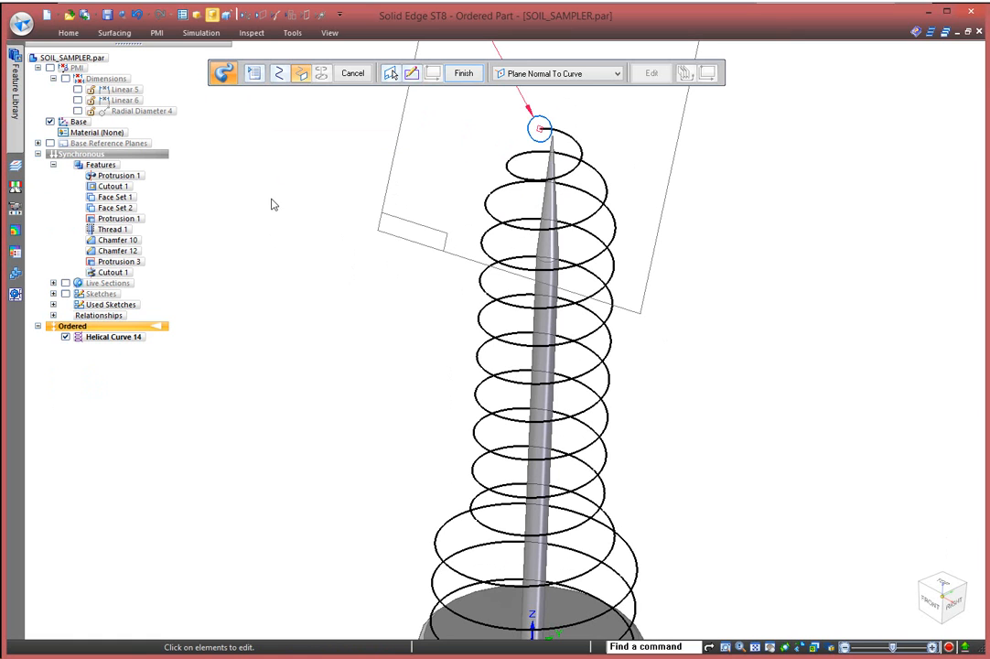
- Select the circle as the cross-section and finish the swept protrusion along the helical curve
{"action": "left_click", "coordinate": [543, 123]}
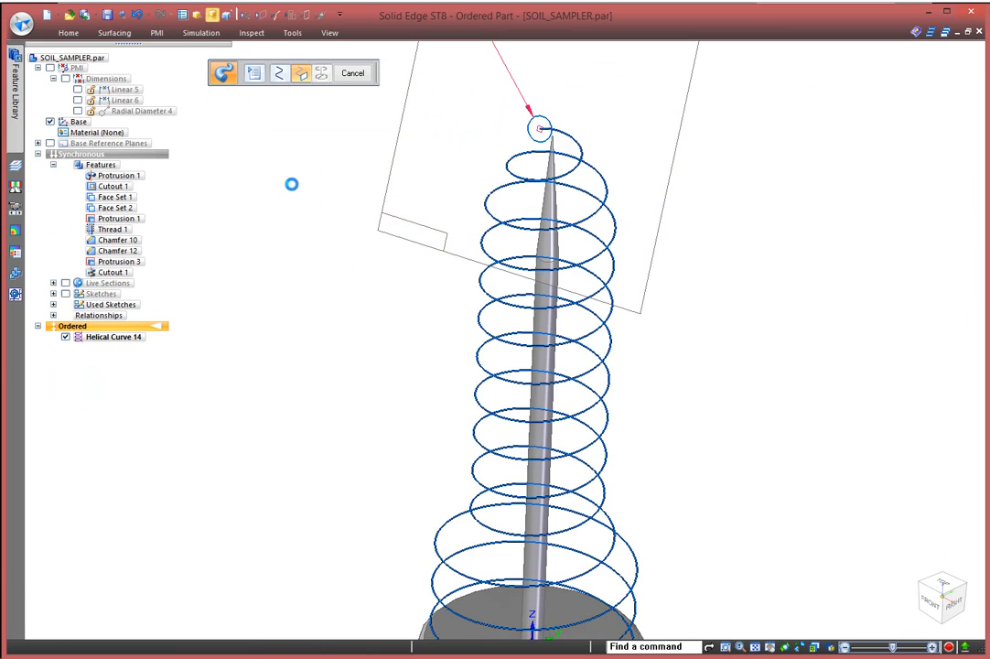
{"action": "left_click", "coordinate": [351, 73]}
{"action": "left_click", "coordinate": [347, 73]}
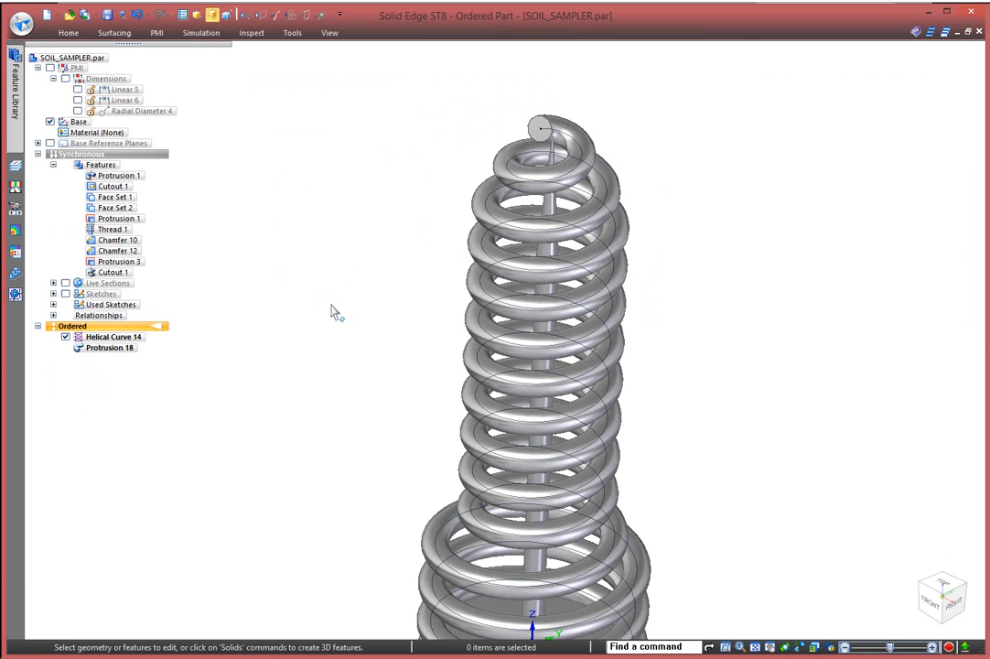
- Chamfer the end face at the coil's tip using angle and setback, with a 5.50 mm setback and a 75° angle
{"action": "mouse_move", "coordinate": [329, 296]}
{"action": "middle_mouse_down"}
{"action": "mouse_move", "coordinate": [338, 240]}
{"action": "mouse_move", "coordinate": [320, 289]}
{"action": "middle_mouse_up"}
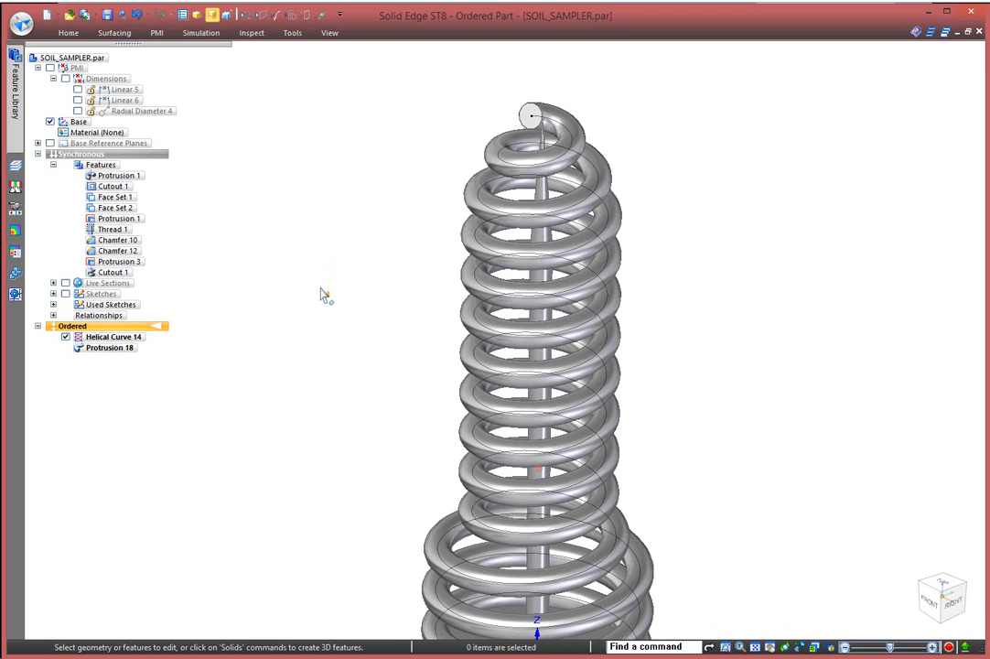
{"action": "right_click", "coordinate": [365, 181]}
{"action": "left_click", "coordinate": [359, 229]}
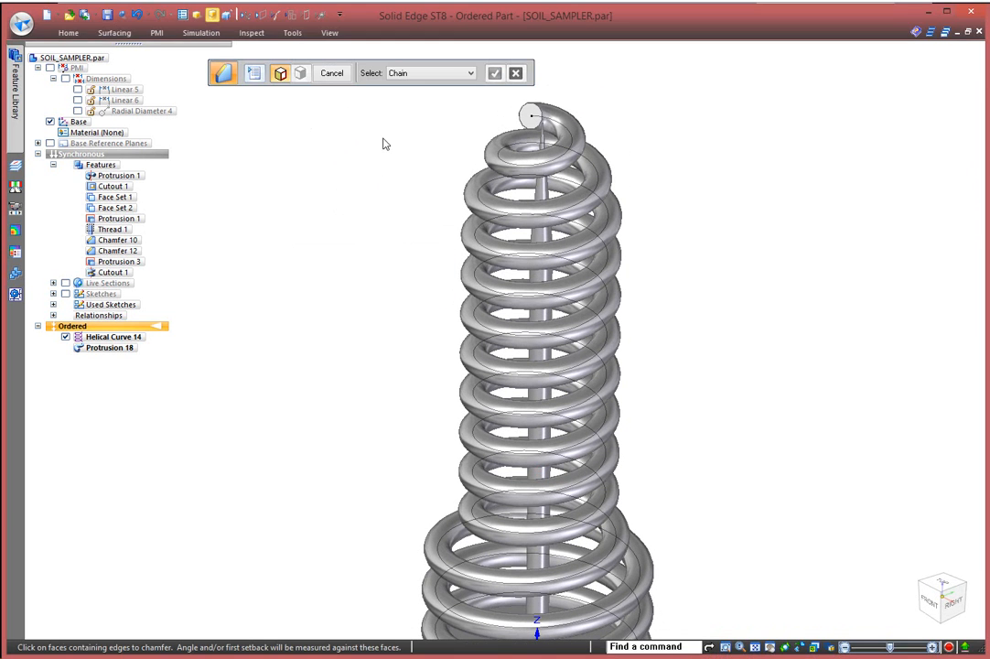
{"action": "left_click", "coordinate": [256, 74]}
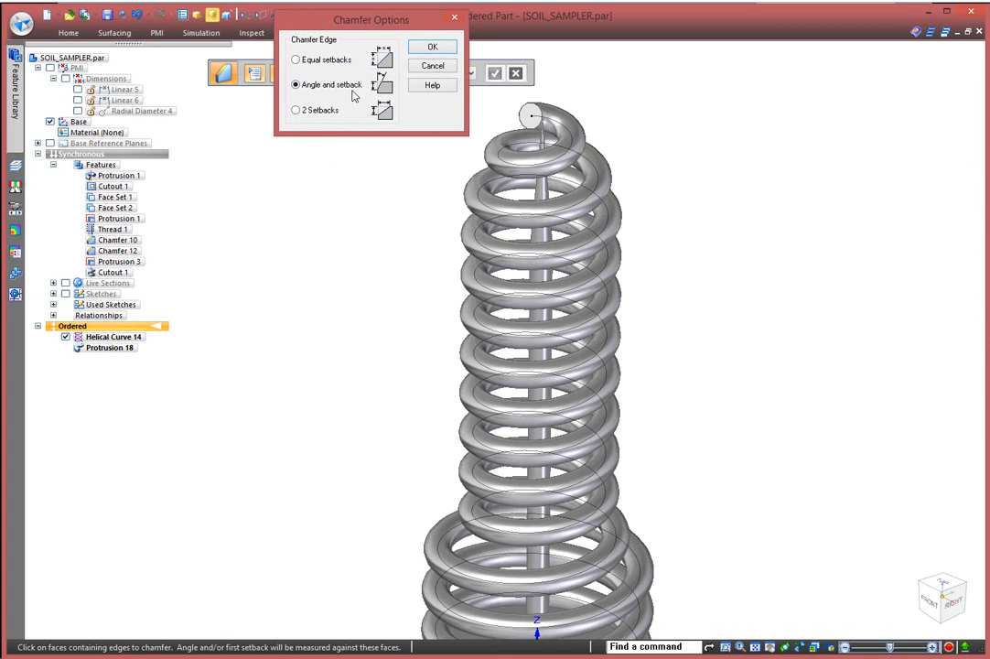
{"action": "left_click", "coordinate": [435, 48]}
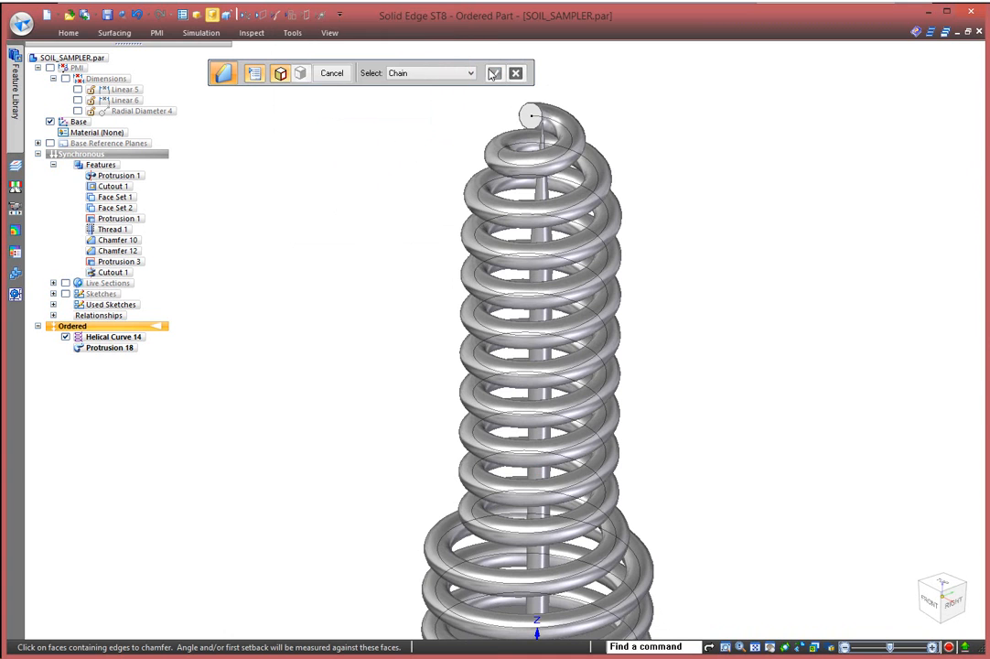
{"action": "left_click", "coordinate": [531, 115]}
{"action": "left_click", "coordinate": [494, 73]}
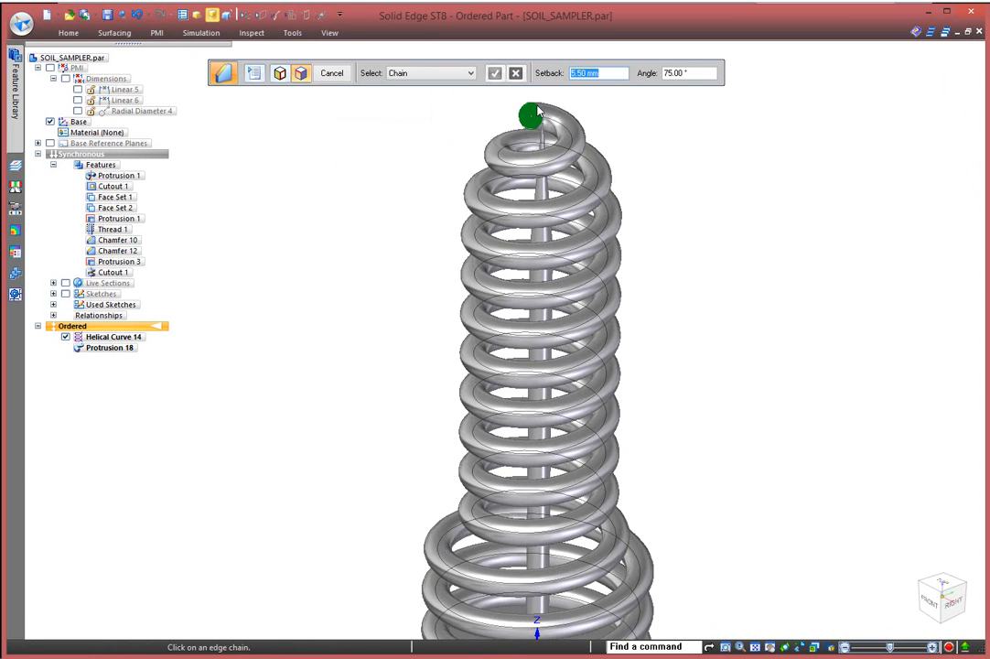
{"action": "left_click", "coordinate": [494, 74]}
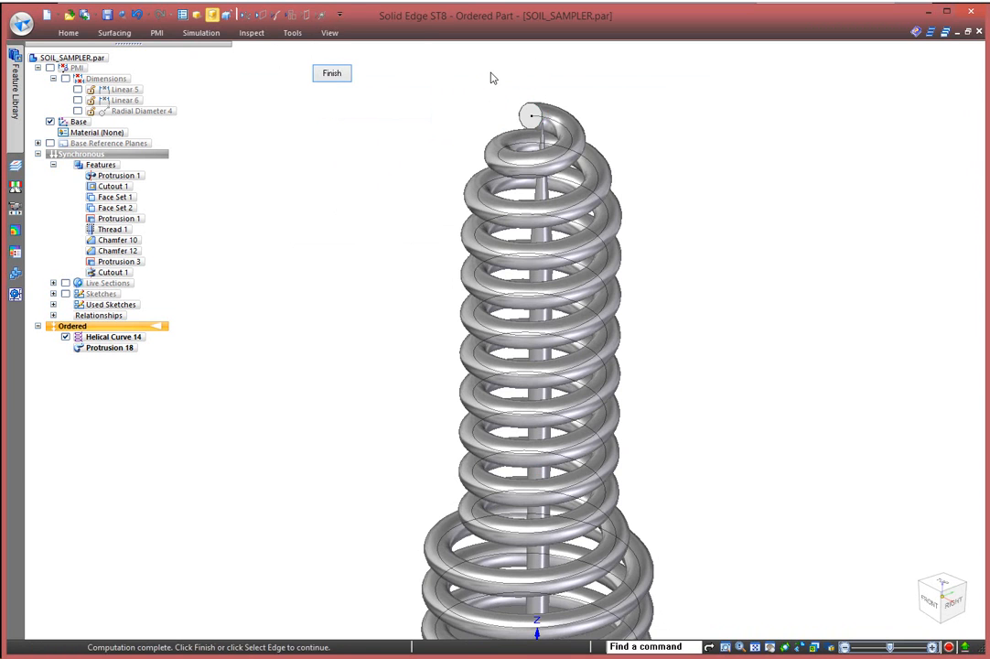
{"action": "left_click", "coordinate": [332, 73]}
{"action": "left_click", "coordinate": [331, 73]}
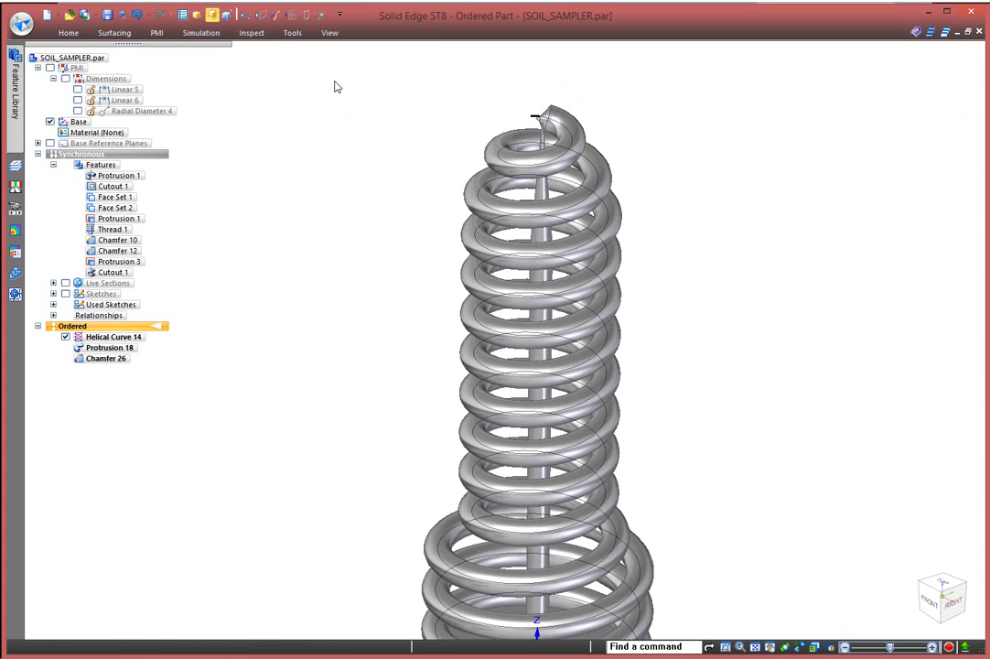
- Hide the helical curve so only the swept coil is displayed around the spike
{"action": "scroll", "coordinate": [322, 265], "scroll_direction": "down", "scroll_amount": 2}
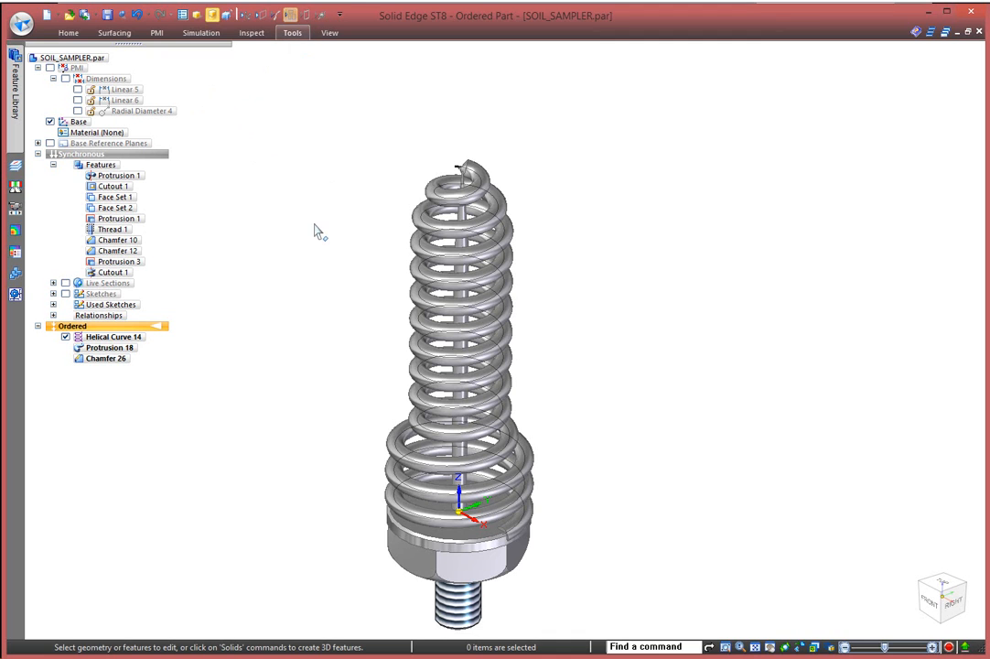
{"action": "left_click", "coordinate": [66, 336]}
{"action": "middle_click_drag", "start_coordinate": [342, 356], "coordinate": [320, 327]}
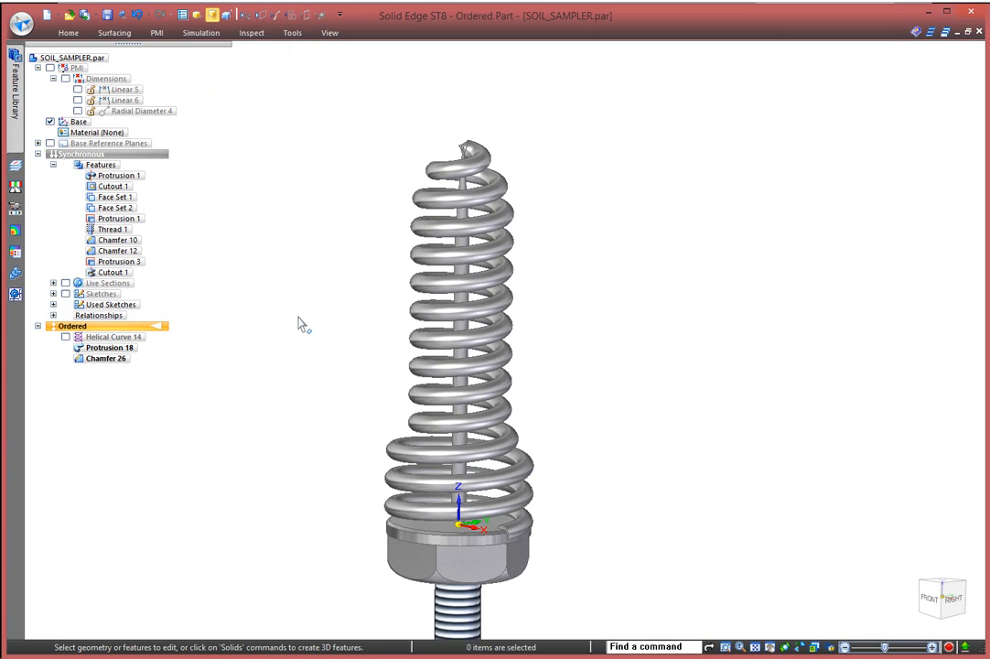
- Move the spike's cylindrical shaft and conical tip faces together about 16 mm upward along the spike axis
{"action": "left_click", "coordinate": [460, 341]}
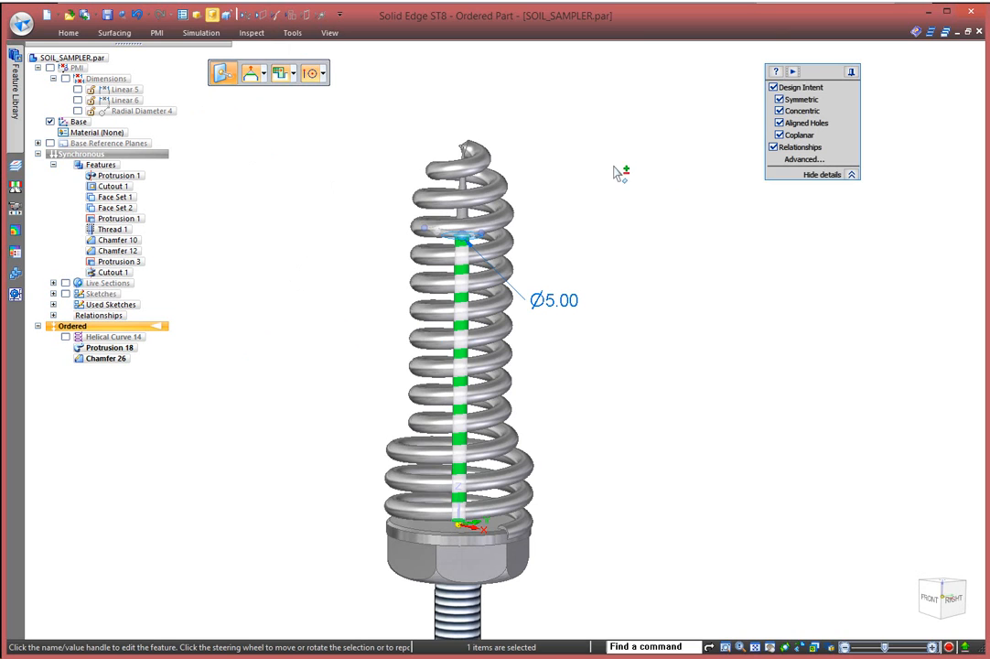
{"action": "left_click", "coordinate": [463, 185], "text": "ctrl"}
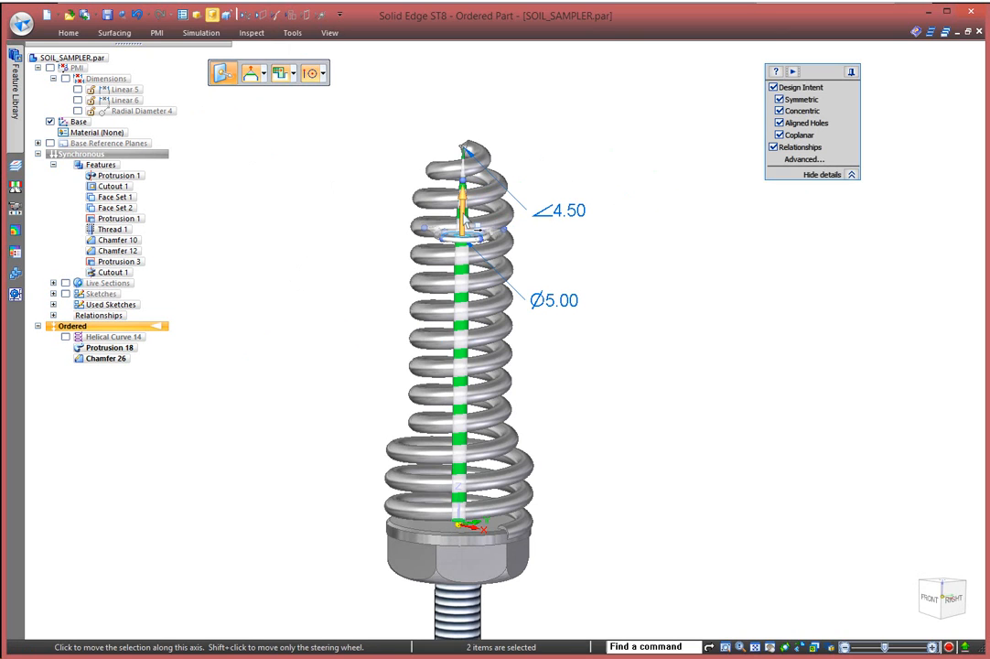
{"action": "left_click", "coordinate": [468, 213]}
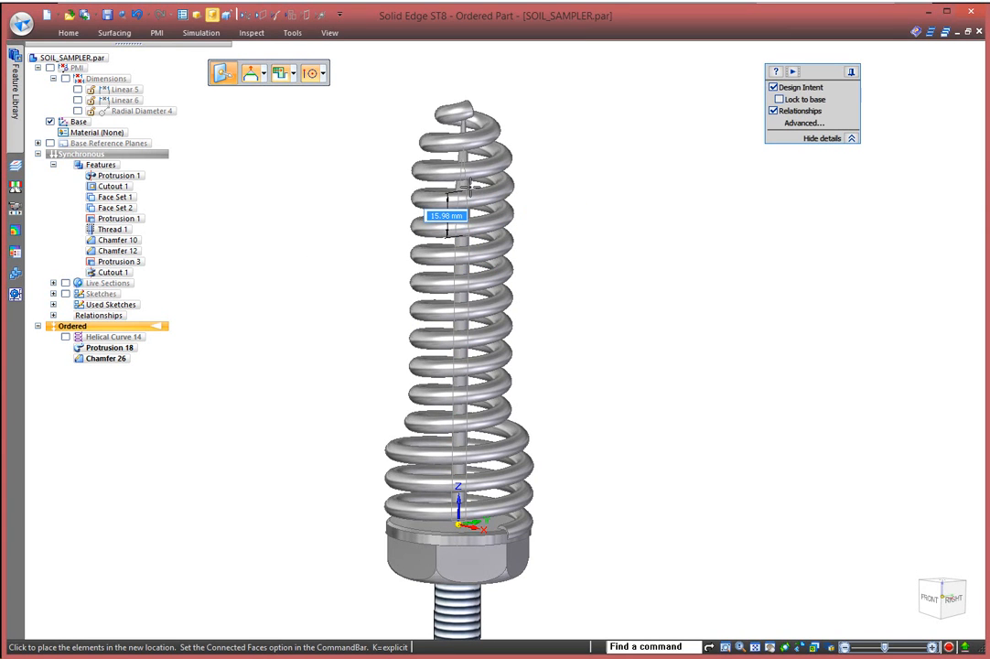
{"action": "left_click", "coordinate": [486, 183]}
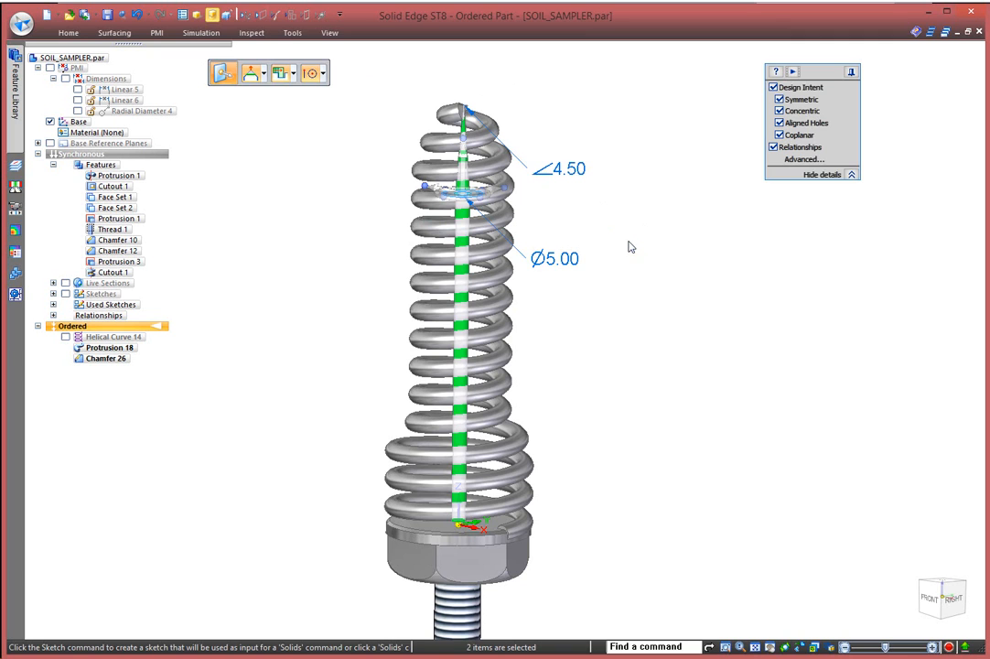
{"action": "key", "text": "Escape"}
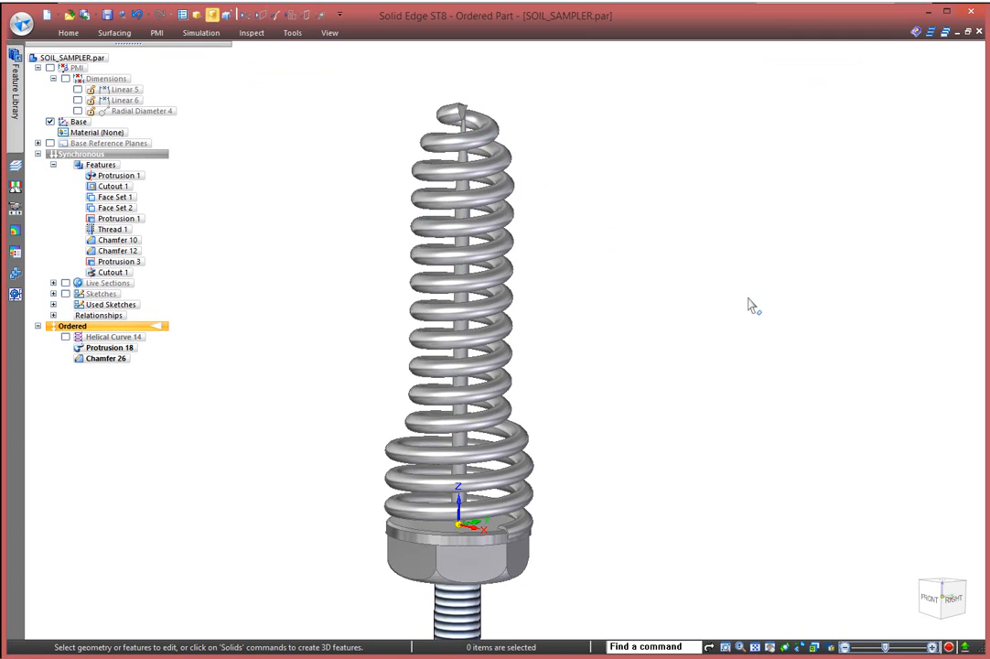
- Switch to the ARMOURDILLO ASMB 2.0 assembly and apply its 04-Soil Sampler configuration
{"action": "left_click", "coordinate": [68, 32]}
{"action": "left_click", "coordinate": [954, 63]}
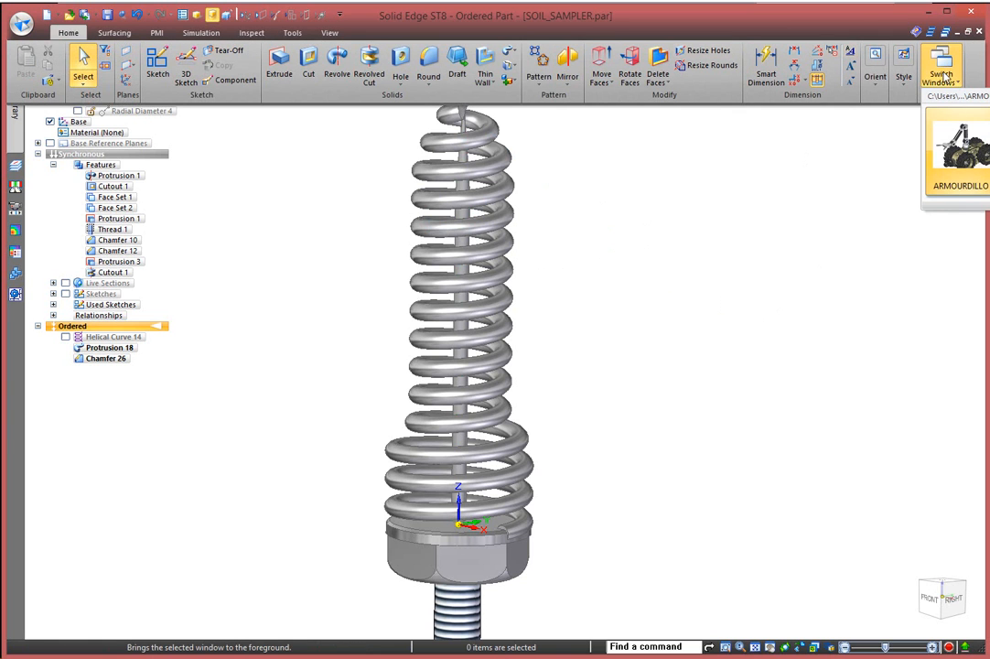
{"action": "left_click", "coordinate": [956, 165]}
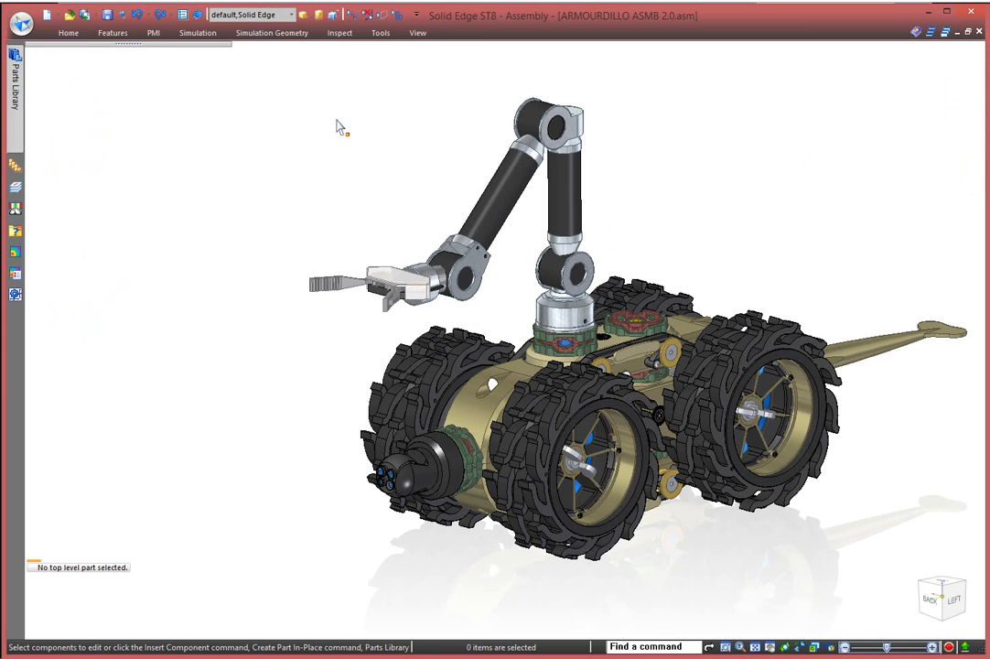
{"action": "left_click", "coordinate": [254, 16]}
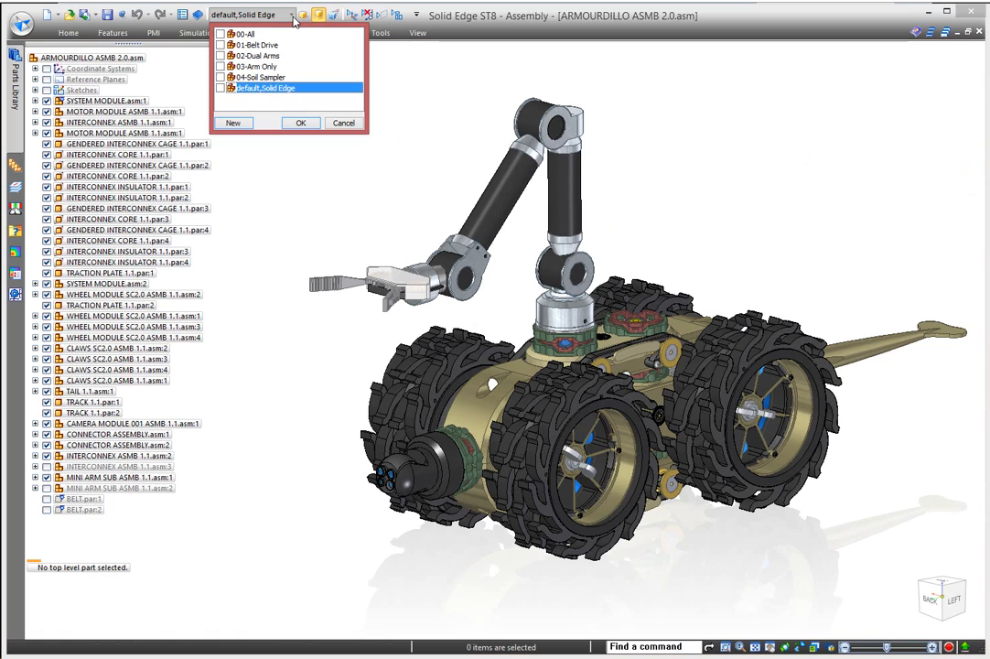
{"action": "left_click", "coordinate": [260, 77]}
{"action": "left_click", "coordinate": [300, 123]}
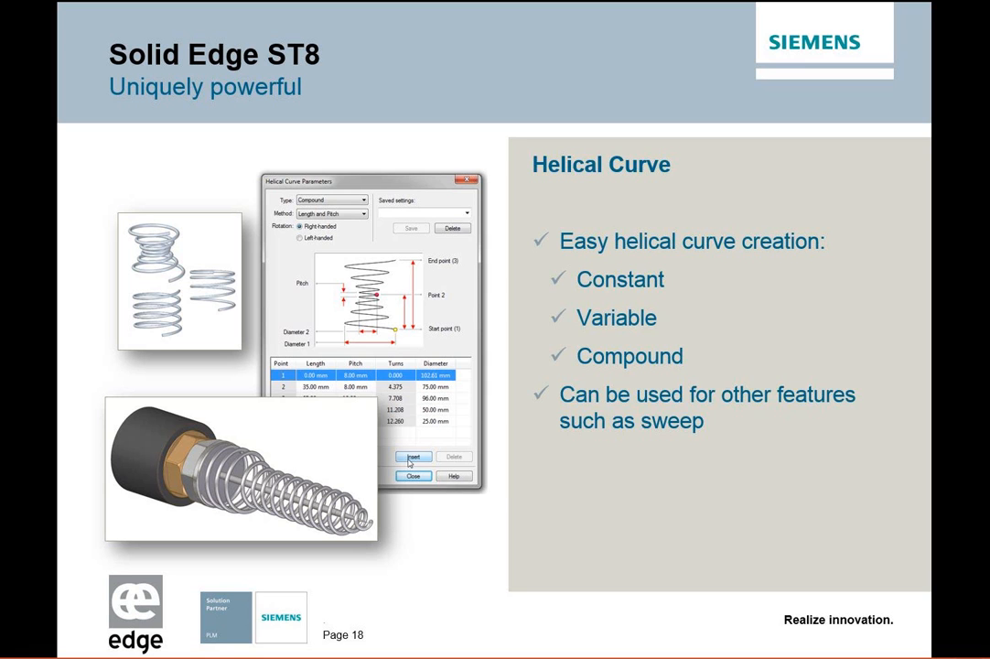
{"action": "left_click", "coordinate": [515, 537]}
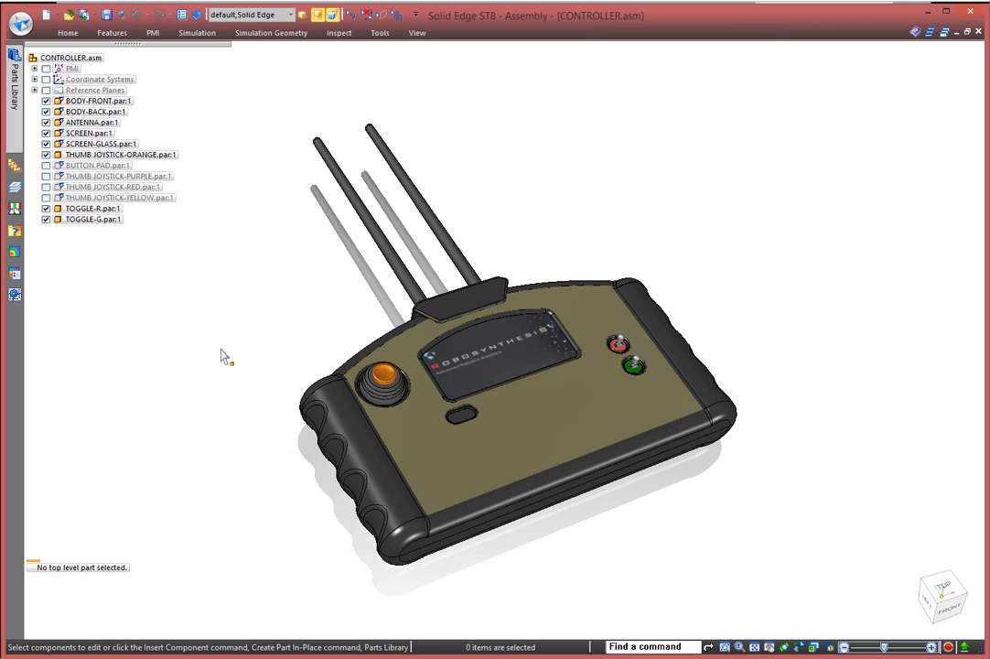
- Apply the 03-Assembly with Joysticks configuration to the CONTROLLER assembly
{"action": "left_click", "coordinate": [332, 16]}
{"action": "left_click", "coordinate": [291, 16]}
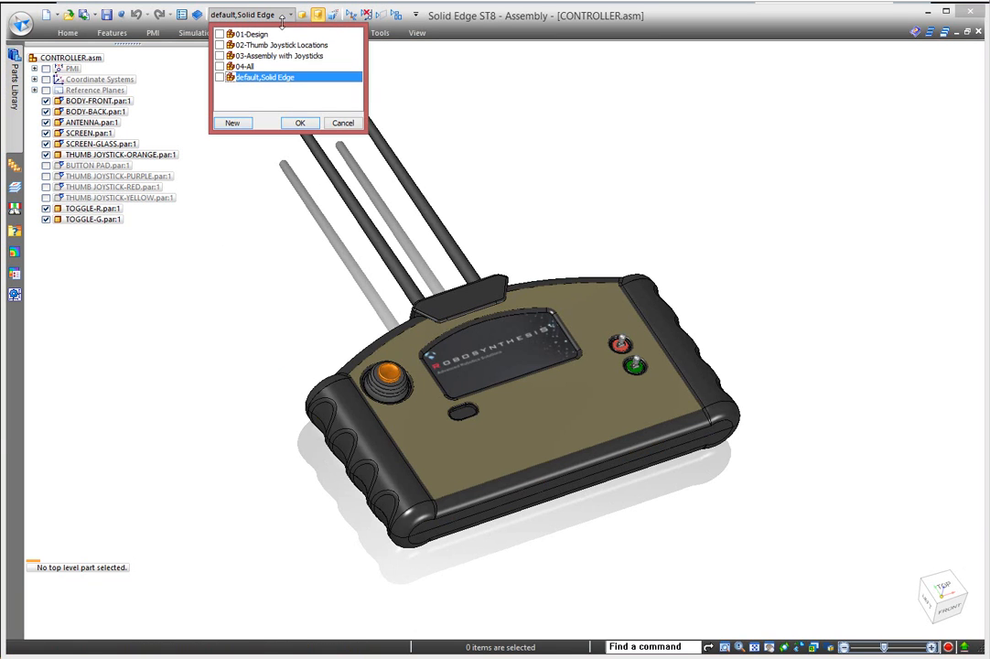
{"action": "left_click", "coordinate": [247, 56]}
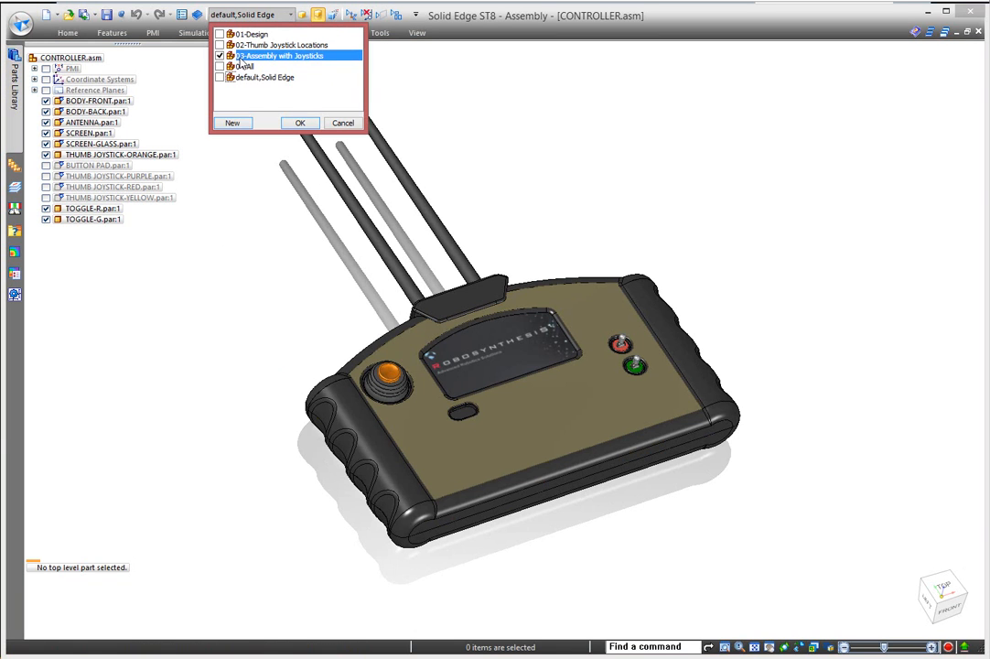
{"action": "left_click", "coordinate": [300, 123]}
{"action": "scroll", "coordinate": [685, 243], "scroll_direction": "up", "scroll_amount": 3}
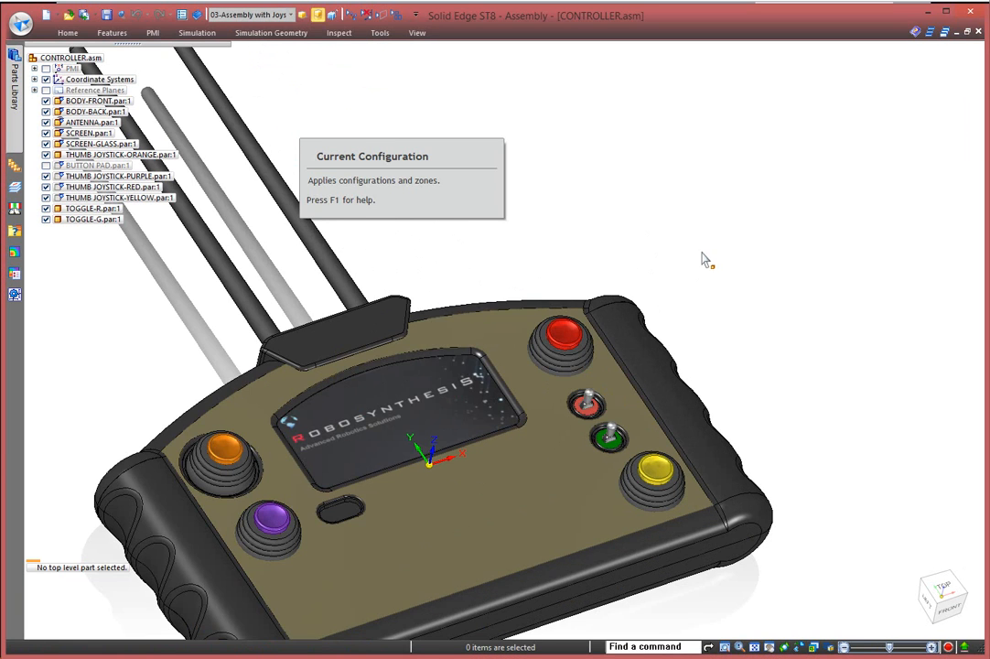
{"action": "middle_click_drag", "start_coordinate": [690, 220], "coordinate": [706, 245]}
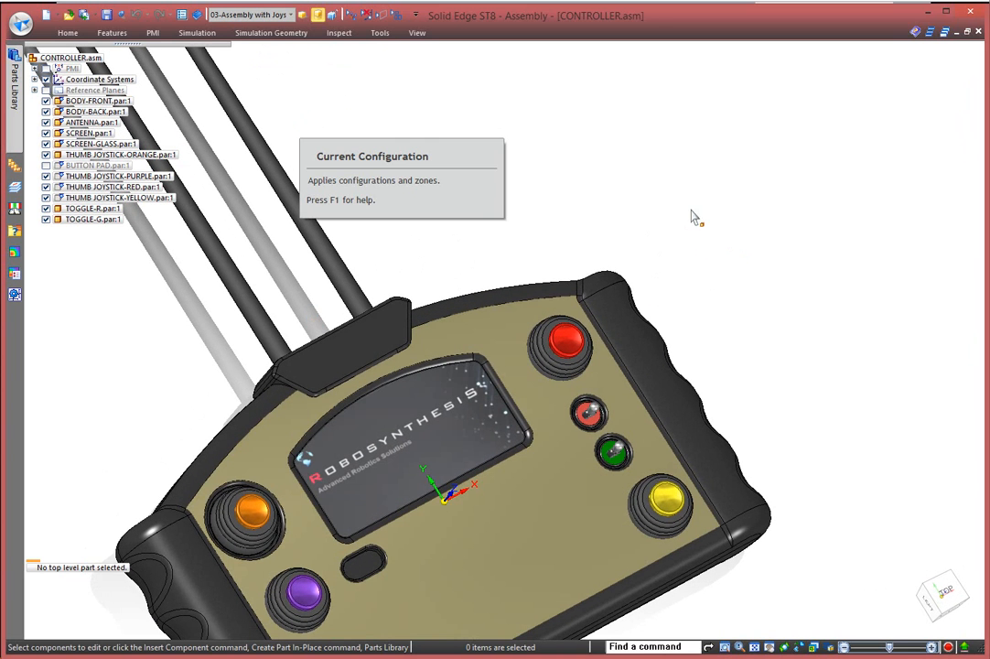
{"action": "left_click", "coordinate": [282, 16]}
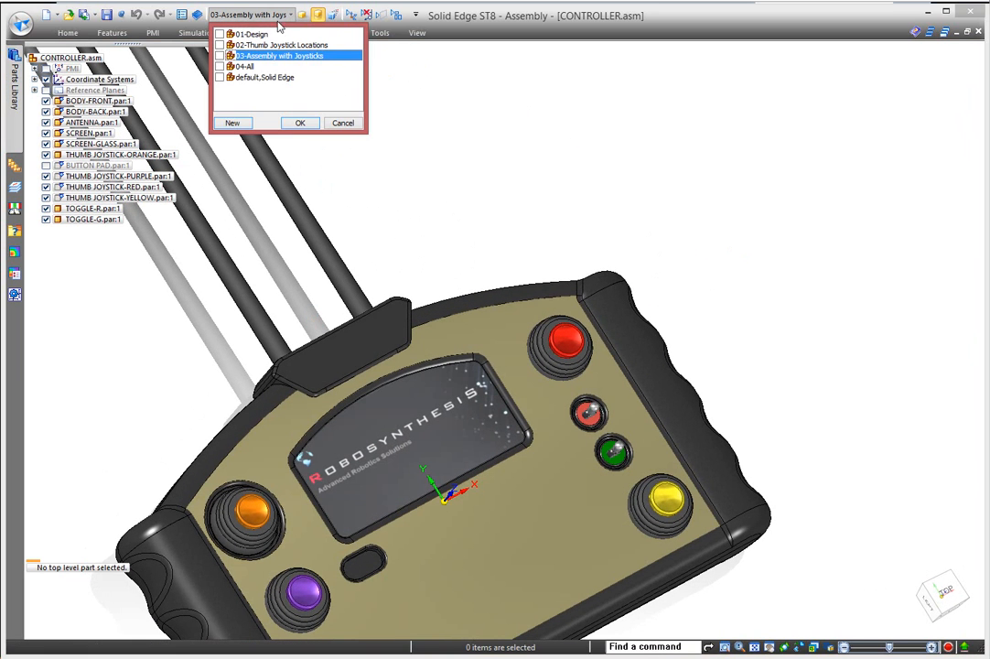
{"action": "left_click", "coordinate": [220, 56]}
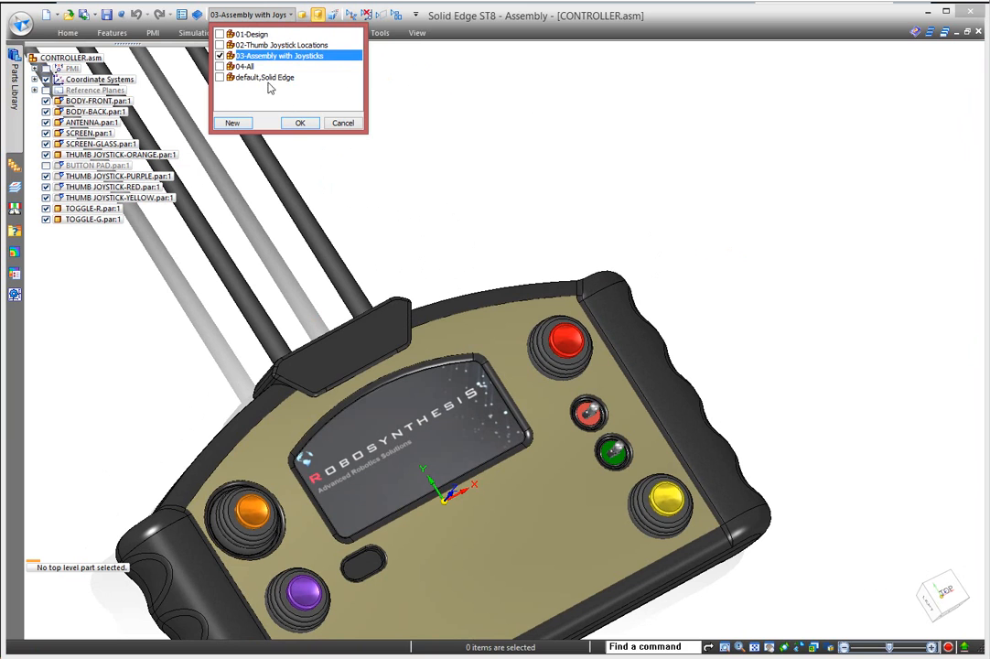
{"action": "left_click", "coordinate": [300, 123]}
{"action": "middle_click_drag", "start_coordinate": [729, 262], "coordinate": [681, 258]}
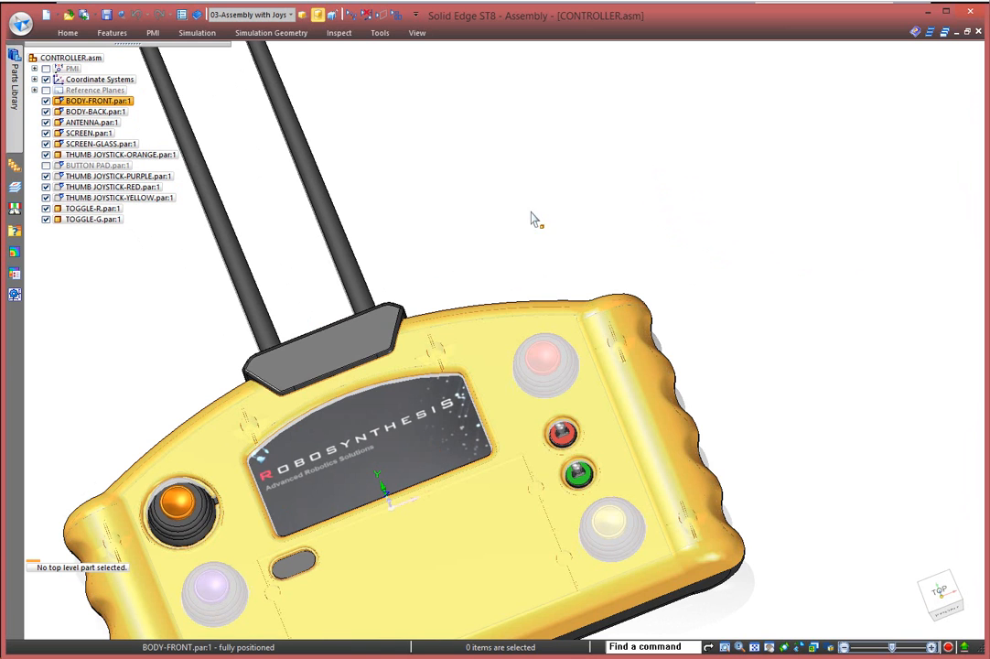
{"action": "middle_click_drag", "start_coordinate": [707, 325], "coordinate": [805, 219]}
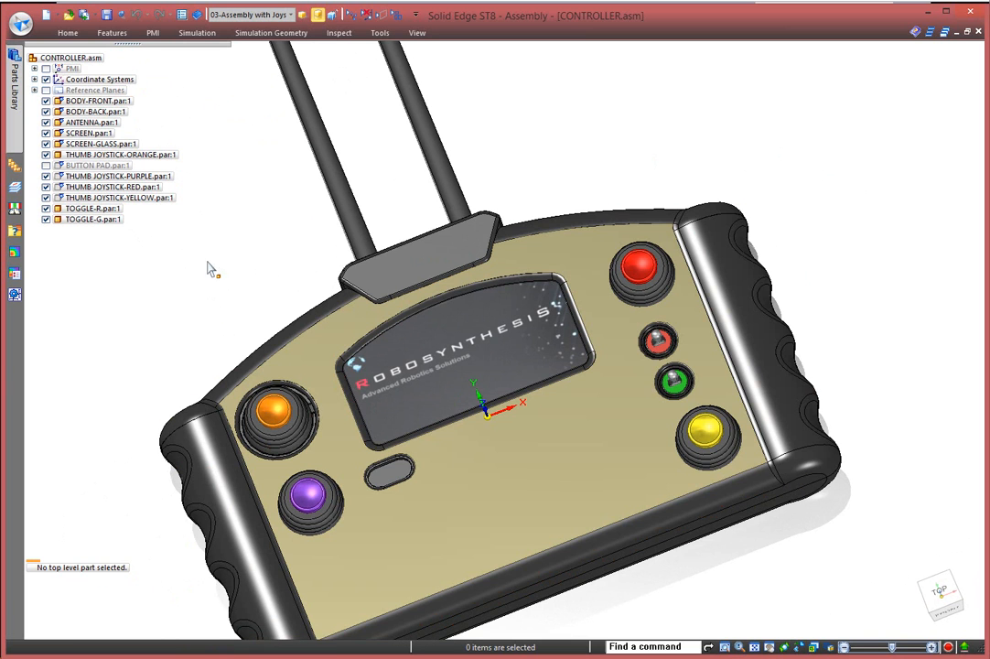
{"action": "left_click", "coordinate": [96, 101]}
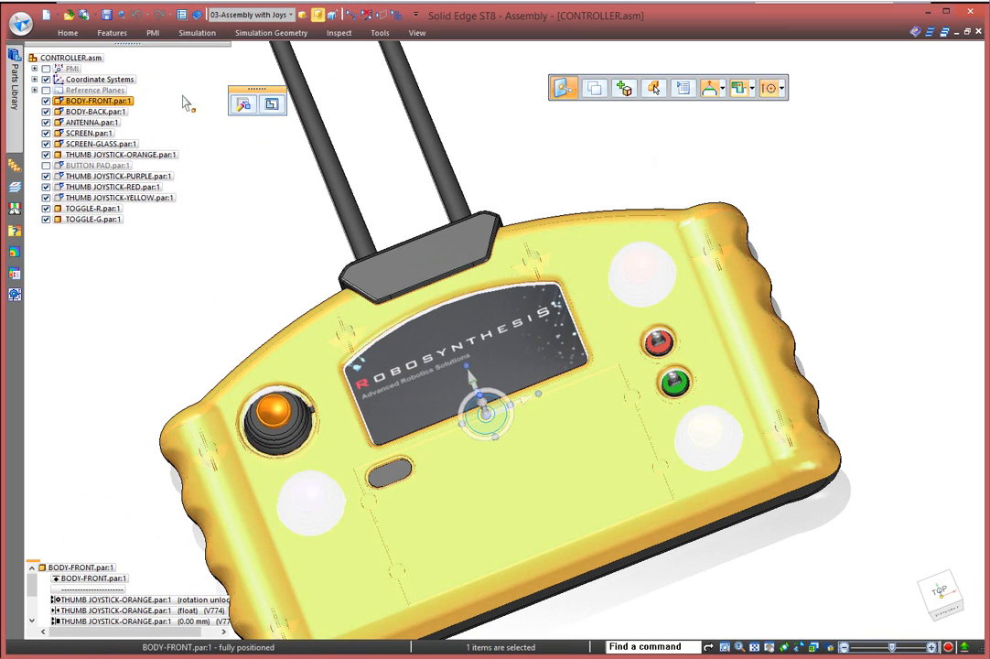
{"action": "left_click", "coordinate": [271, 105]}
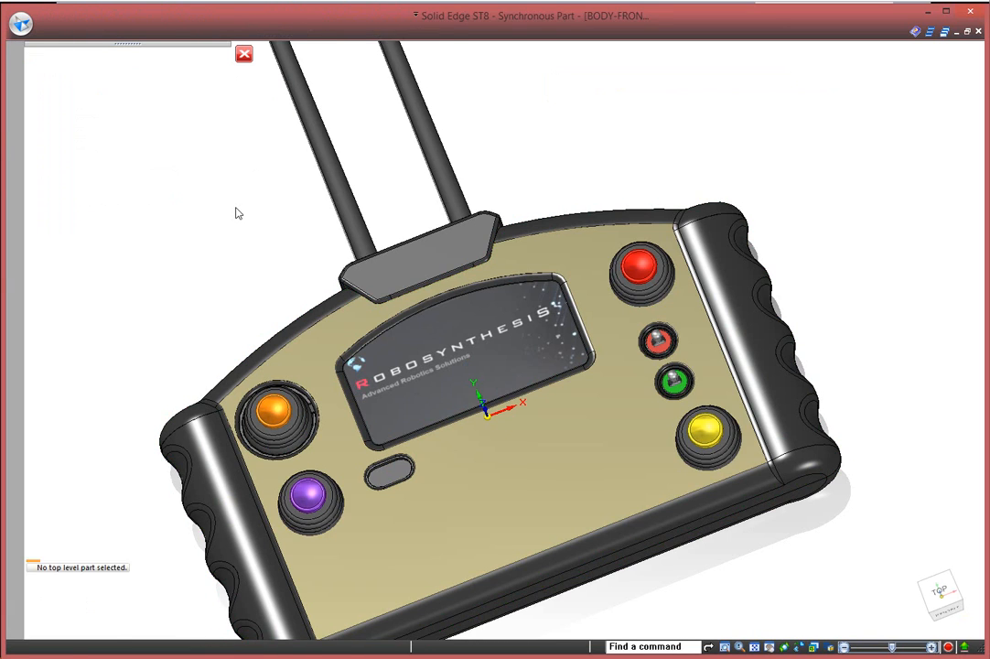
{"action": "left_click", "coordinate": [243, 55]}
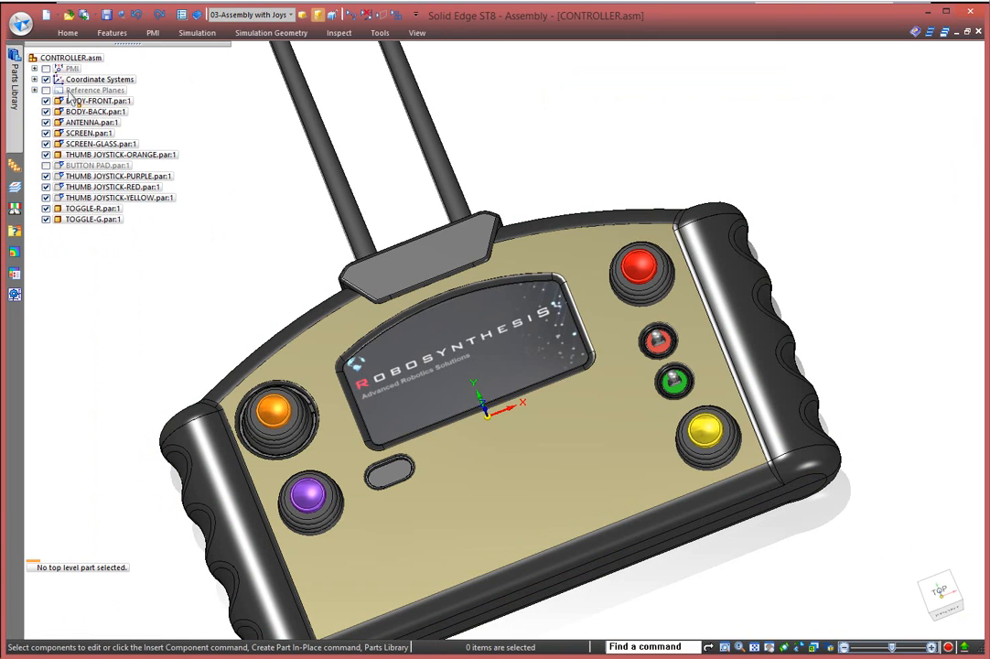
- Display the controller assembly's PMI dimensions and switch to the joystick spreadsheet in Excel
{"action": "left_click", "coordinate": [46, 69]}
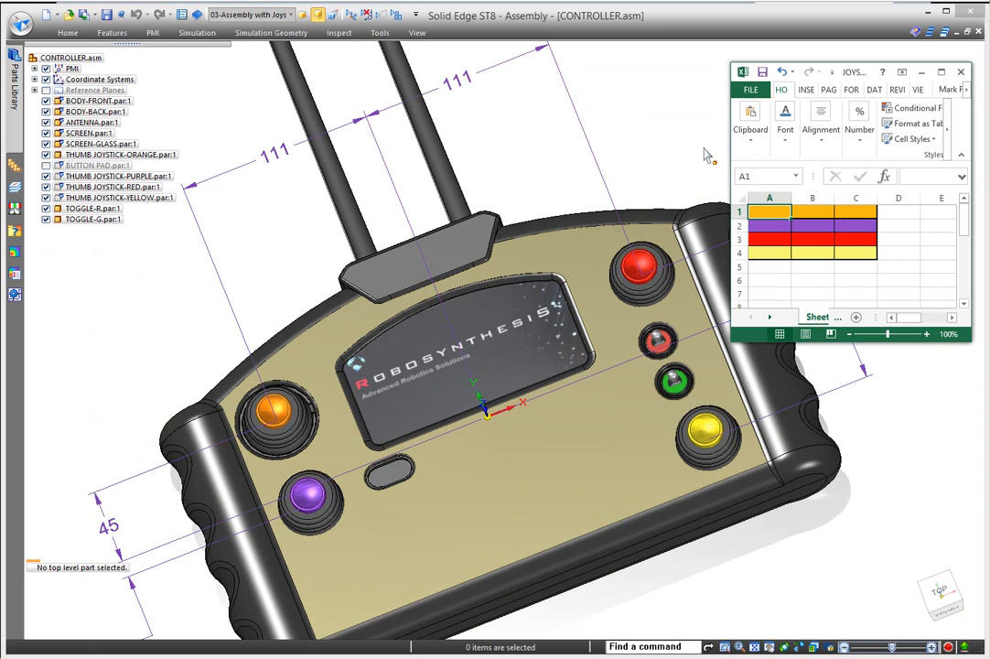
{"action": "key", "text": "alt+Tab"}
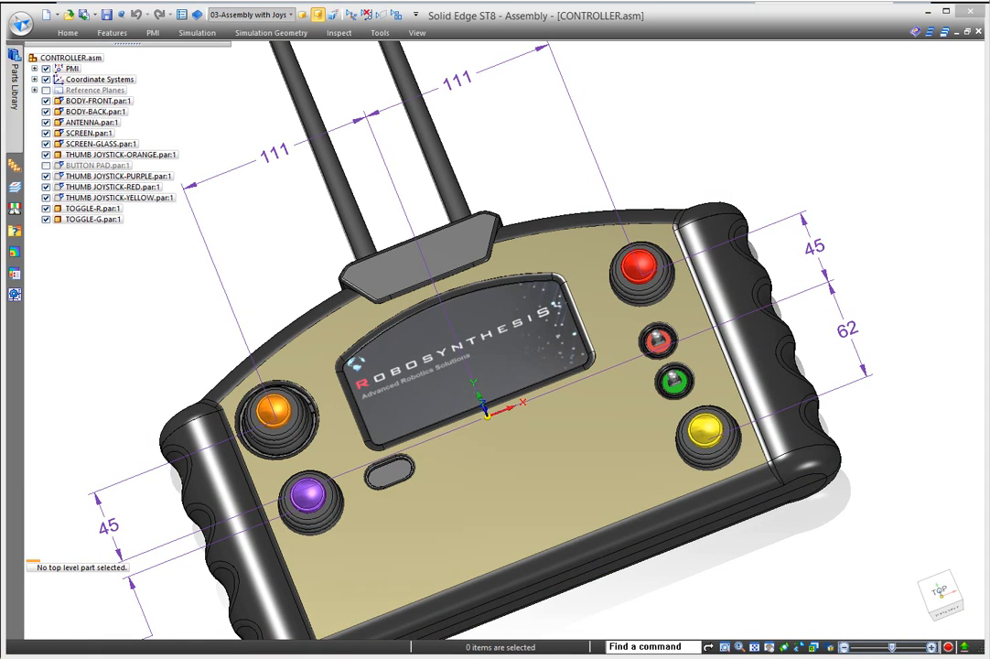
{"action": "left_click", "coordinate": [725, 265]}
{"action": "key", "text": "alt+Tab"}
- Enter the orange joystick's values -111, 45 and 0 in cells A1 to C1
{"action": "left_click", "coordinate": [773, 214]}
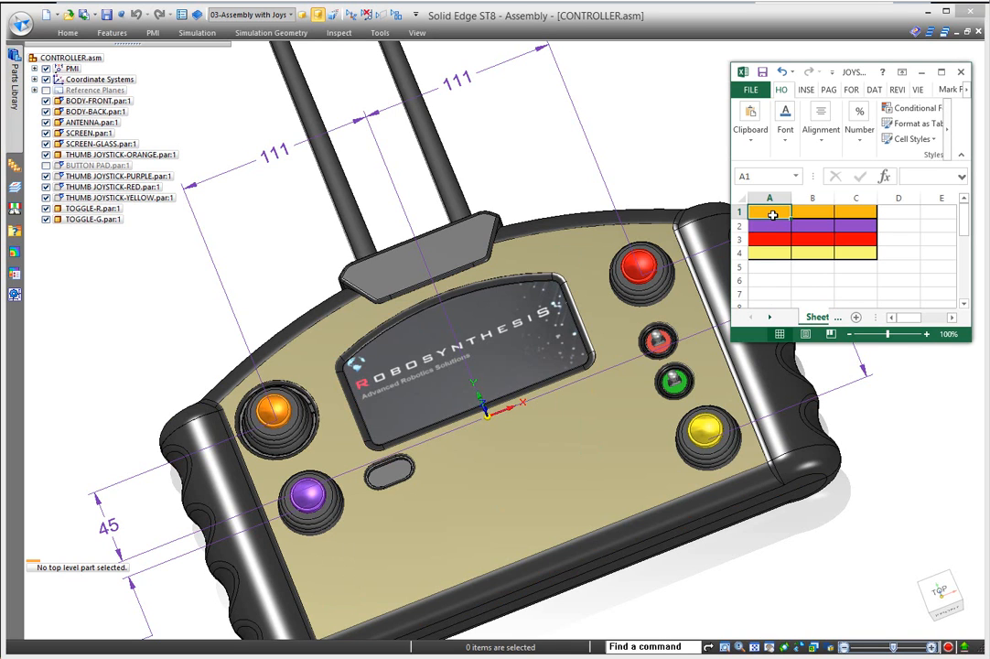
{"action": "type", "text": "="}
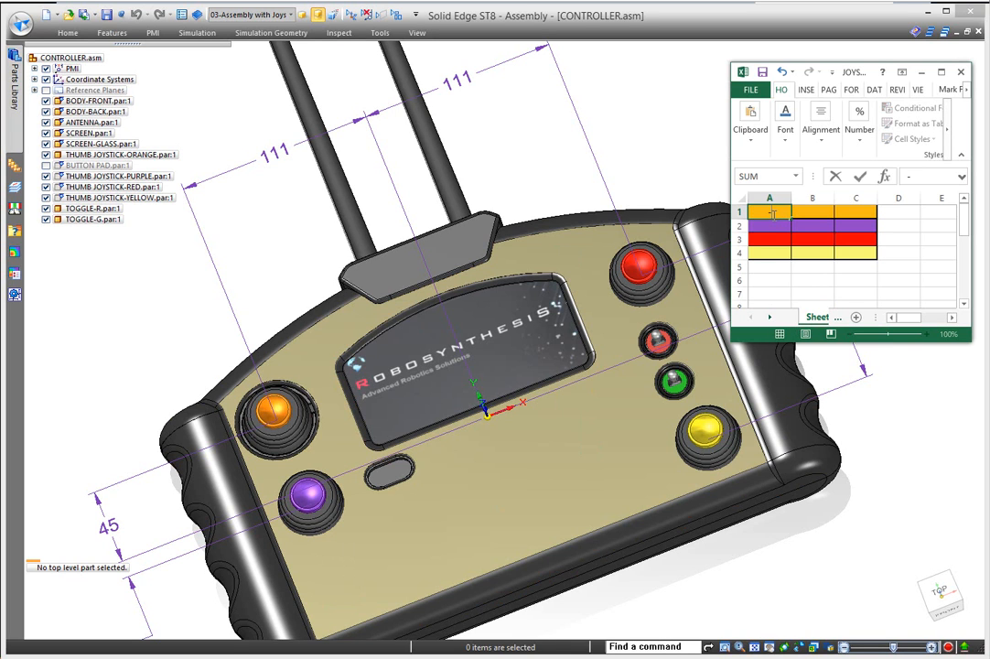
{"action": "type", "text": "111"}
{"action": "key", "text": "Tab"}
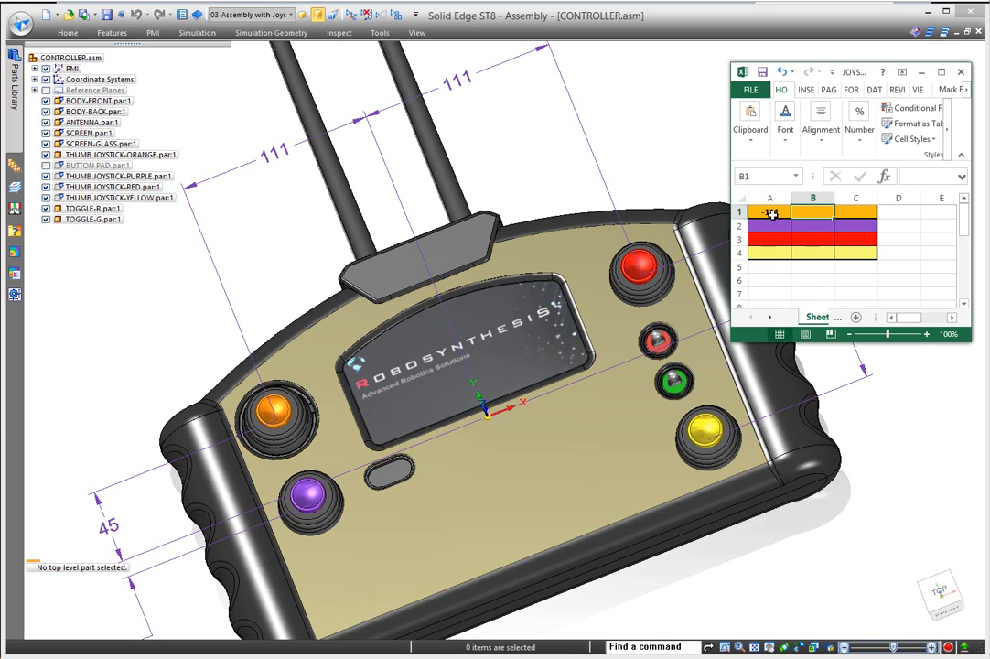
{"action": "type", "text": "45"}
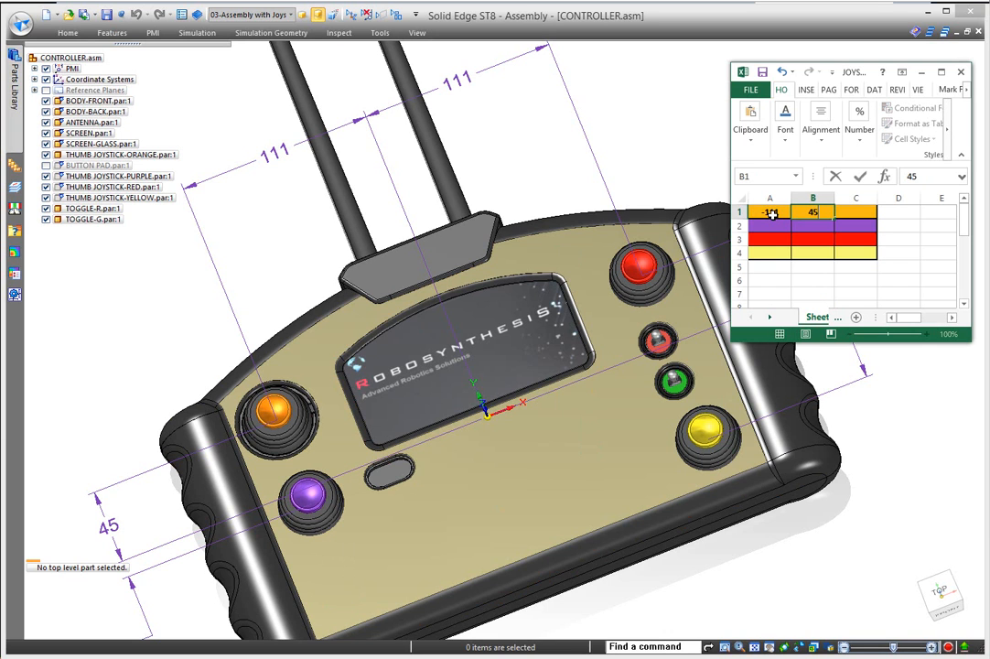
{"action": "key", "text": "Tab"}
{"action": "type", "text": "0"}
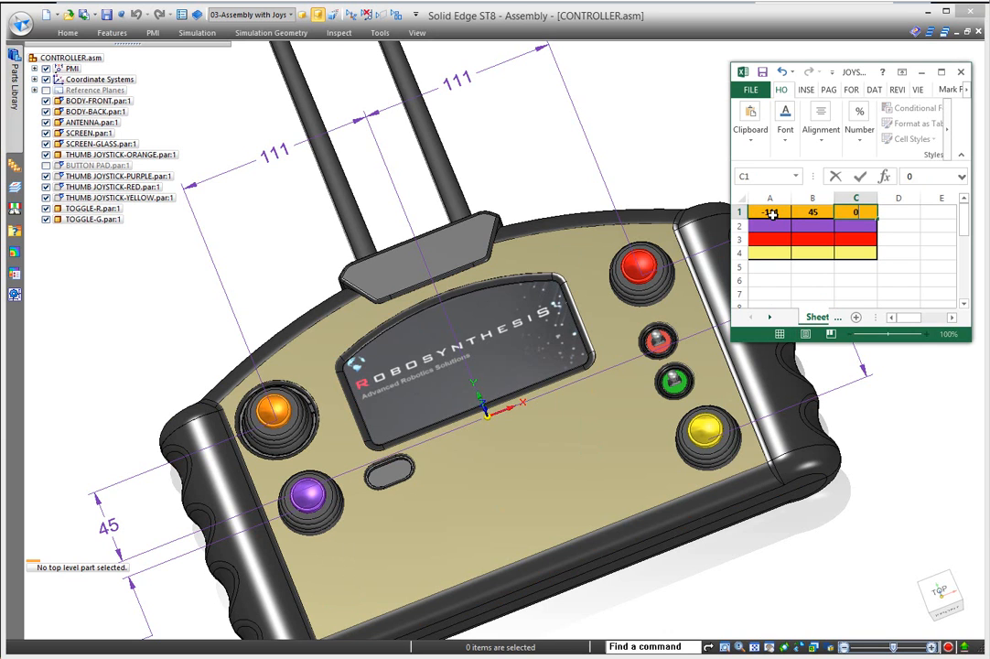
- Fill the purple joystick's row, cells A2 to C2, with -111, -10 and 0
{"action": "left_click", "coordinate": [773, 223]}
{"action": "type", "text": "-111"}
{"action": "key", "text": "Tab"}
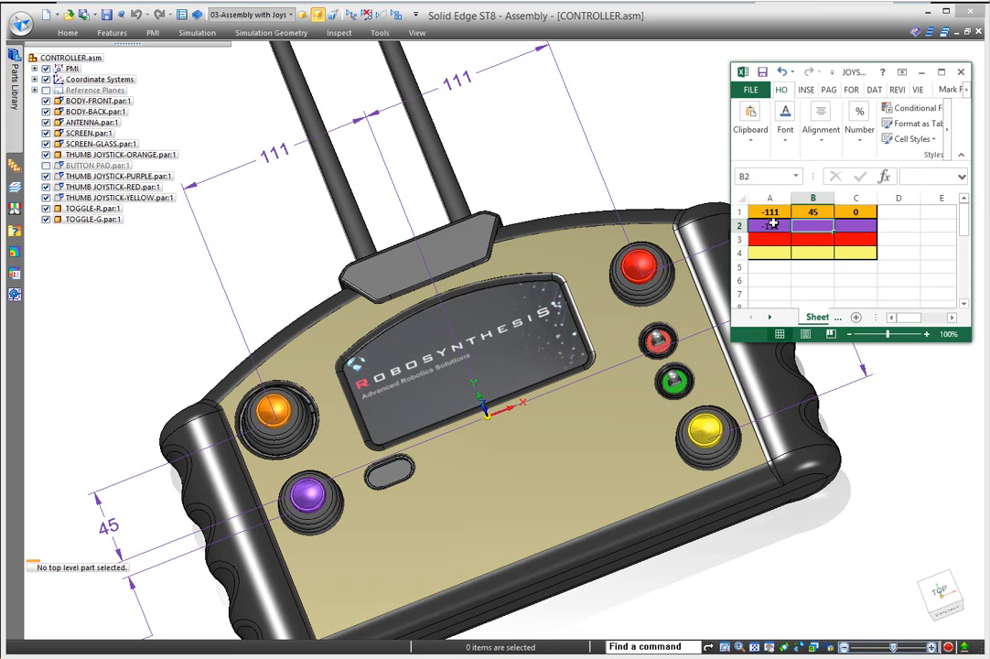
{"action": "type", "text": "-10"}
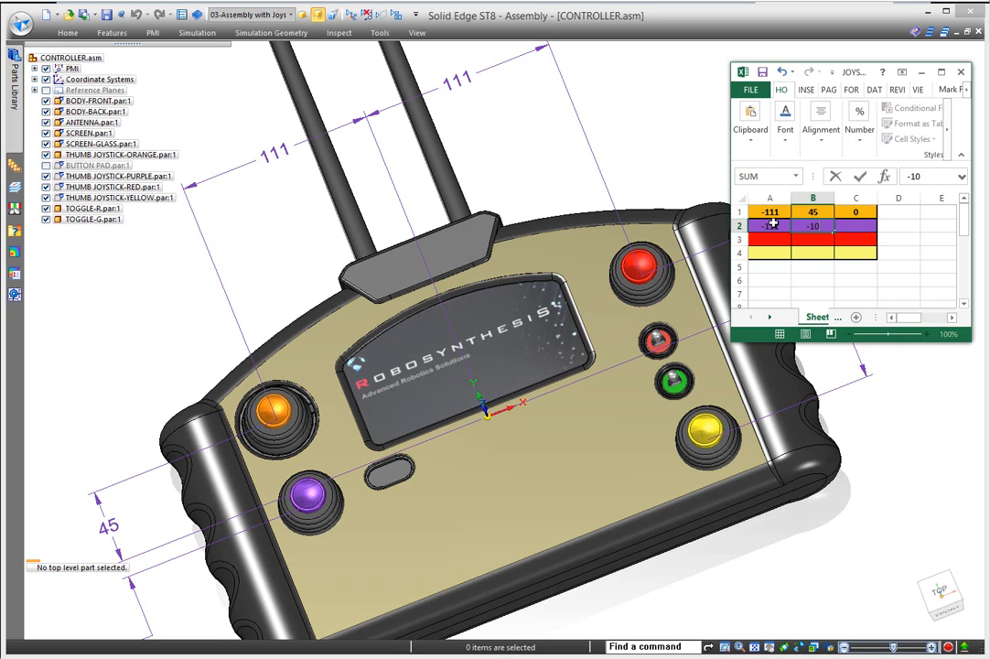
{"action": "key", "text": "Tab"}
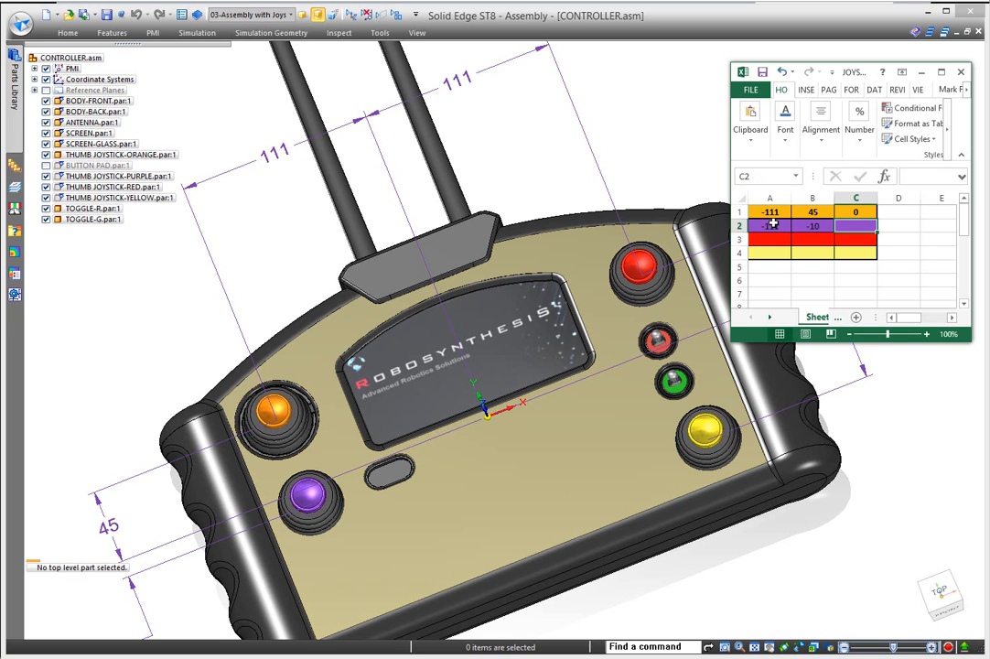
{"action": "type", "text": "0"}
- Enter 111, 45 and 180 for the red joystick in cells A3 to C3
{"action": "left_click", "coordinate": [776, 241]}
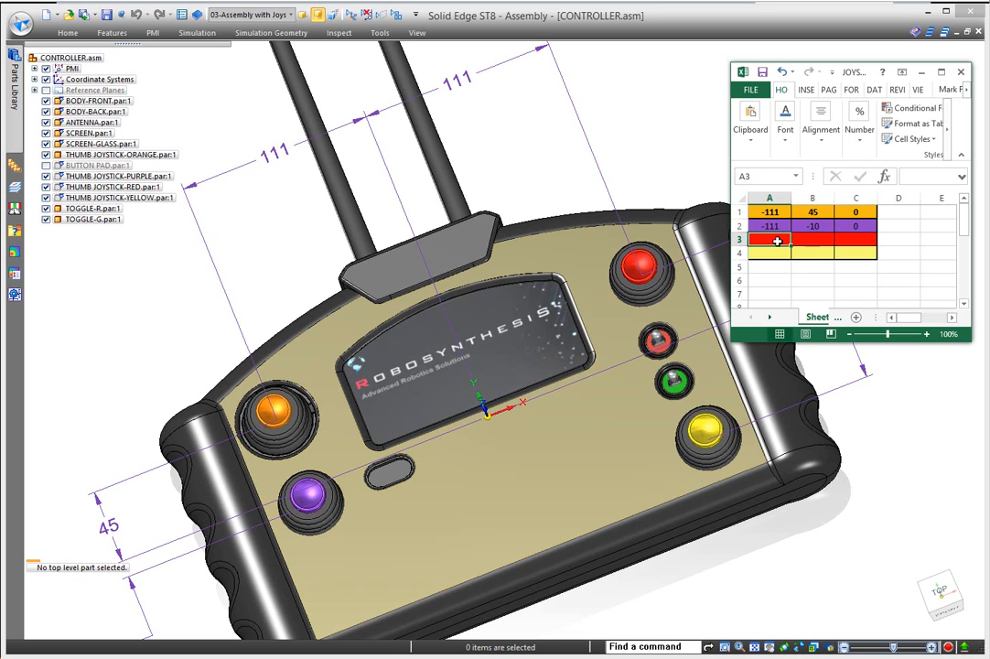
{"action": "type", "text": "111"}
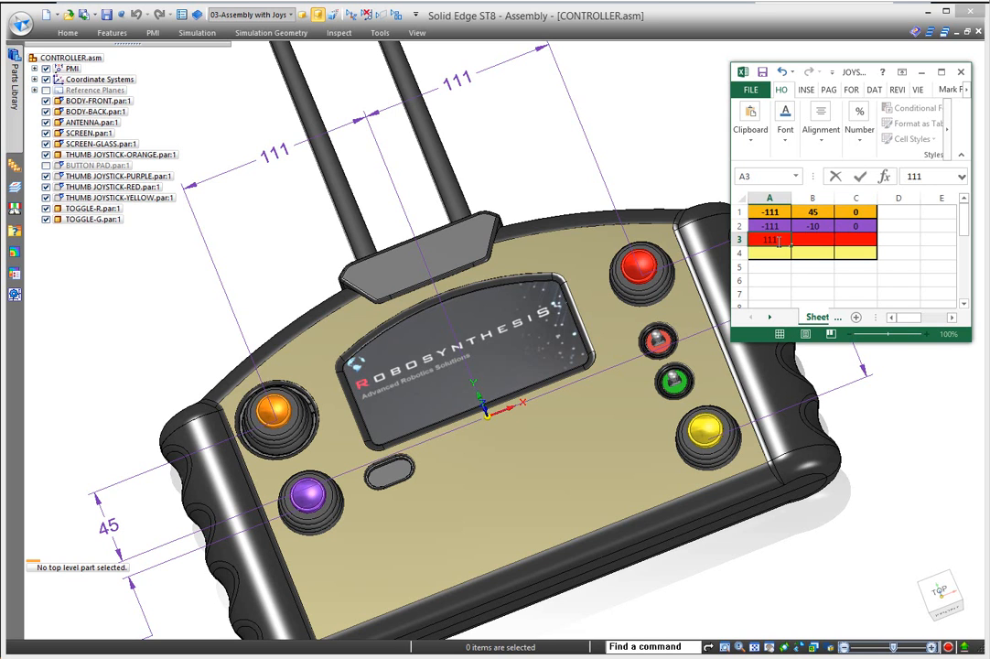
{"action": "key", "text": "Tab"}
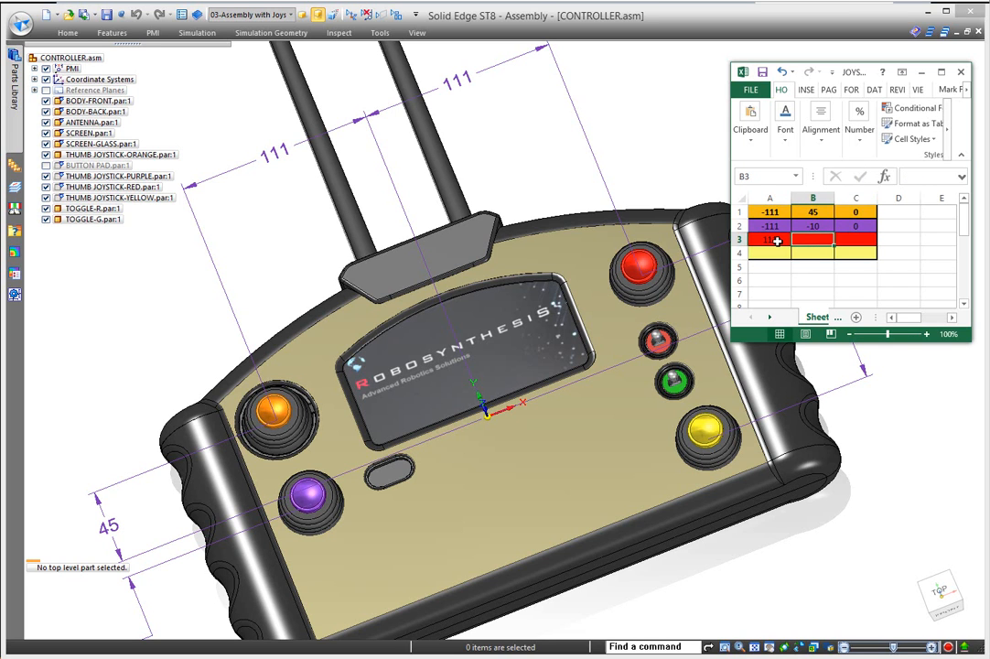
{"action": "type", "text": "45"}
{"action": "key", "text": "Tab"}
{"action": "type", "text": "18"}
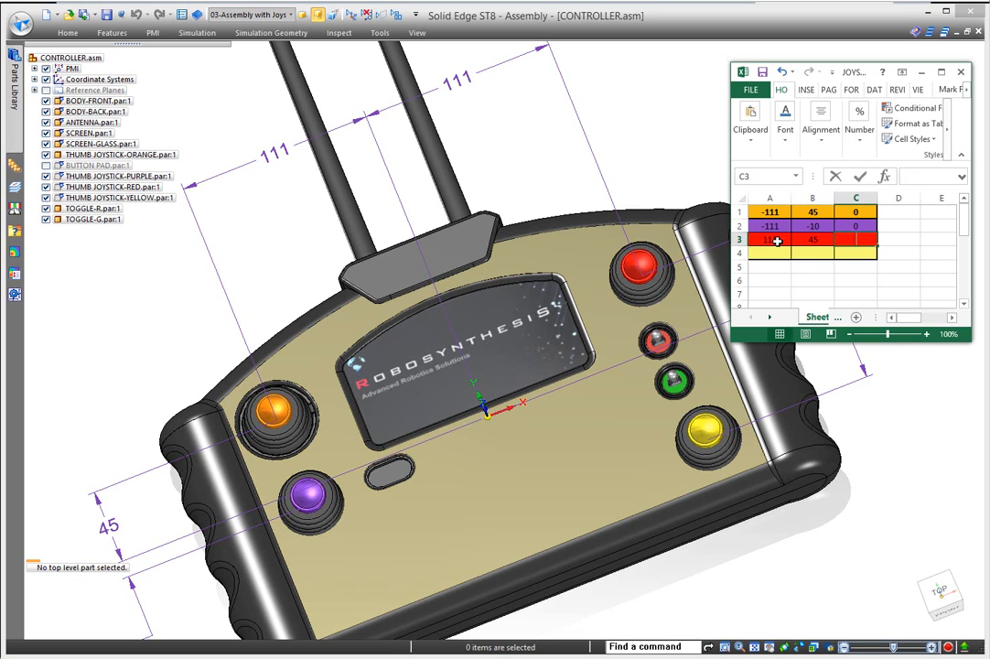
{"action": "type", "text": "0"}
- Enter 111, -62 and 180 for the yellow joystick in cells A4 to C4 and save the workbook
{"action": "left_click", "coordinate": [771, 251]}
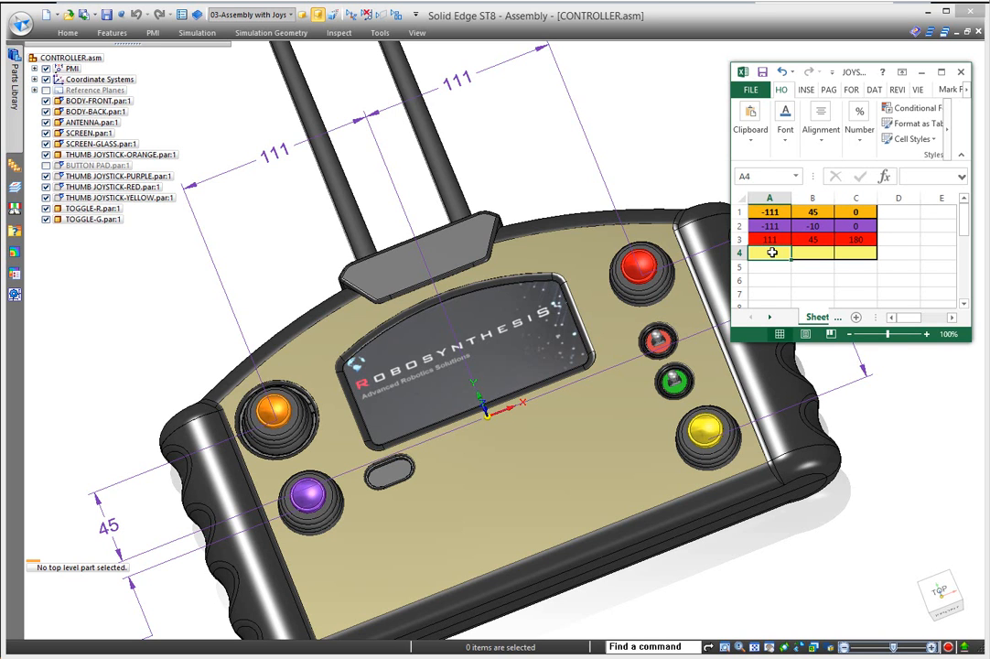
{"action": "type", "text": "111"}
{"action": "key", "text": "Tab"}
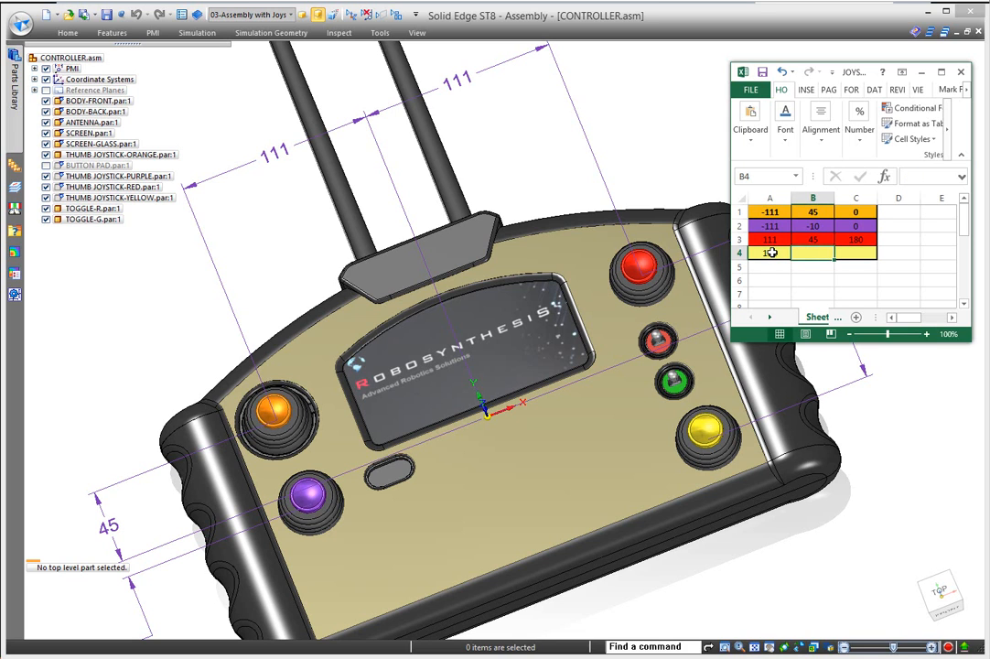
{"action": "type", "text": "-62"}
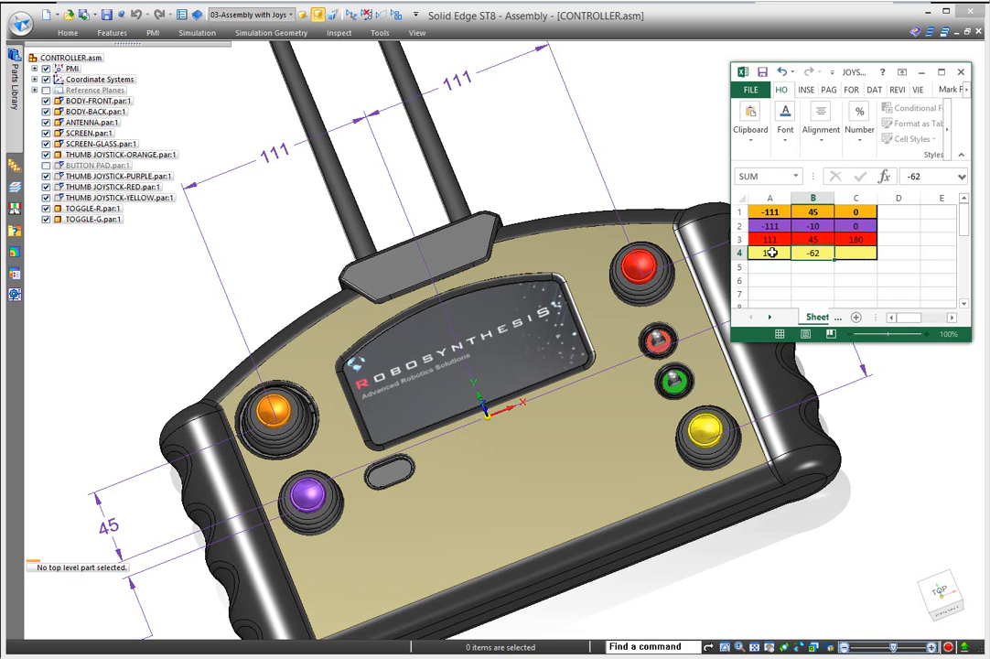
{"action": "key", "text": "Tab"}
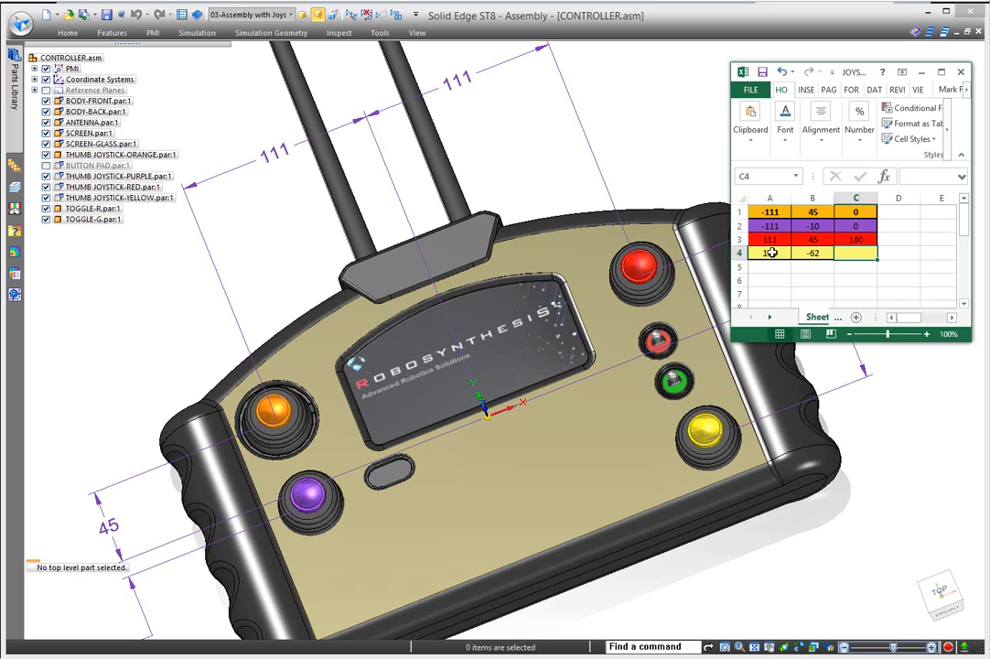
{"action": "type", "text": "180"}
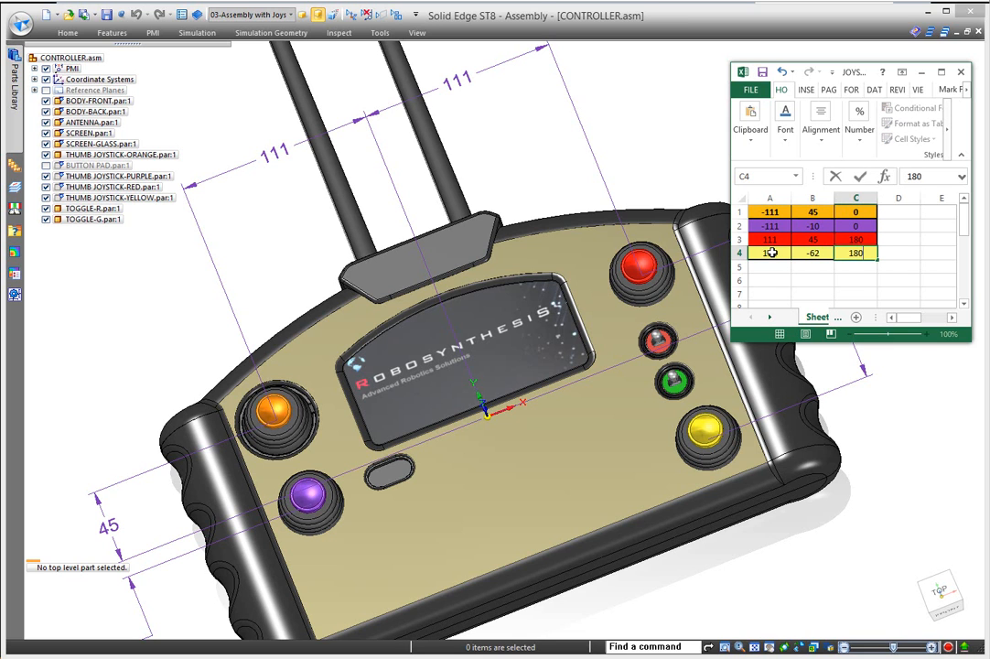
{"action": "left_click", "coordinate": [763, 73]}
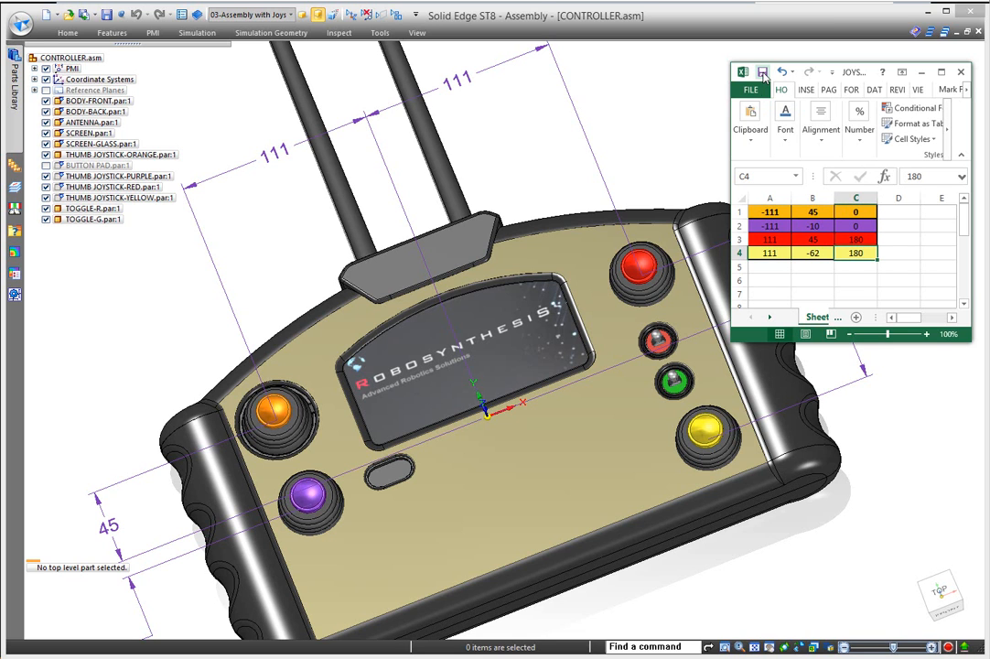
- Return to the Solid Edge controller assembly, hide its PMI dimensions and edit BODY-FRONT.par in place
{"action": "left_click", "coordinate": [661, 100]}
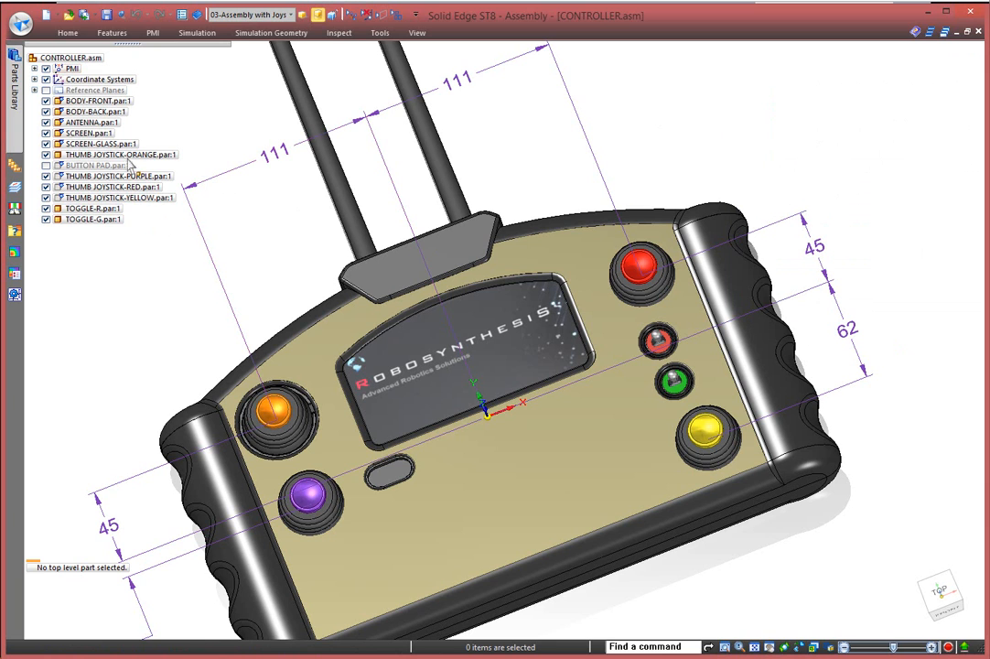
{"action": "left_click", "coordinate": [46, 69]}
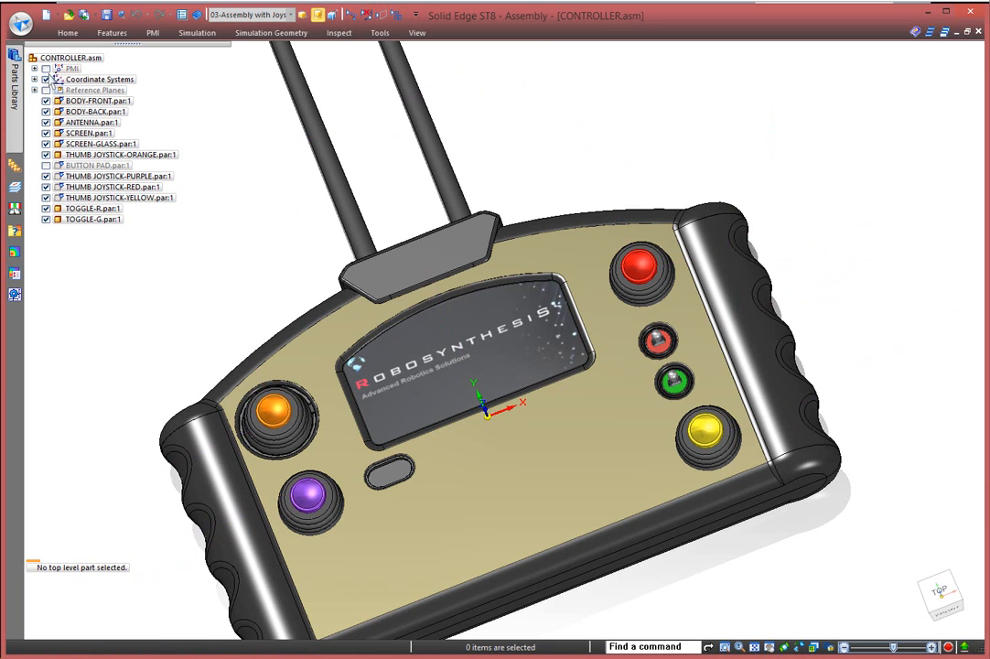
{"action": "left_click", "coordinate": [125, 103]}
{"action": "right_click", "coordinate": [125, 104]}
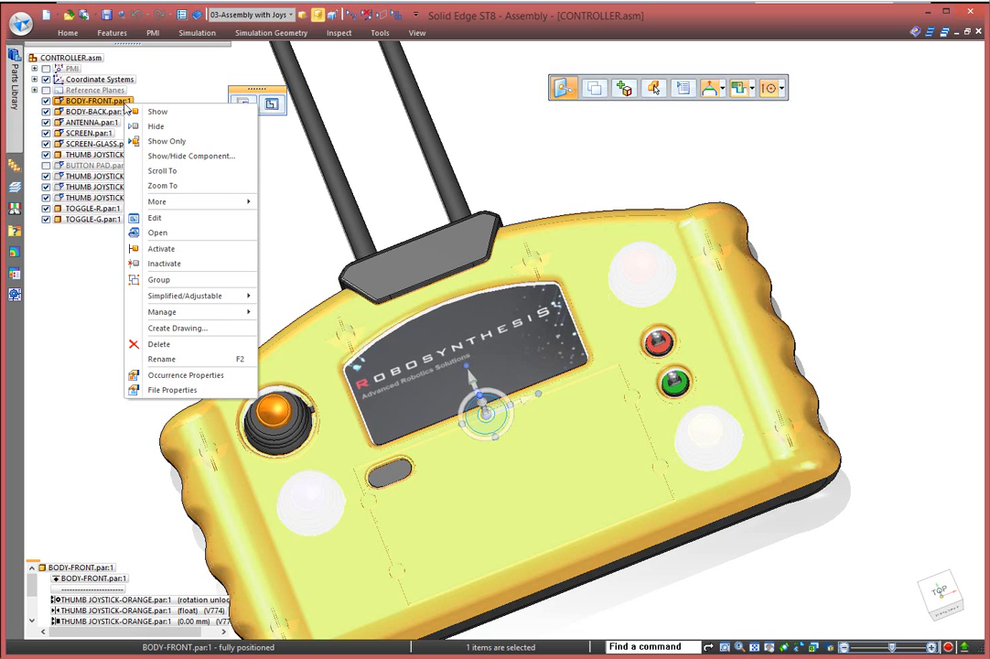
{"action": "left_click", "coordinate": [161, 218]}
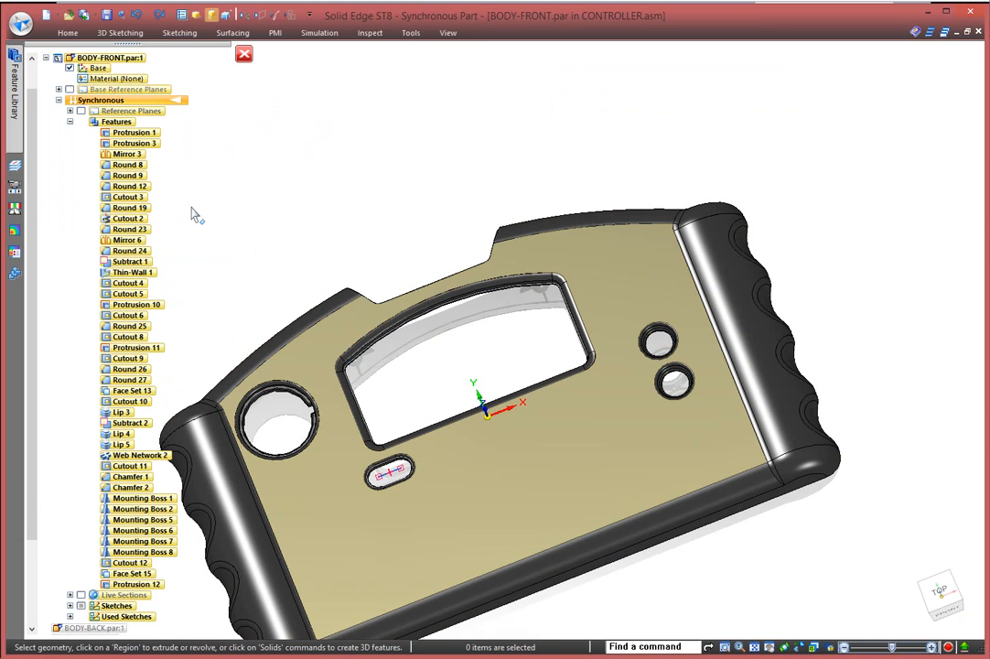
{"action": "middle_click_drag", "start_coordinate": [314, 234], "coordinate": [367, 132], "text": "shift"}
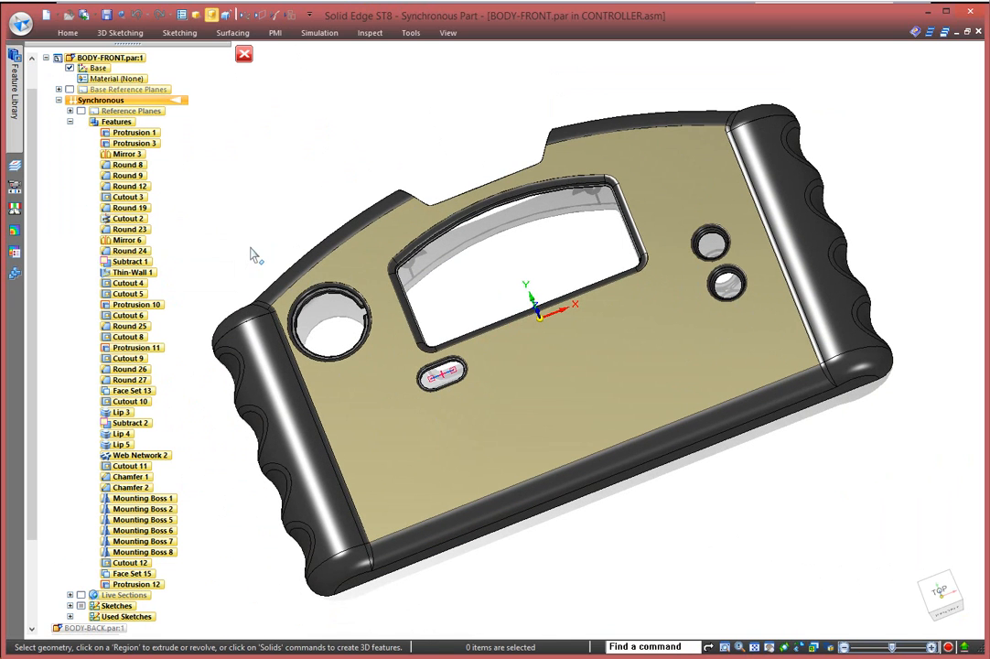
{"action": "key", "text": "ctrl+t"}
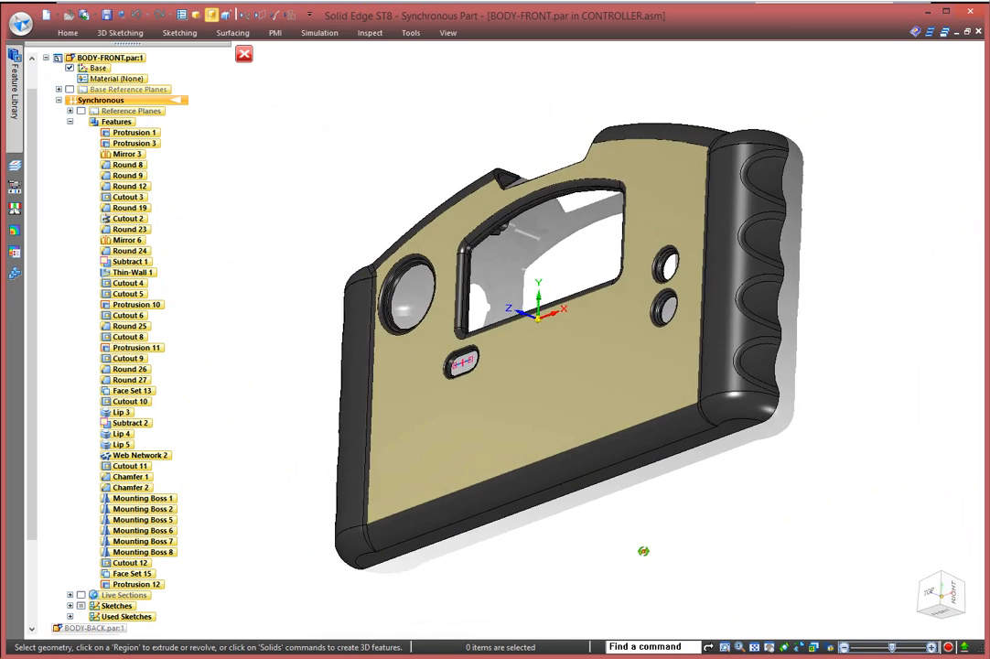
{"action": "left_click_drag", "start_coordinate": [277, 176], "coordinate": [394, 316]}
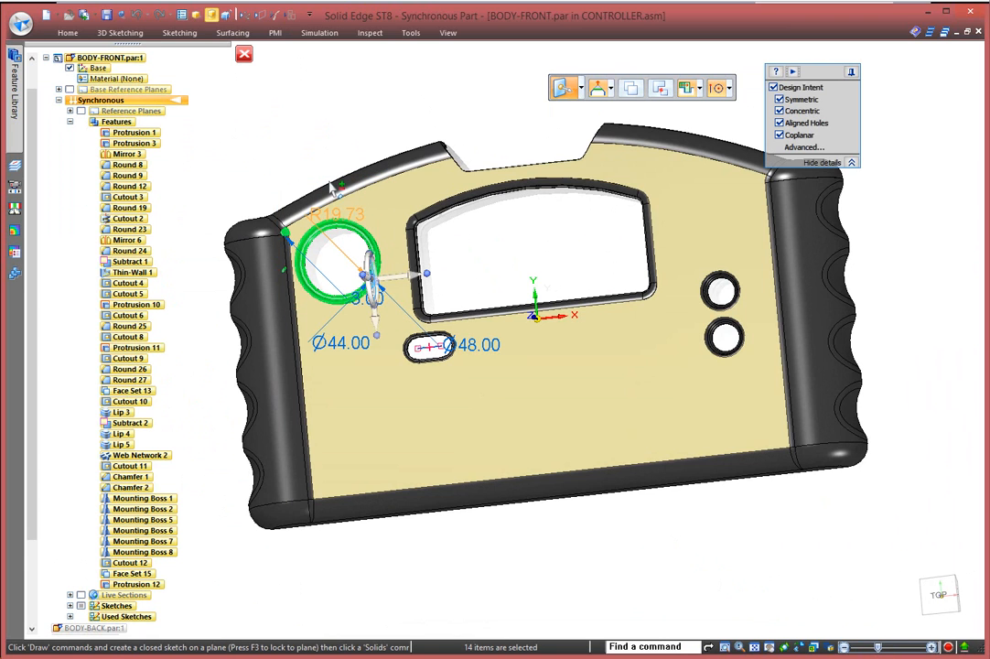
{"action": "left_click", "coordinate": [311, 159]}
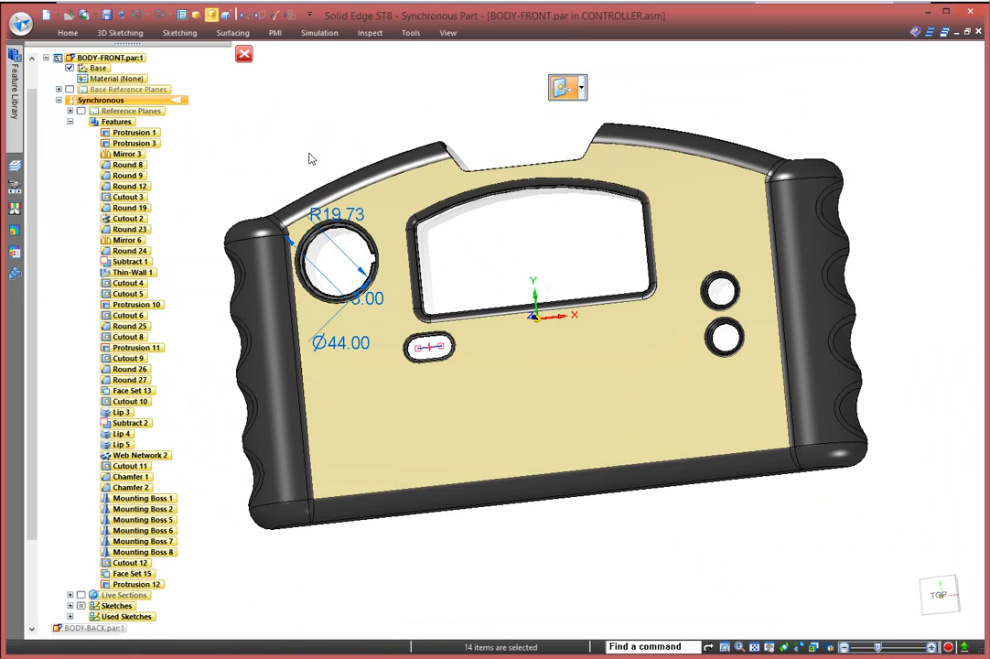
- Start a Pattern by Table of all the round joystick opening's faces, oriented to the part's origin coordinate system
{"action": "middle_click_drag", "start_coordinate": [305, 156], "coordinate": [328, 149]}
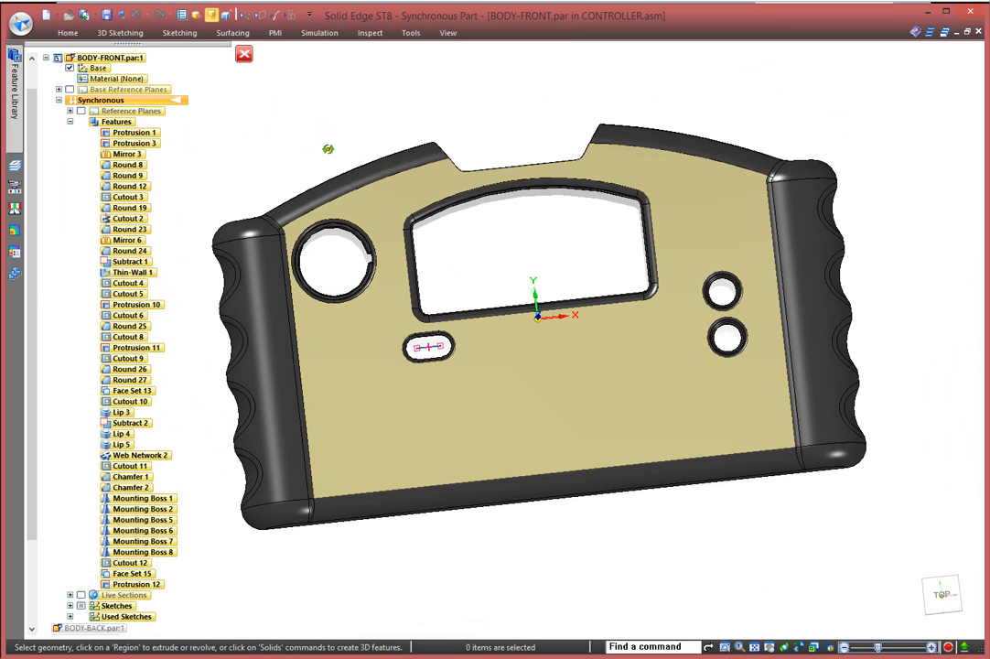
{"action": "left_click", "coordinate": [275, 205]}
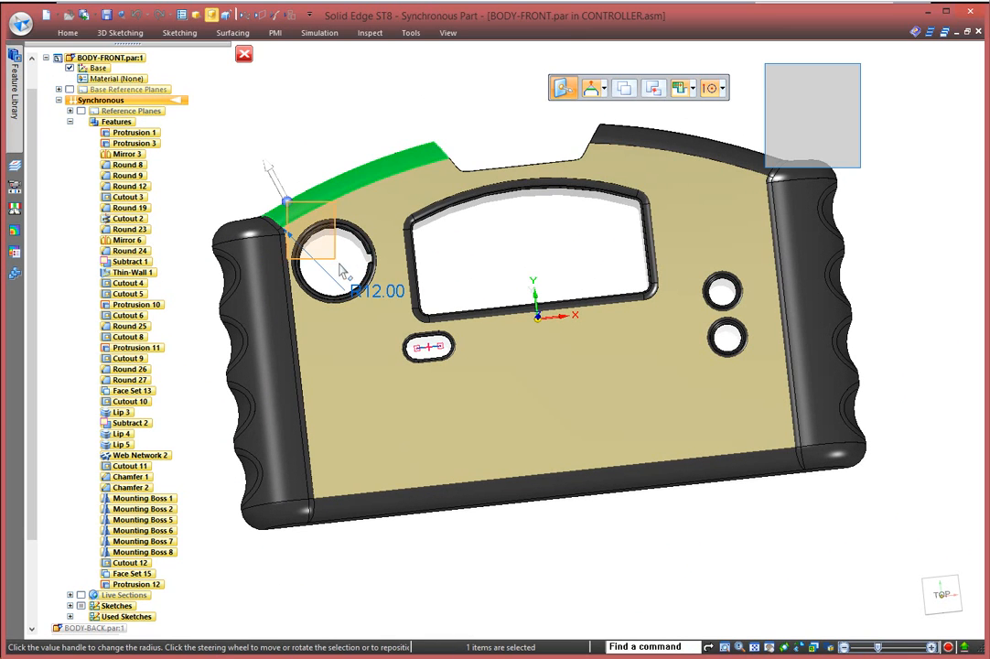
{"action": "left_click", "coordinate": [382, 311]}
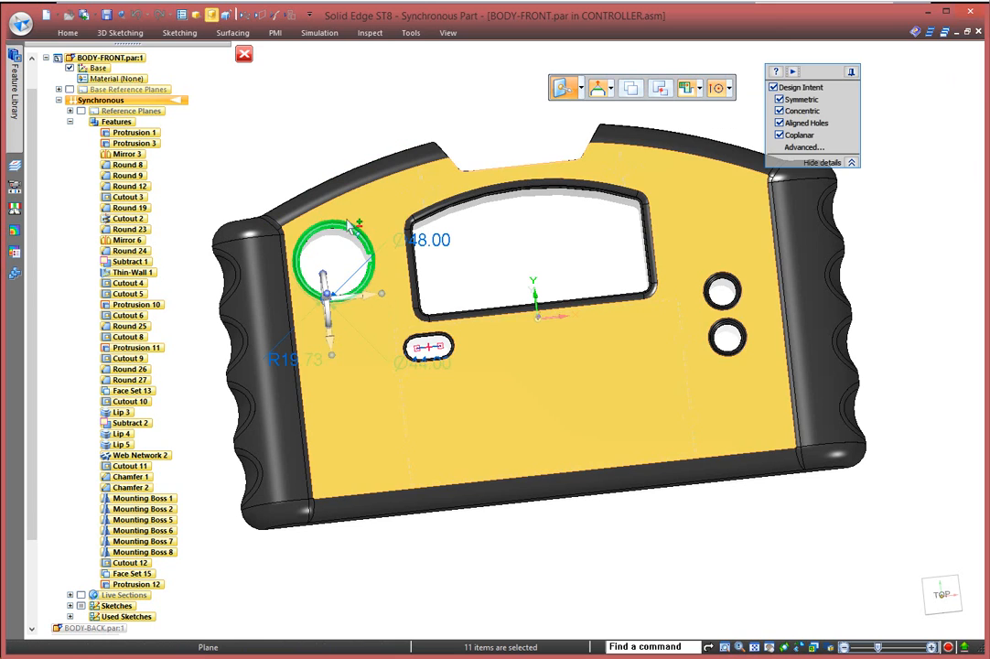
{"action": "left_click", "coordinate": [68, 33]}
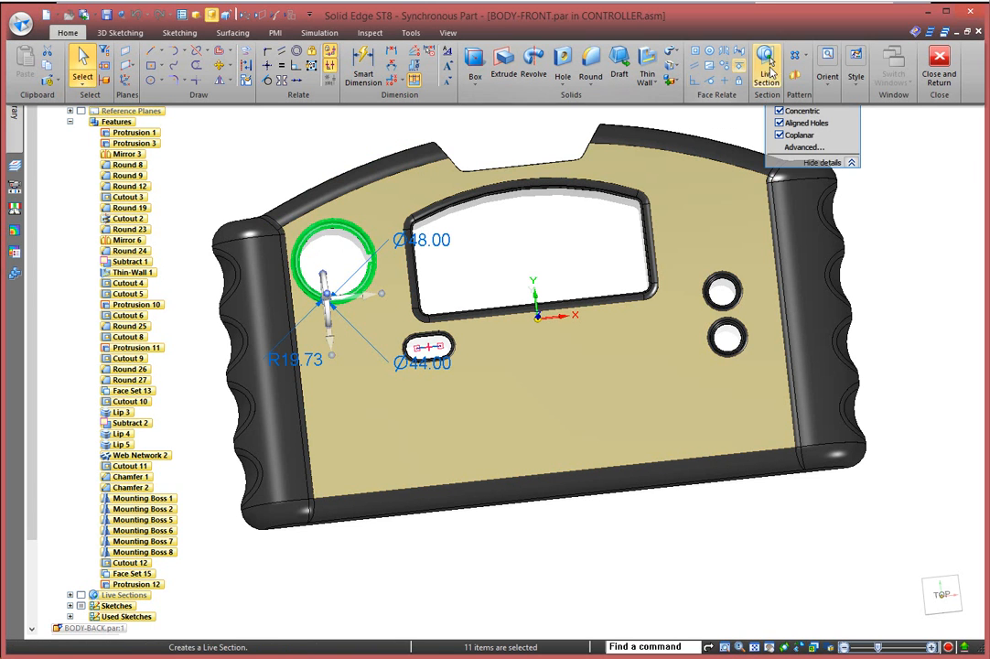
{"action": "left_click", "coordinate": [799, 55]}
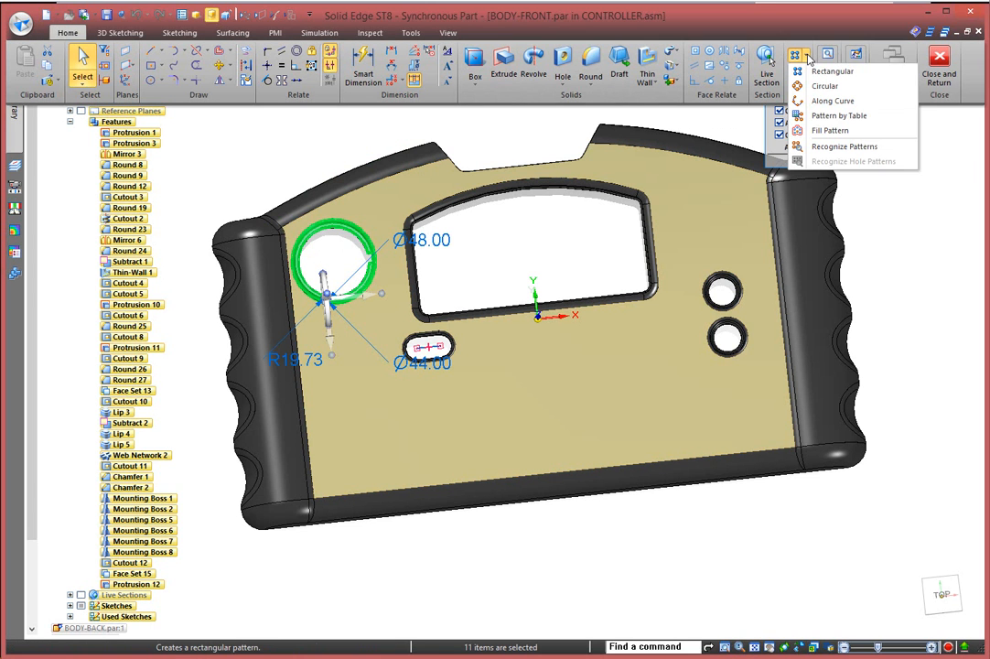
{"action": "left_click", "coordinate": [839, 116]}
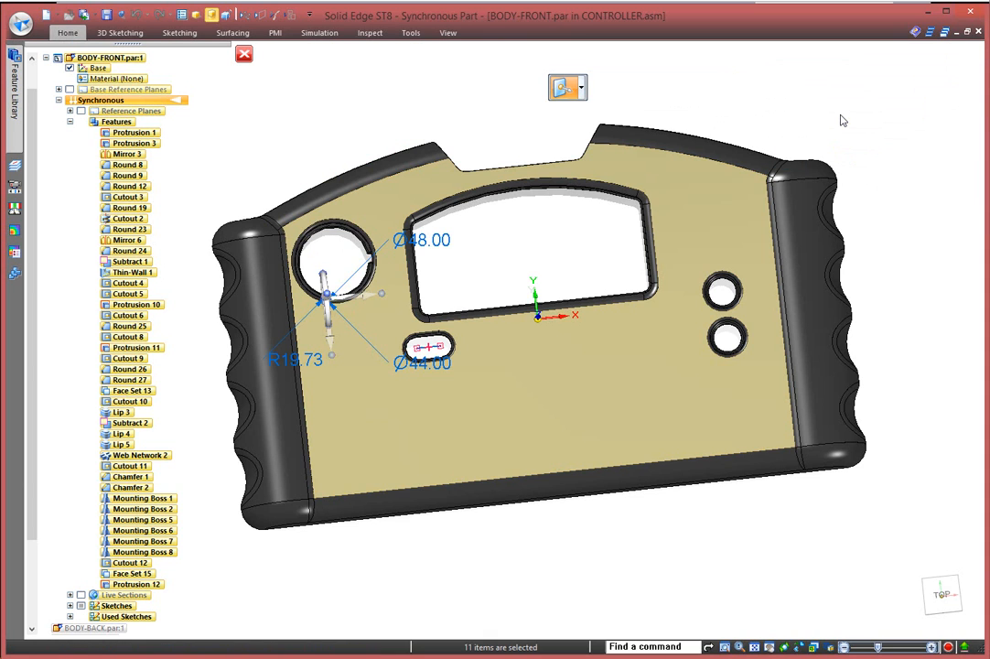
{"action": "left_click", "coordinate": [538, 321]}
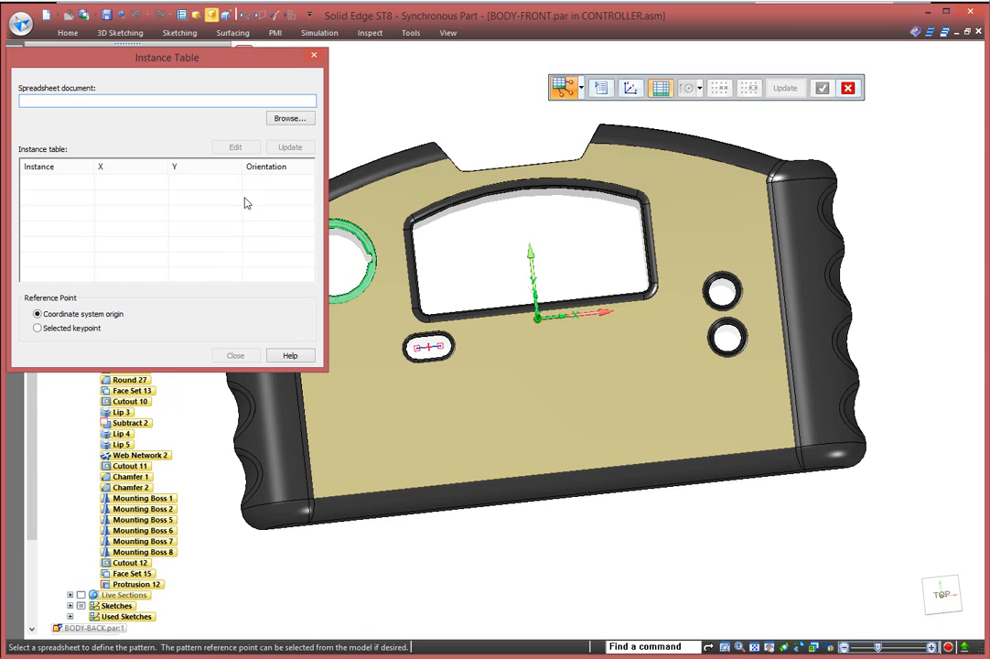
- Load JOYSTICK_LOCATIONS.xlsx as the pattern's instance table, keep the coordinate system origin as reference point and accept the pattern
{"action": "left_click", "coordinate": [289, 118]}
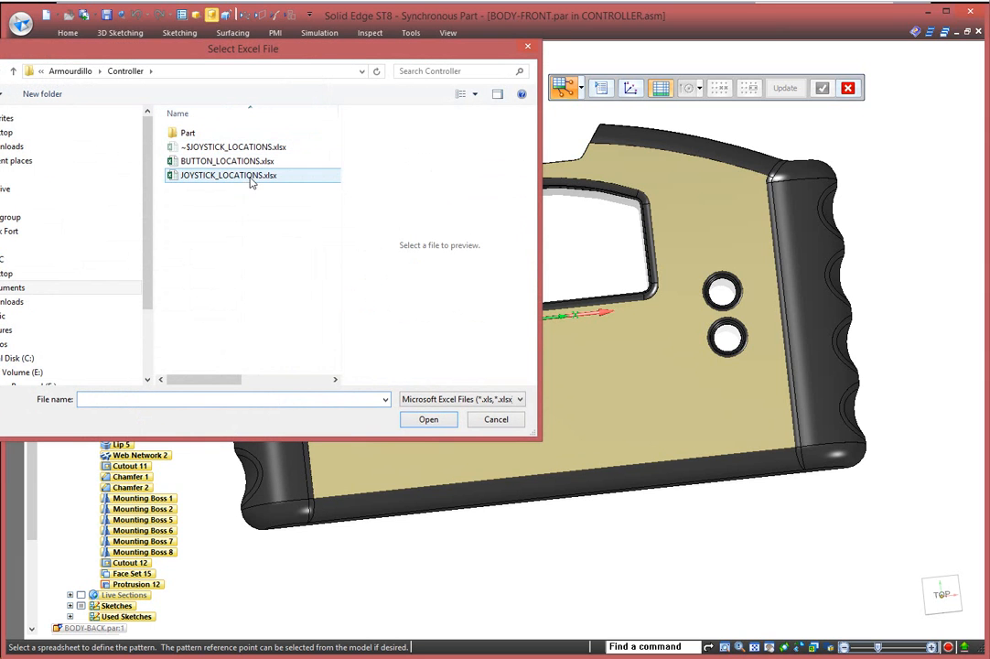
{"action": "left_click", "coordinate": [246, 183]}
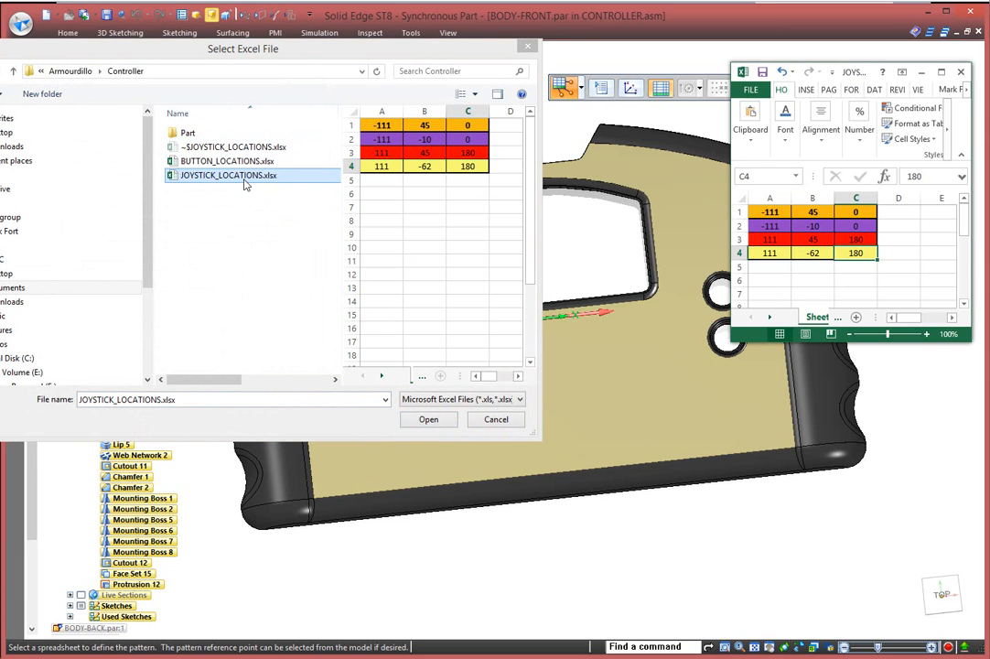
{"action": "left_click", "coordinate": [428, 420]}
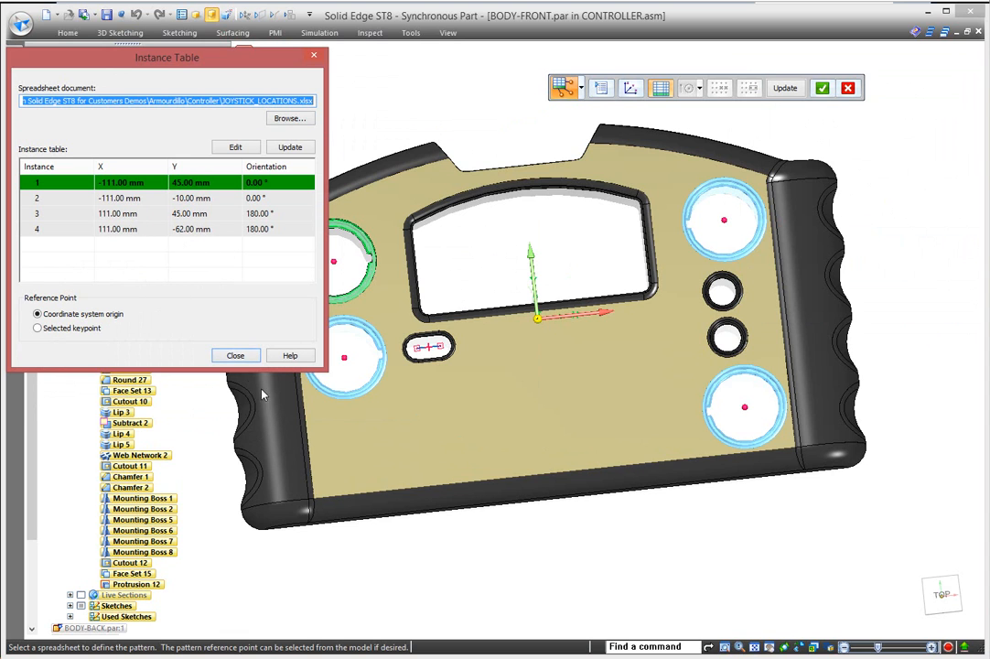
{"action": "left_click", "coordinate": [237, 358]}
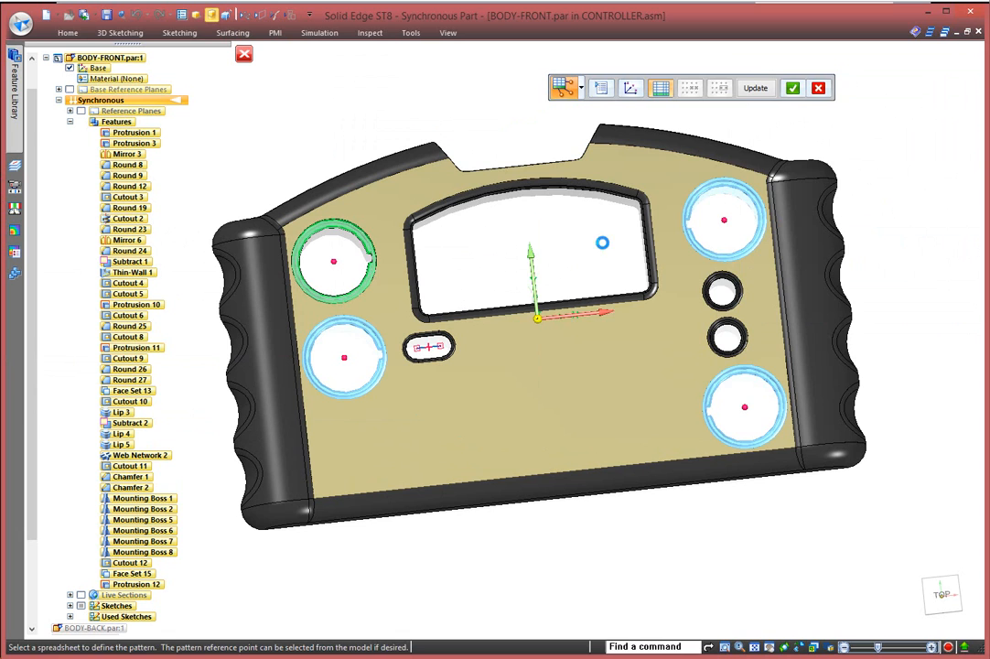
{"action": "left_click", "coordinate": [793, 88]}
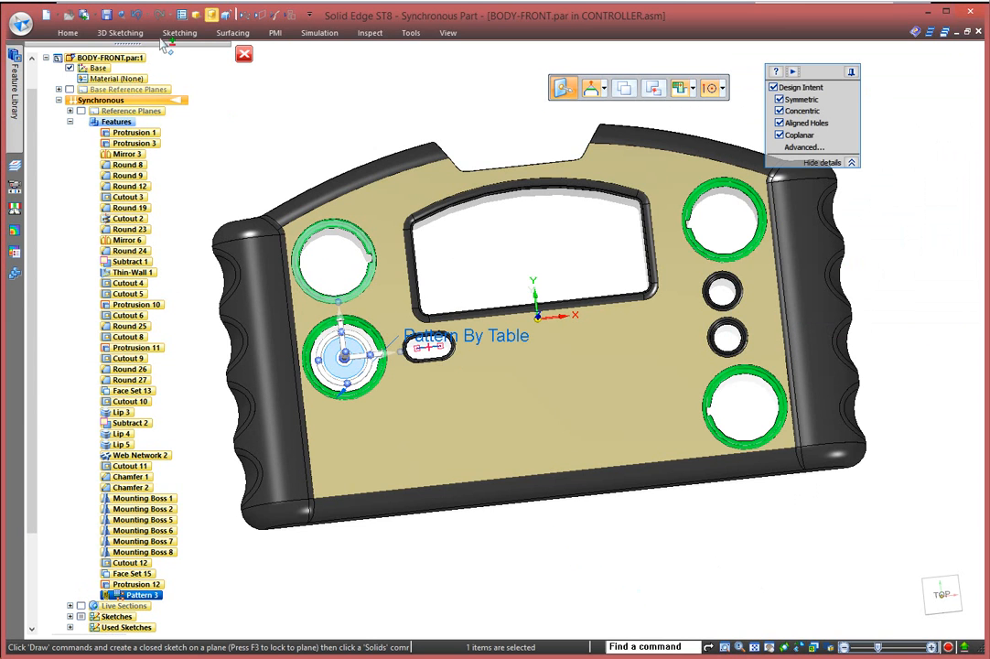
- Close the part and return to the controller assembly, and apply the 04-All display configuration
{"action": "left_click", "coordinate": [244, 54]}
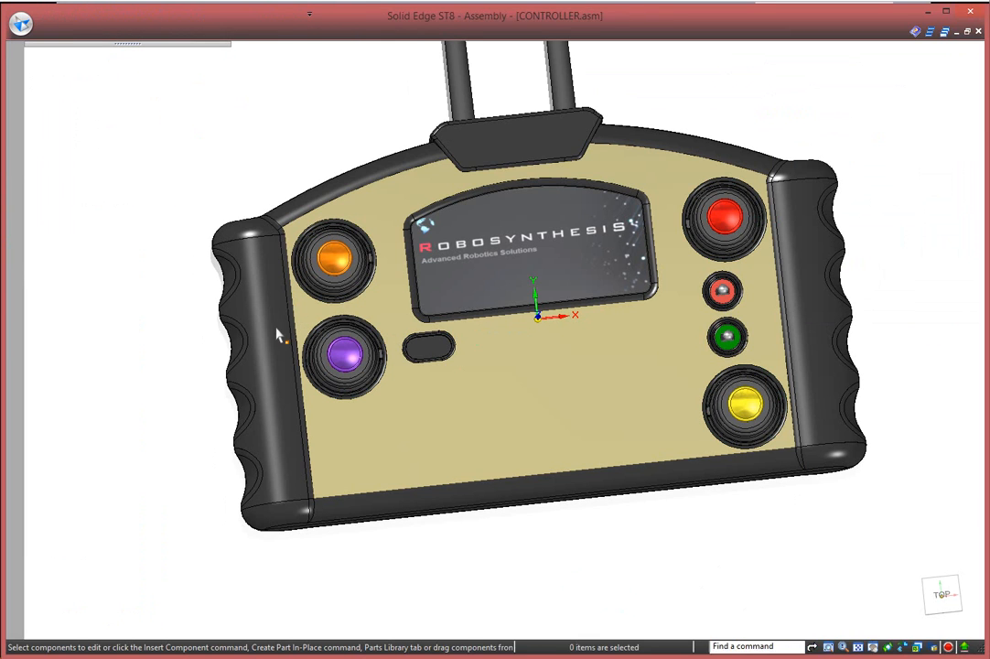
{"action": "middle_click_drag", "start_coordinate": [539, 570], "coordinate": [543, 550]}
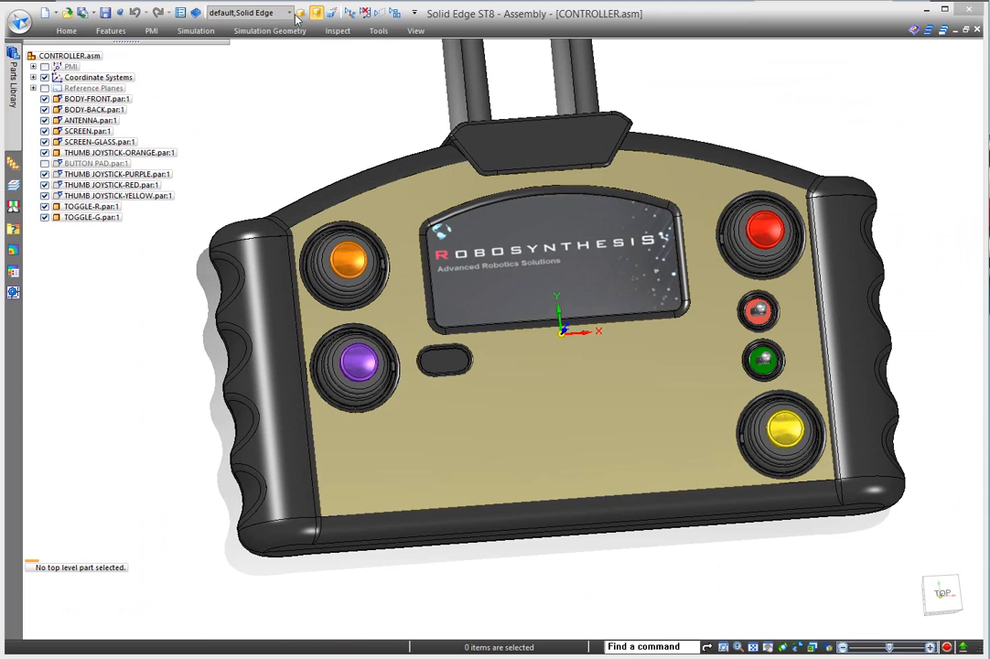
{"action": "left_click", "coordinate": [250, 13]}
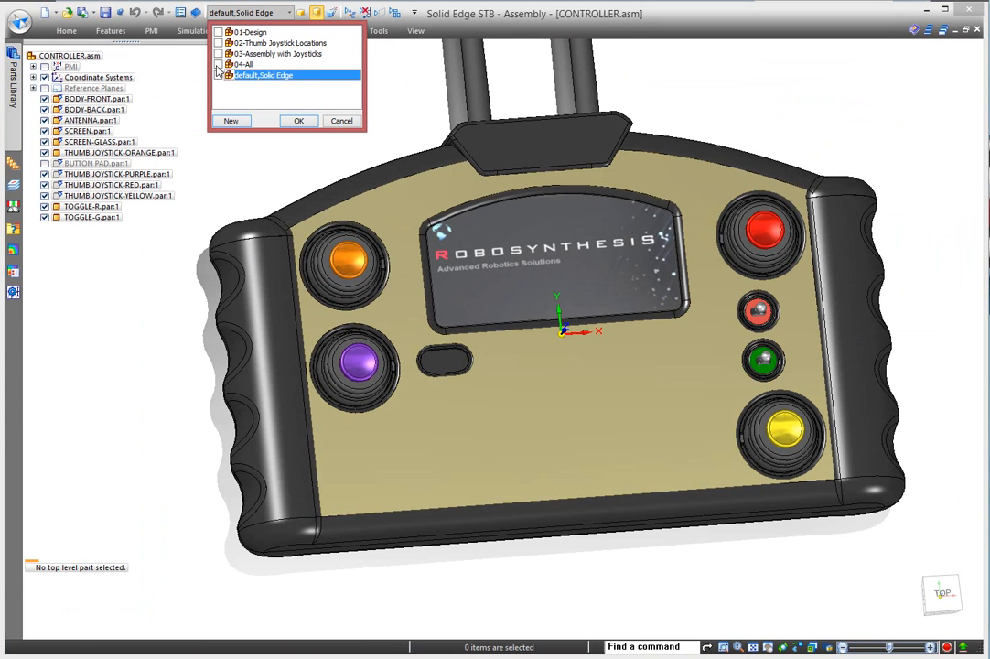
{"action": "left_click", "coordinate": [218, 65]}
{"action": "left_click", "coordinate": [300, 121]}
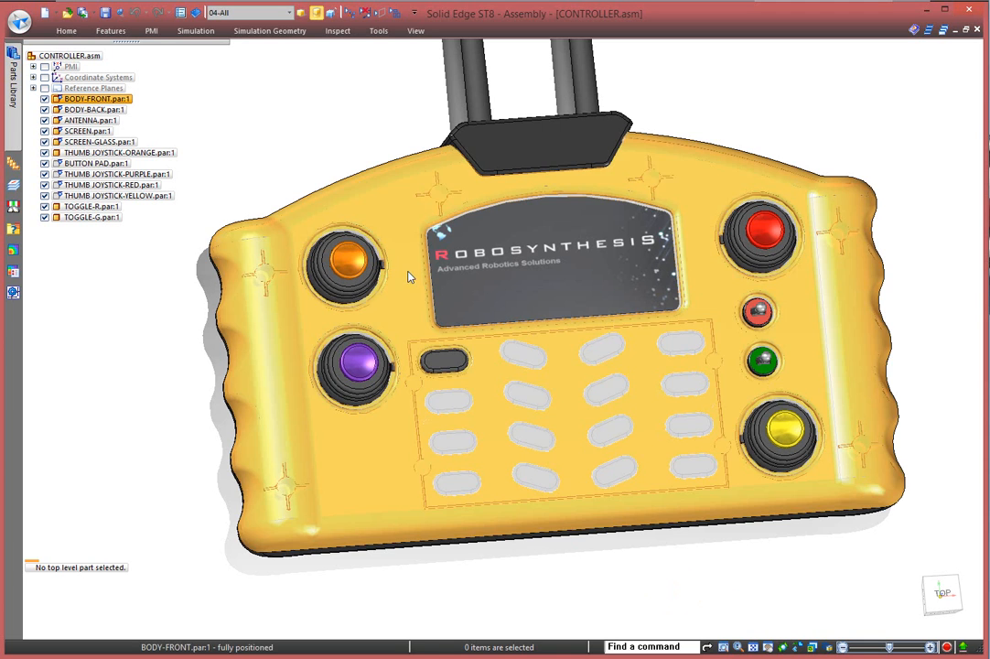
- Edit BODY-FRONT.par in place from the assembly
{"action": "left_click", "coordinate": [408, 277]}
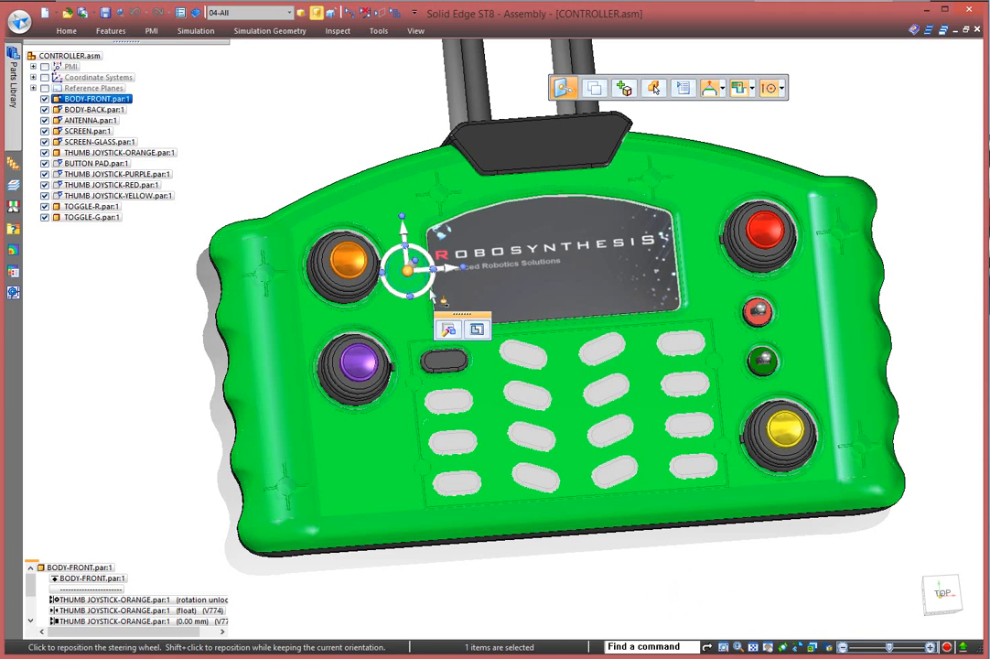
{"action": "left_click", "coordinate": [476, 330]}
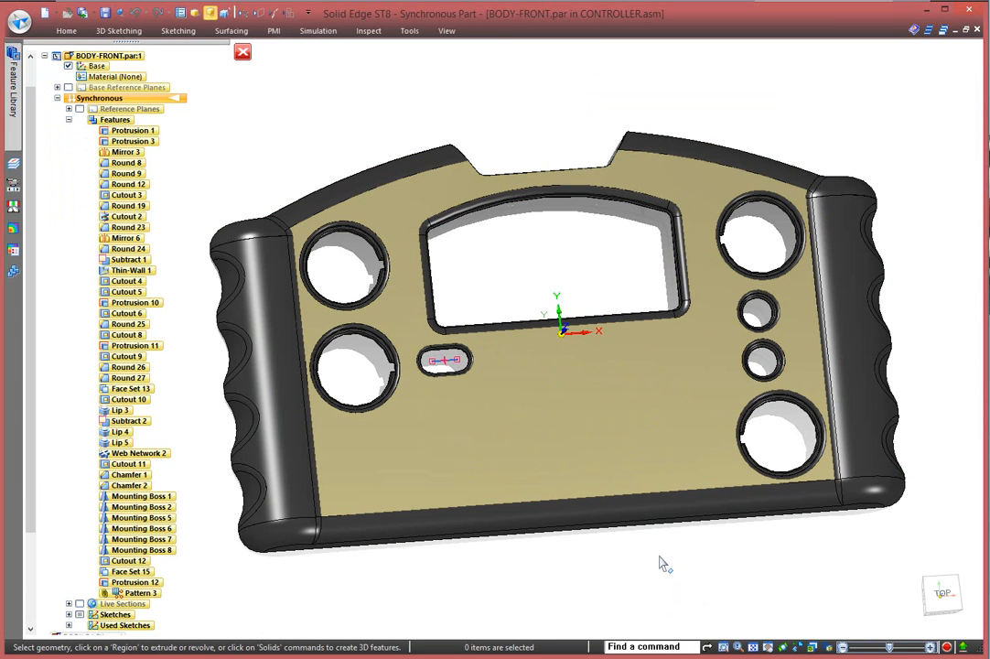
{"action": "scroll", "coordinate": [462, 389], "scroll_direction": "up", "scroll_amount": 5}
{"action": "scroll", "coordinate": [462, 389], "scroll_direction": "up", "scroll_amount": 3}
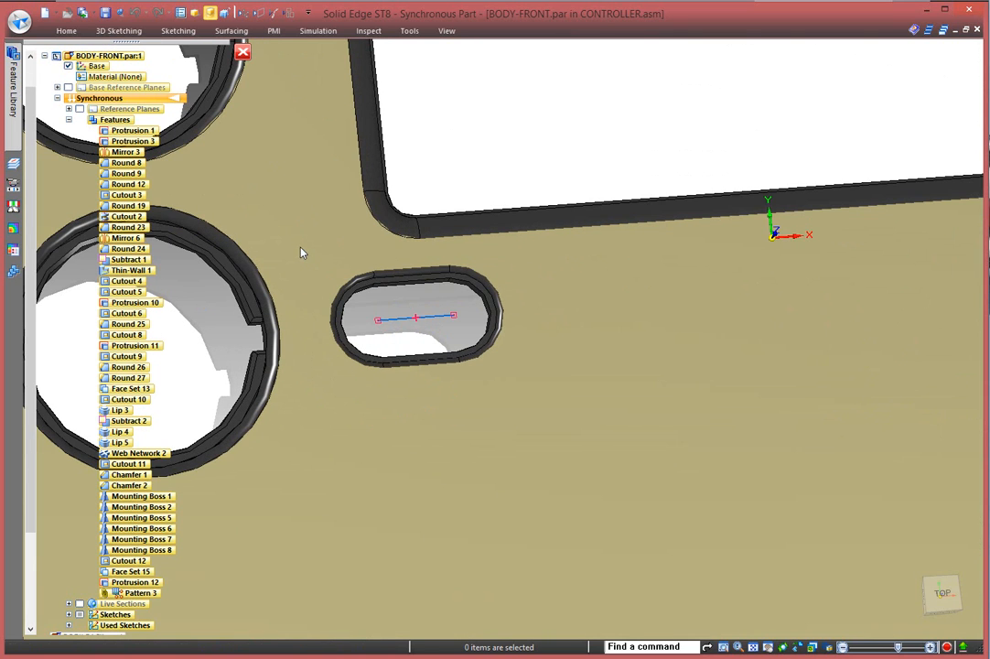
{"action": "left_click", "coordinate": [302, 252]}
{"action": "left_click_drag", "start_coordinate": [298, 245], "coordinate": [546, 418]}
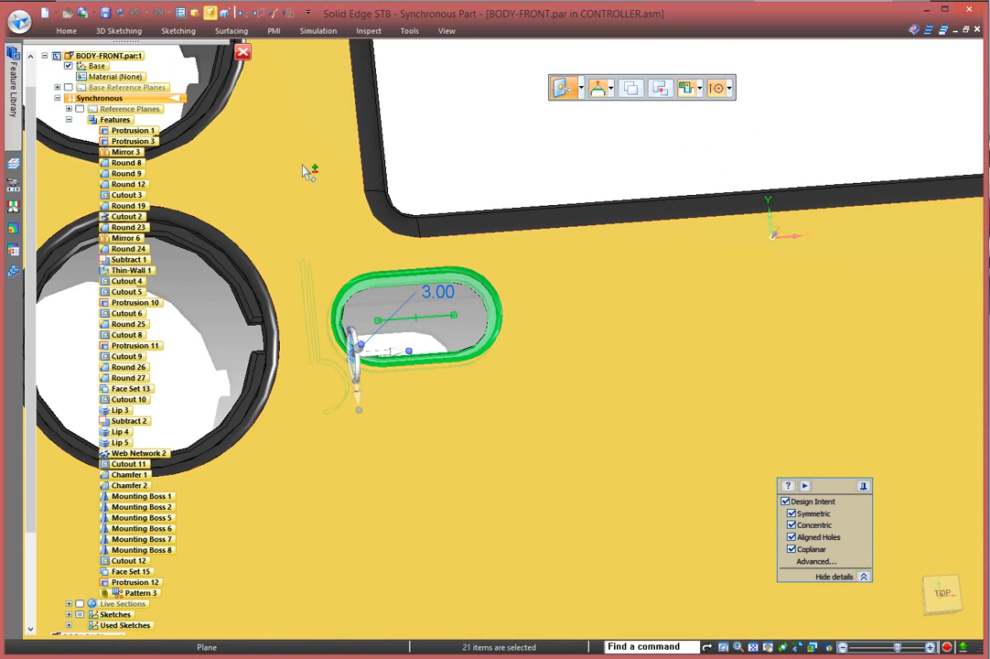
{"action": "key", "text": "Escape"}
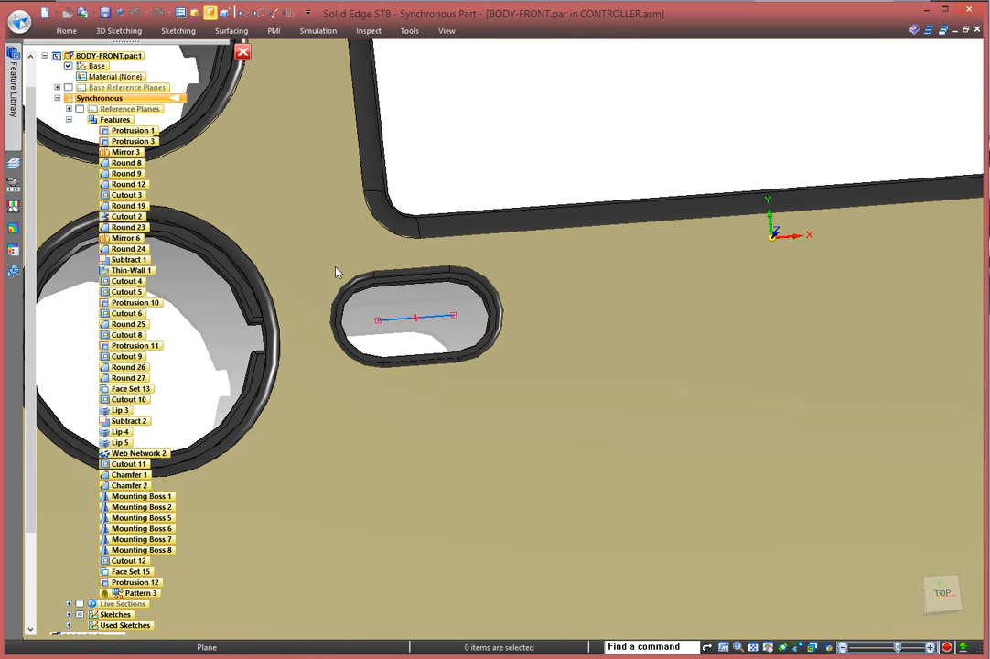
- Start a Pattern by Table of the slot-shaped button opening and its centre line, oriented to the origin coordinate system
{"action": "left_click", "coordinate": [334, 269]}
{"action": "left_click_drag", "start_coordinate": [325, 255], "coordinate": [531, 384]}
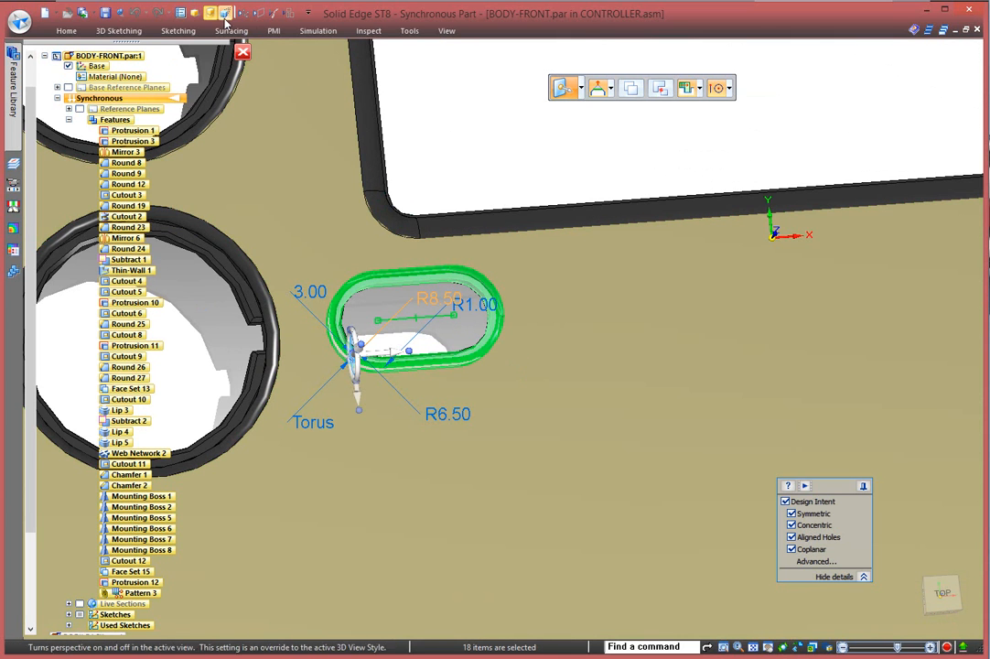
{"action": "left_click", "coordinate": [66, 30]}
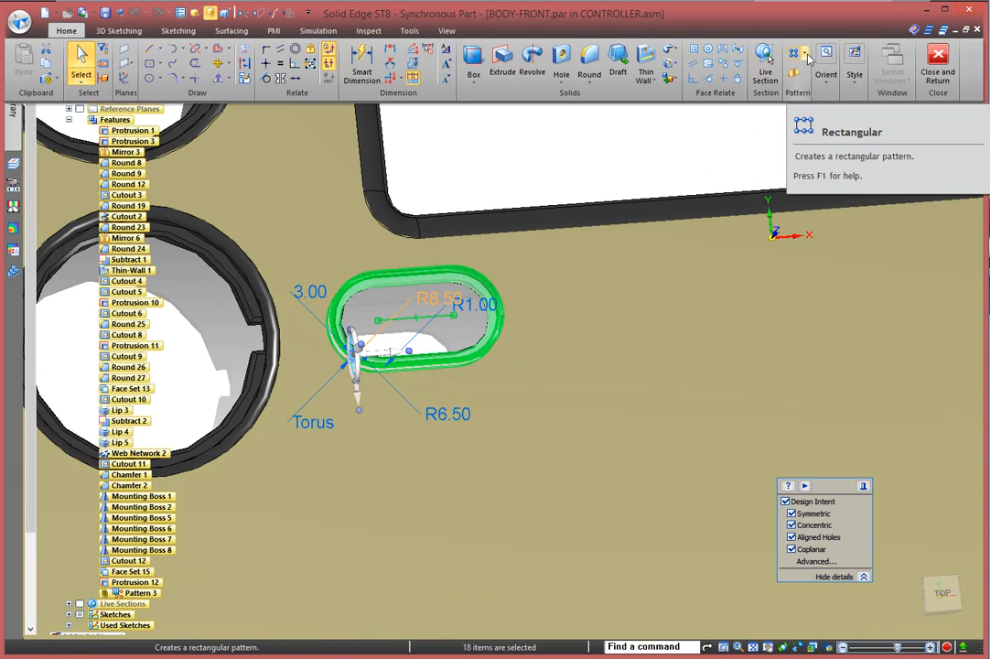
{"action": "left_click", "coordinate": [806, 57]}
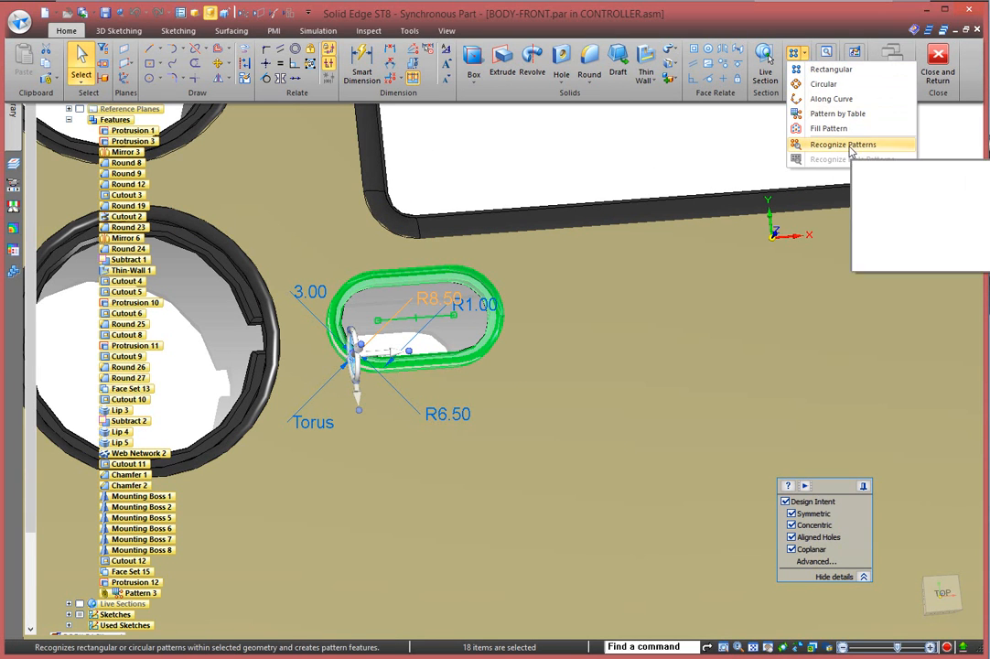
{"action": "left_click", "coordinate": [829, 114]}
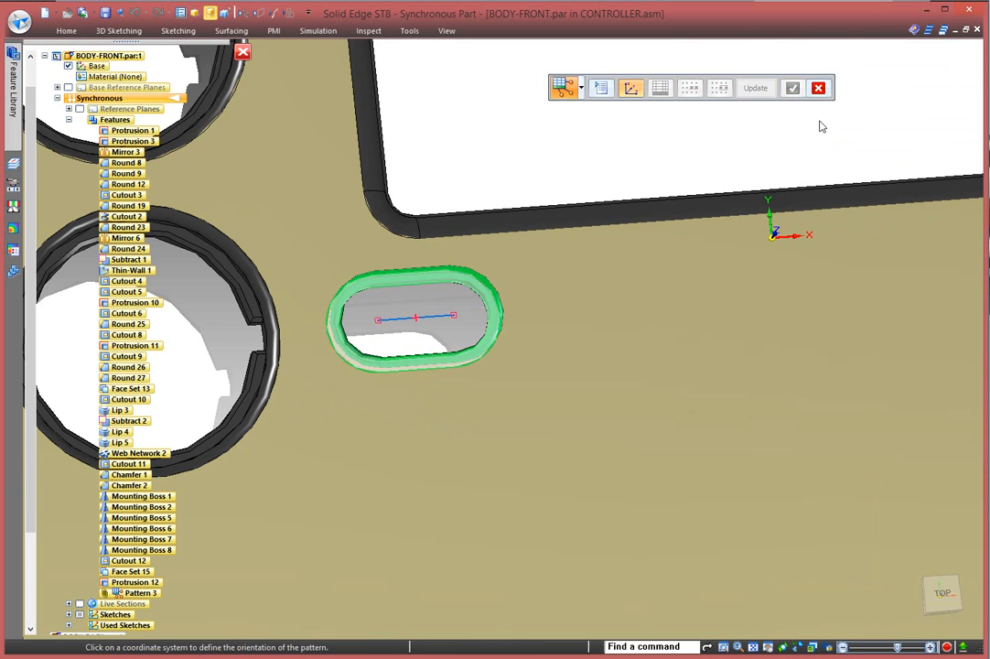
{"action": "left_click", "coordinate": [771, 238]}
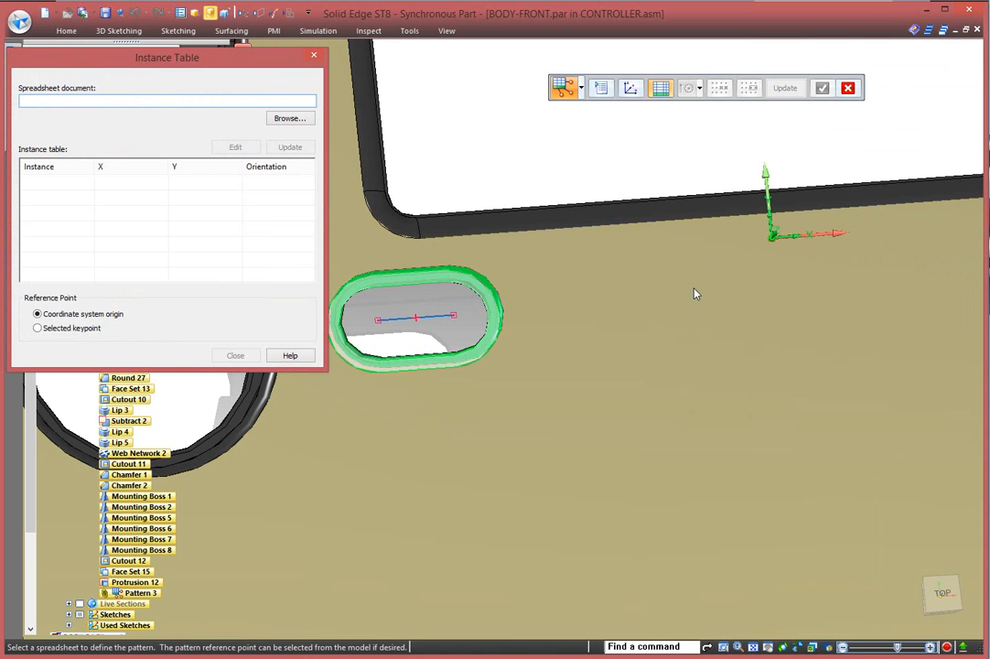
- Set the pattern's reference point to a selected keypoint, the midpoint of the slot opening's centre line
{"action": "left_click", "coordinate": [37, 329]}
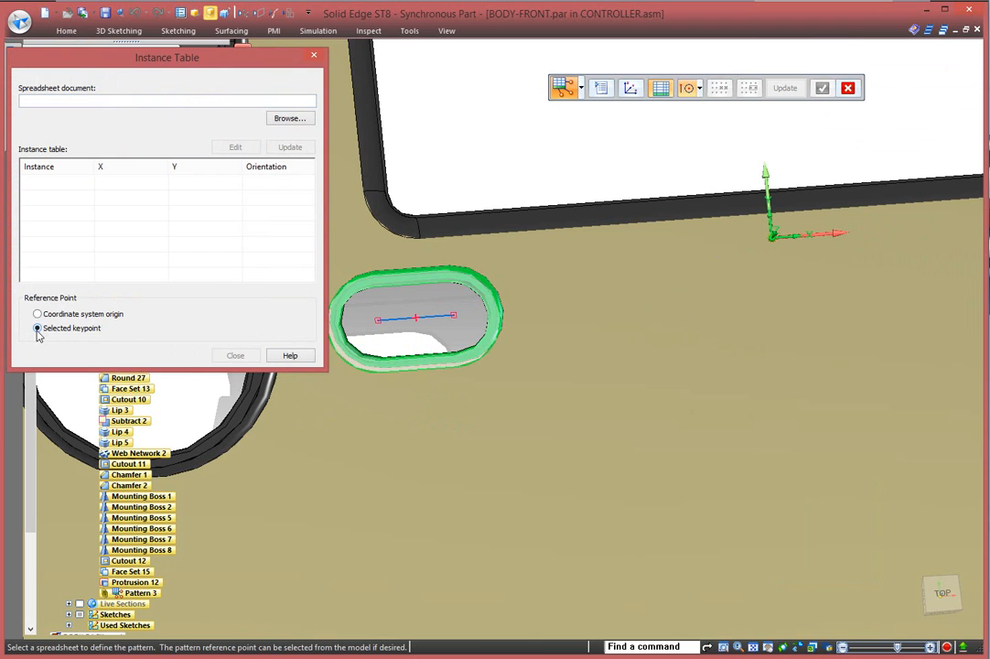
{"action": "left_click", "coordinate": [699, 88]}
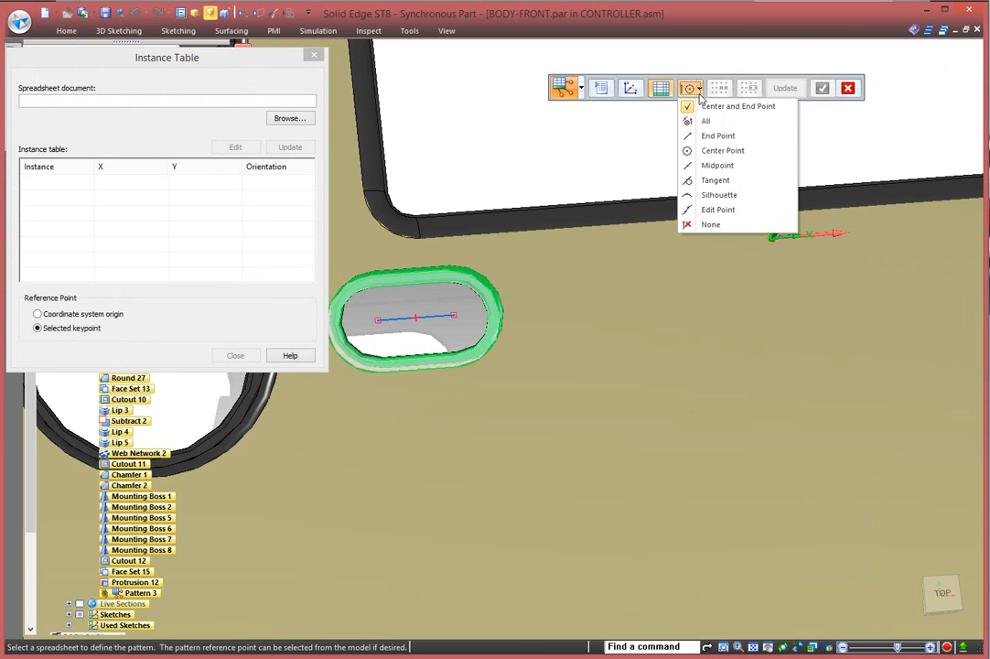
{"action": "left_click", "coordinate": [695, 165]}
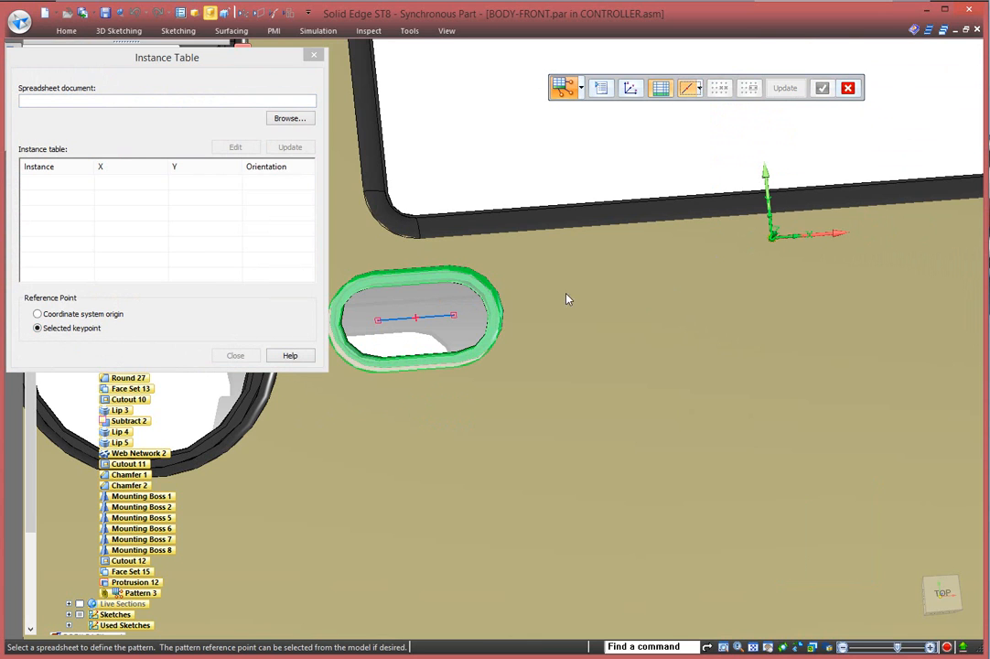
{"action": "left_click", "coordinate": [417, 320]}
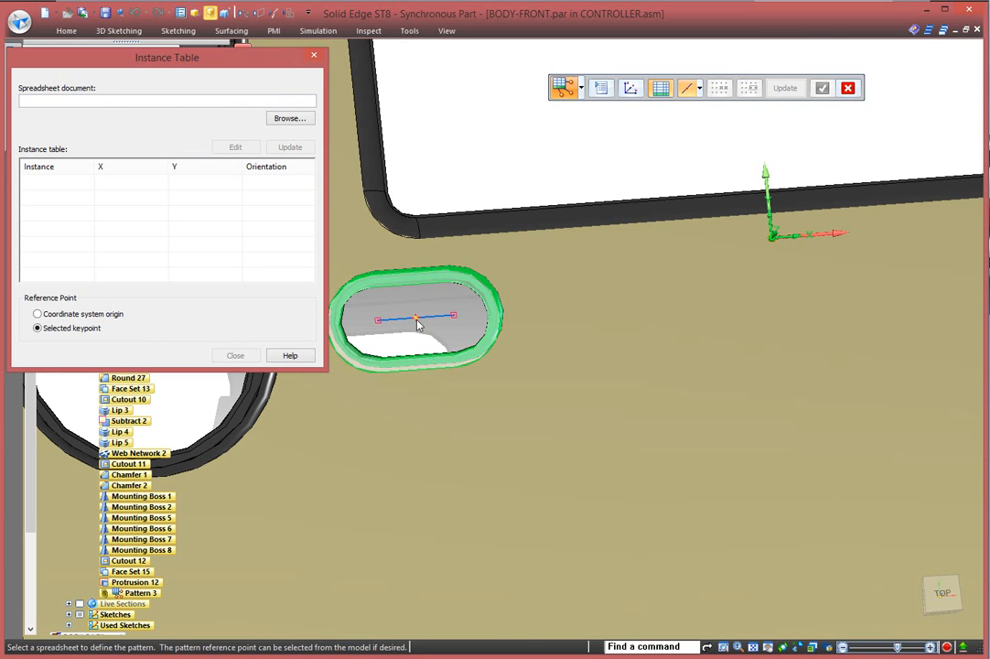
- Load BUTTON_LOCATIONS.xlsx as the instance table and accept the button opening pattern
{"action": "left_click", "coordinate": [291, 118]}
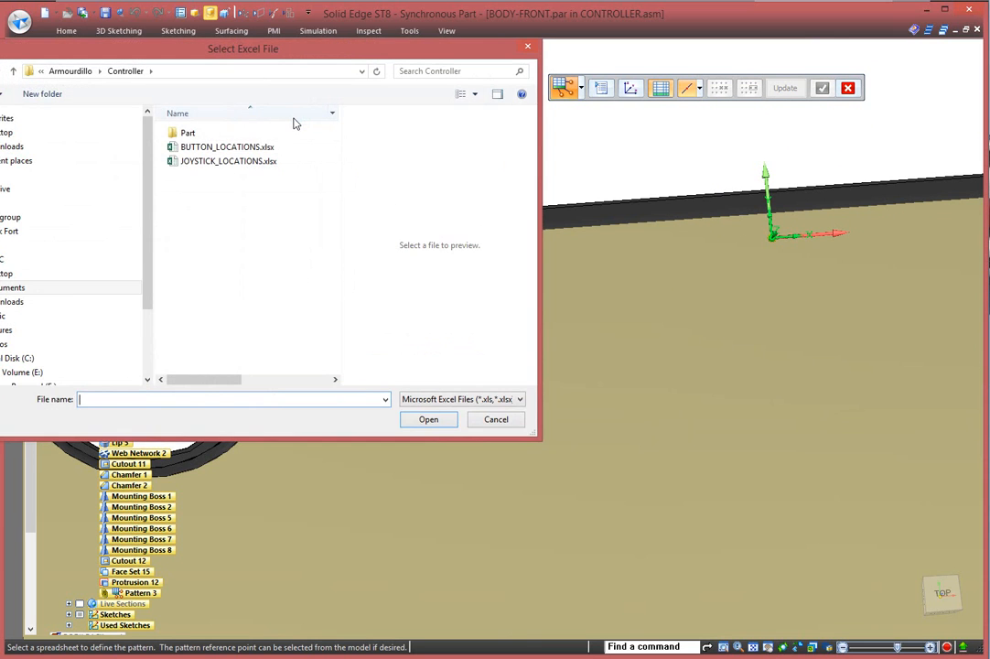
{"action": "left_click", "coordinate": [232, 149]}
{"action": "left_click", "coordinate": [428, 421]}
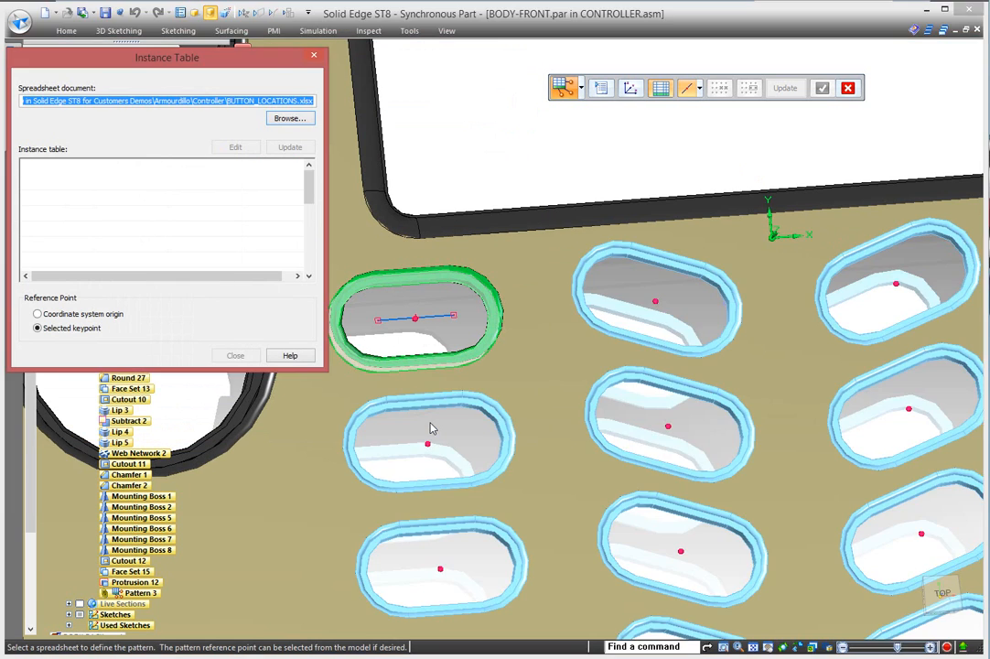
{"action": "scroll", "coordinate": [557, 404], "scroll_direction": "down", "scroll_amount": 3}
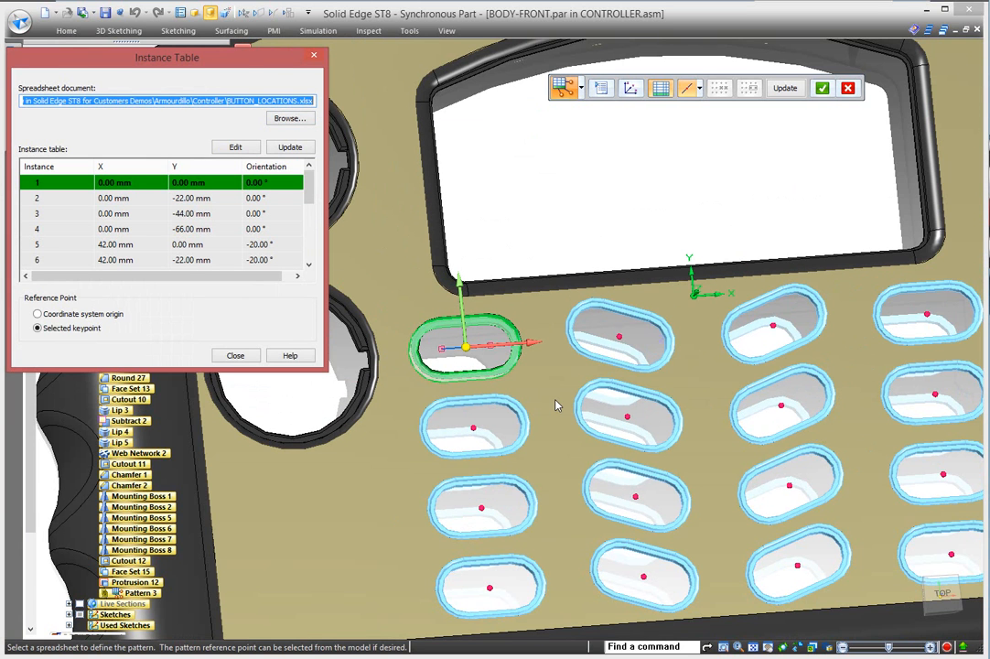
{"action": "scroll", "coordinate": [556, 405], "scroll_direction": "down", "scroll_amount": 2}
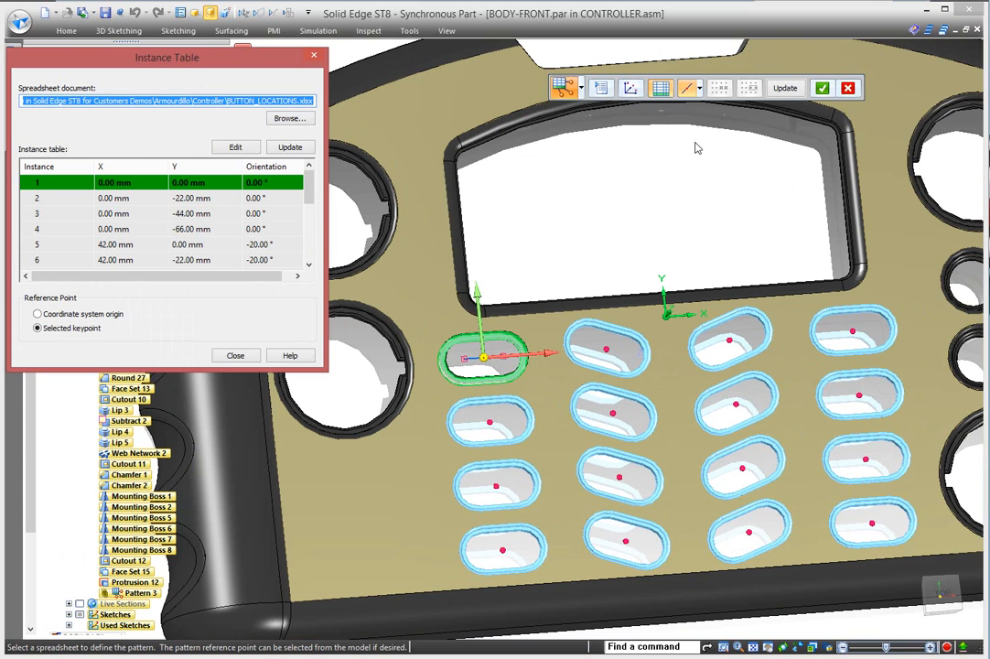
{"action": "left_click", "coordinate": [822, 88]}
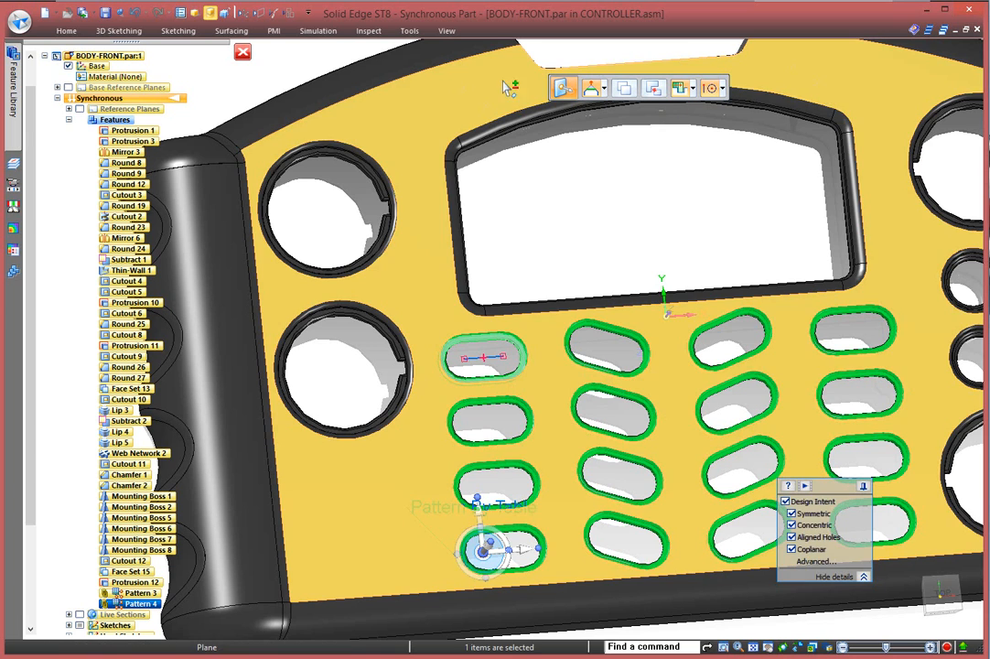
- Return to the controller assembly and reopen BODY-FRONT.par for editing in place
{"action": "left_click", "coordinate": [243, 52]}
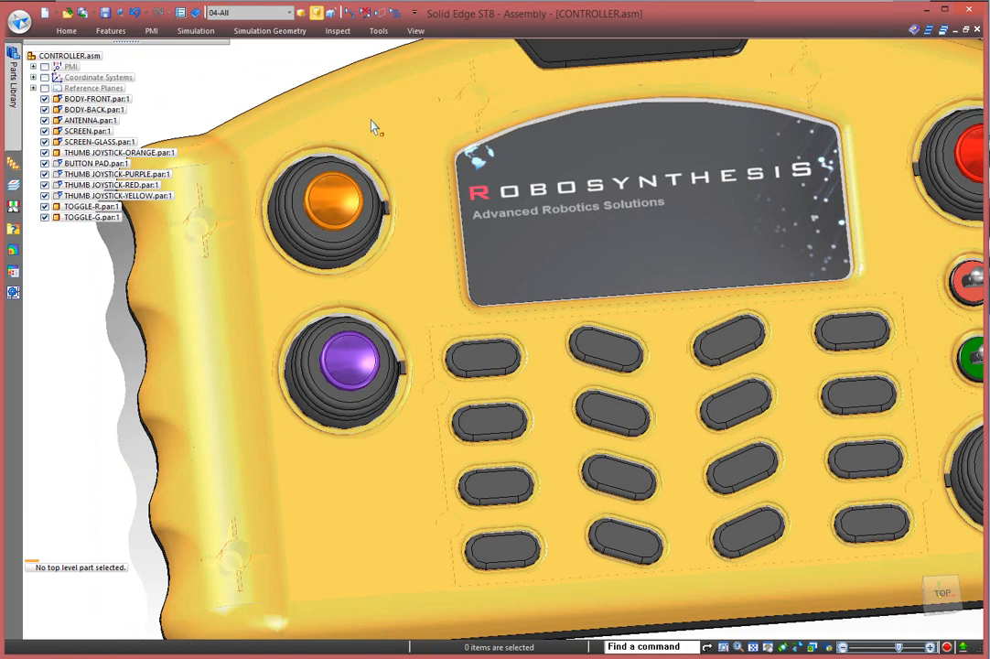
{"action": "left_click", "coordinate": [313, 101]}
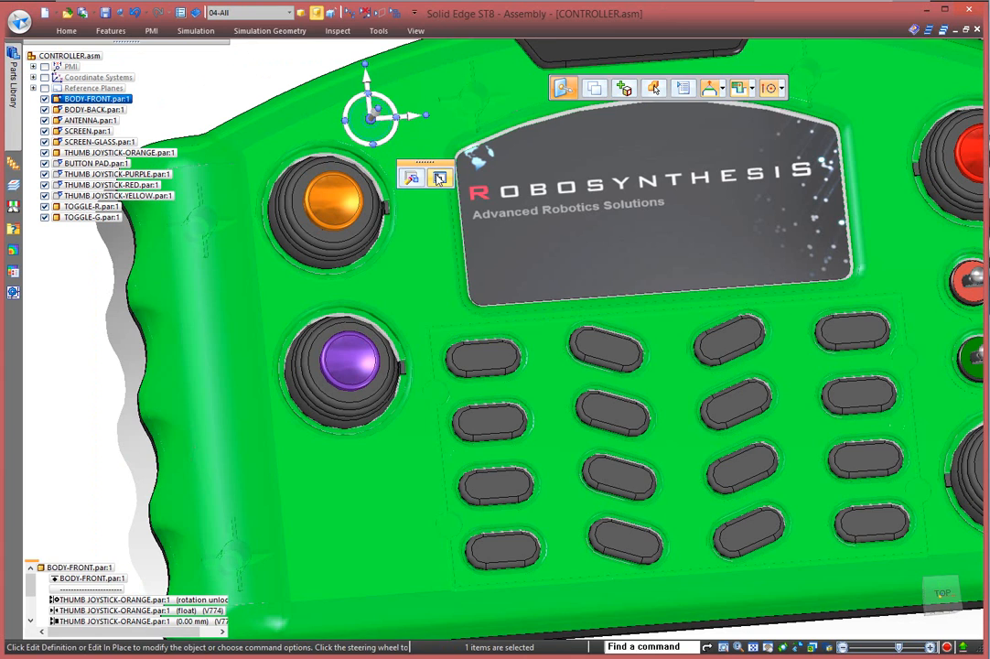
{"action": "left_click", "coordinate": [440, 177]}
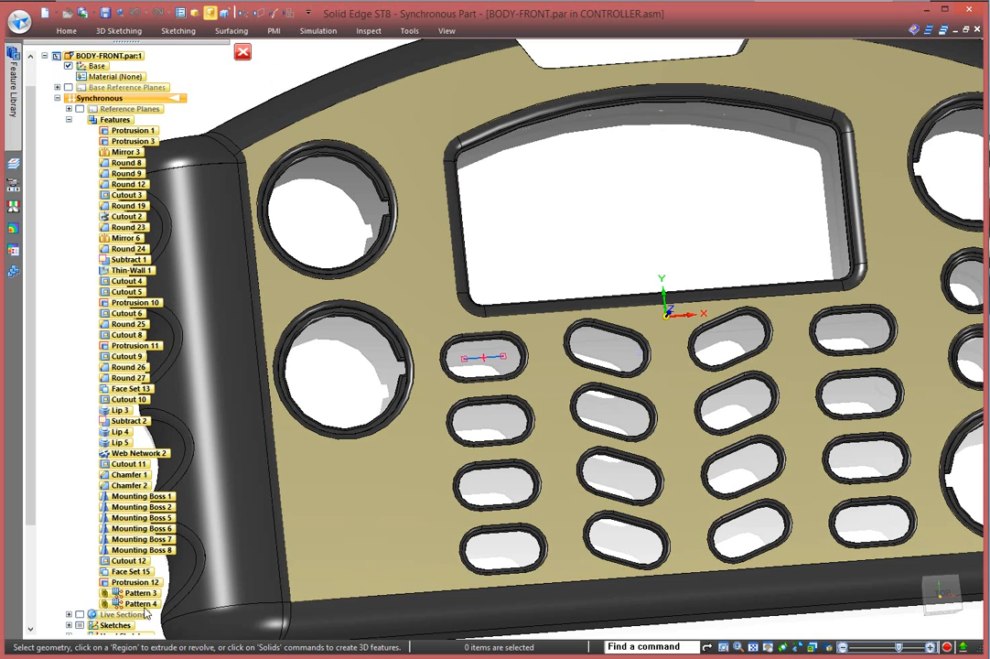
- Edit the button opening pattern and open its instance table spreadsheet in Excel
{"action": "left_click", "coordinate": [143, 607]}
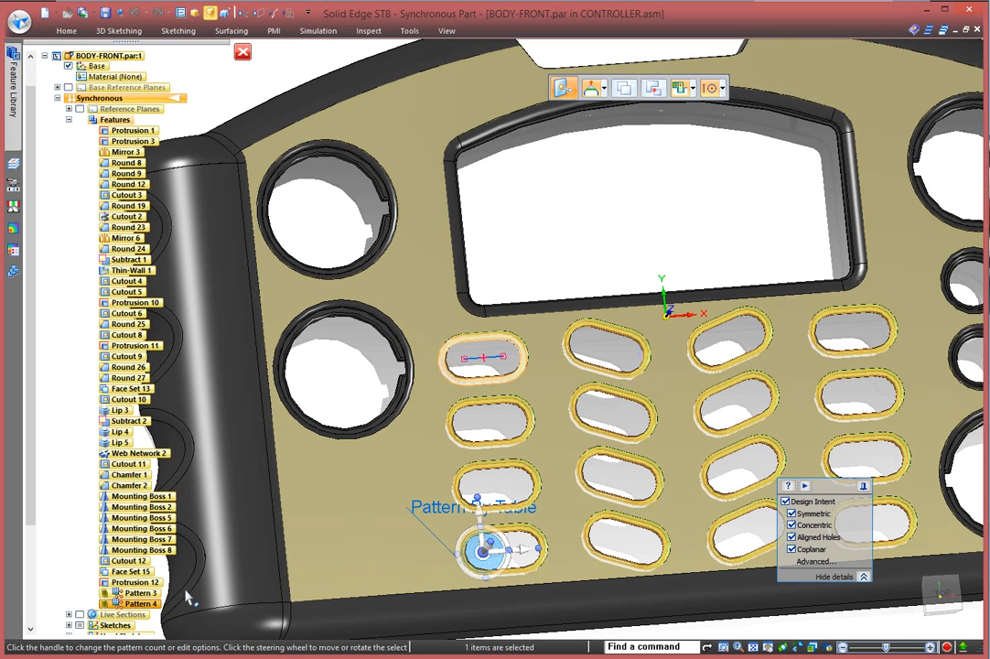
{"action": "key", "text": "Escape"}
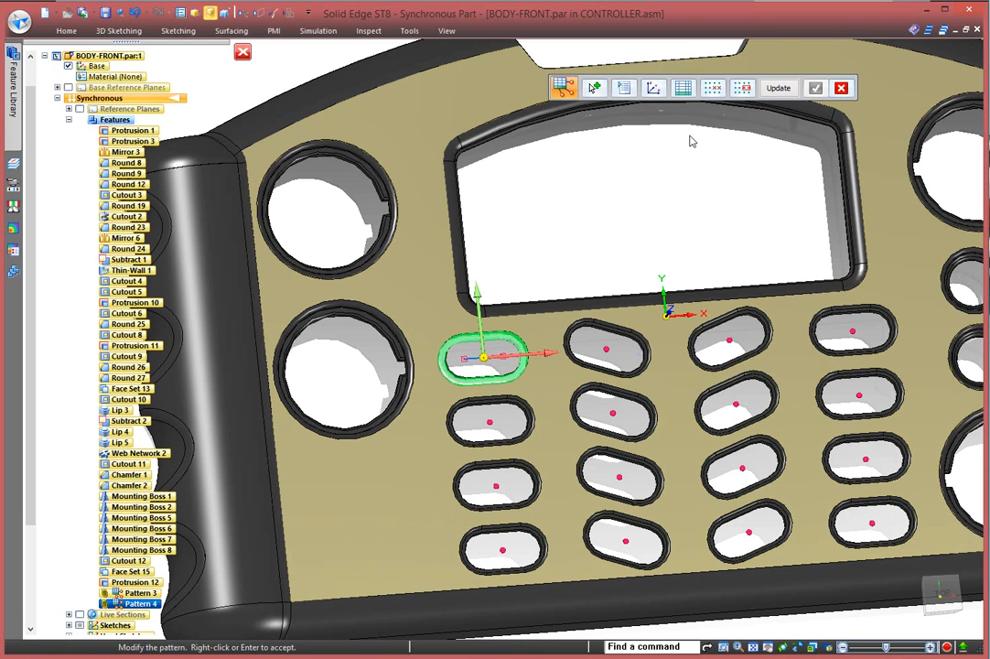
{"action": "left_click", "coordinate": [684, 88]}
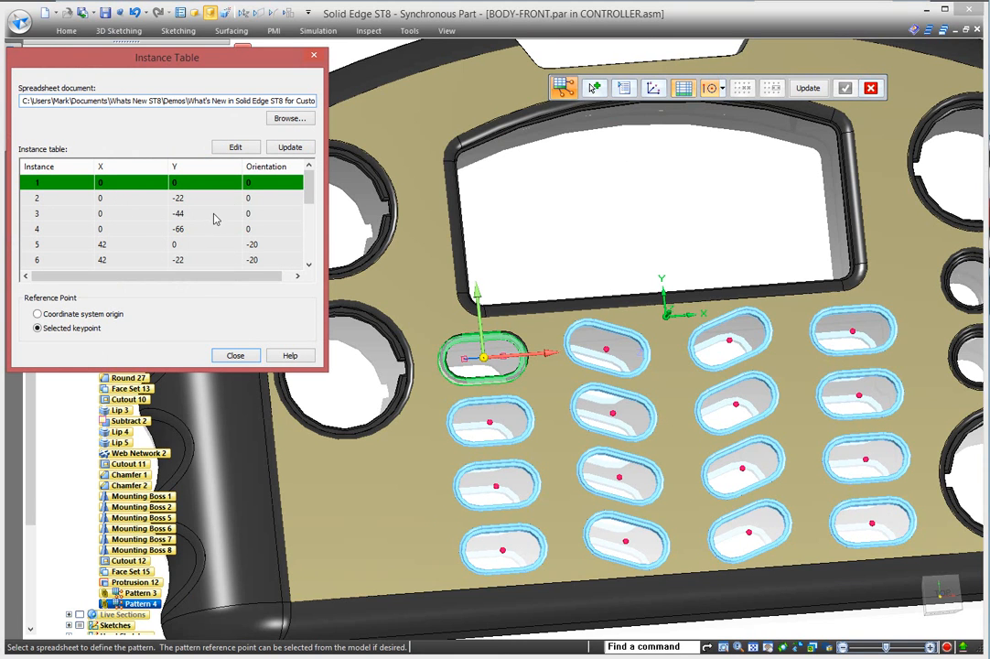
{"action": "left_click", "coordinate": [236, 147]}
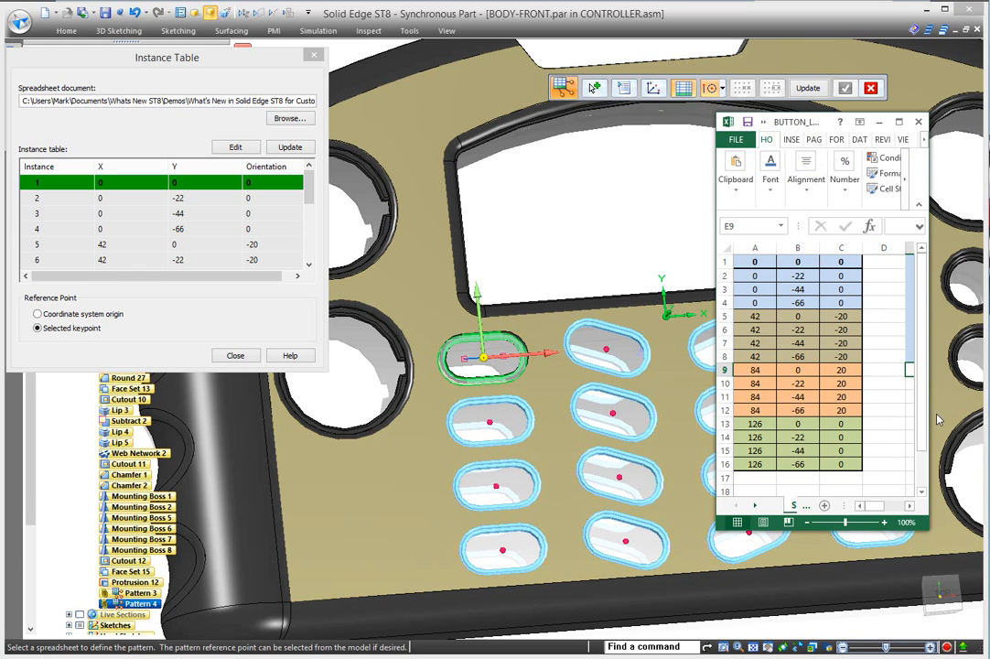
- Delete the first four columns of the button locations sheet, moving the alternative eight-row table into columns A to C
{"action": "left_click_drag", "start_coordinate": [927, 414], "coordinate": [958, 414]}
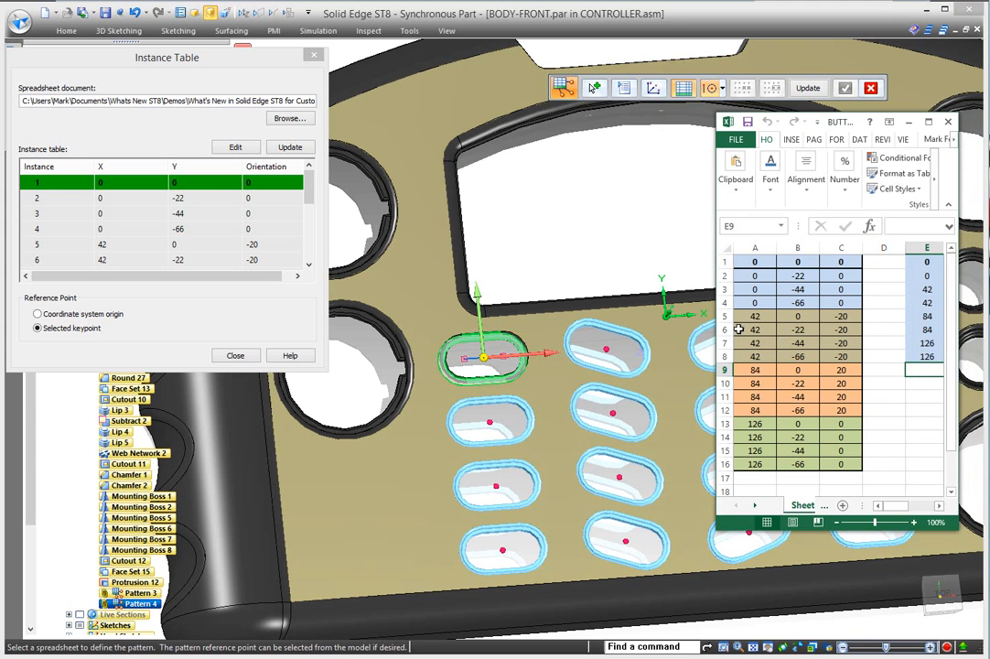
{"action": "left_click", "coordinate": [754, 248]}
{"action": "right_click", "coordinate": [755, 248]}
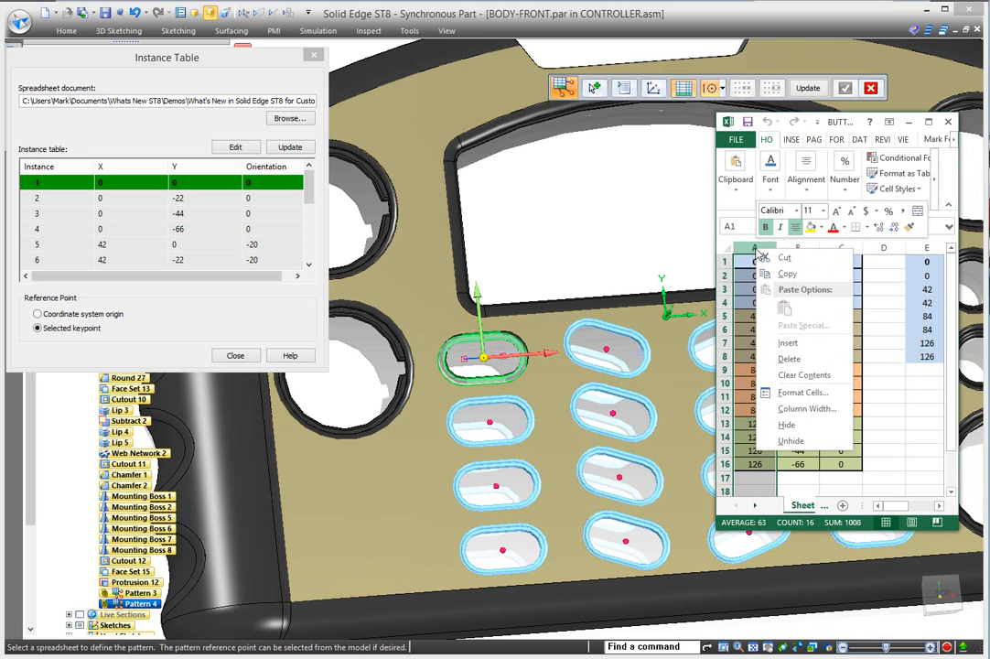
{"action": "left_click", "coordinate": [789, 358]}
{"action": "right_click", "coordinate": [758, 251]}
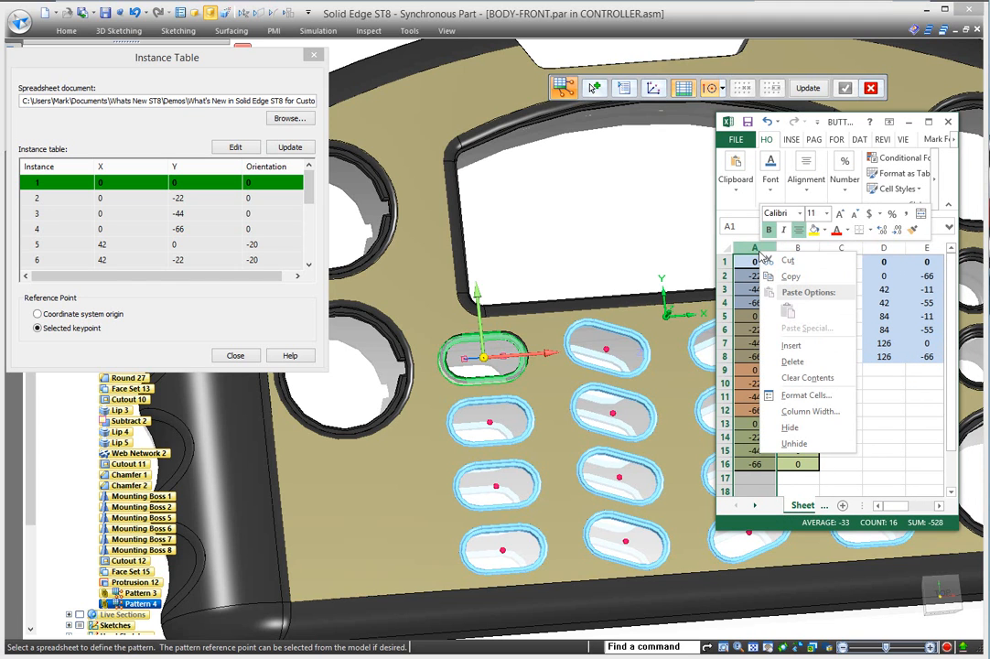
{"action": "left_click", "coordinate": [792, 360]}
{"action": "right_click", "coordinate": [754, 248]}
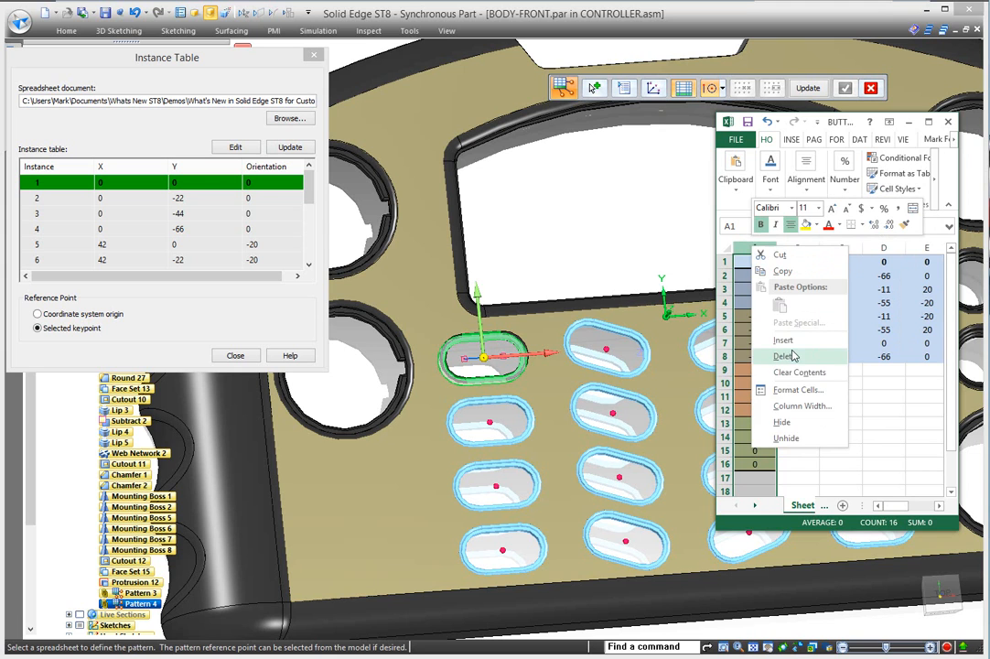
{"action": "left_click", "coordinate": [789, 359]}
{"action": "right_click", "coordinate": [756, 249]}
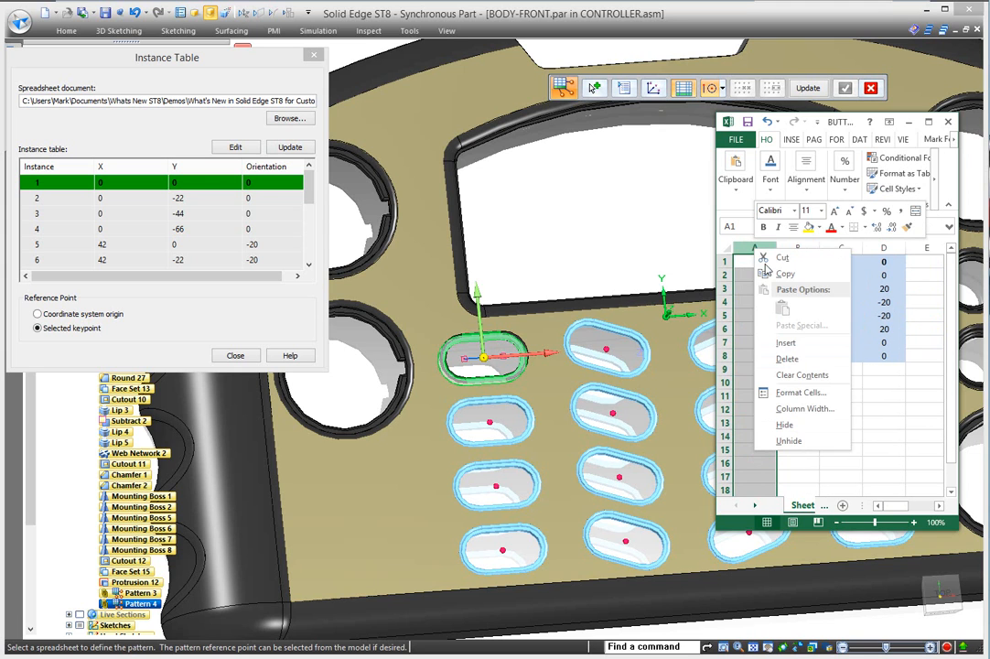
{"action": "left_click", "coordinate": [790, 358]}
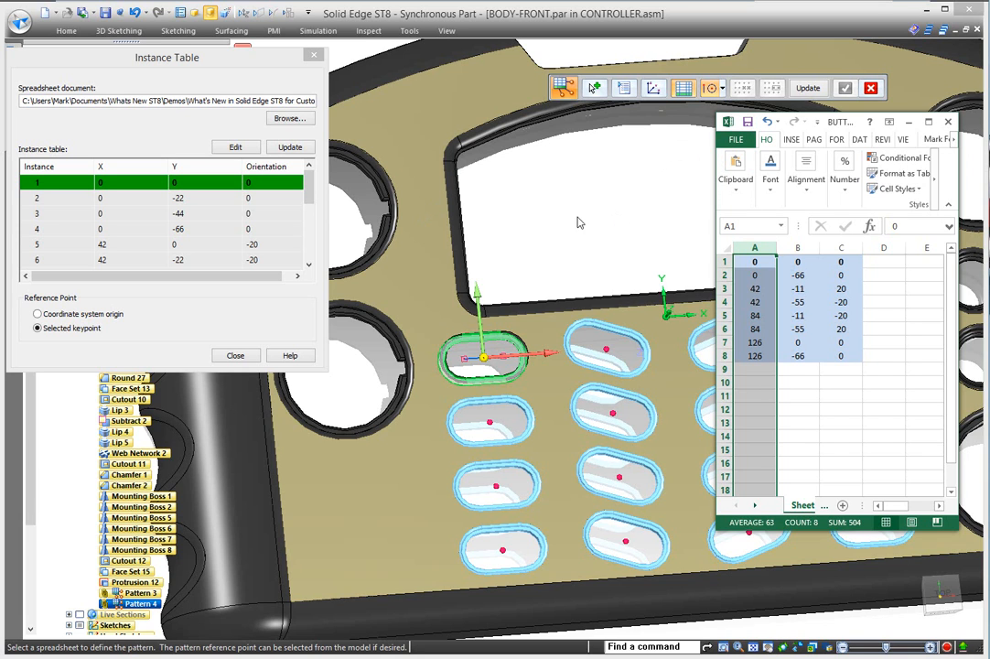
- Update the pattern's instance table from the edited spreadsheet, accept the modified pattern and clear the selection
{"action": "left_click", "coordinate": [290, 148]}
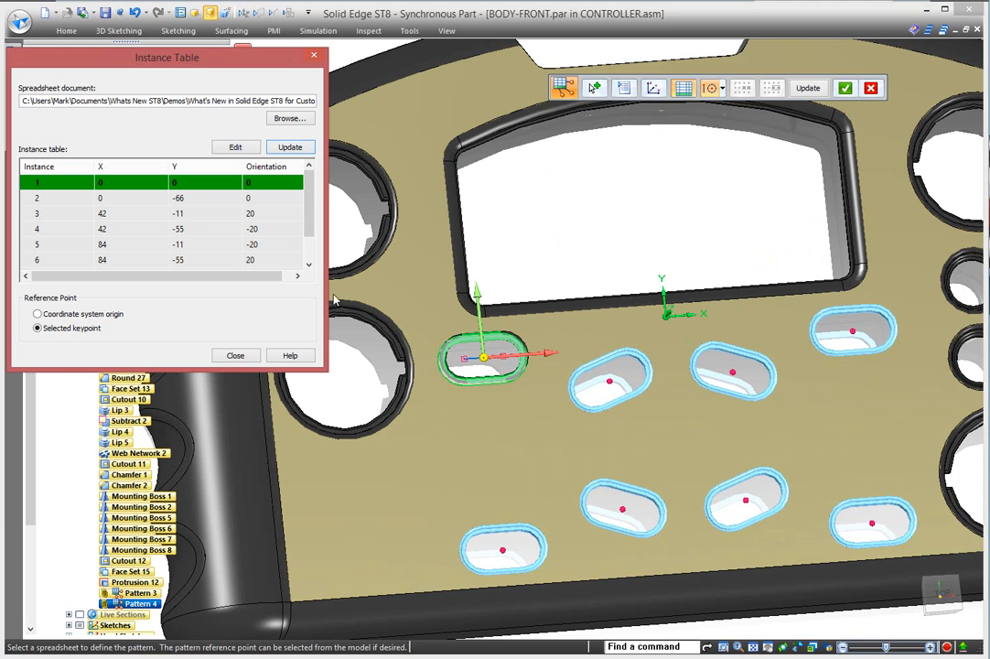
{"action": "left_click", "coordinate": [236, 355]}
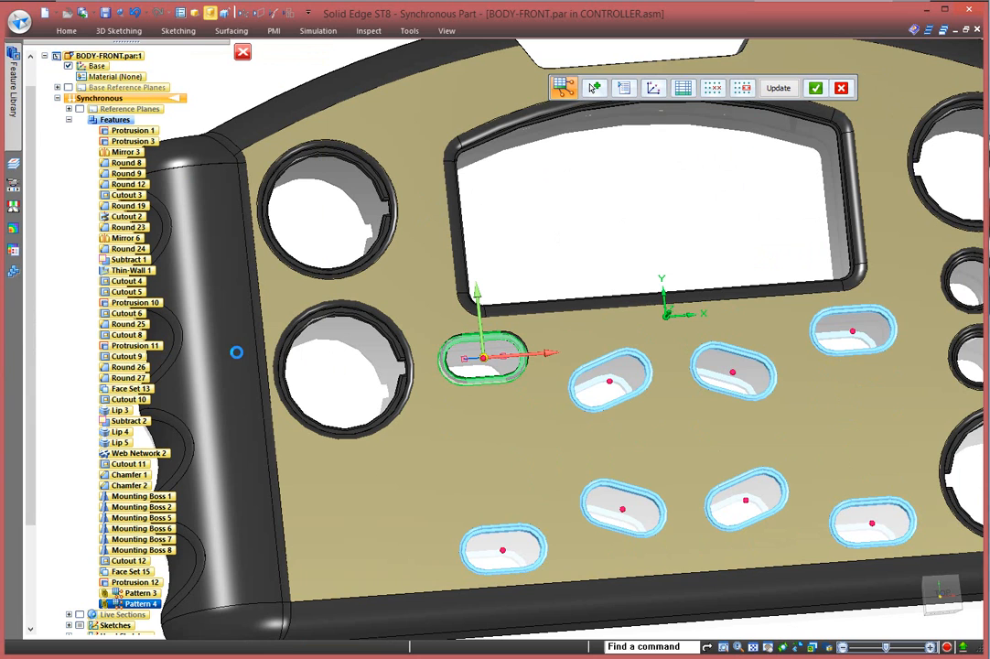
{"action": "left_click", "coordinate": [814, 89]}
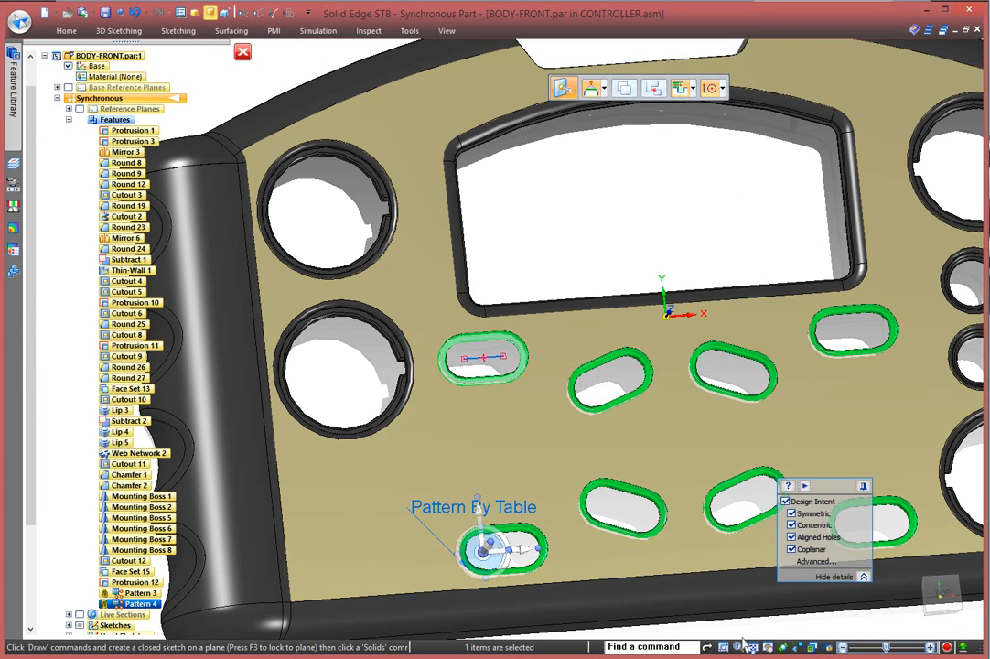
{"action": "key", "text": "Escape"}
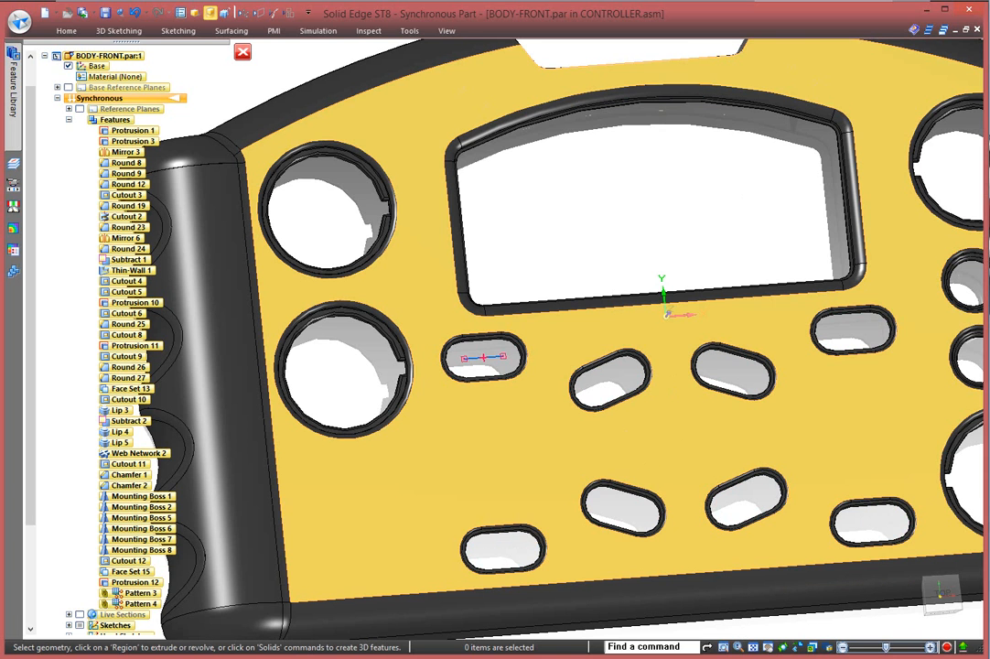
- Switch to Excel, insert a row above row 5 of the button locations sheet, and enter 63, -33 and 0 in A5:C5
{"action": "key", "text": "alt+Tab"}
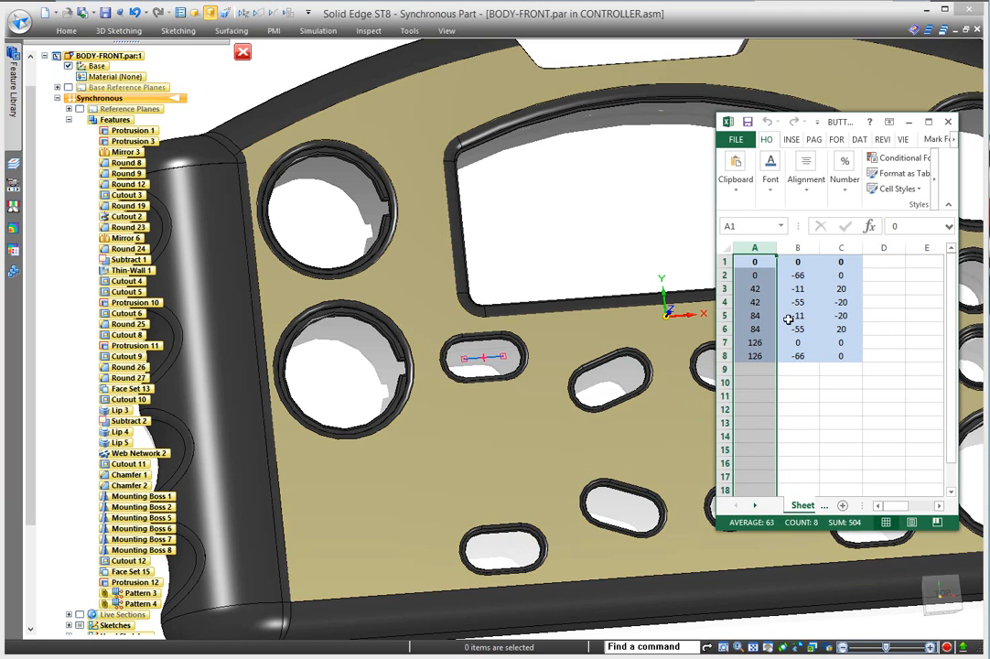
{"action": "left_click", "coordinate": [726, 316]}
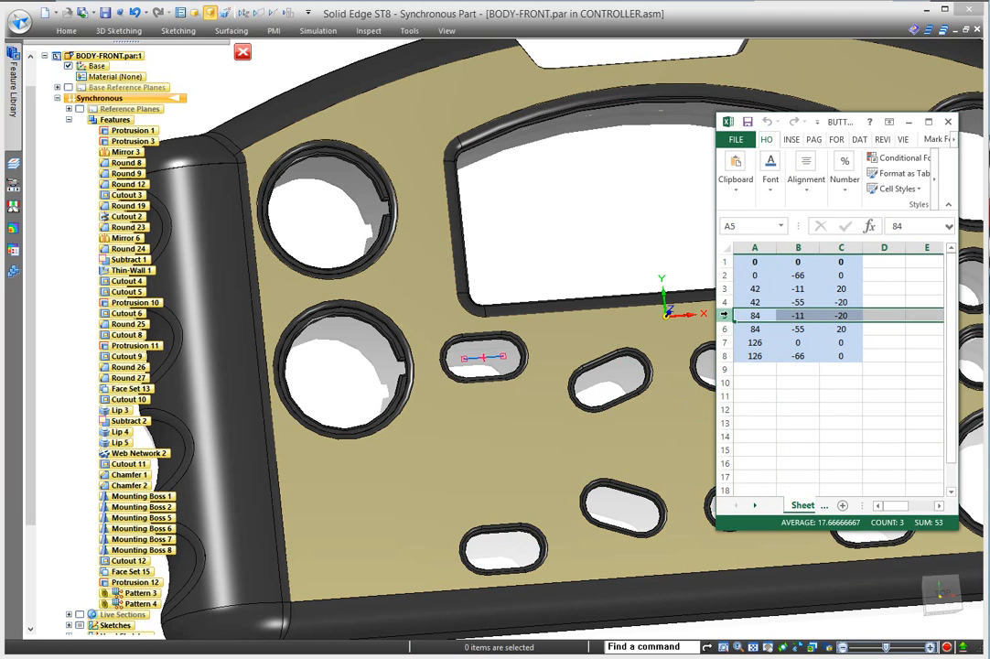
{"action": "right_click", "coordinate": [730, 317]}
{"action": "left_click", "coordinate": [775, 407]}
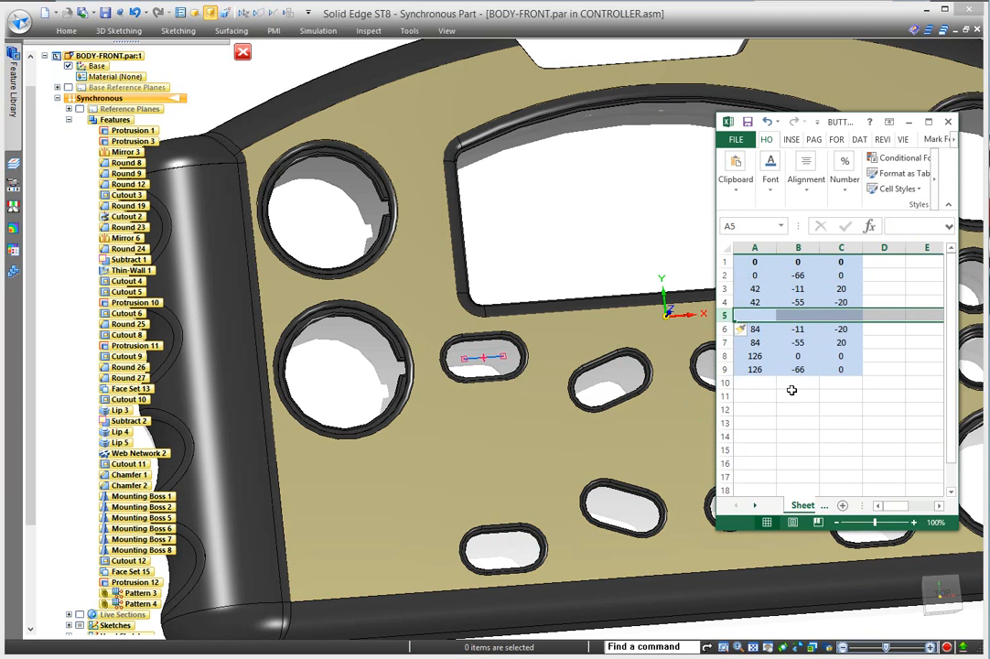
{"action": "left_click", "coordinate": [751, 316]}
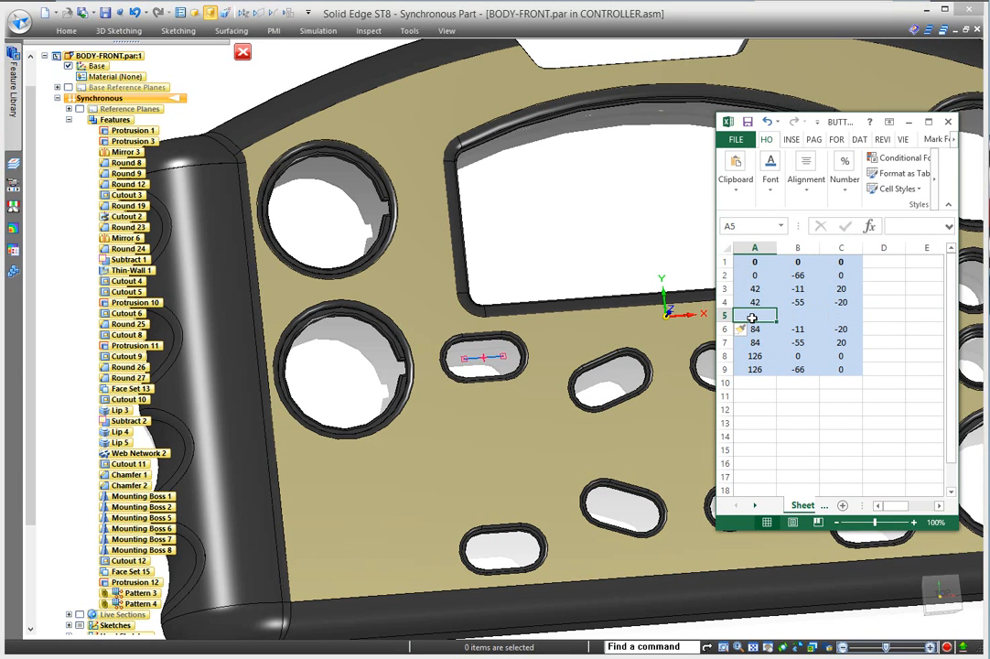
{"action": "type", "text": "63"}
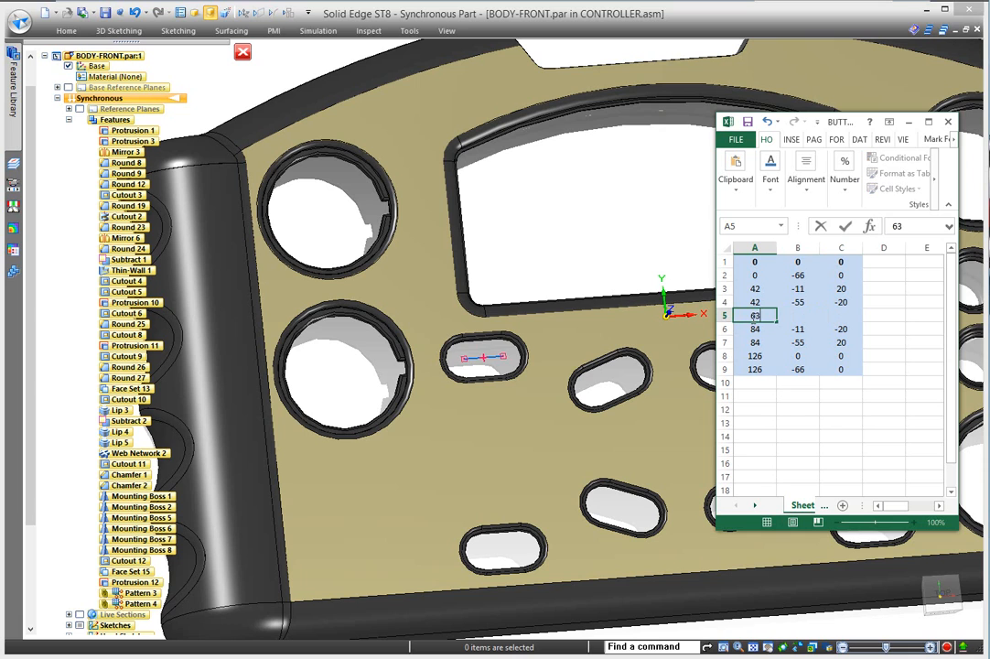
{"action": "key", "text": "Tab"}
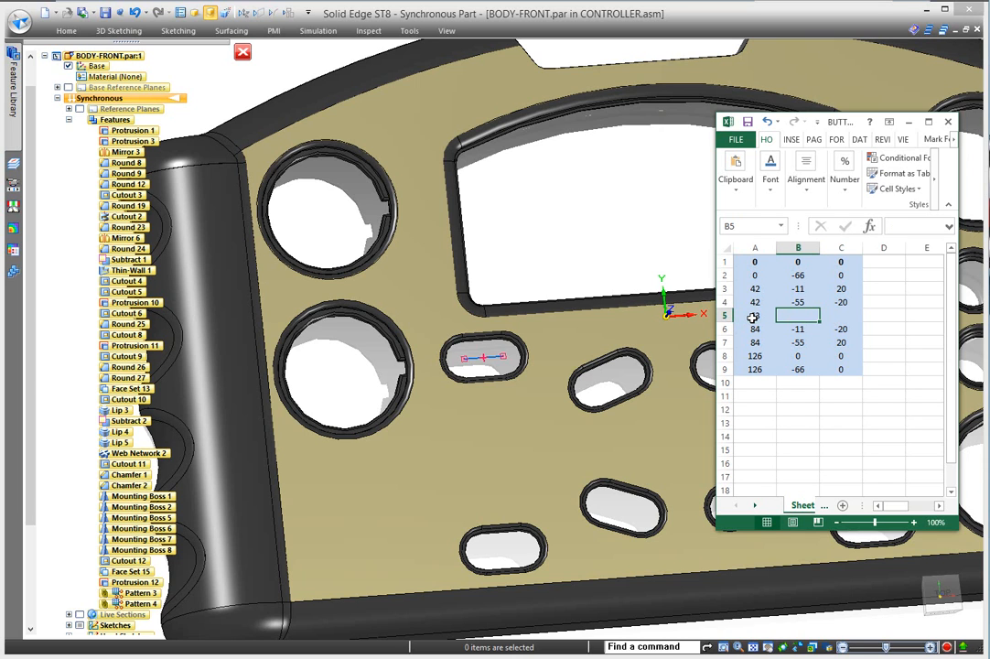
{"action": "type", "text": "-33"}
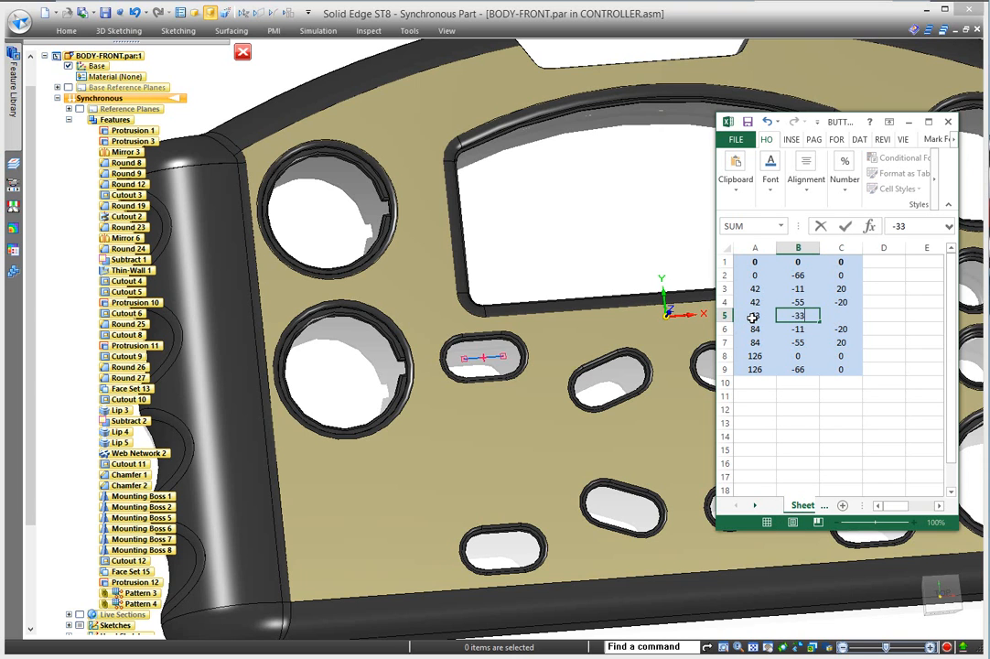
{"action": "key", "text": "Tab"}
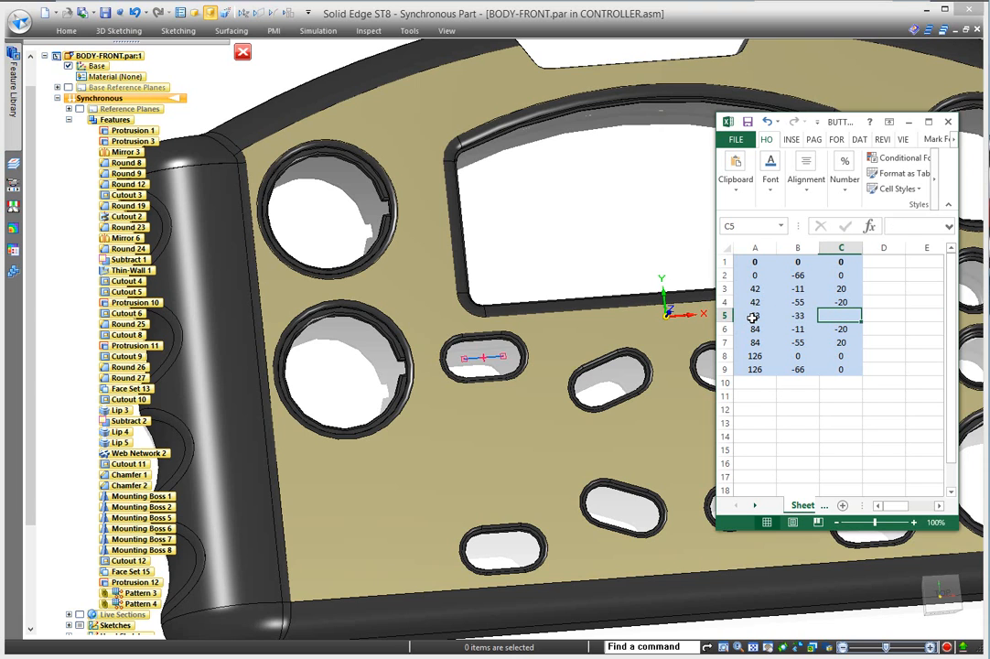
{"action": "type", "text": "0"}
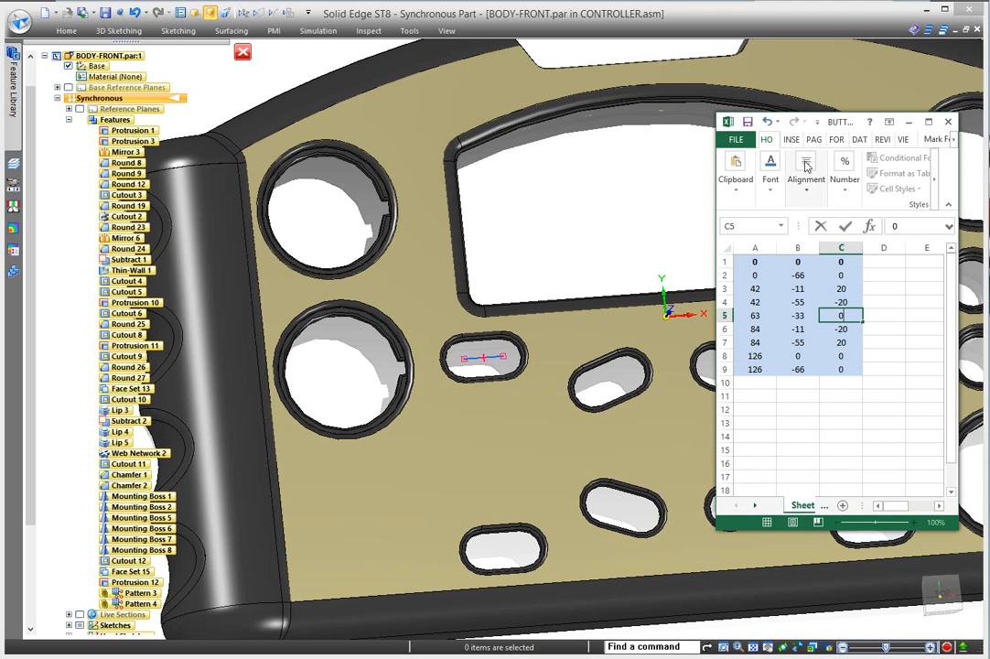
- Save the button locations workbook, switch back to Solid Edge and finish editing the front body to return to the controller assembly
{"action": "left_click", "coordinate": [747, 121]}
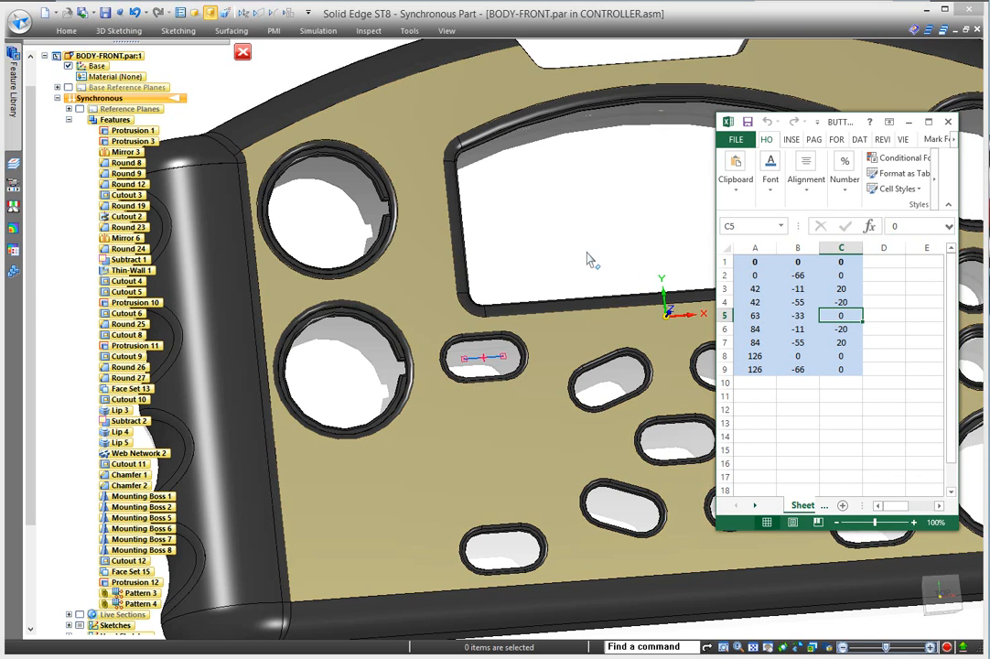
{"action": "left_click", "coordinate": [570, 245]}
{"action": "scroll", "coordinate": [568, 247], "scroll_direction": "down", "scroll_amount": 2}
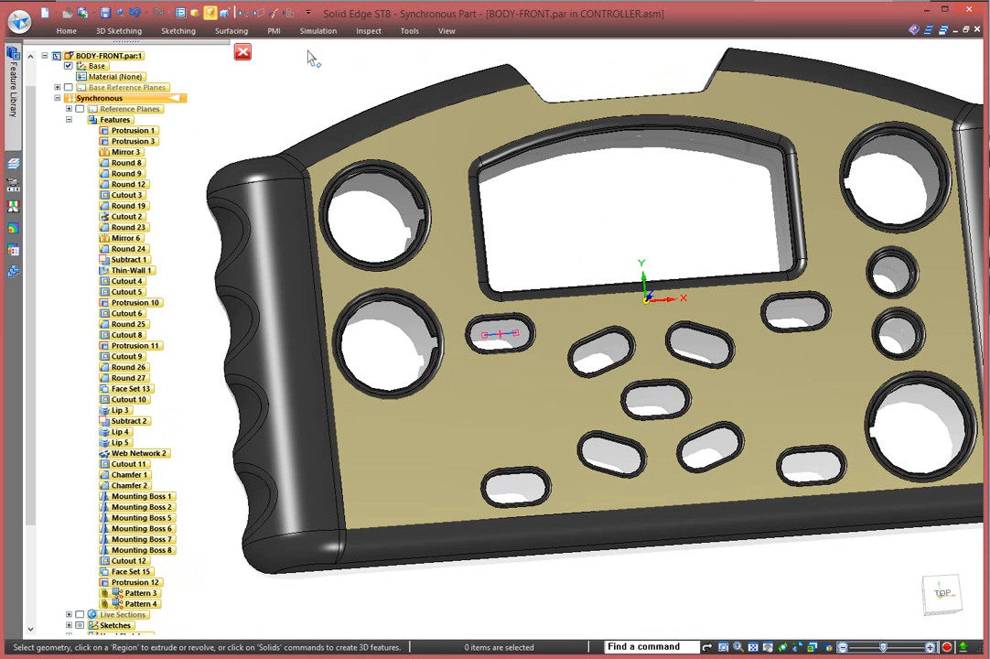
{"action": "left_click", "coordinate": [242, 53]}
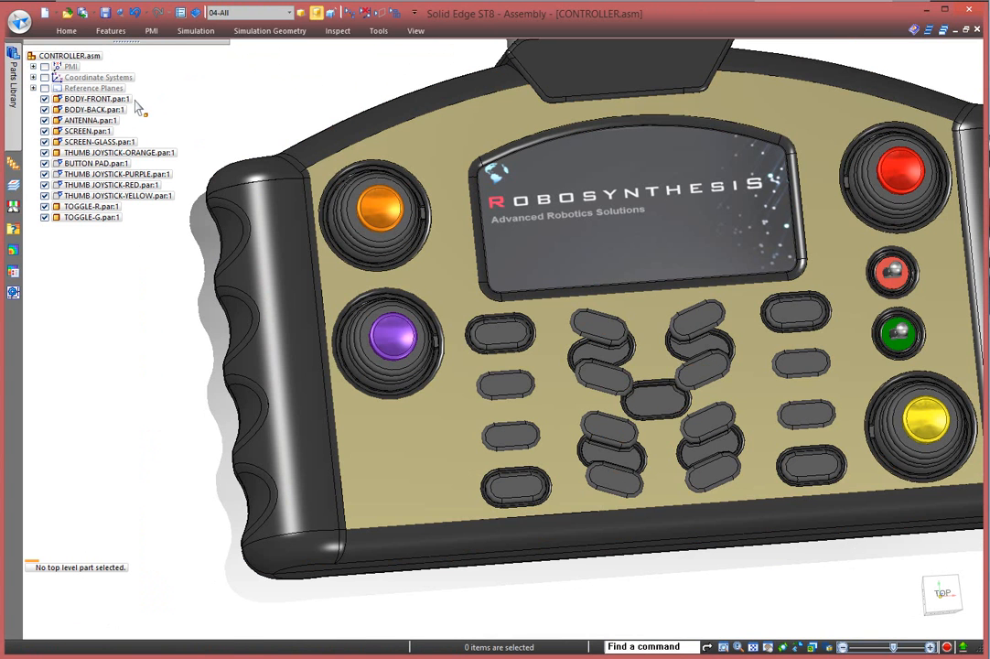
- Open the button pad for in-place editing, compare its button pattern with the Excel table, and return to the assembly
{"action": "left_click", "coordinate": [109, 164]}
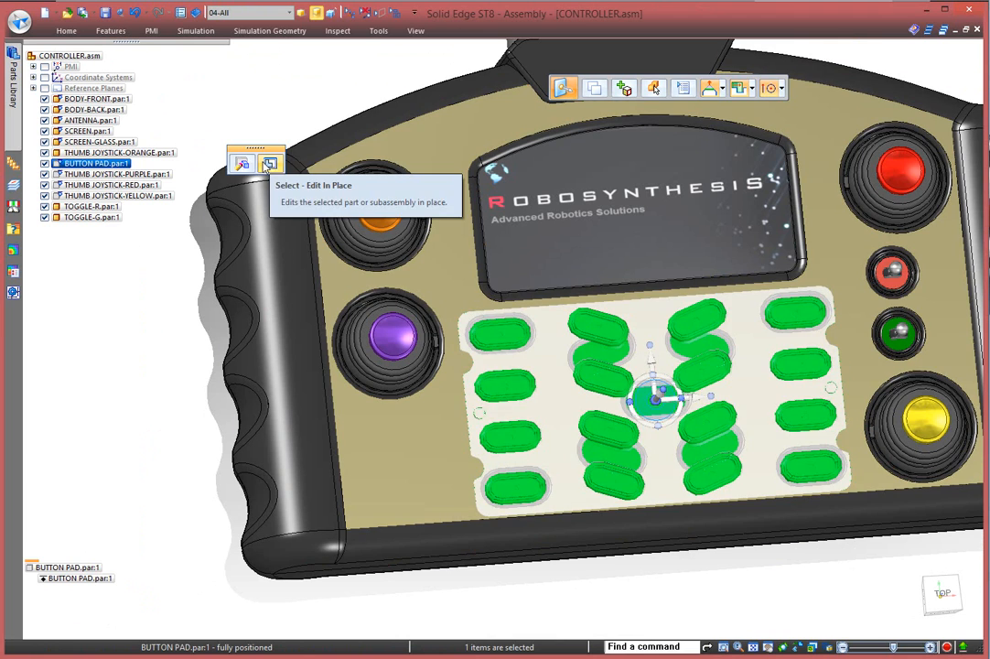
{"action": "left_click", "coordinate": [269, 164]}
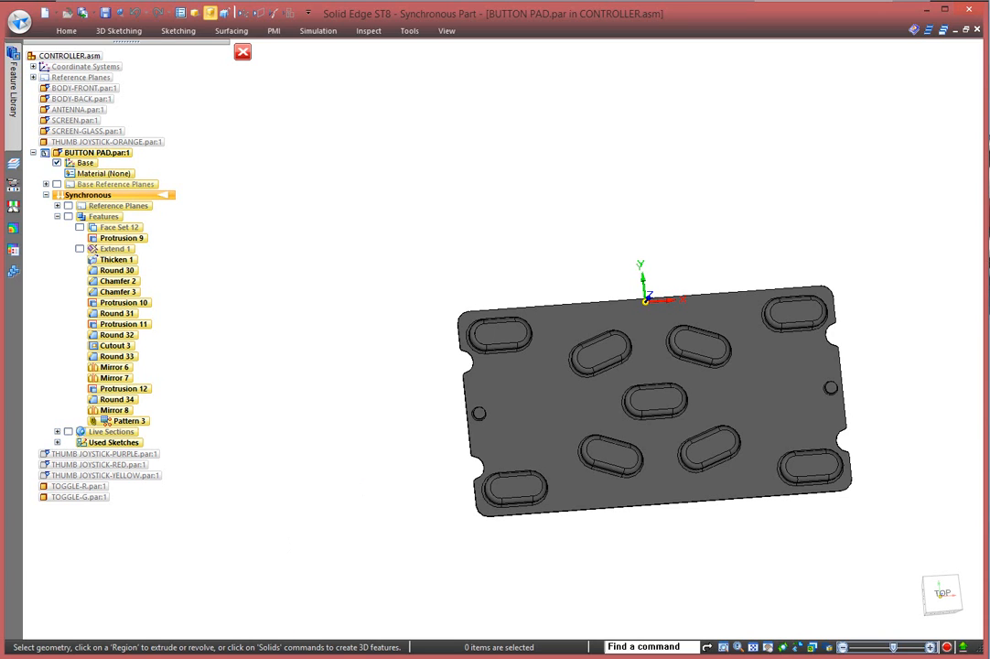
{"action": "left_click", "coordinate": [356, 657]}
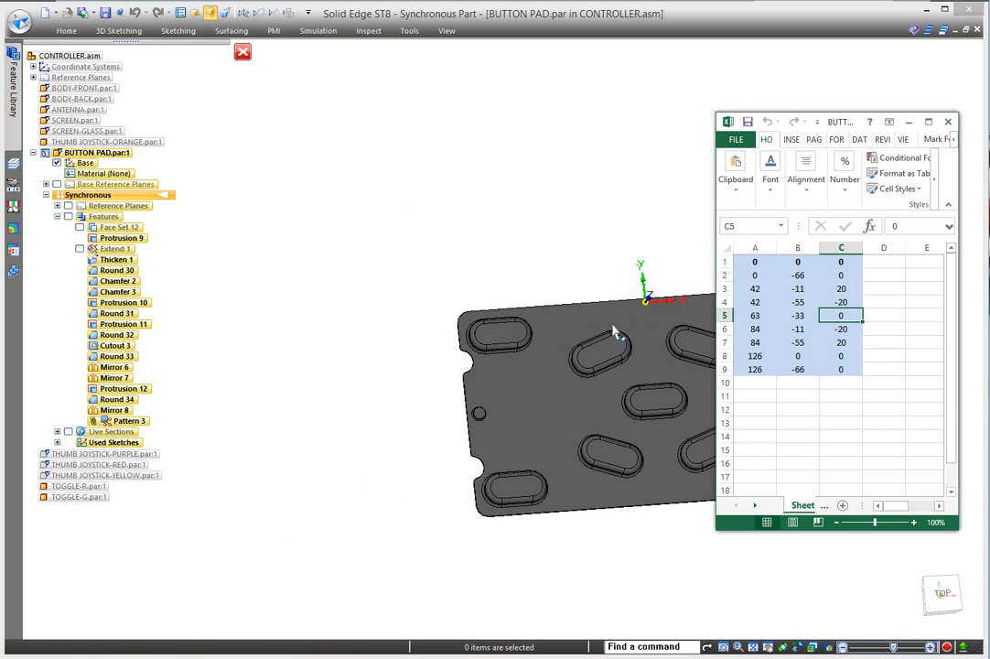
{"action": "left_click", "coordinate": [243, 53]}
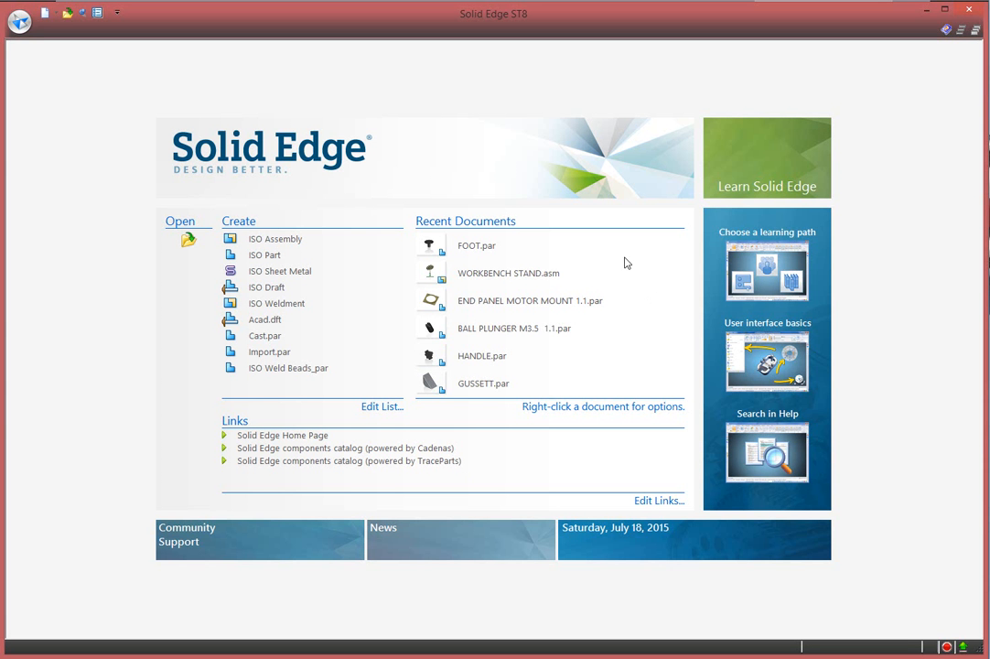
- Start opening a file from the Work Stand folder, filter to assembly documents and preview INTERCONNEX ASMB 1.1.asm
{"action": "left_click", "coordinate": [188, 242]}
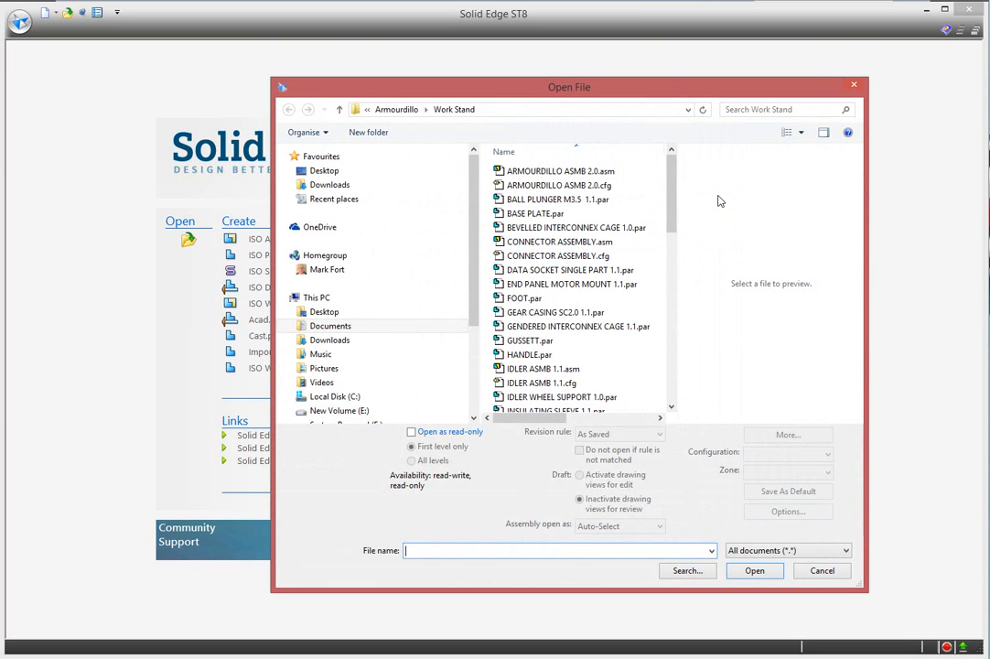
{"action": "left_click_drag", "start_coordinate": [670, 215], "coordinate": [676, 189]}
{"action": "left_click", "coordinate": [846, 549]}
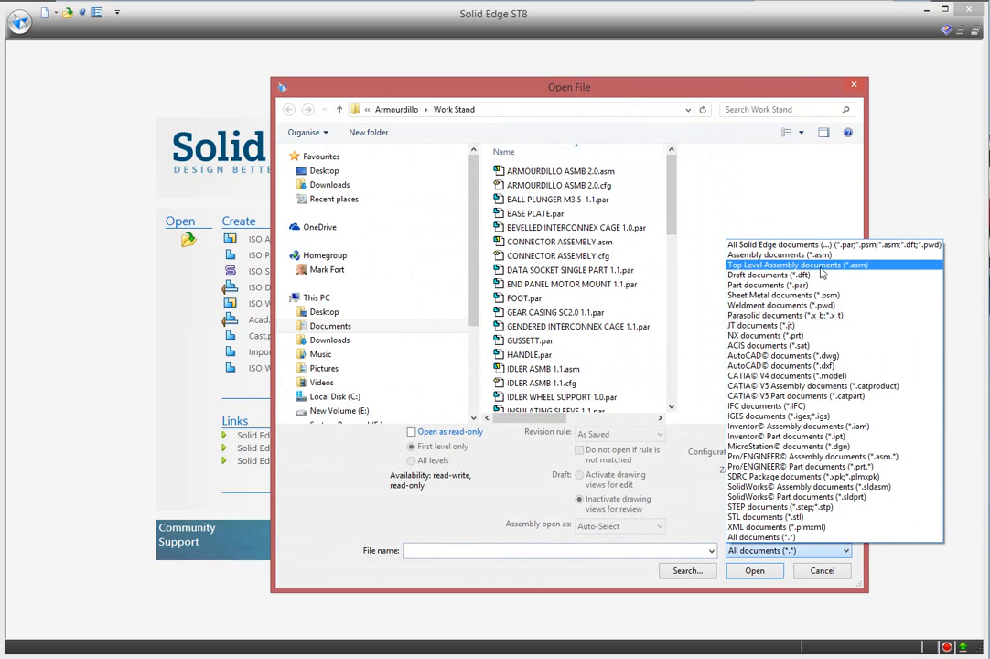
{"action": "left_click", "coordinate": [773, 259]}
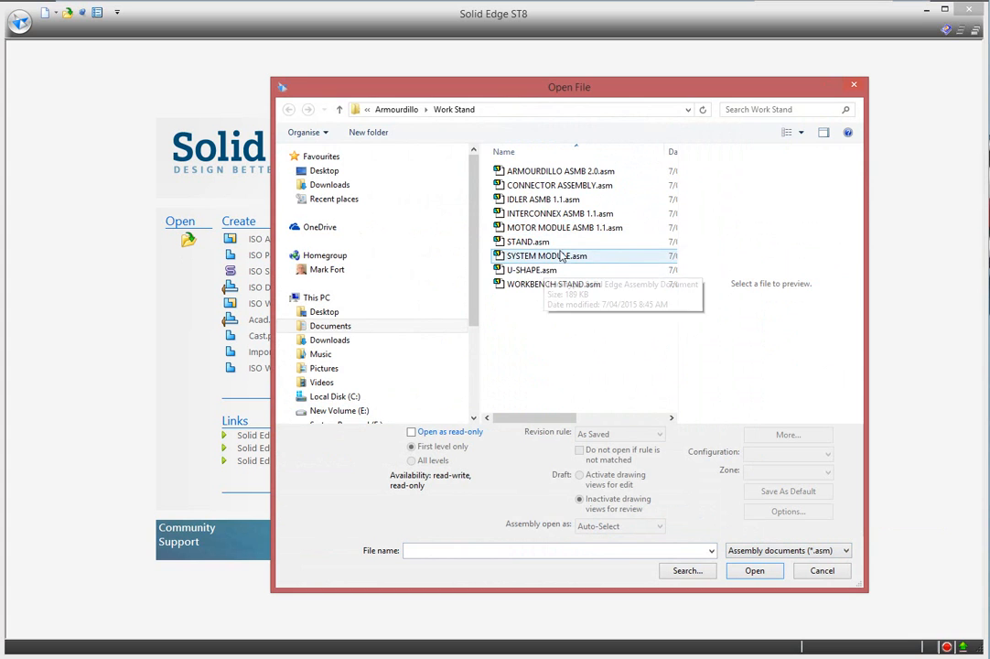
{"action": "left_click", "coordinate": [532, 242]}
{"action": "left_click", "coordinate": [538, 213]}
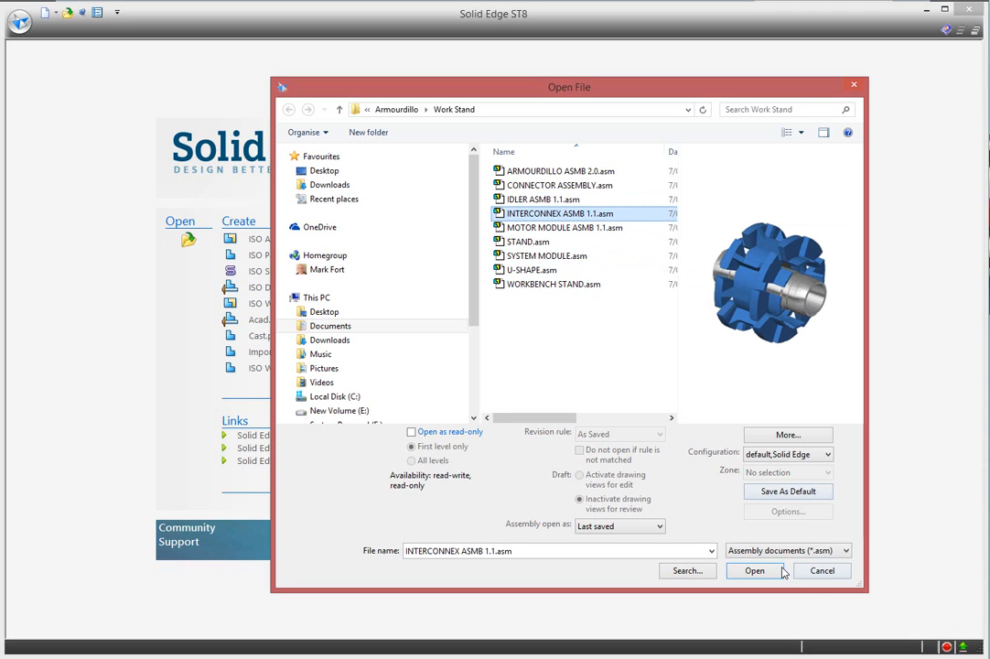
- Filter the files to Top Level Assembly documents and open WORKBENCH STAND.asm
{"action": "left_click", "coordinate": [845, 551]}
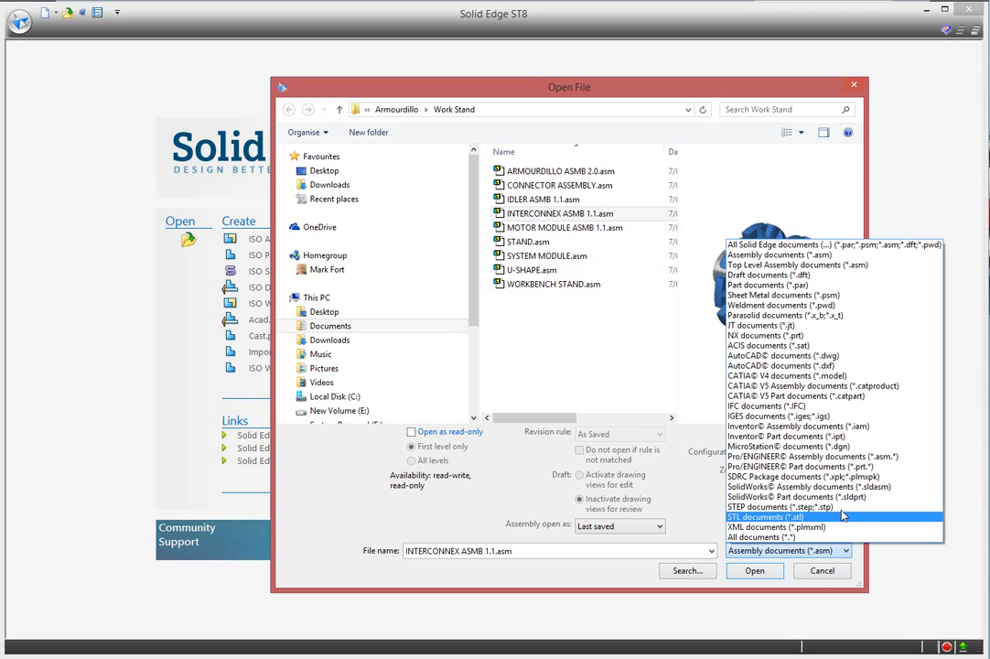
{"action": "left_click", "coordinate": [826, 265]}
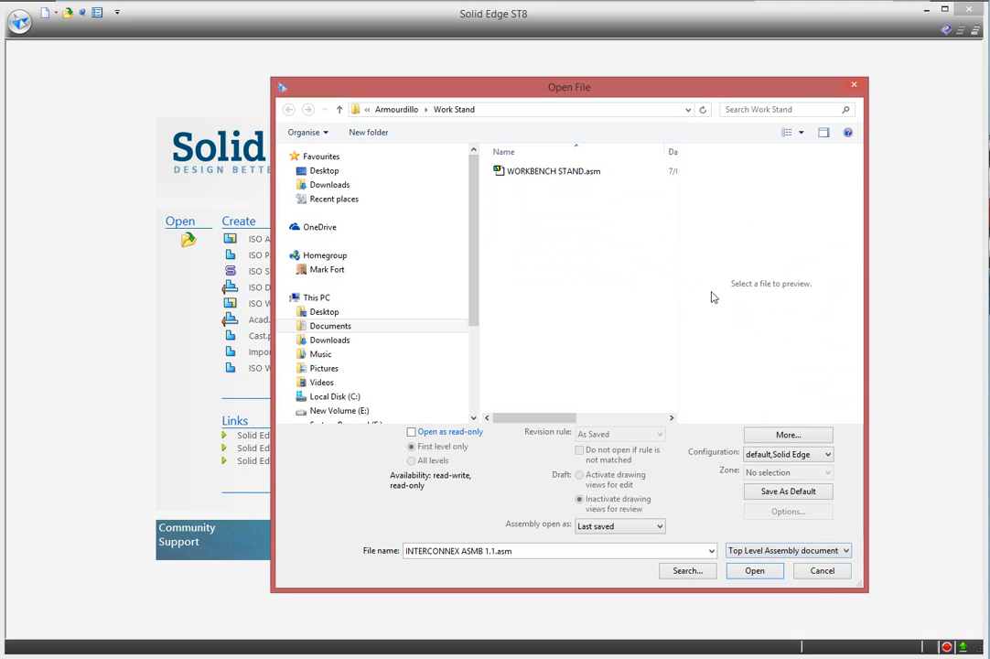
{"action": "left_click", "coordinate": [556, 172]}
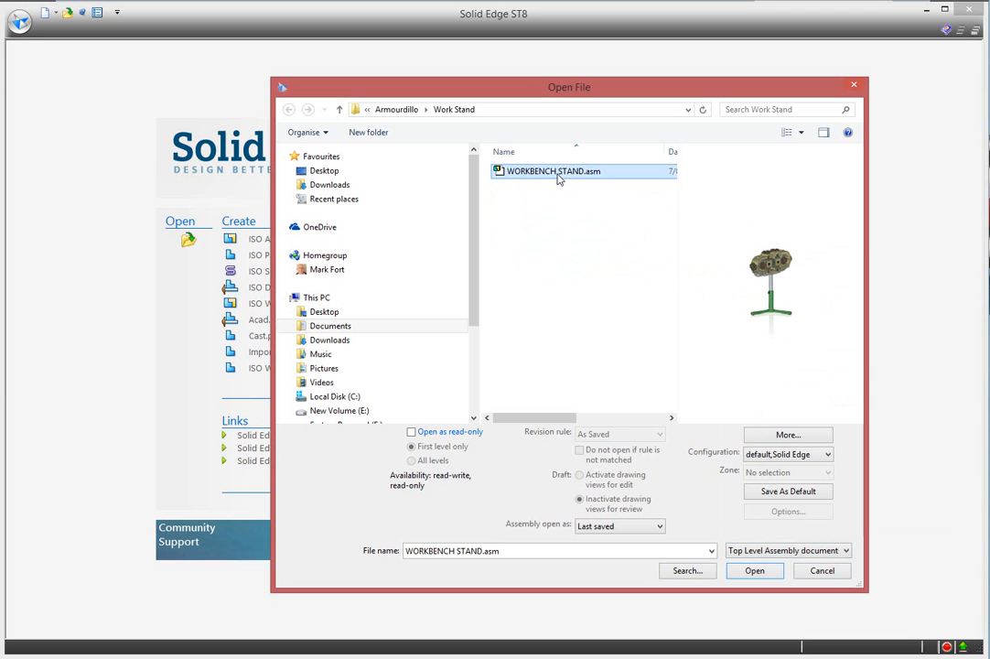
{"action": "left_click", "coordinate": [756, 570]}
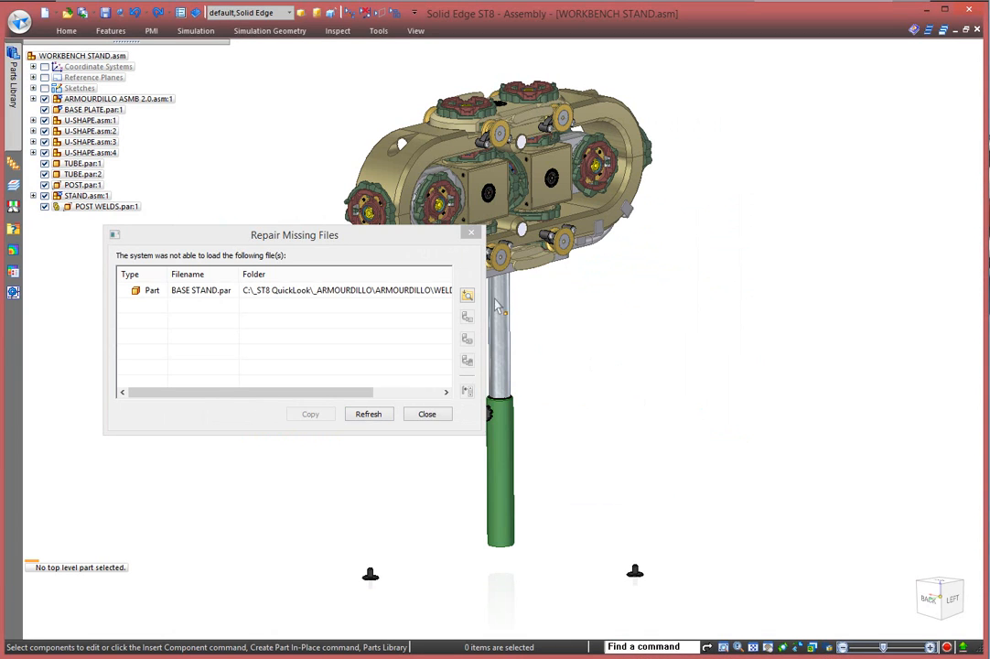
- Resolve the missing BASE STAND.par by searching the "What's New in Solid Edge ST8 for Customers Demos" folder and replacing the link
{"action": "left_click_drag", "start_coordinate": [420, 234], "coordinate": [851, 298]}
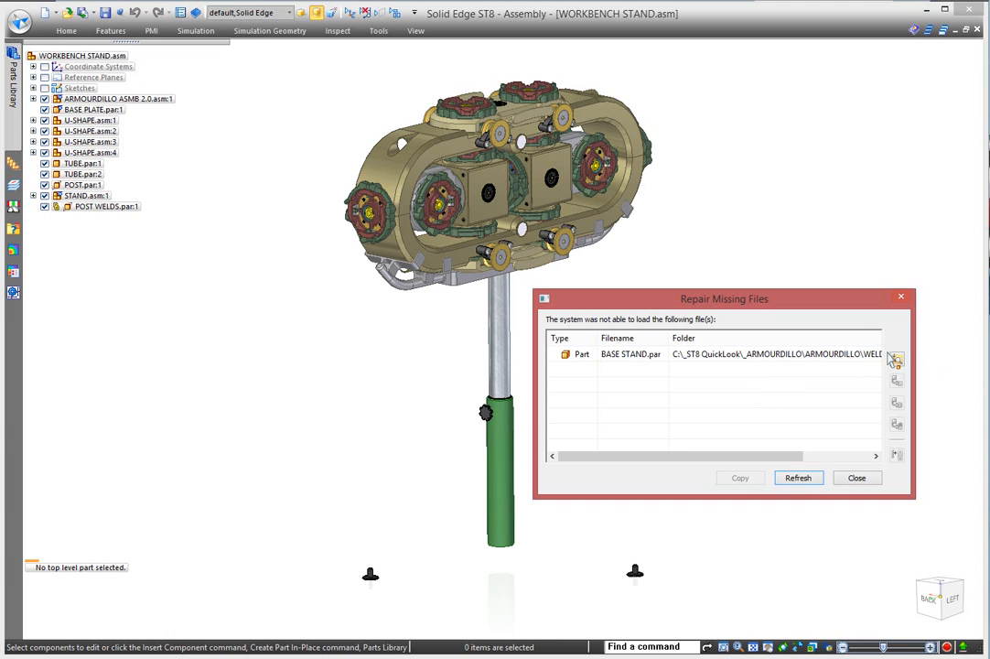
{"action": "left_click", "coordinate": [897, 360]}
{"action": "left_click", "coordinate": [871, 315]}
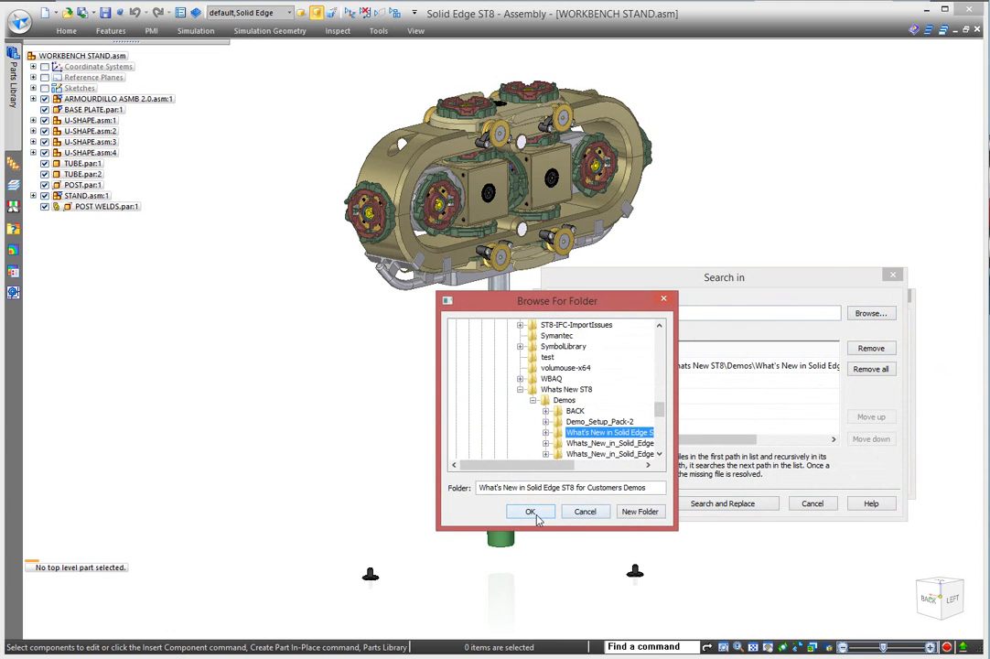
{"action": "left_click", "coordinate": [531, 511]}
{"action": "left_click", "coordinate": [742, 504]}
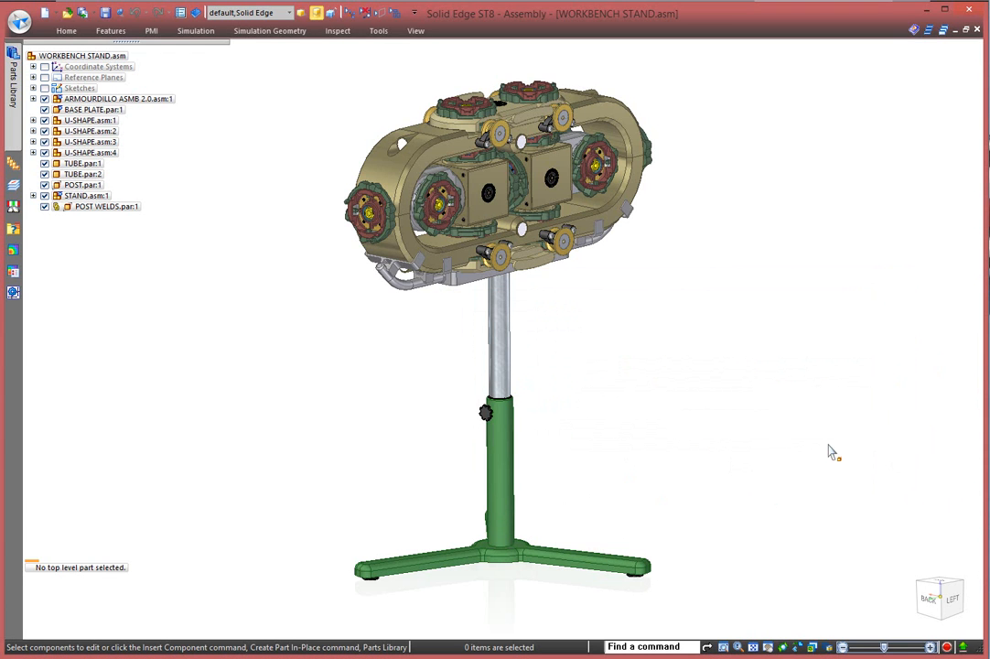
- Widen the base plate above the post by moving its long side face outward with symmetric design intent, and clear the selection
{"action": "middle_click_drag", "start_coordinate": [683, 302], "coordinate": [682, 387], "text": "shift"}
{"action": "scroll", "coordinate": [595, 380], "scroll_direction": "down", "scroll_amount": 2}
{"action": "scroll", "coordinate": [590, 374], "scroll_direction": "up", "scroll_amount": 6}
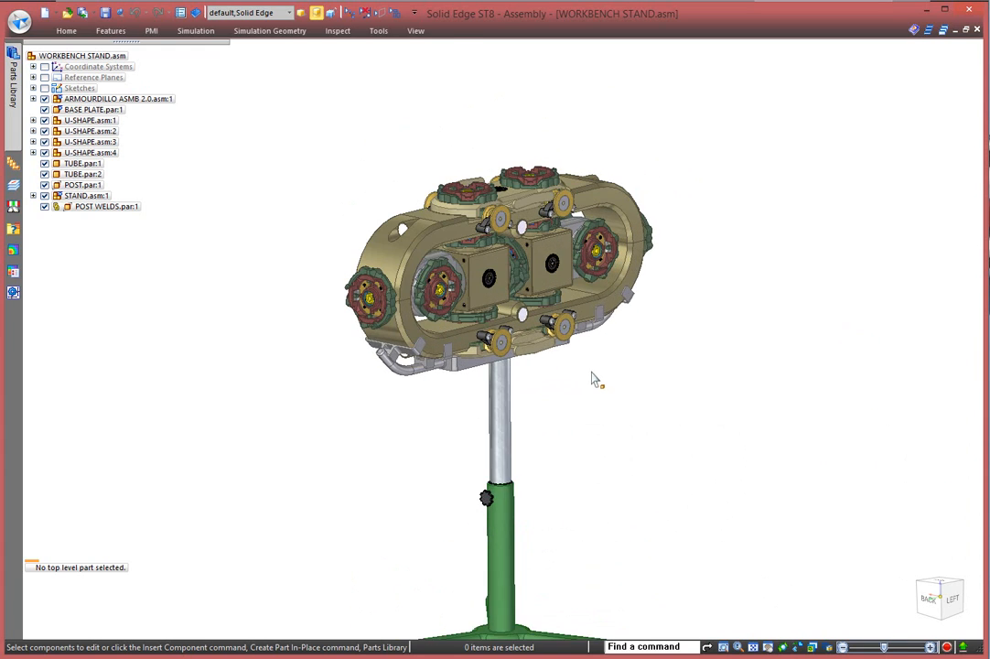
{"action": "middle_click_drag", "start_coordinate": [568, 370], "coordinate": [657, 330]}
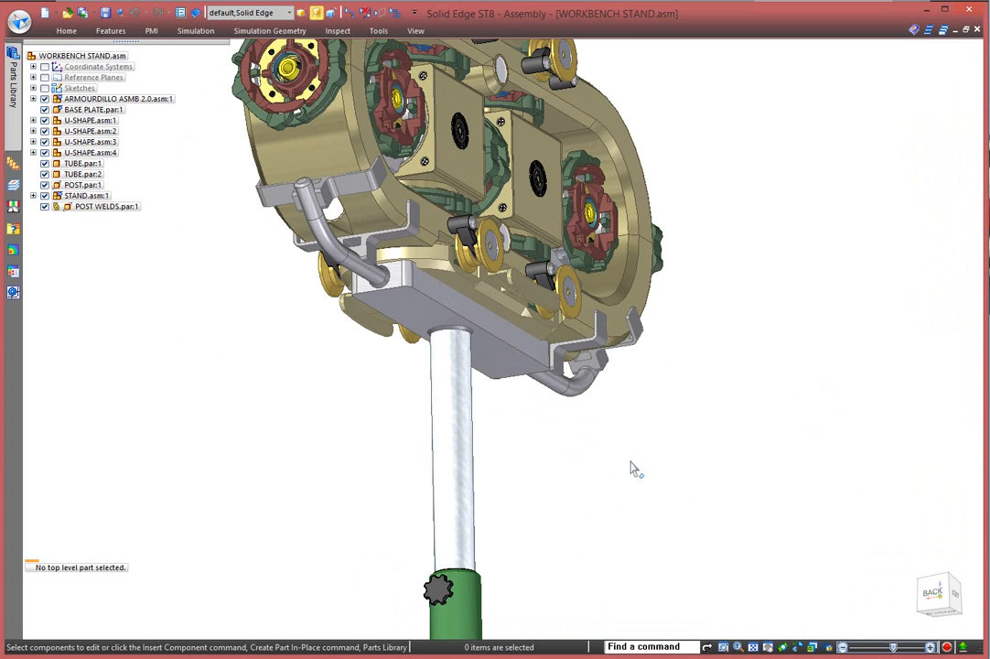
{"action": "left_click", "coordinate": [514, 343]}
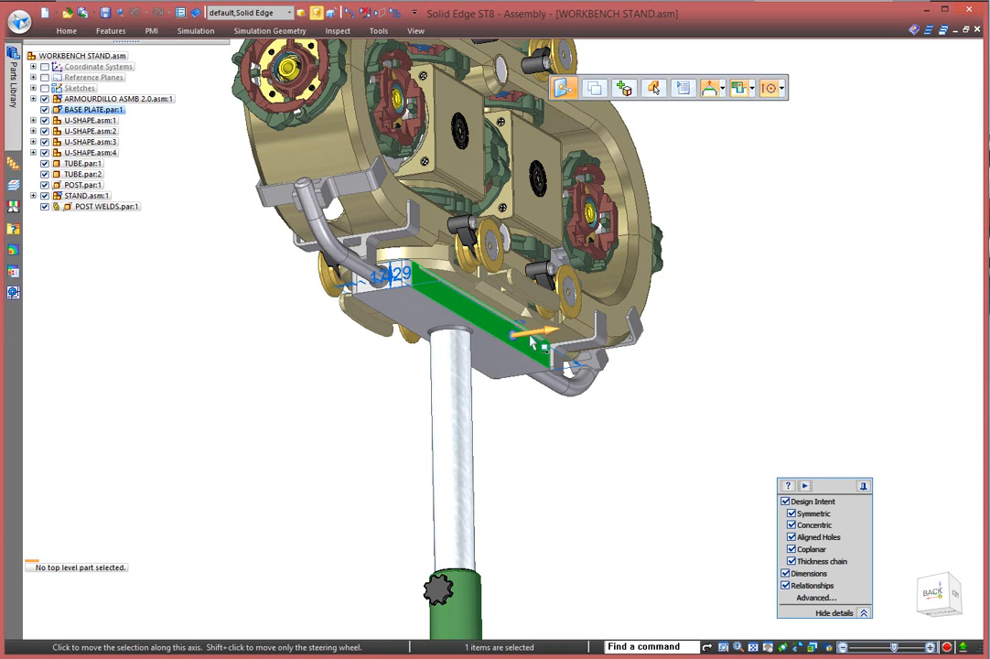
{"action": "left_click", "coordinate": [533, 341]}
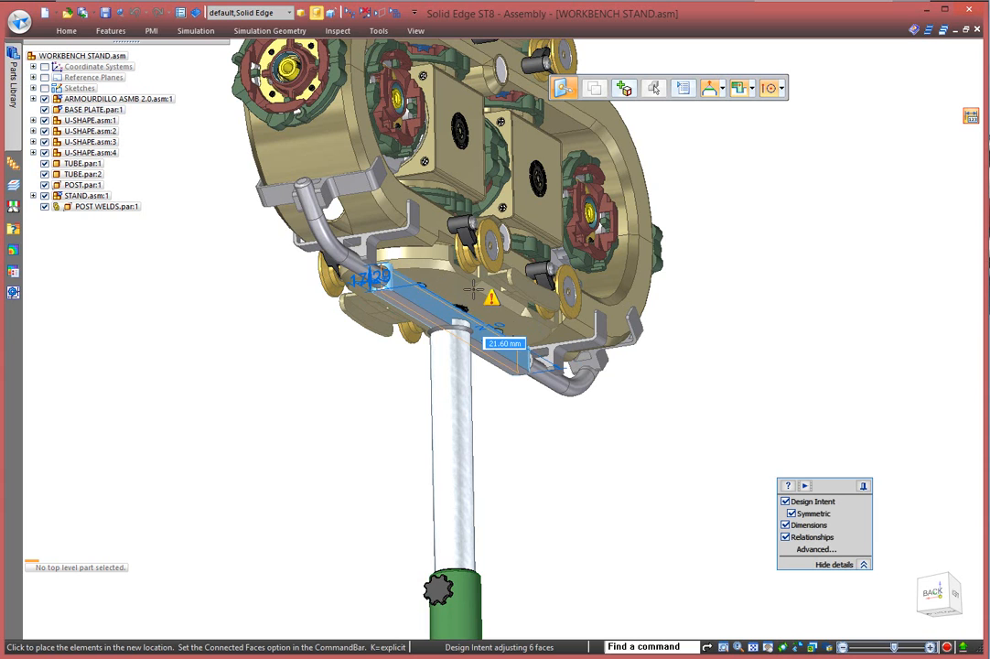
{"action": "left_click", "coordinate": [757, 325]}
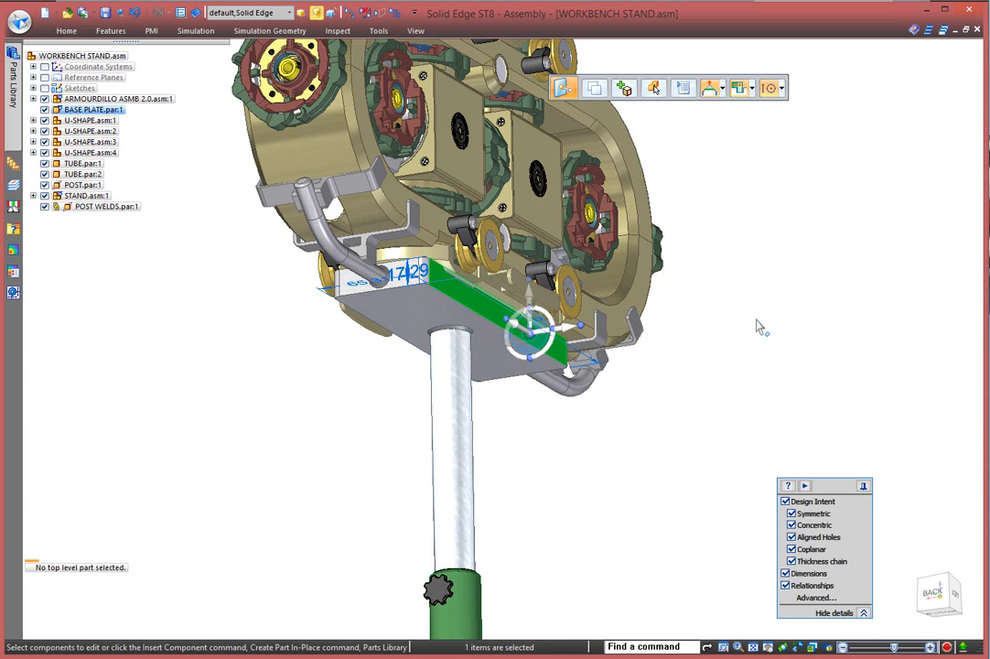
{"action": "left_click", "coordinate": [757, 326]}
- Edit the base plate in place, showing the assembly sketches and hiding ARMOURDILLO ASMB 2.0
{"action": "middle_click_drag", "start_coordinate": [778, 314], "coordinate": [773, 375]}
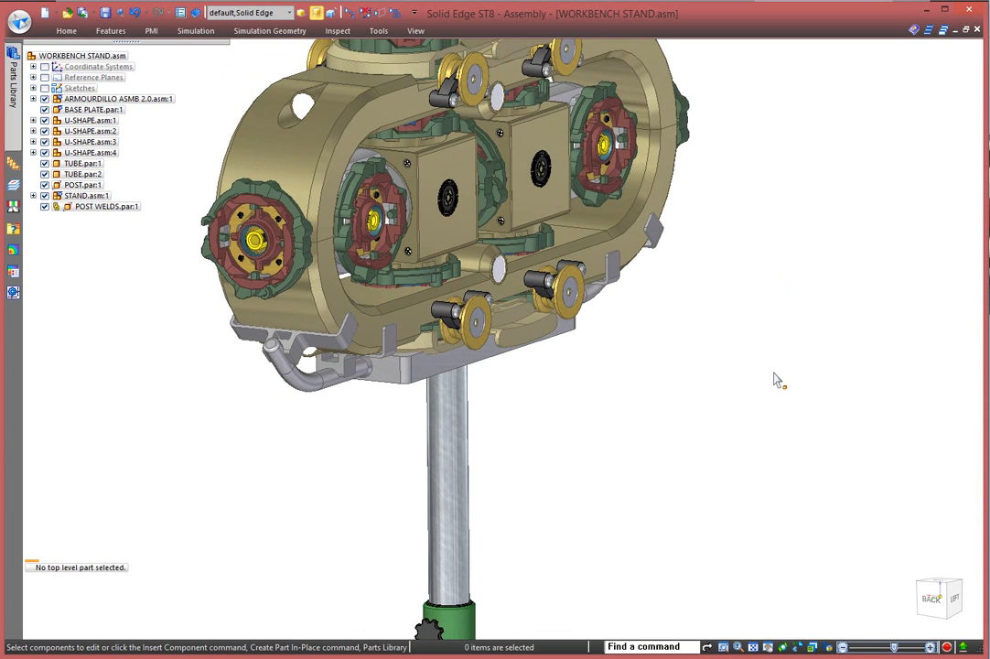
{"action": "left_click", "coordinate": [467, 374]}
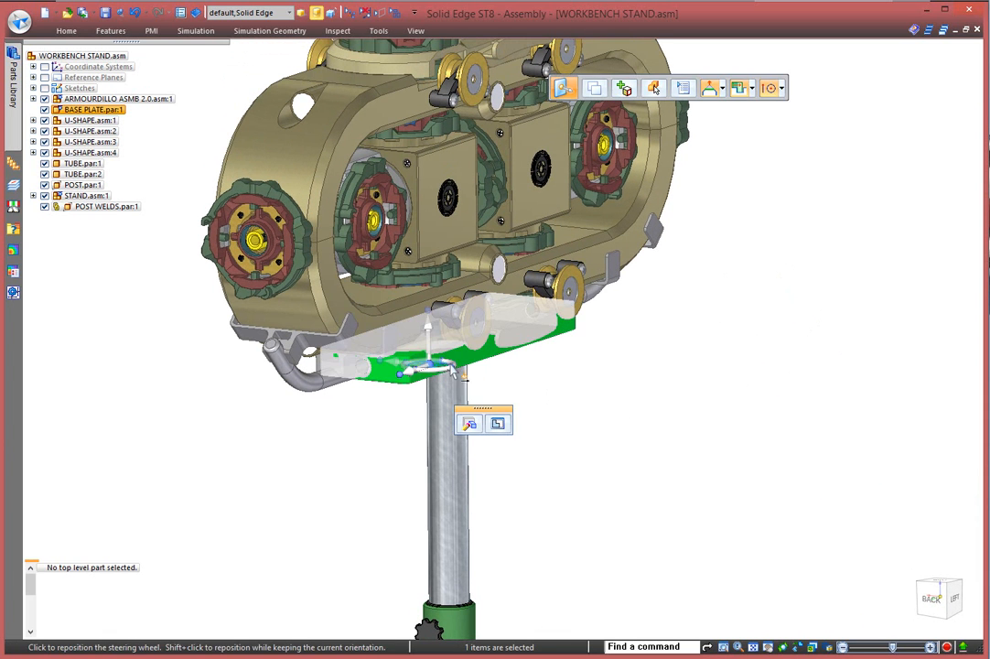
{"action": "left_click", "coordinate": [498, 424]}
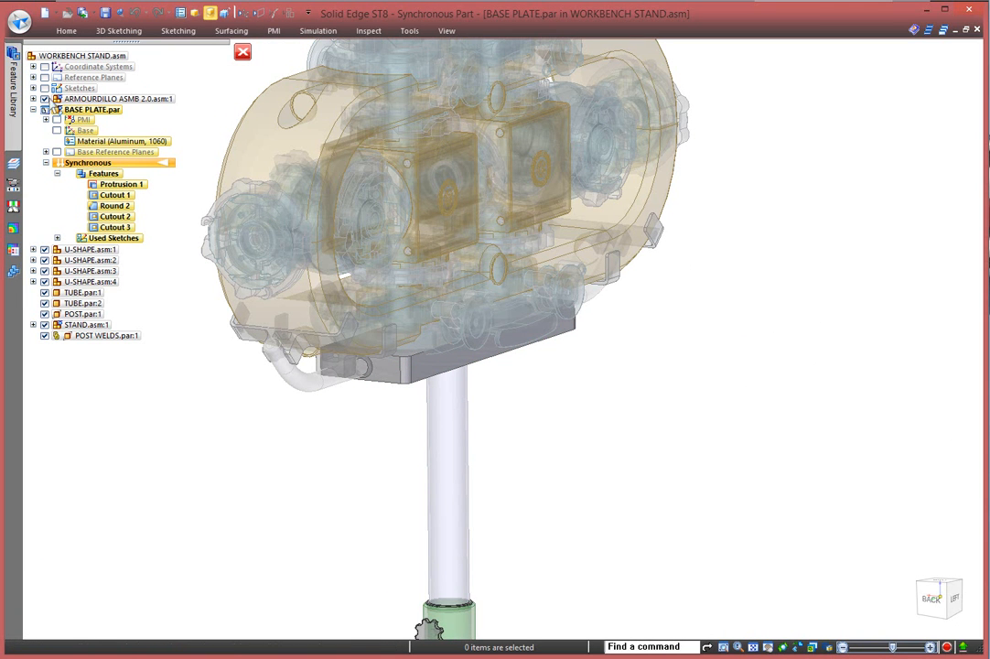
{"action": "left_click", "coordinate": [44, 87]}
{"action": "left_click", "coordinate": [44, 99]}
- Extrude the central slot-and-circle chain of the assembly sketch as a cut into the base plate, about 18 mm down from the sketch
{"action": "middle_click_drag", "start_coordinate": [659, 399], "coordinate": [663, 448]}
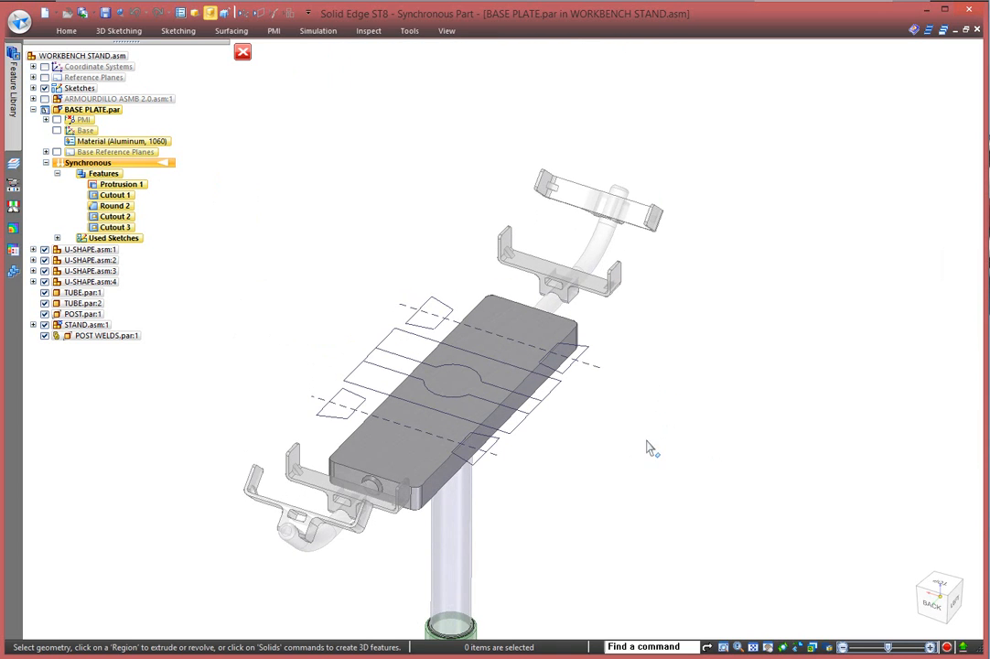
{"action": "scroll", "coordinate": [592, 446], "scroll_direction": "up", "scroll_amount": 3}
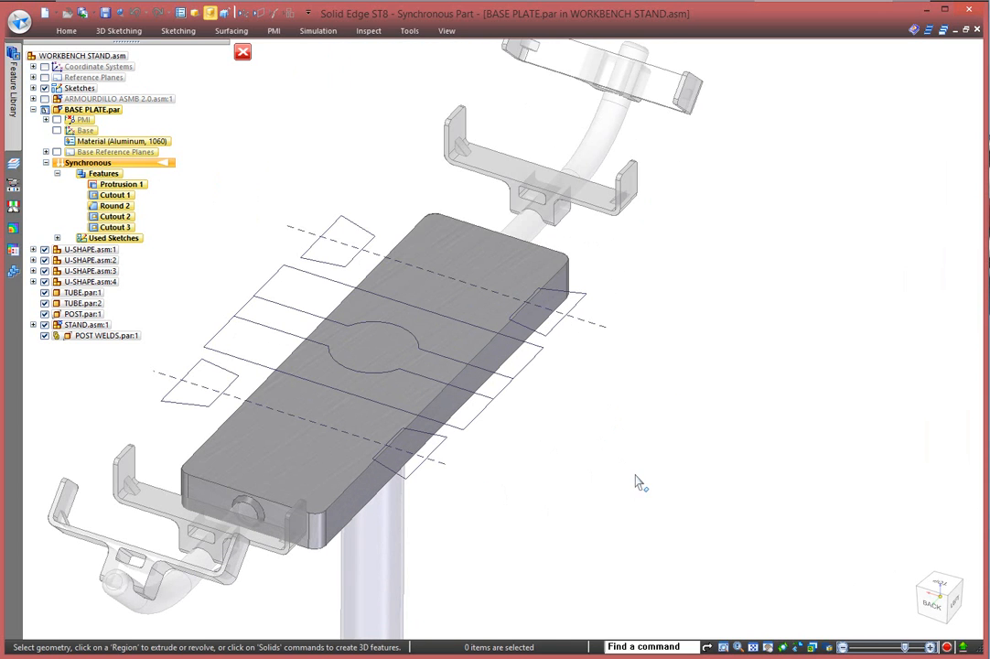
{"action": "right_click", "coordinate": [764, 354]}
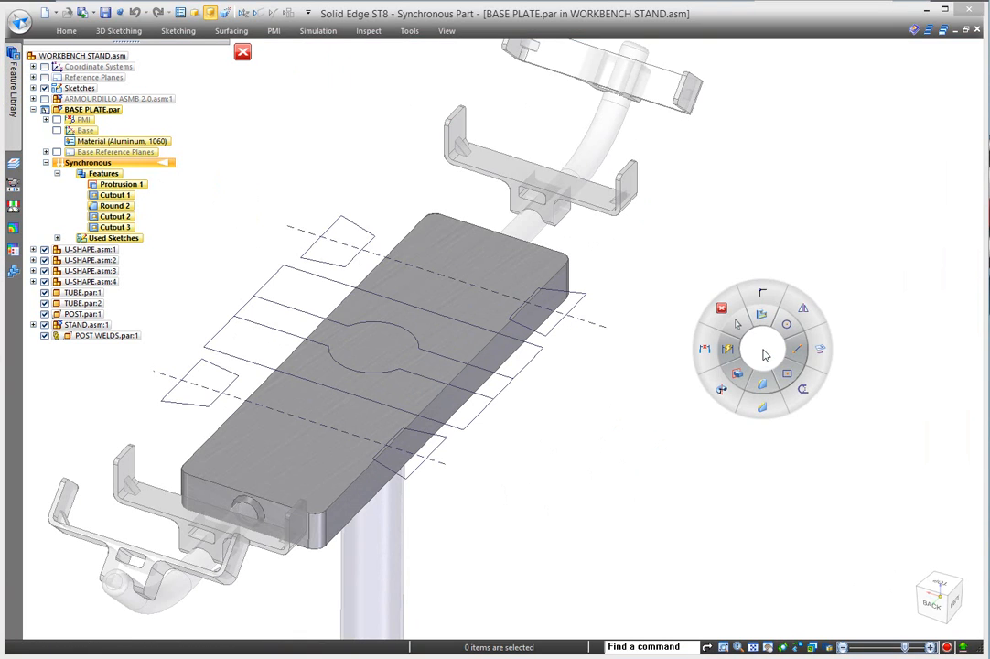
{"action": "left_click", "coordinate": [762, 384]}
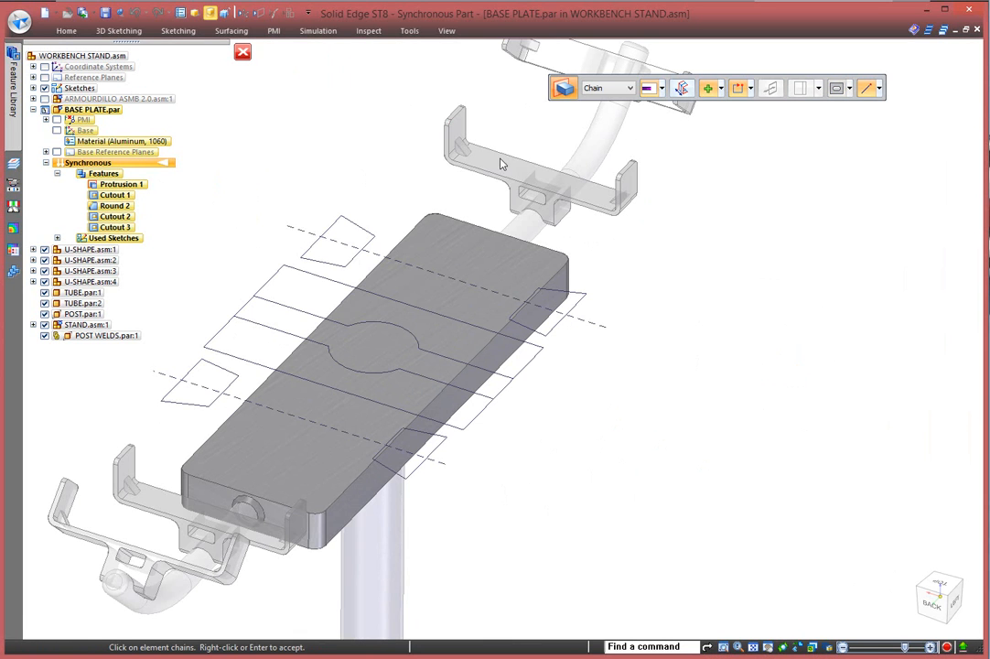
{"action": "left_click", "coordinate": [429, 370]}
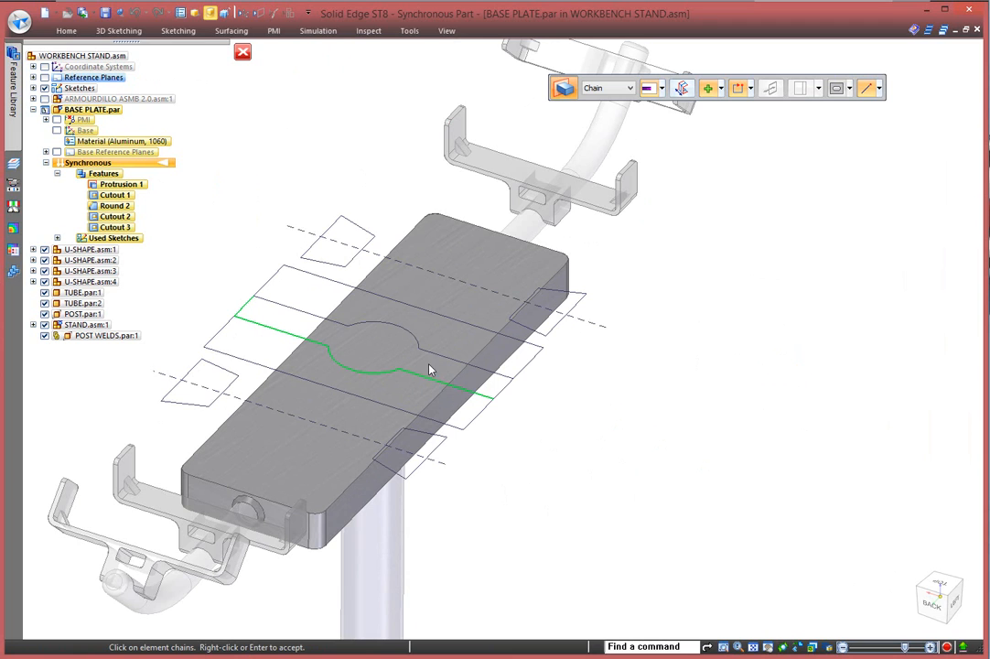
{"action": "left_click", "coordinate": [506, 380]}
{"action": "left_click", "coordinate": [722, 90]}
{"action": "left_click", "coordinate": [728, 119]}
{"action": "right_click", "coordinate": [676, 342]}
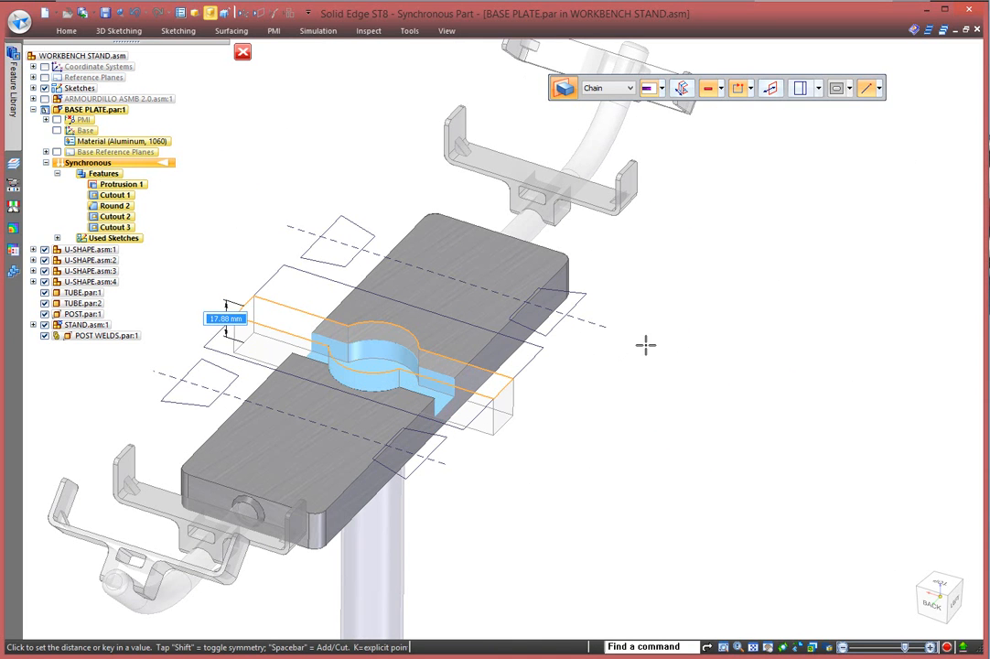
{"action": "left_click", "coordinate": [645, 344]}
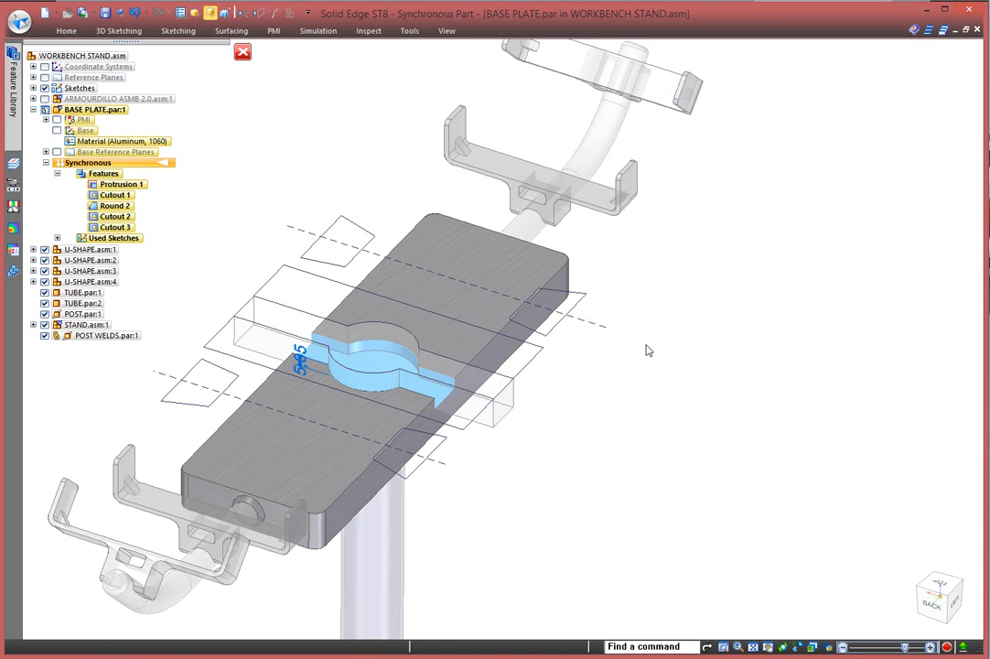
- Hide the assembly sketches, finish editing the base plate and show ARMOURDILLO ASMB 2.0 again in the workbench stand assembly
{"action": "left_click", "coordinate": [45, 88]}
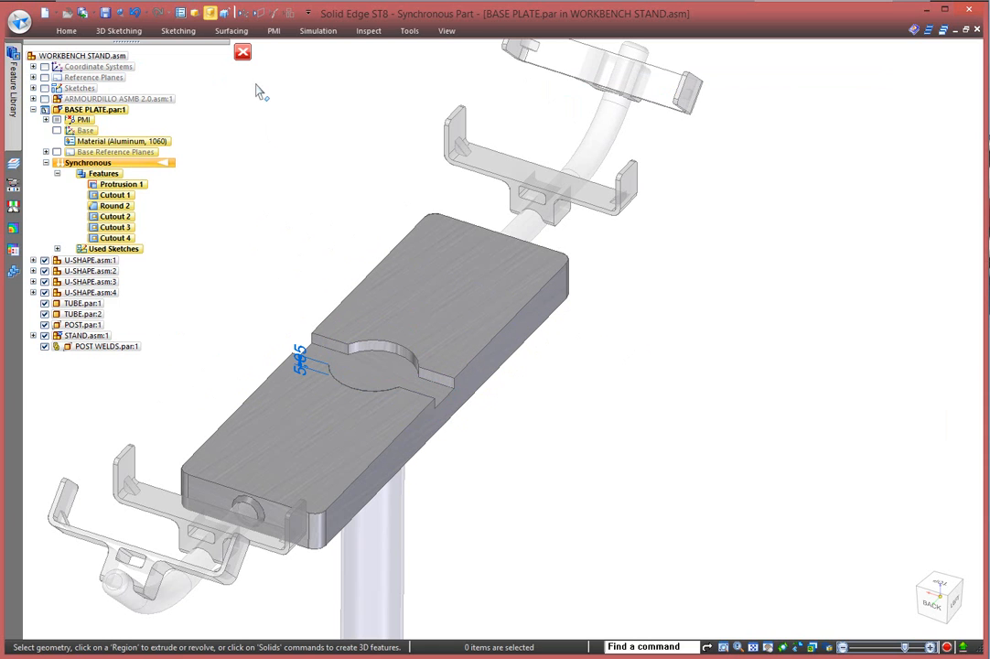
{"action": "left_click", "coordinate": [242, 52]}
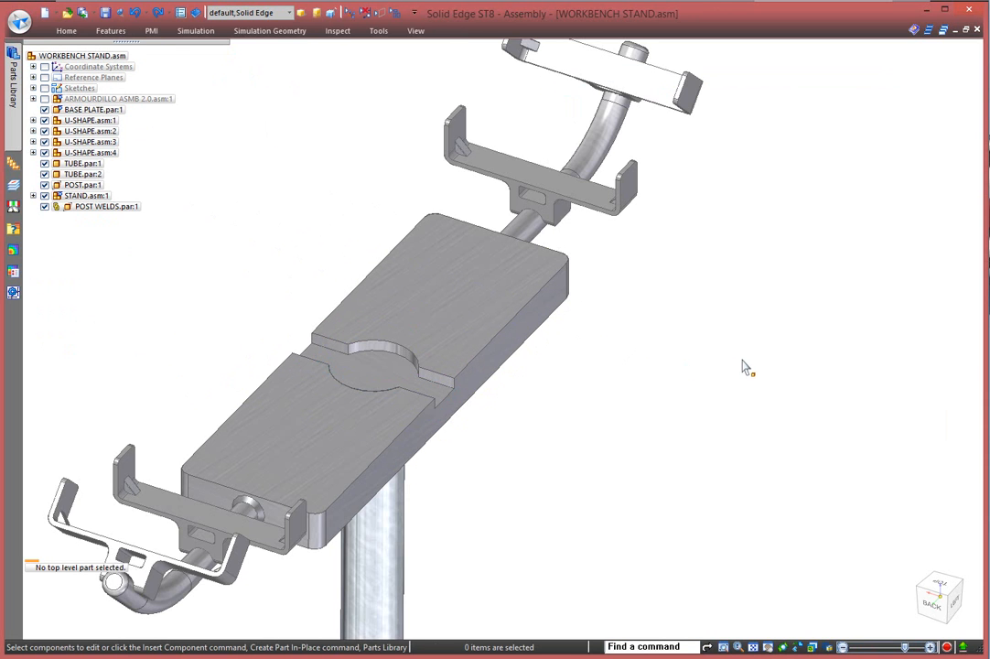
{"action": "middle_click_drag", "start_coordinate": [778, 372], "coordinate": [852, 404]}
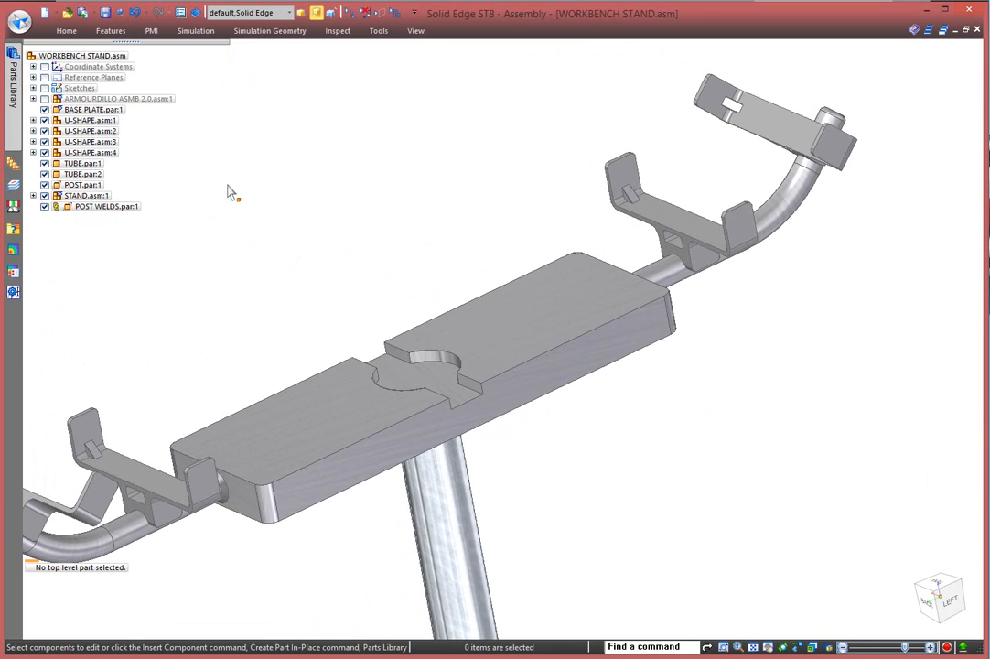
{"action": "left_click", "coordinate": [44, 99]}
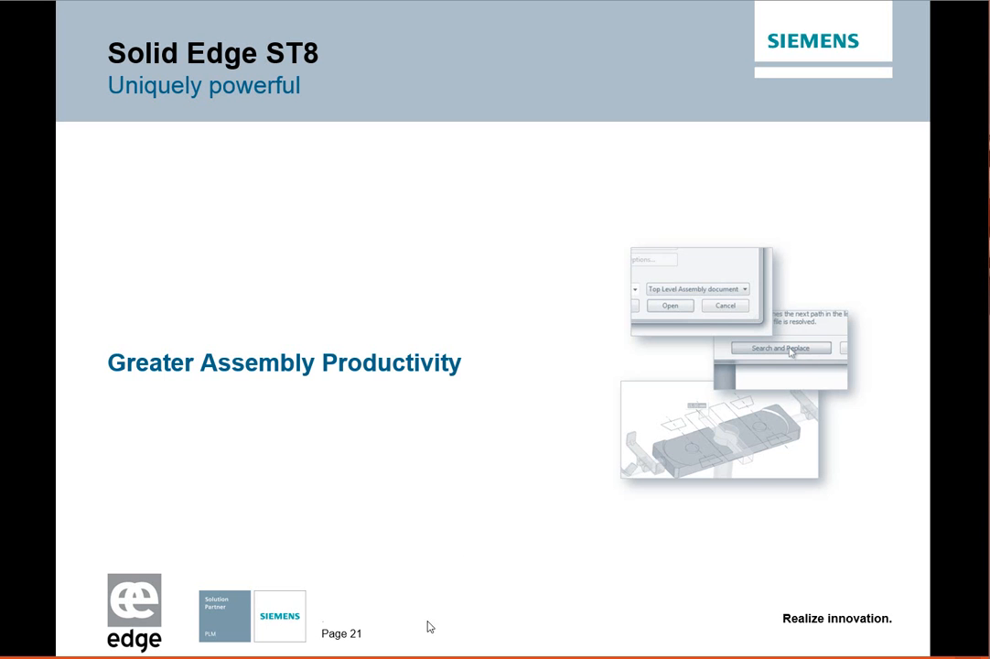
{"action": "left_click", "coordinate": [473, 530]}
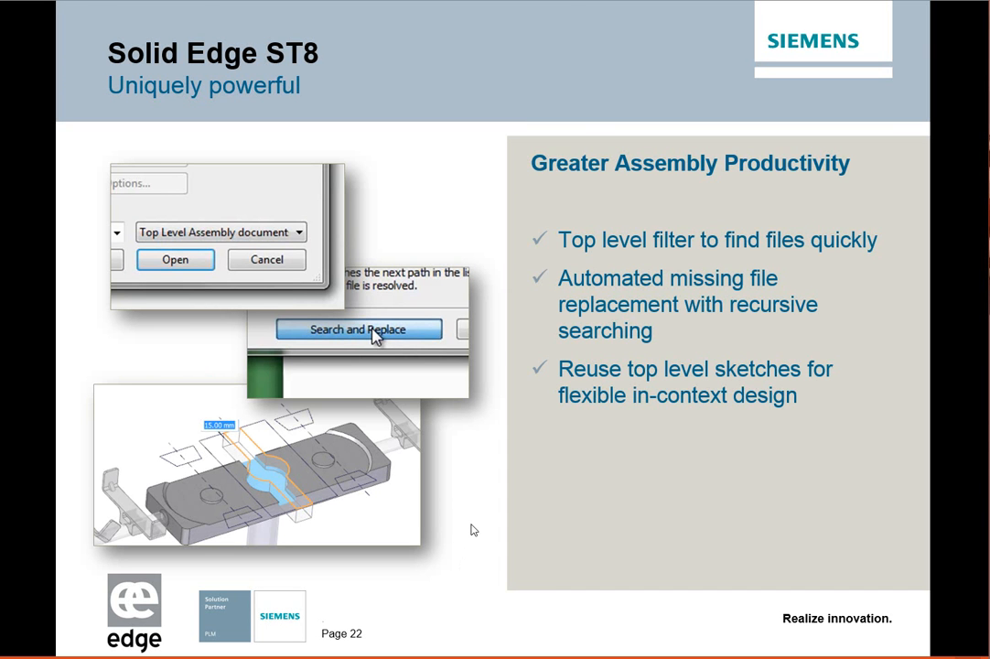